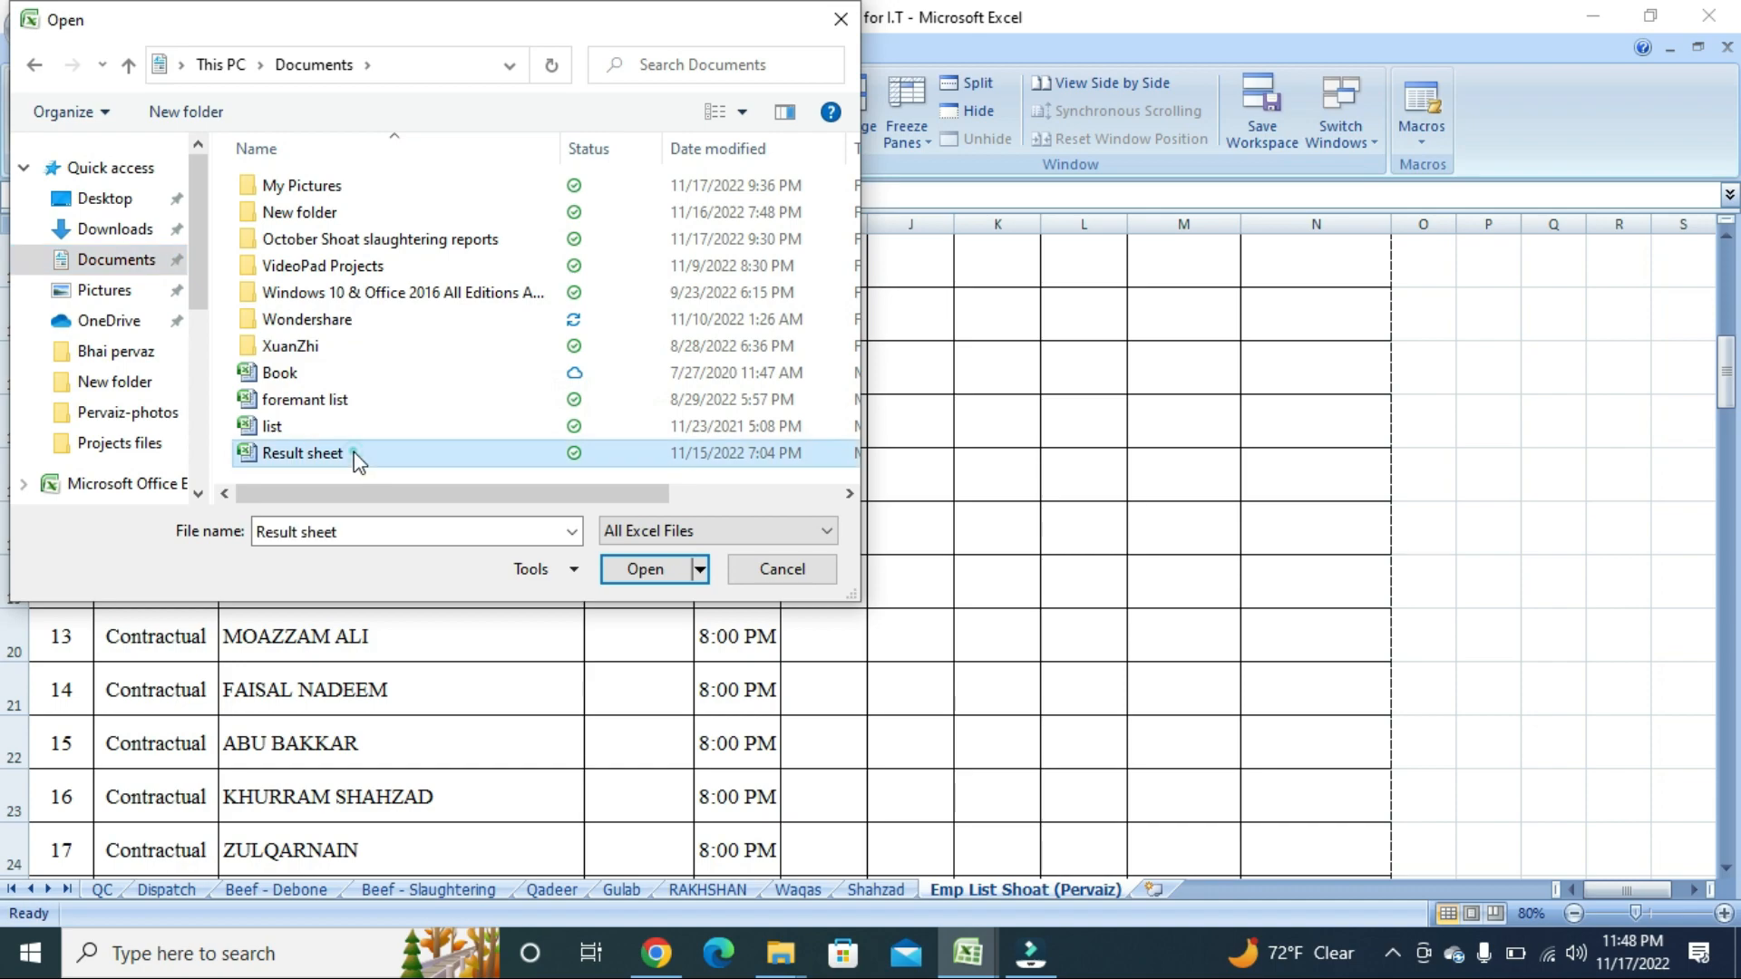
# Open the Result sheet workbook and zoom the view in to 120%.
pyautogui.click(634, 569)
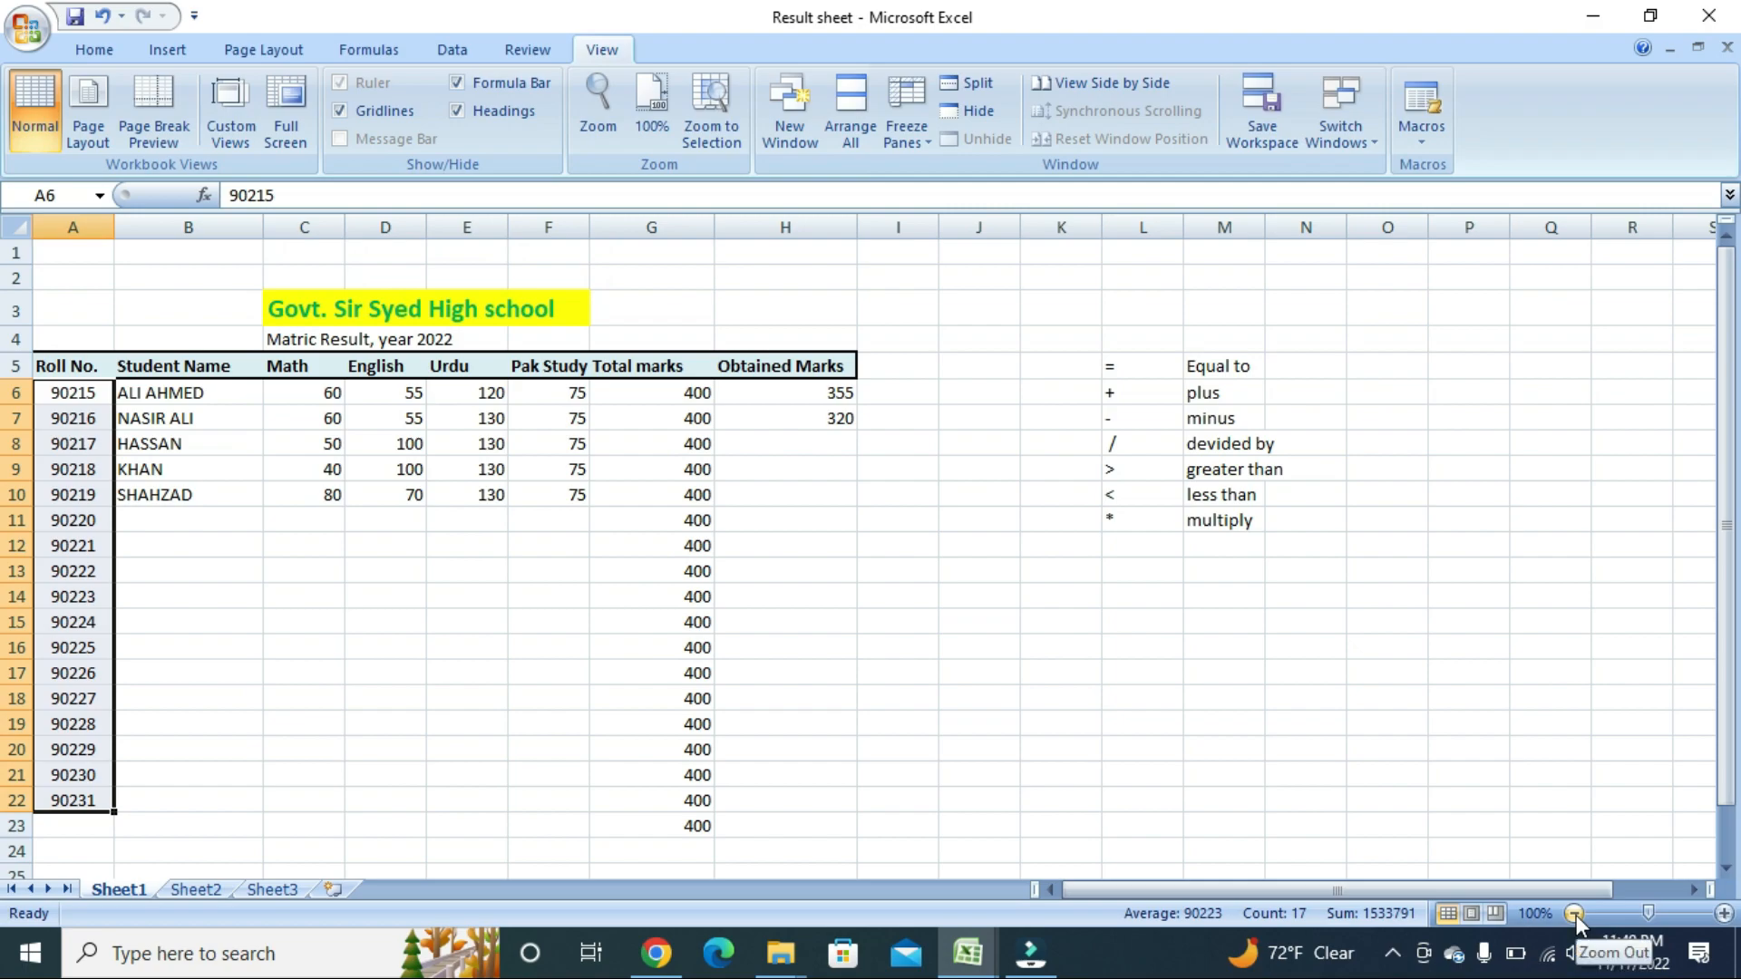
pyautogui.click(1721, 916)
pyautogui.click(1722, 915)
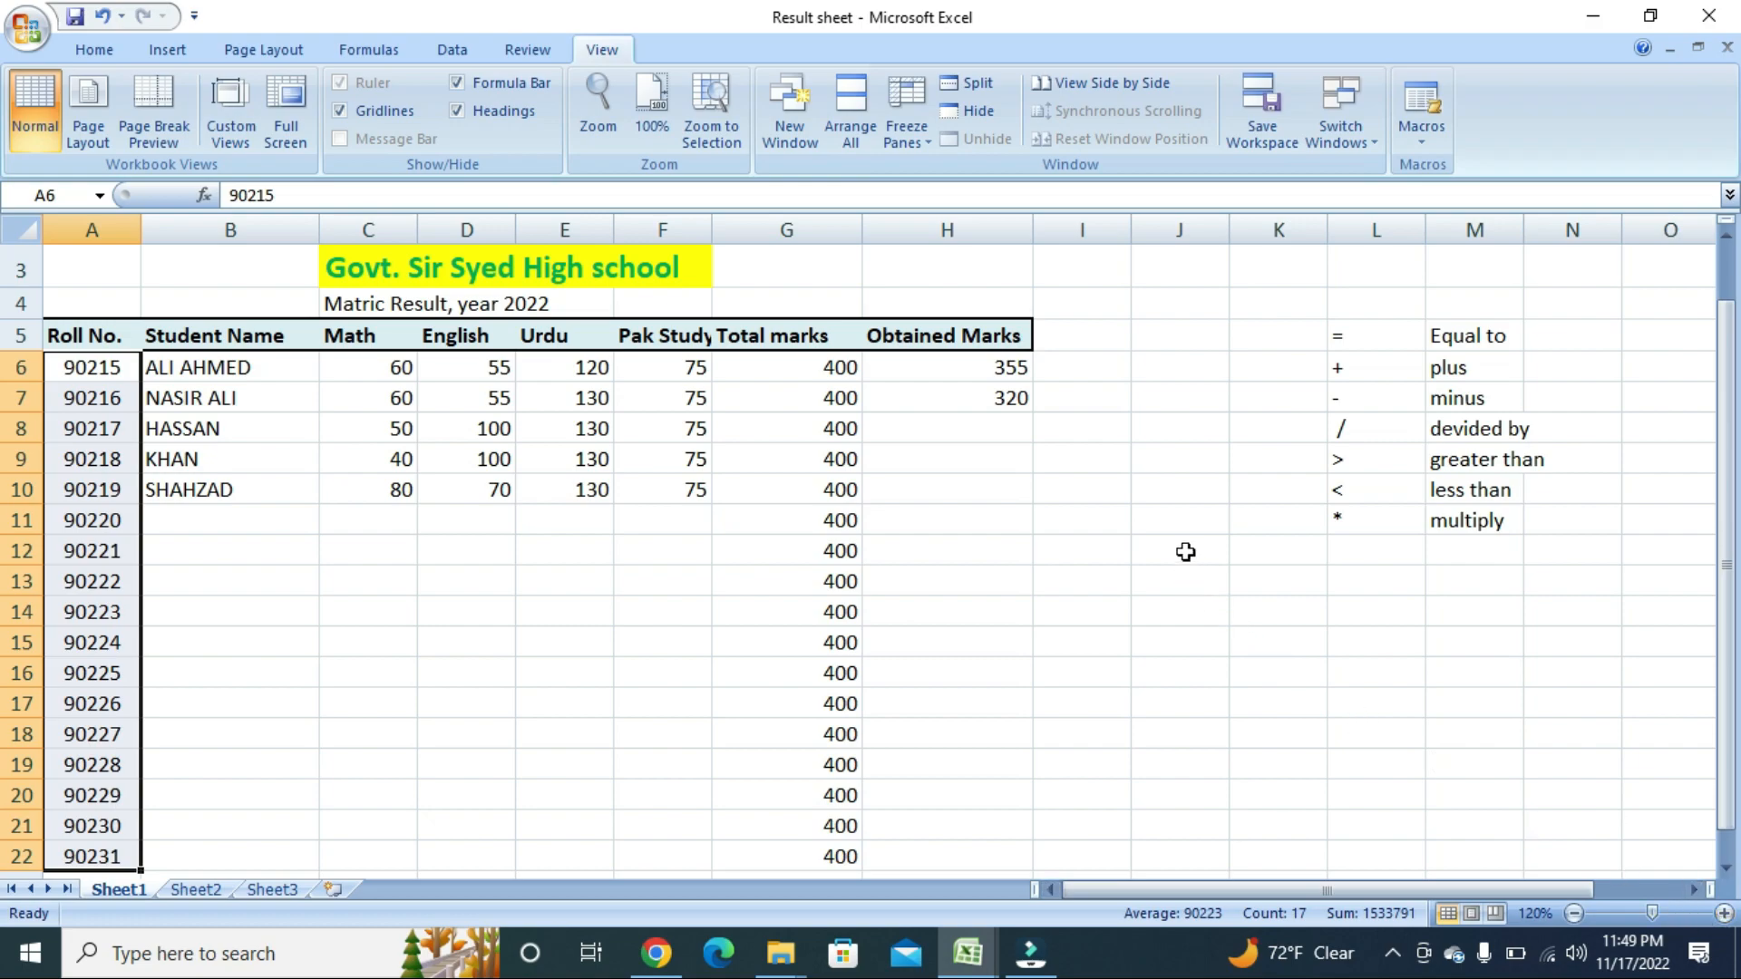
pyautogui.click(1362, 337)
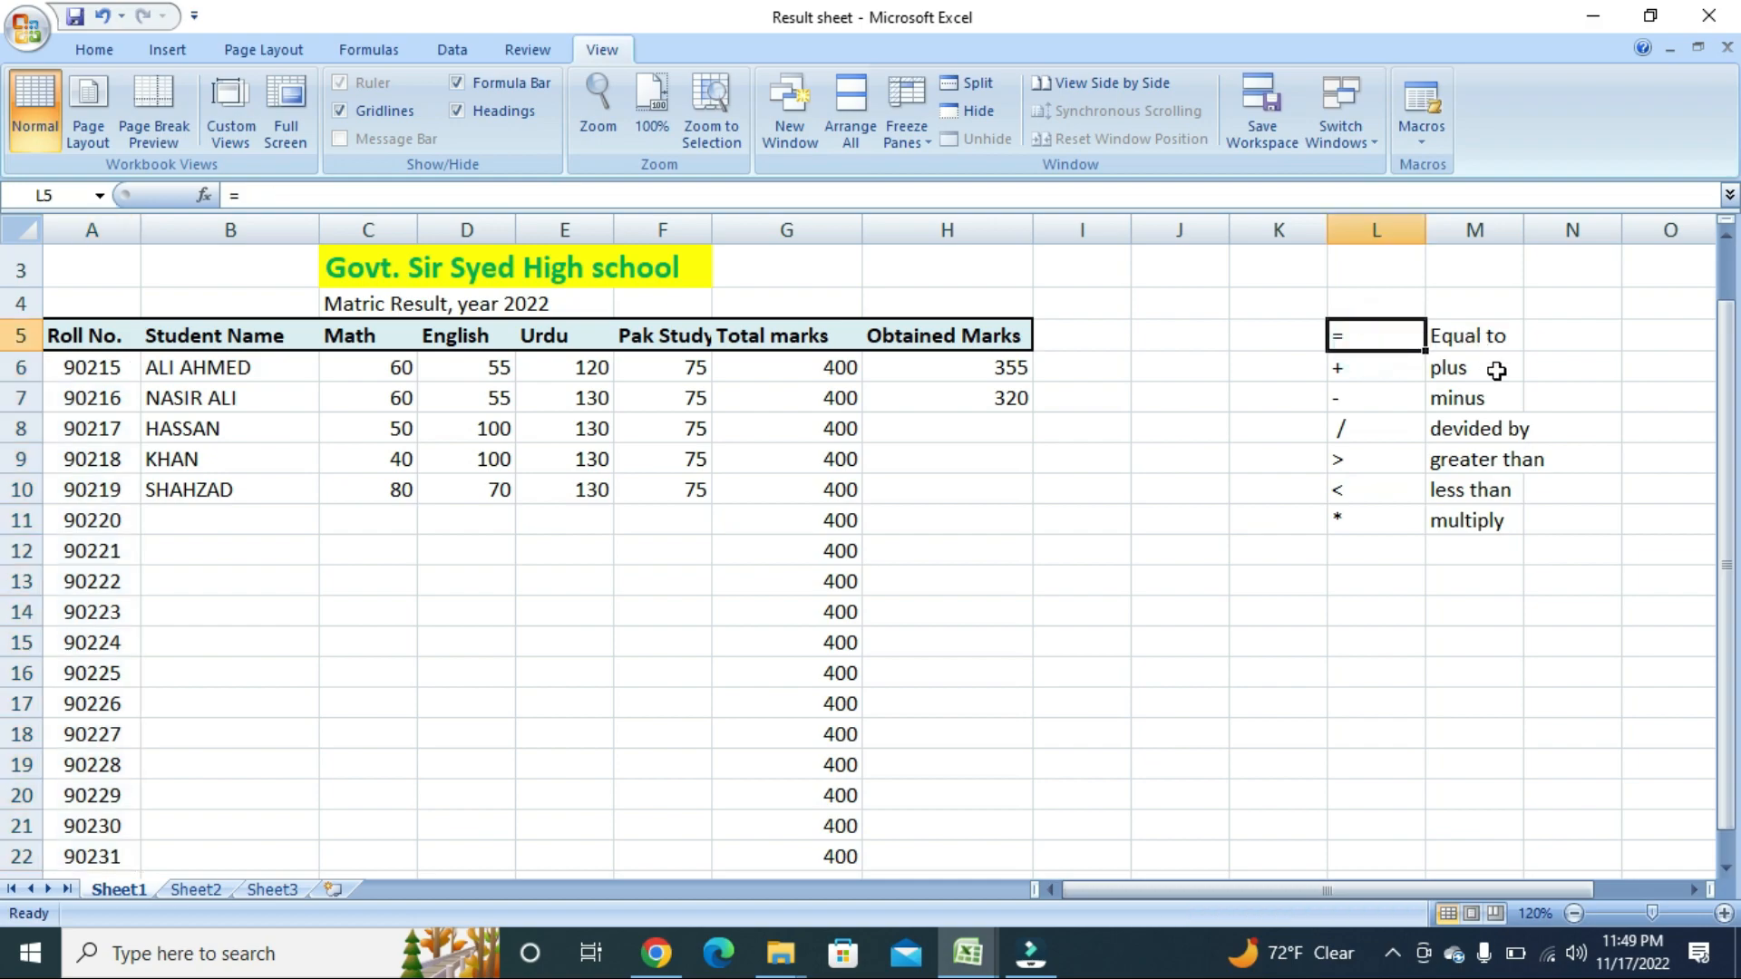
pyautogui.press('Down')
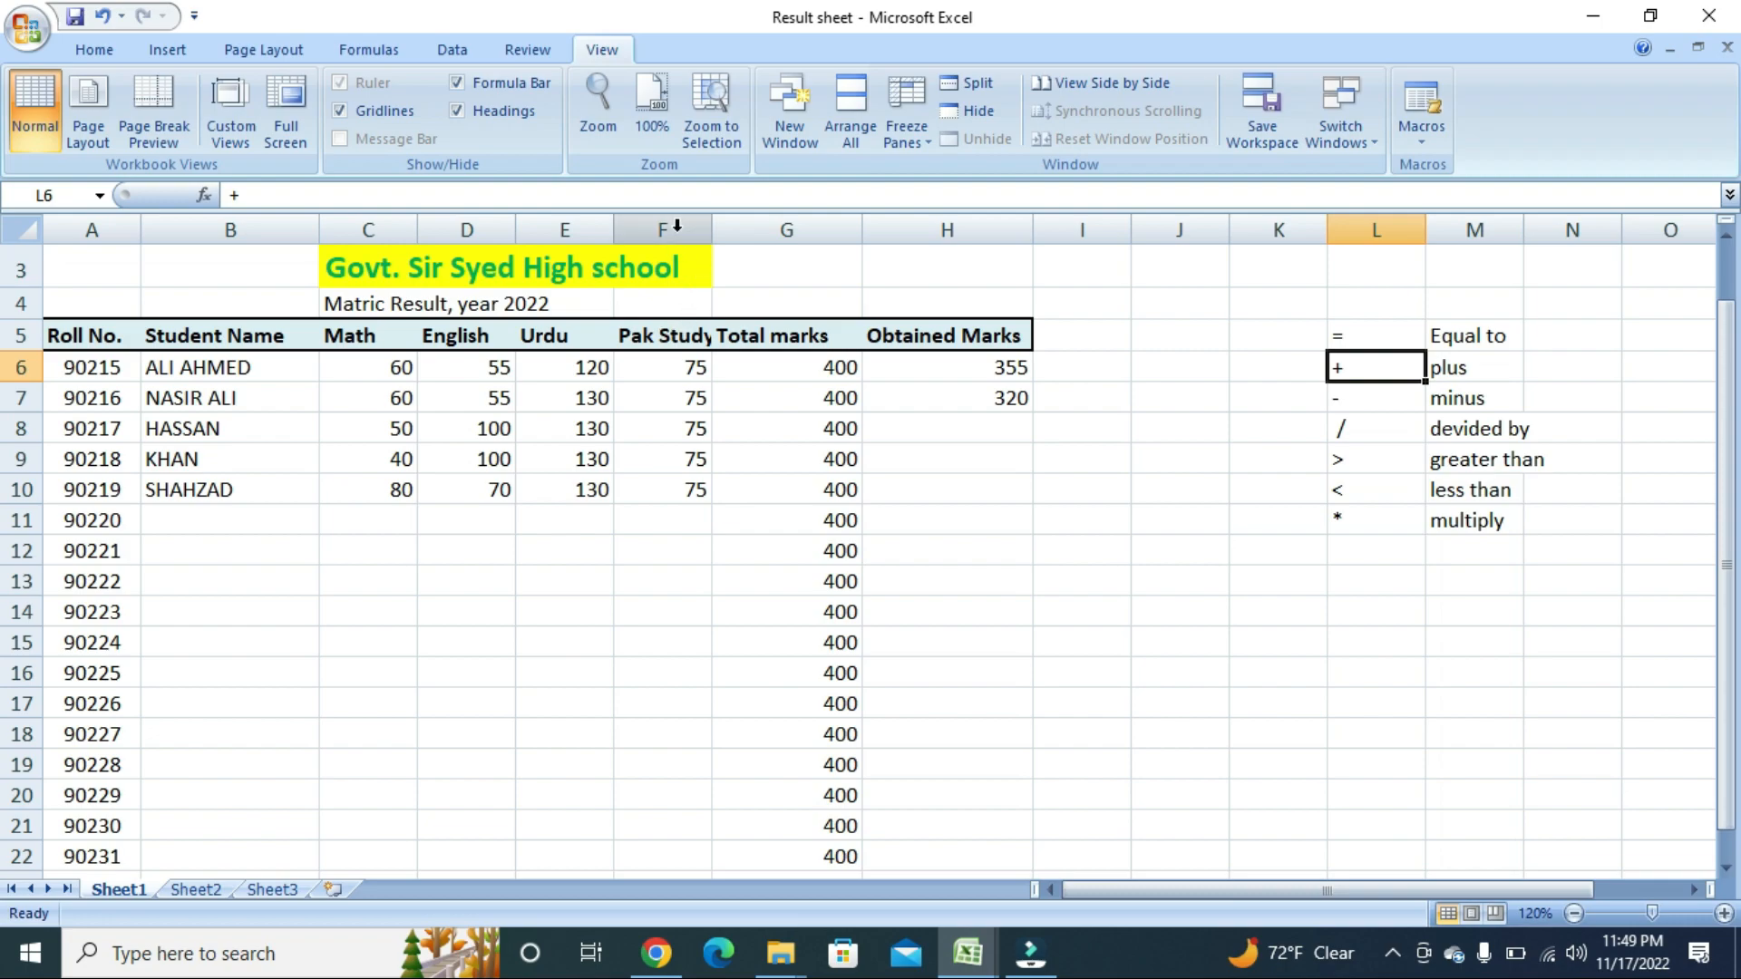
pyautogui.click(671, 337)
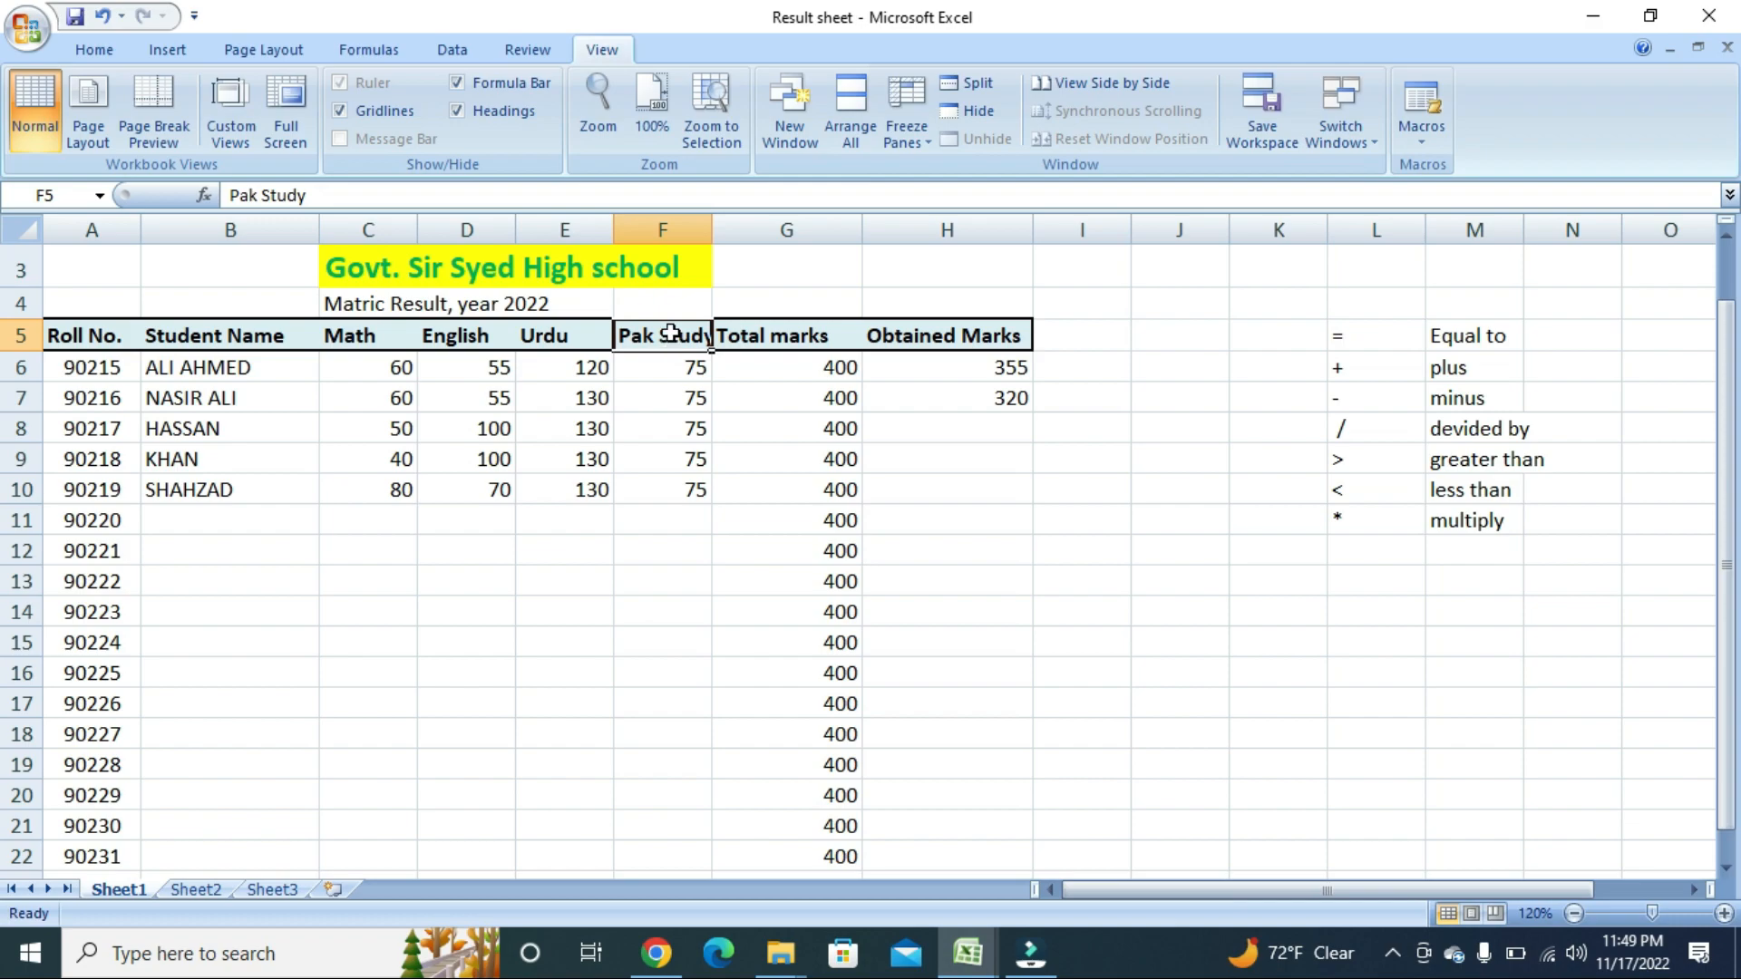
# Insert a blank column before Pak Study and give it the heading 'Biology'.
pyautogui.click(678, 228)
pyautogui.rightClick(678, 232)
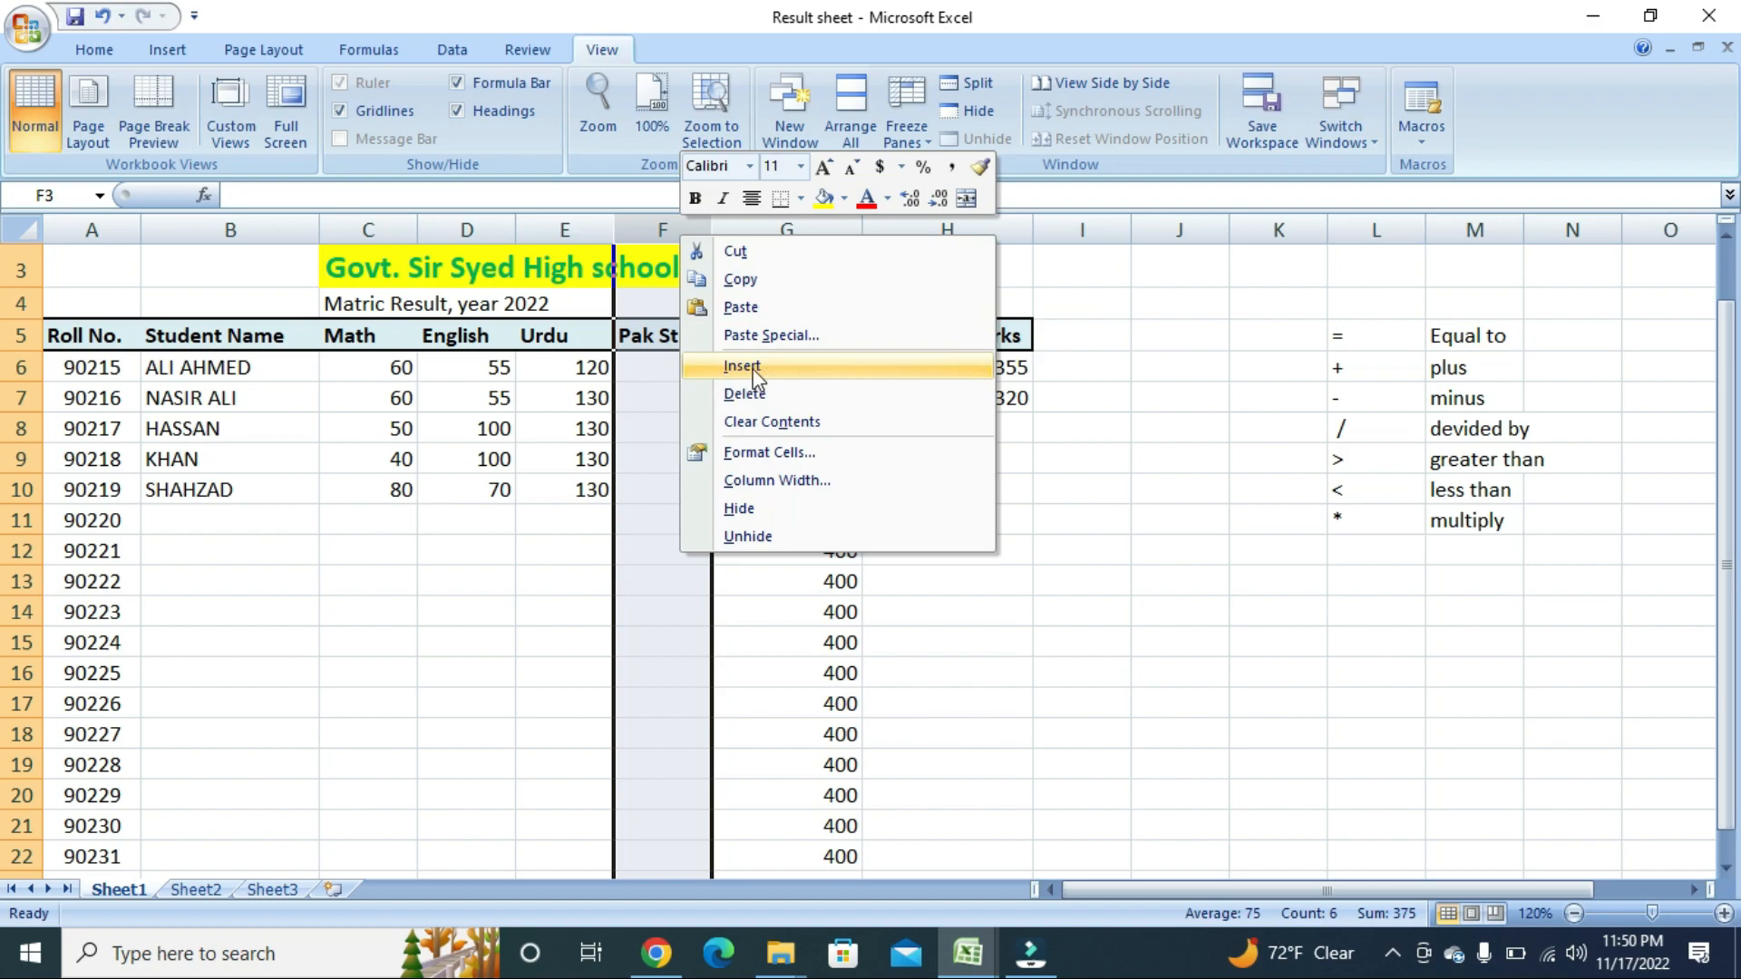
pyautogui.click(826, 369)
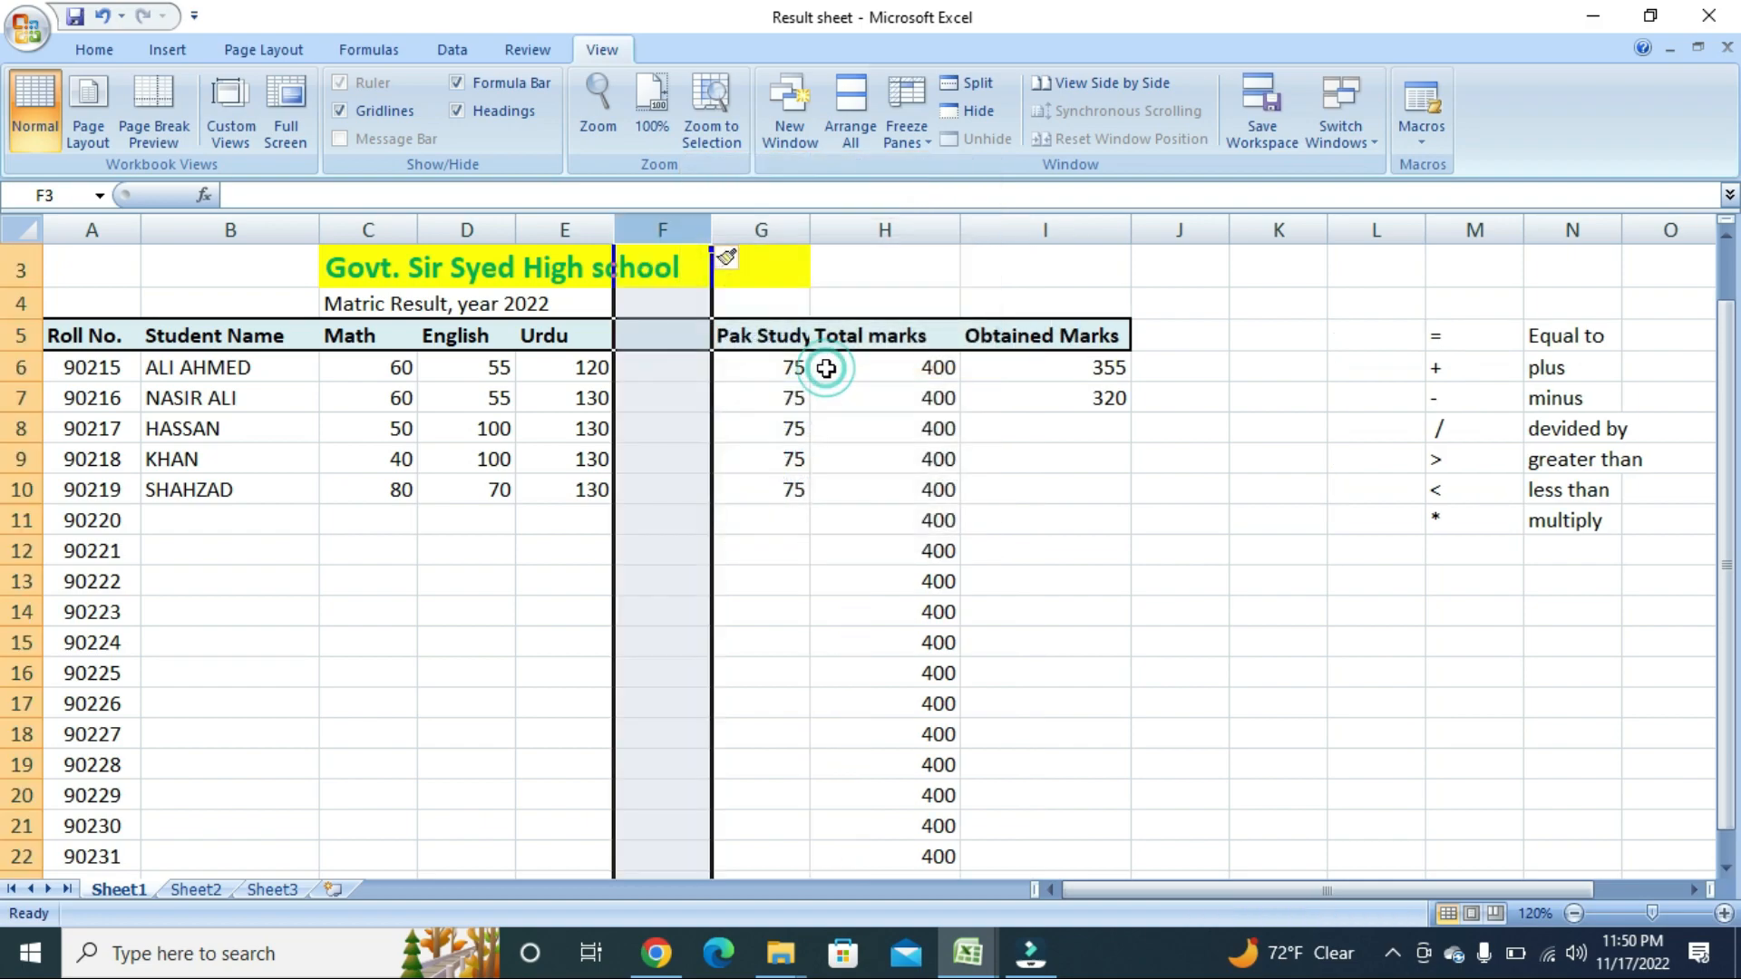
pyautogui.click(692, 399)
pyautogui.click(671, 339)
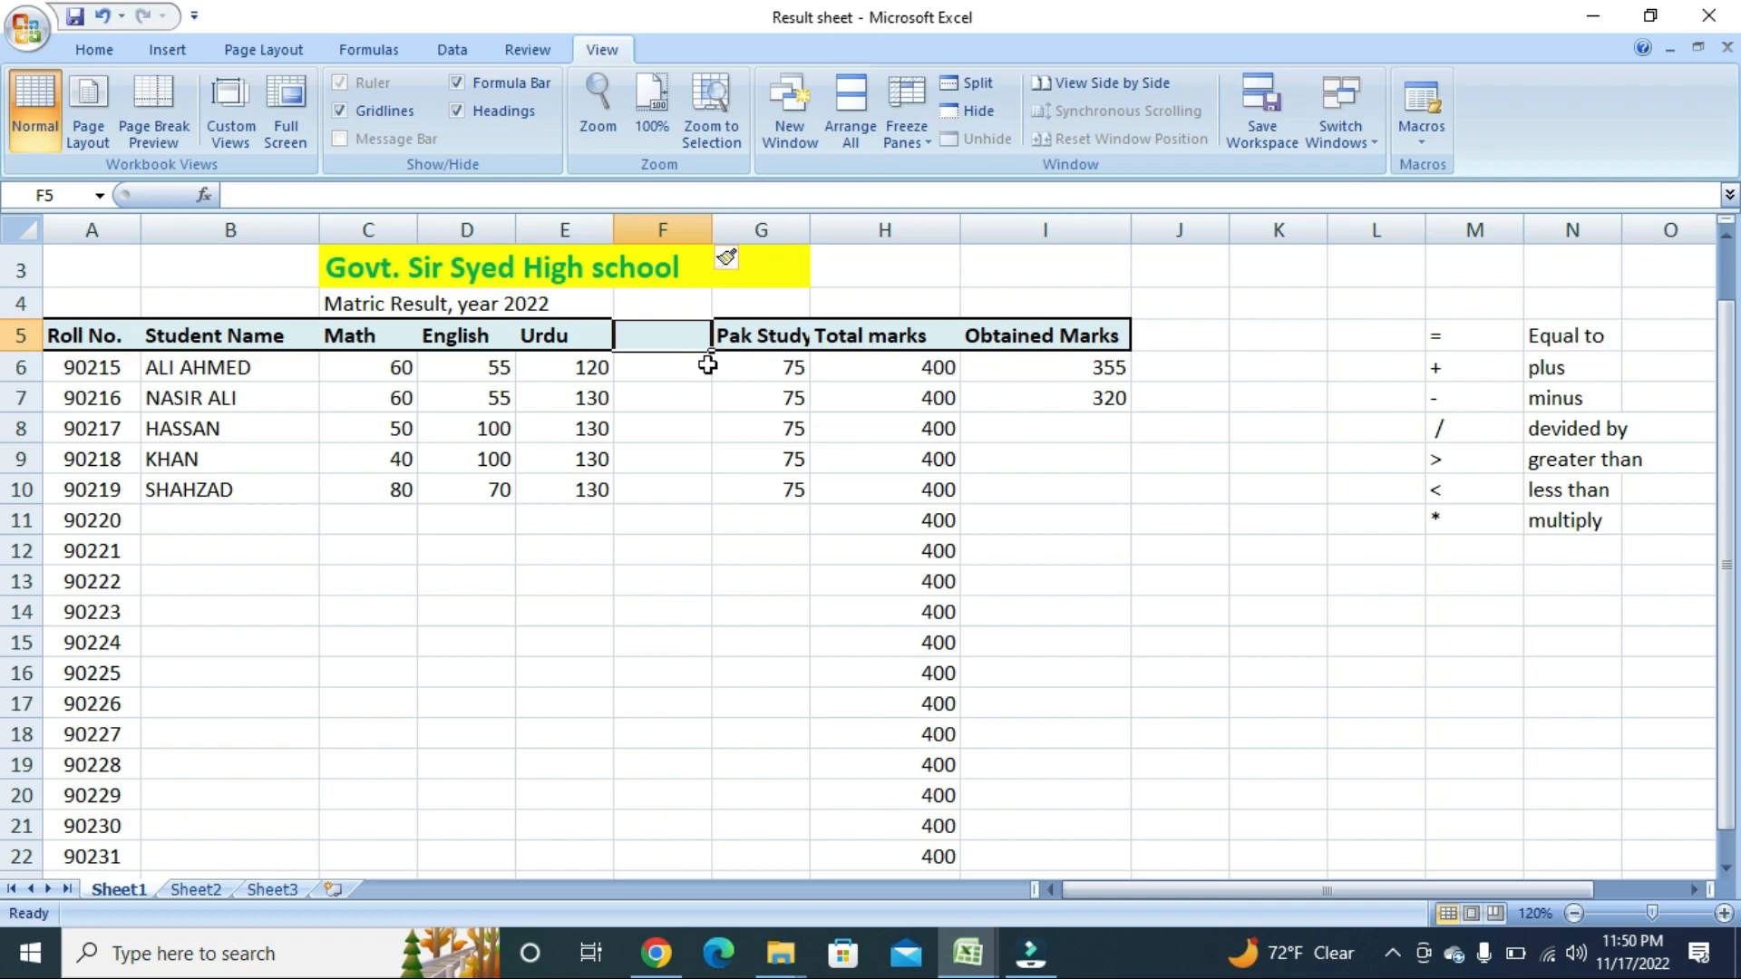
pyautogui.write('Biology')
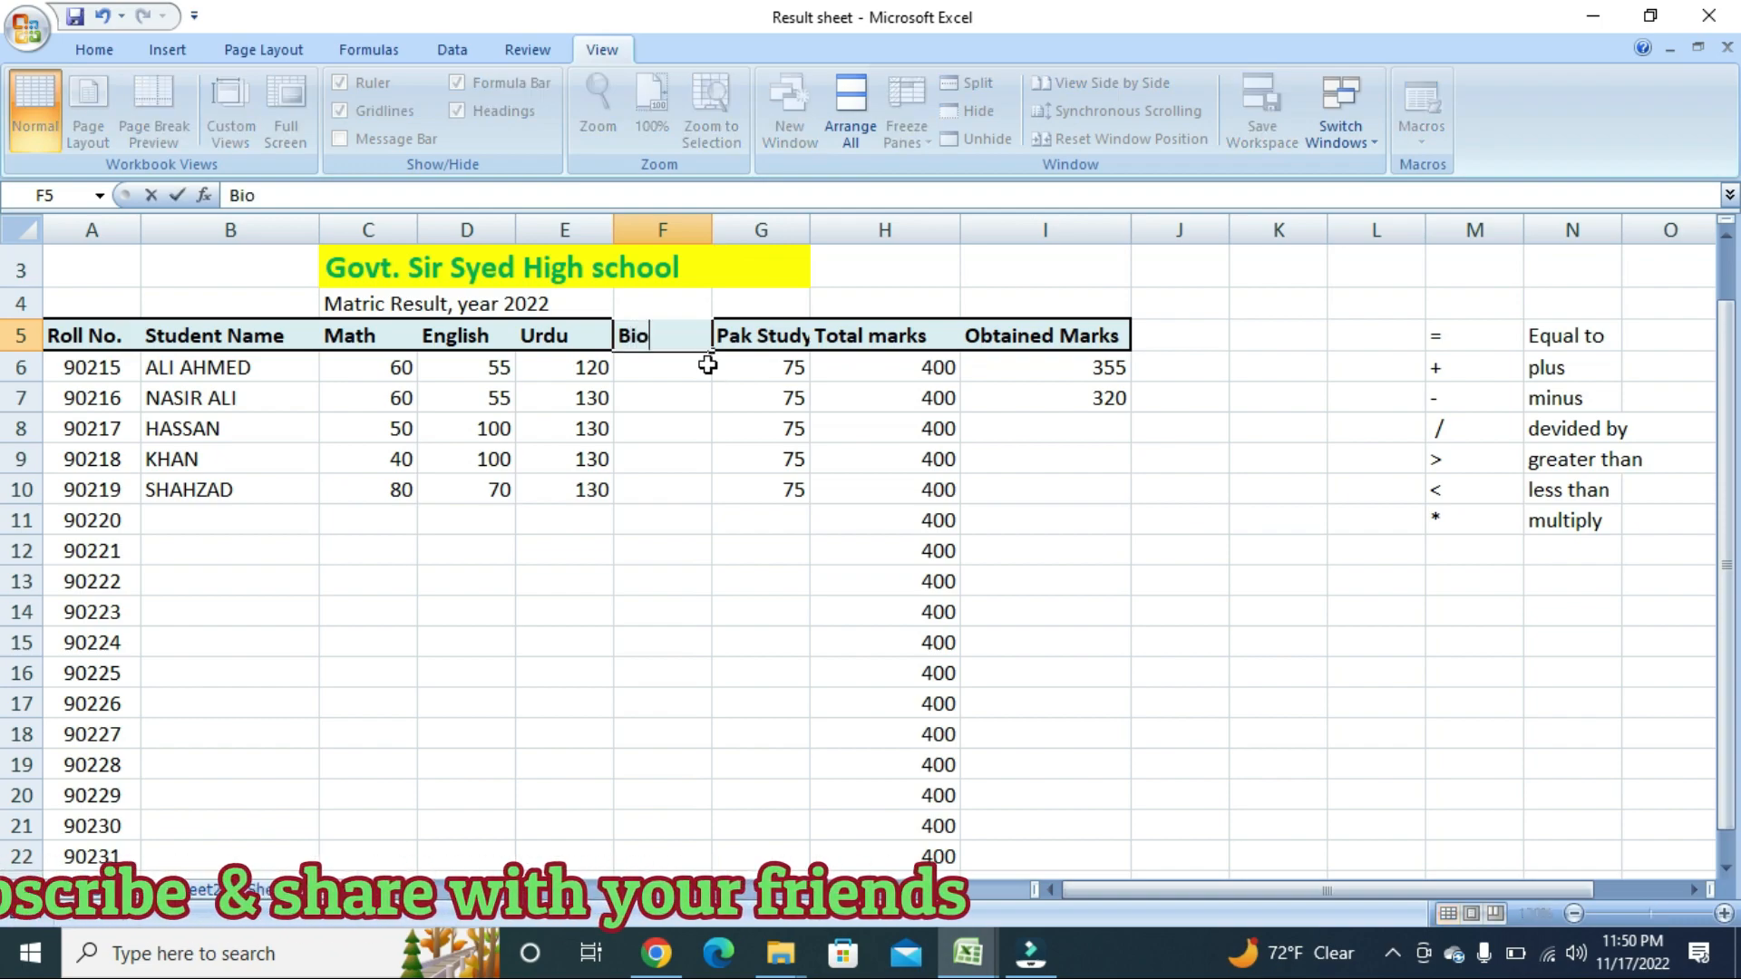
pyautogui.click(657, 385)
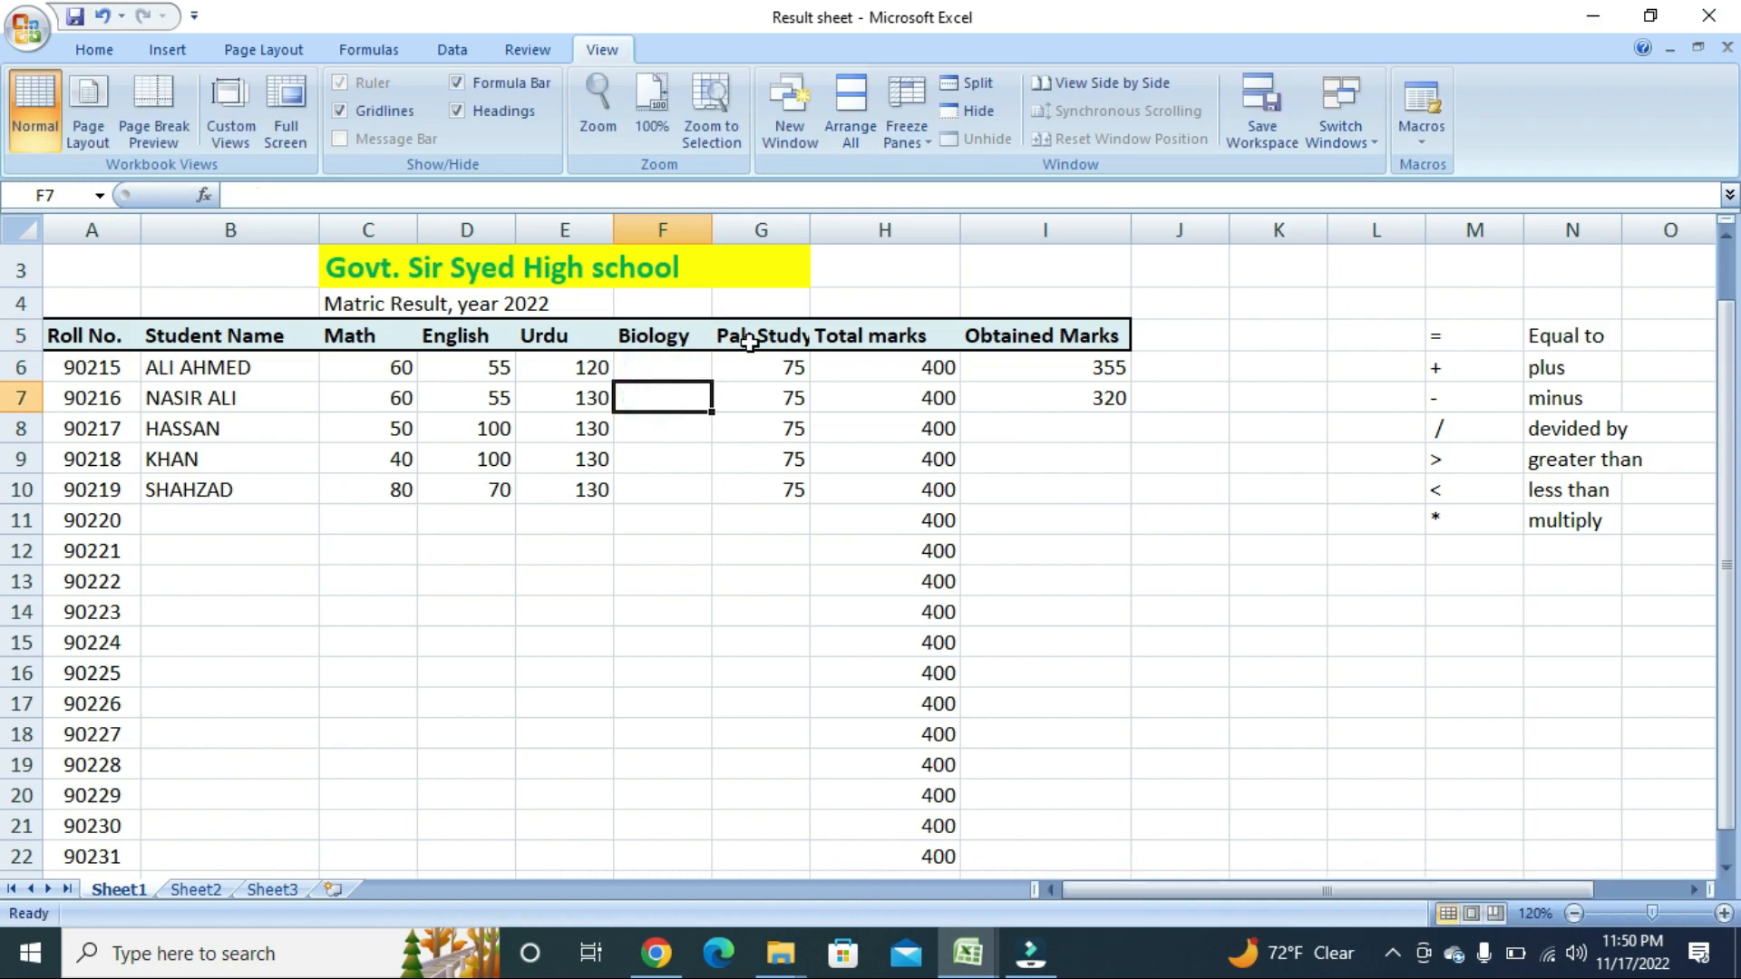
# Insert another blank column before Pak Study and give it the heading 'Phy'.
pyautogui.click(761, 230)
pyautogui.rightClick(761, 232)
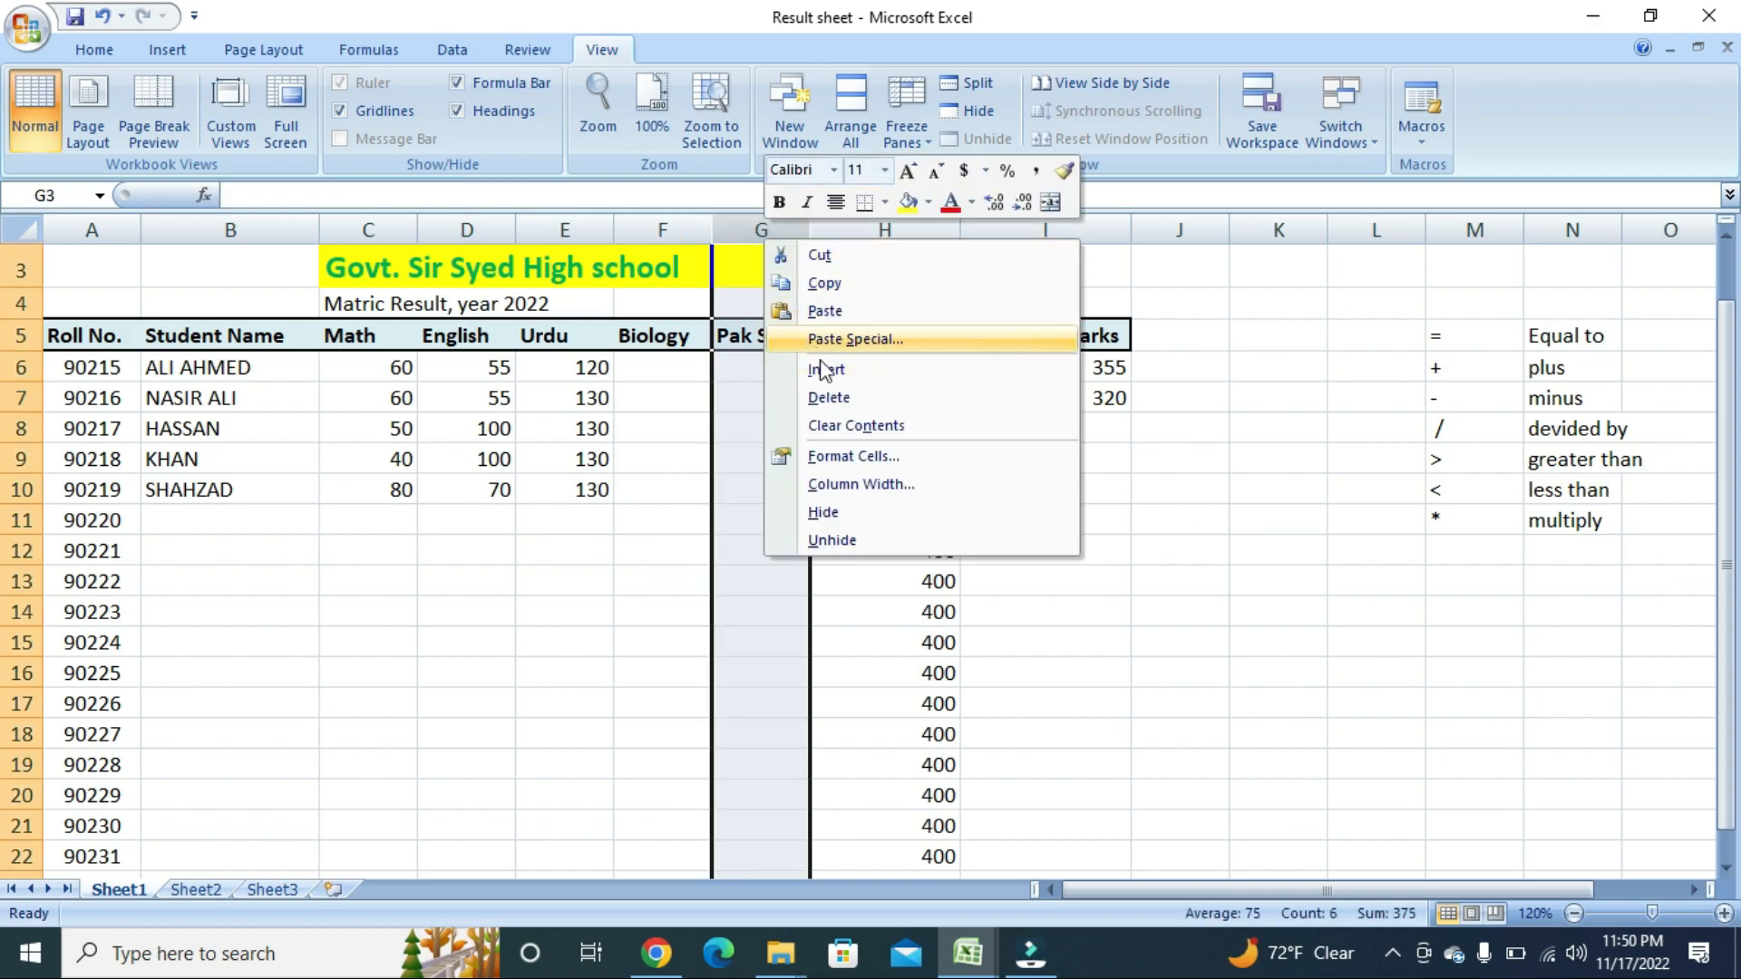
pyautogui.click(747, 227)
pyautogui.click(775, 368)
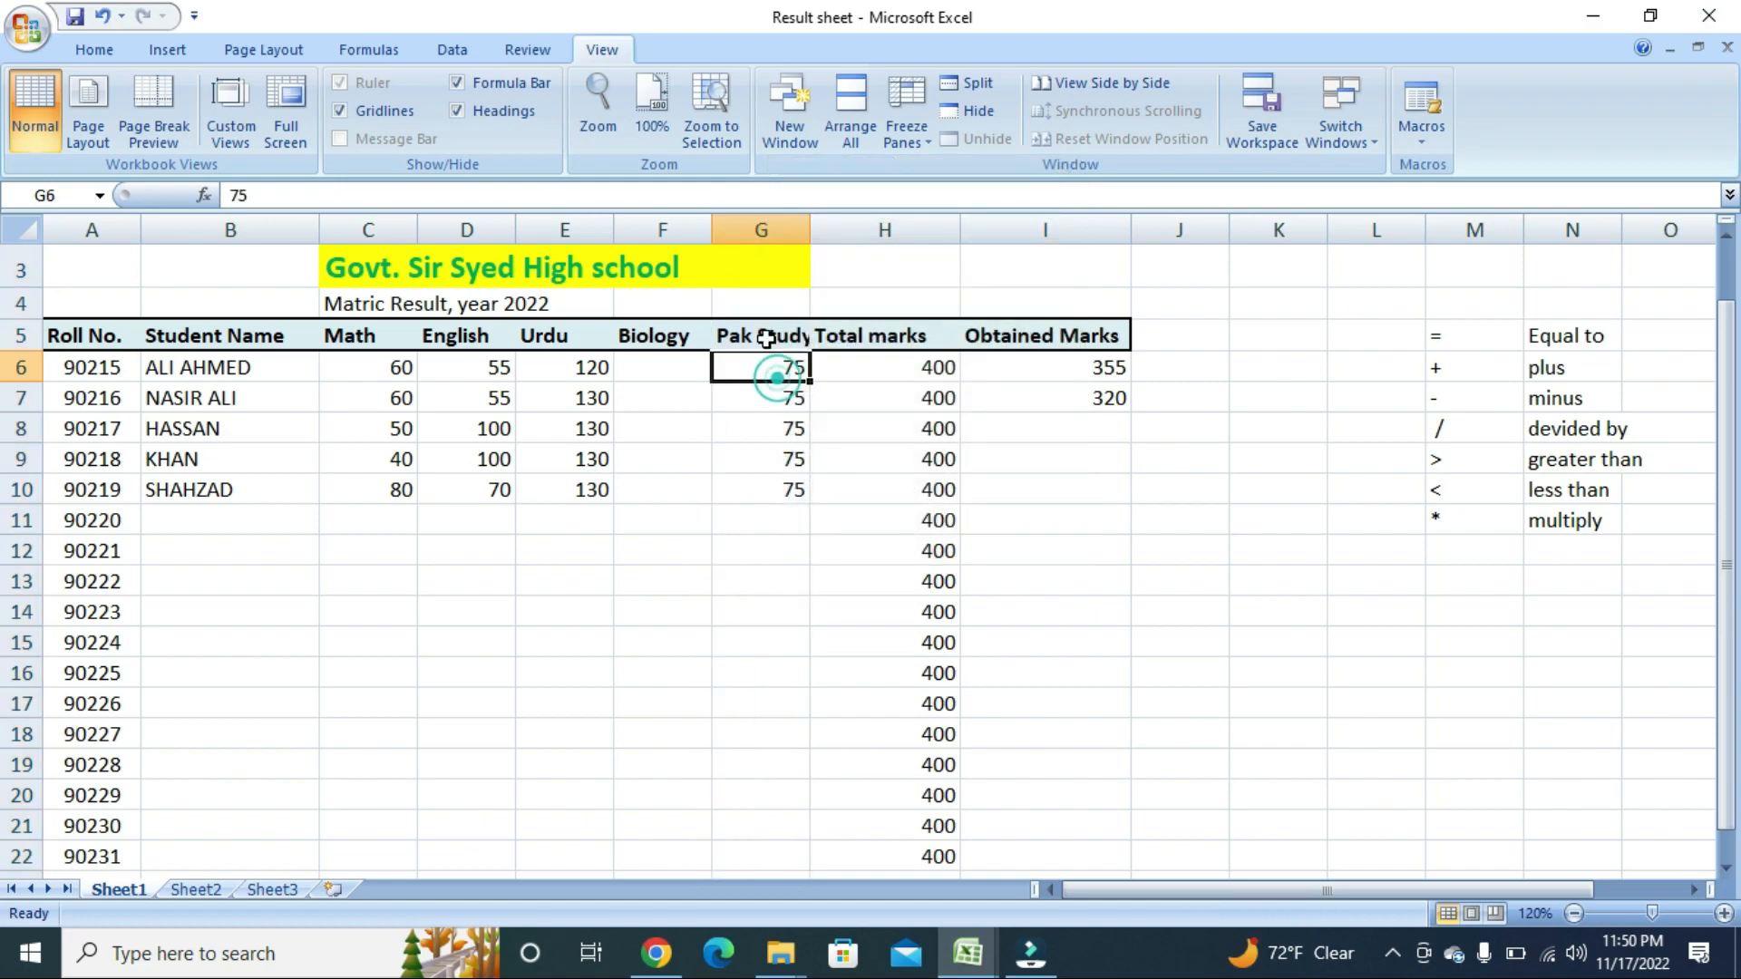
pyautogui.click(766, 428)
pyautogui.rightClick(766, 428)
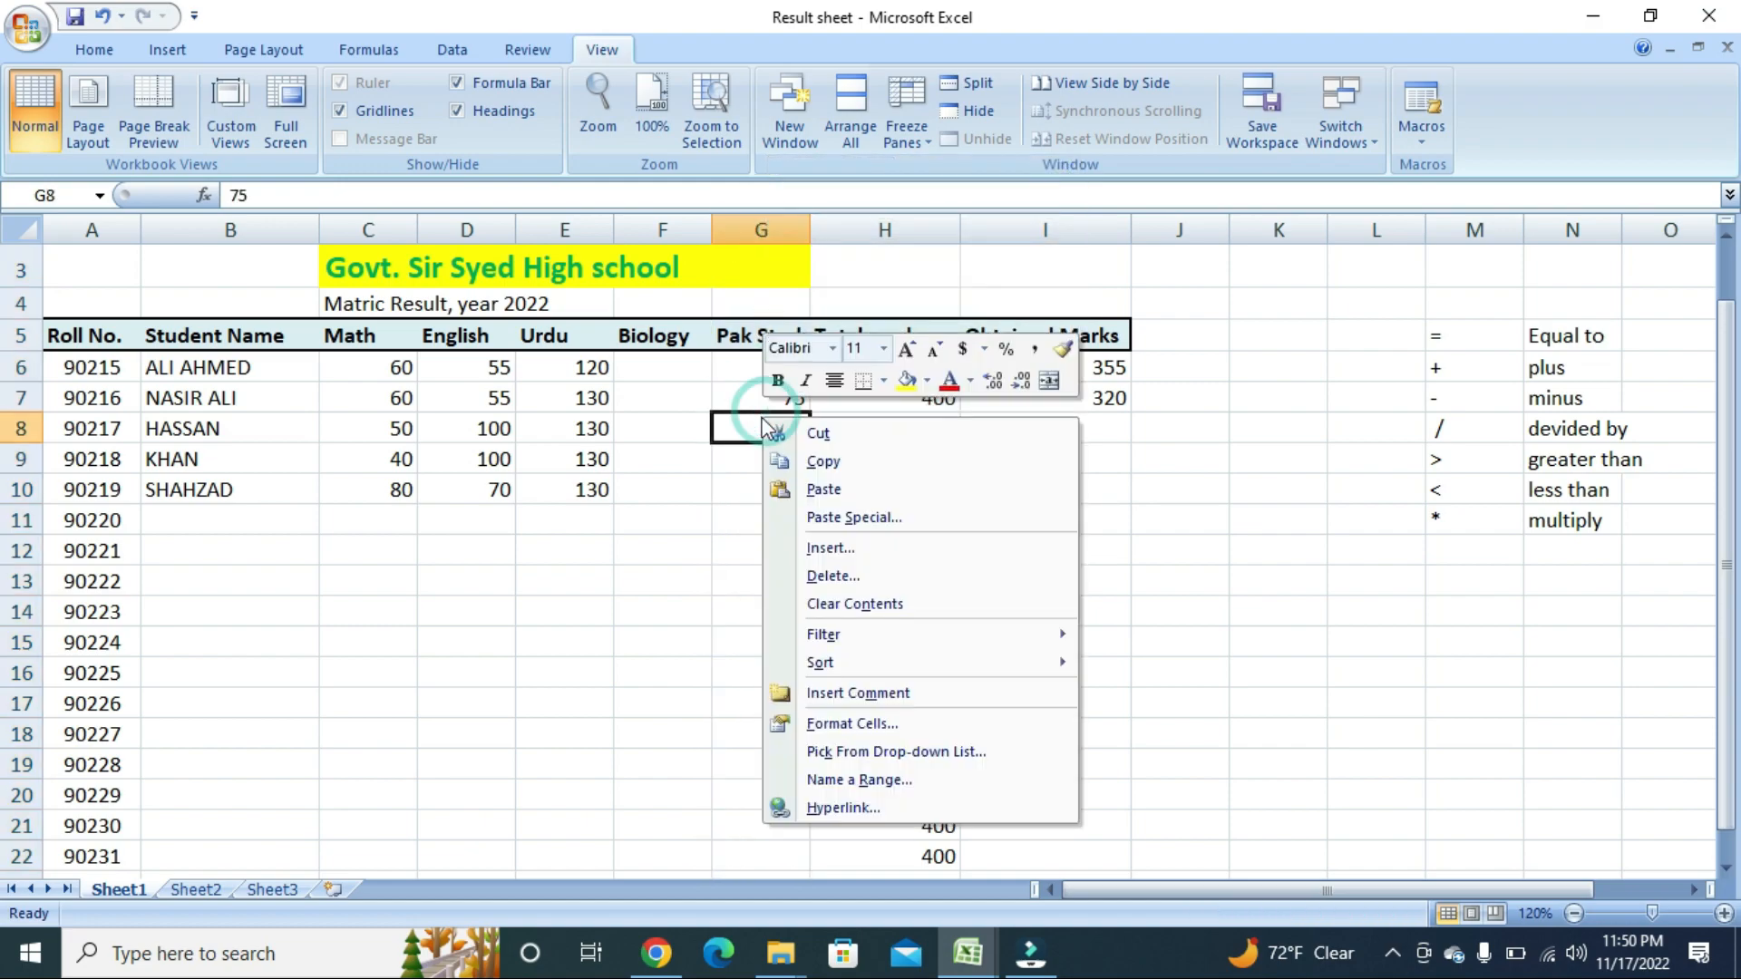
pyautogui.click(748, 263)
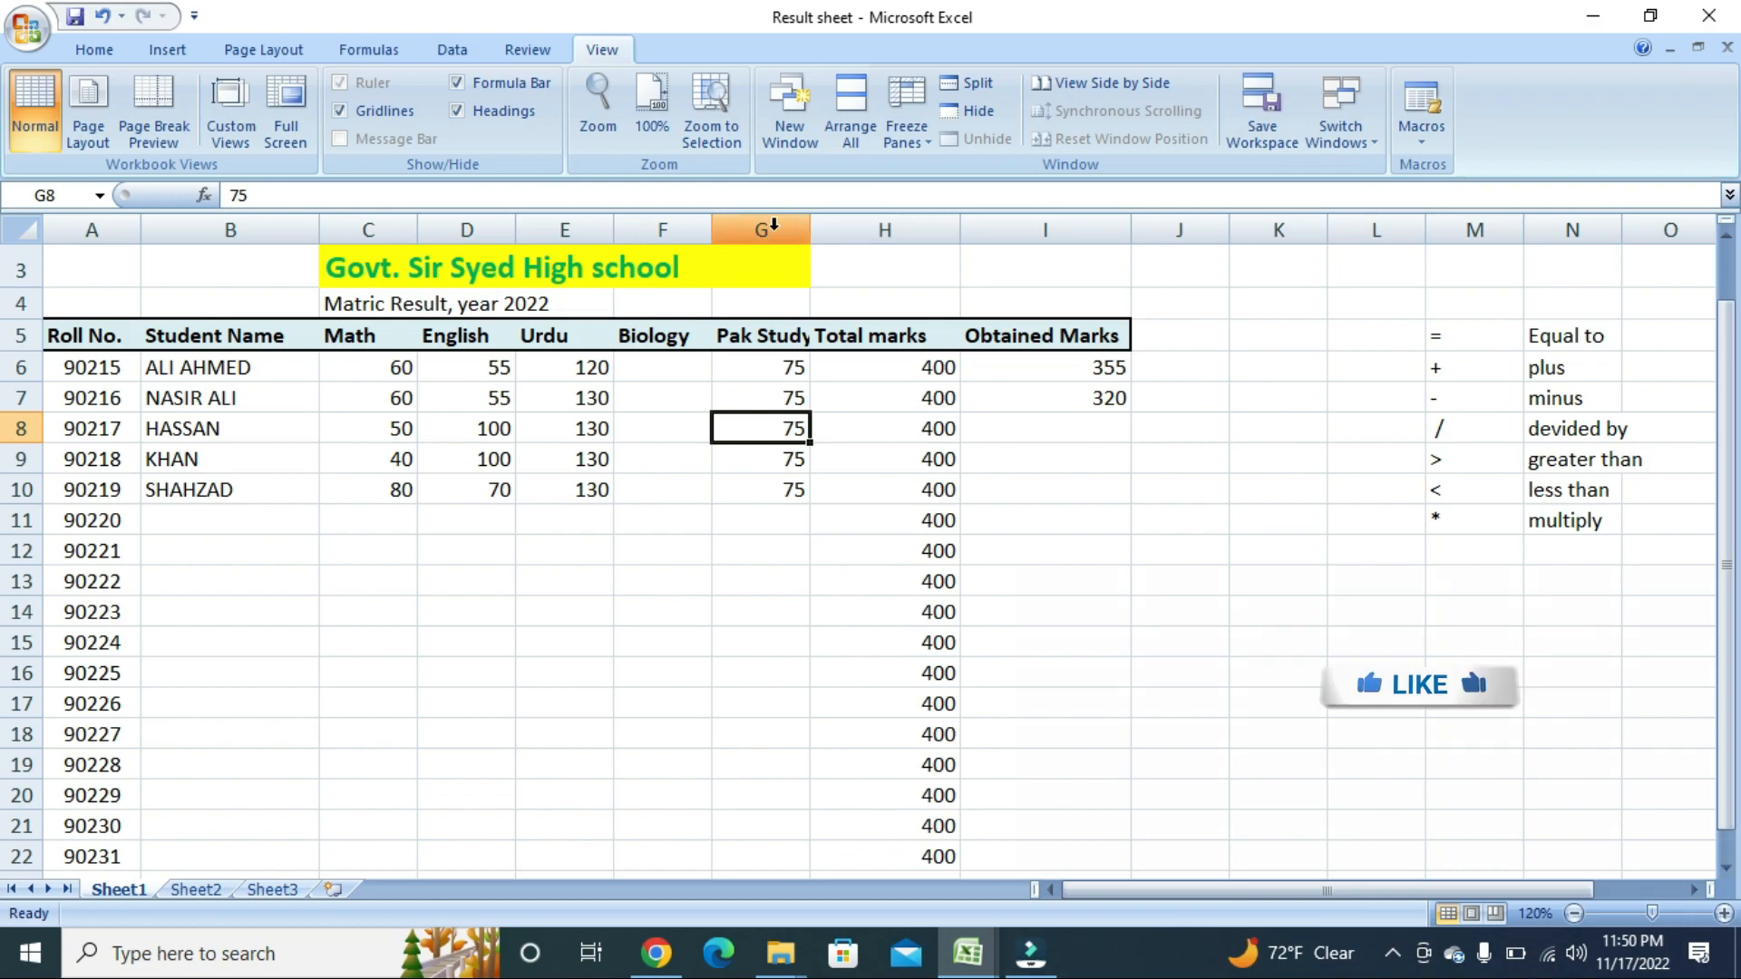
pyautogui.rightClick(773, 224)
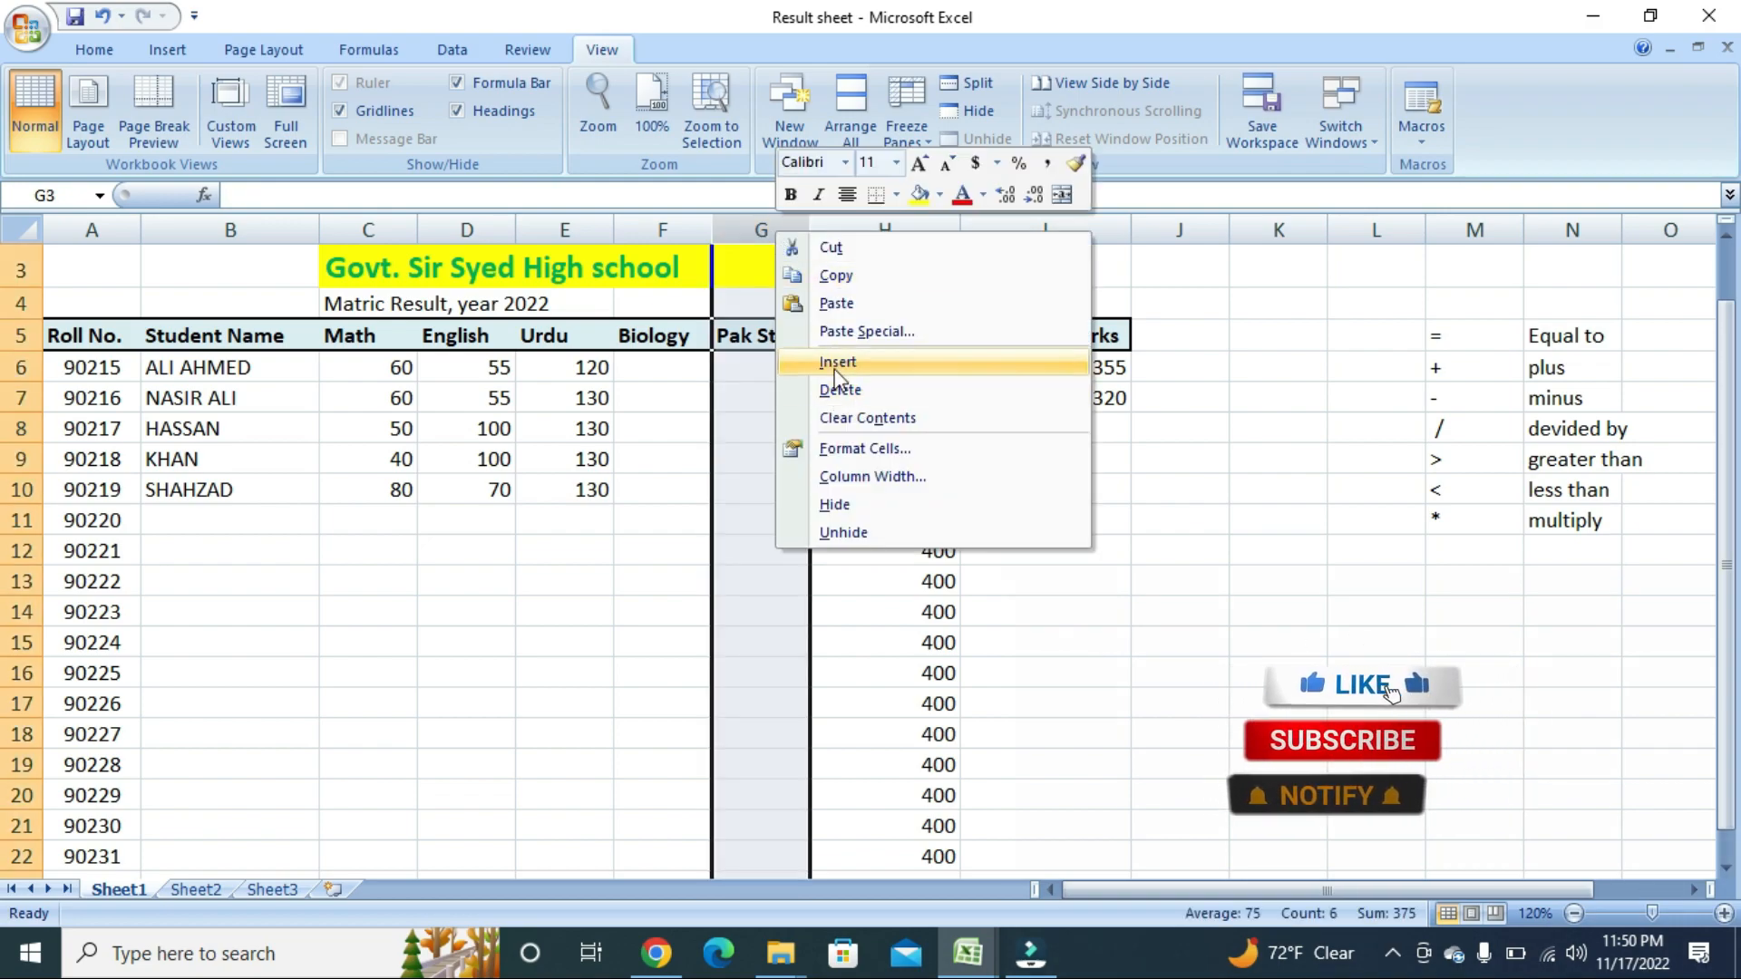
pyautogui.click(811, 365)
pyautogui.click(760, 339)
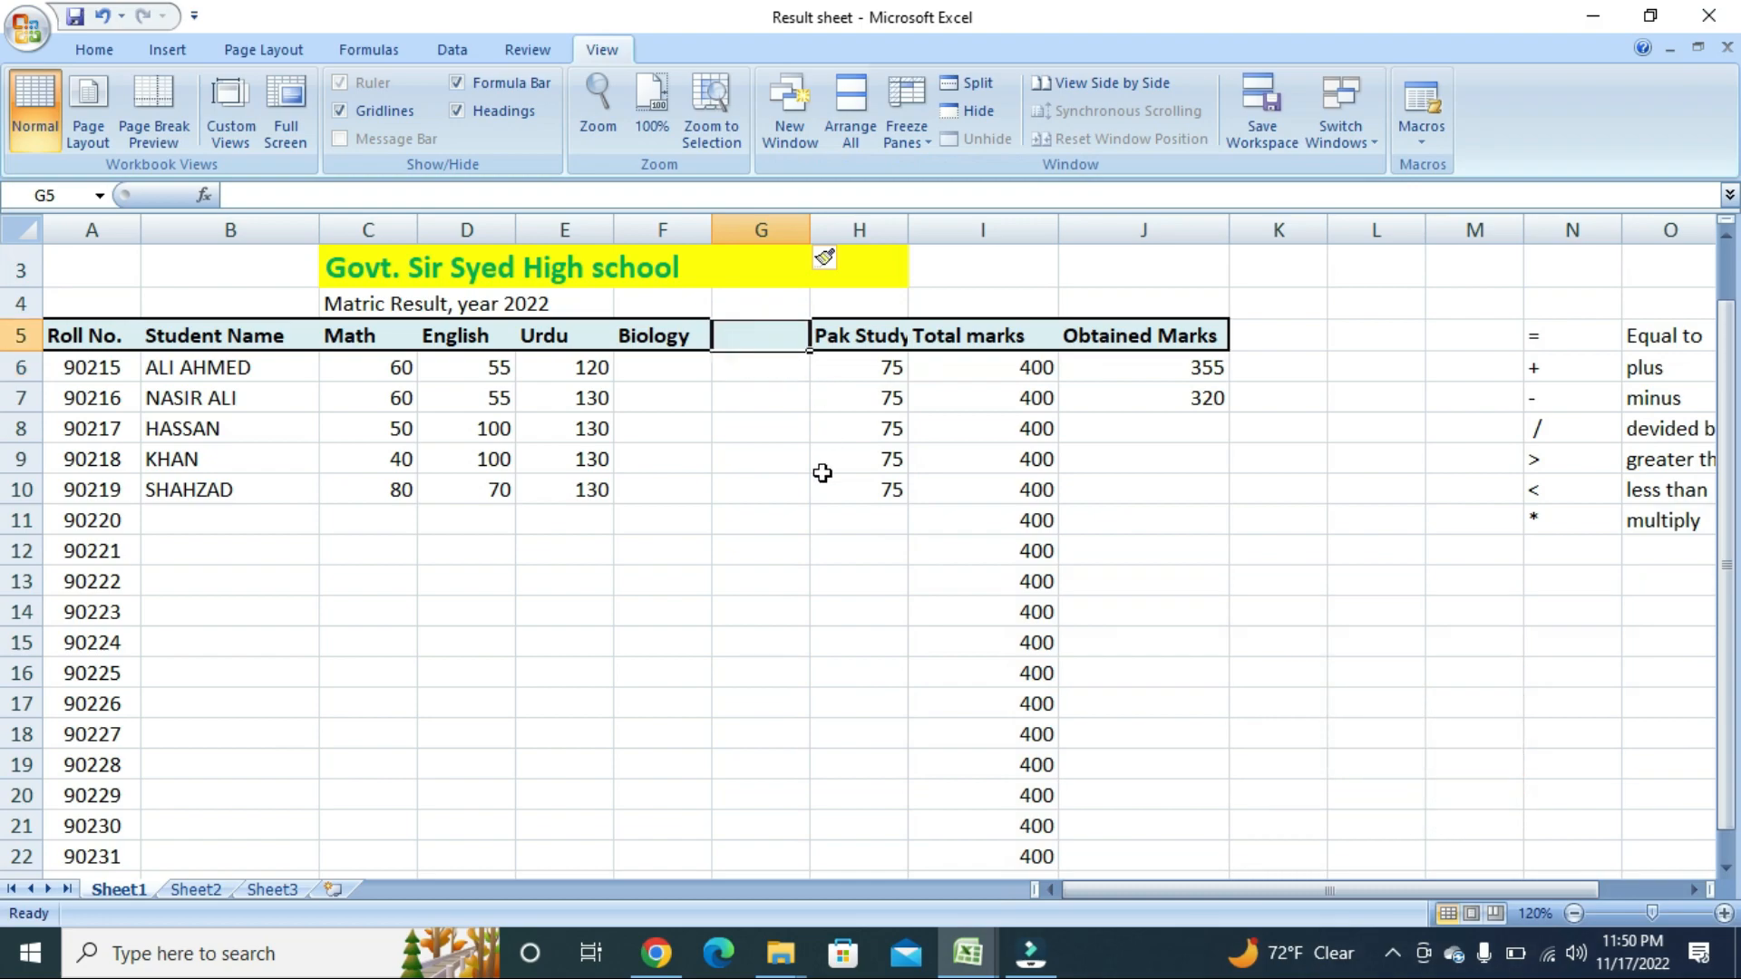
pyautogui.write('Phy')
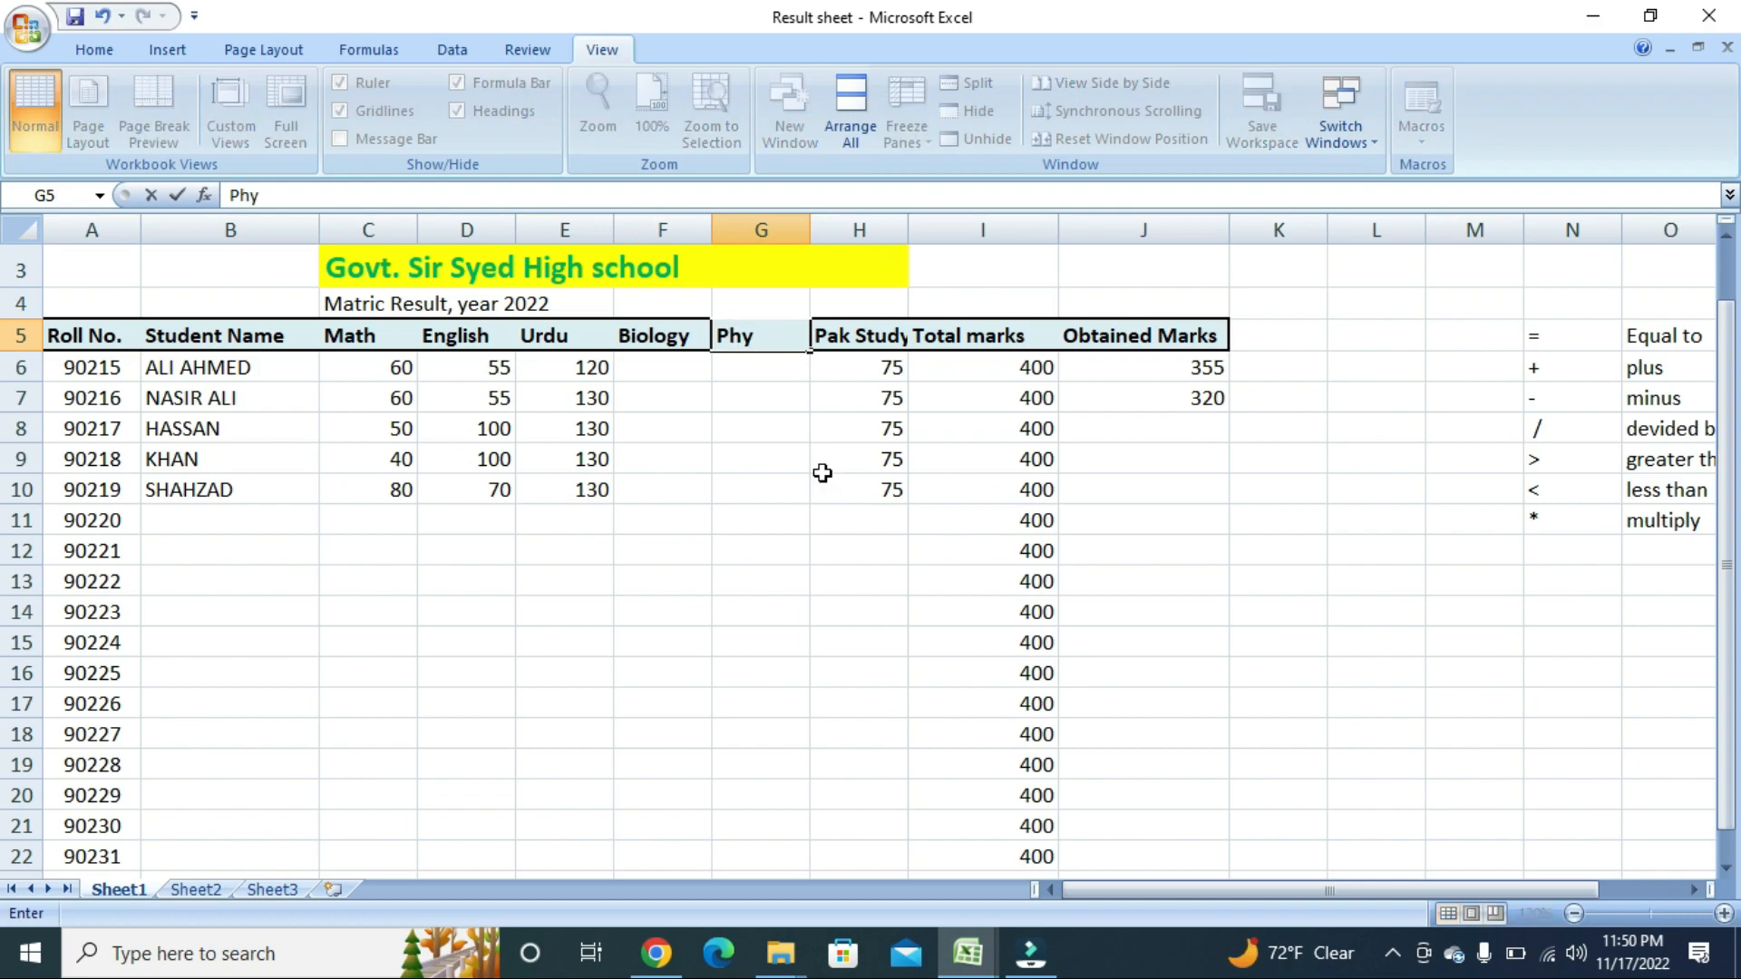
pyautogui.press('Return')
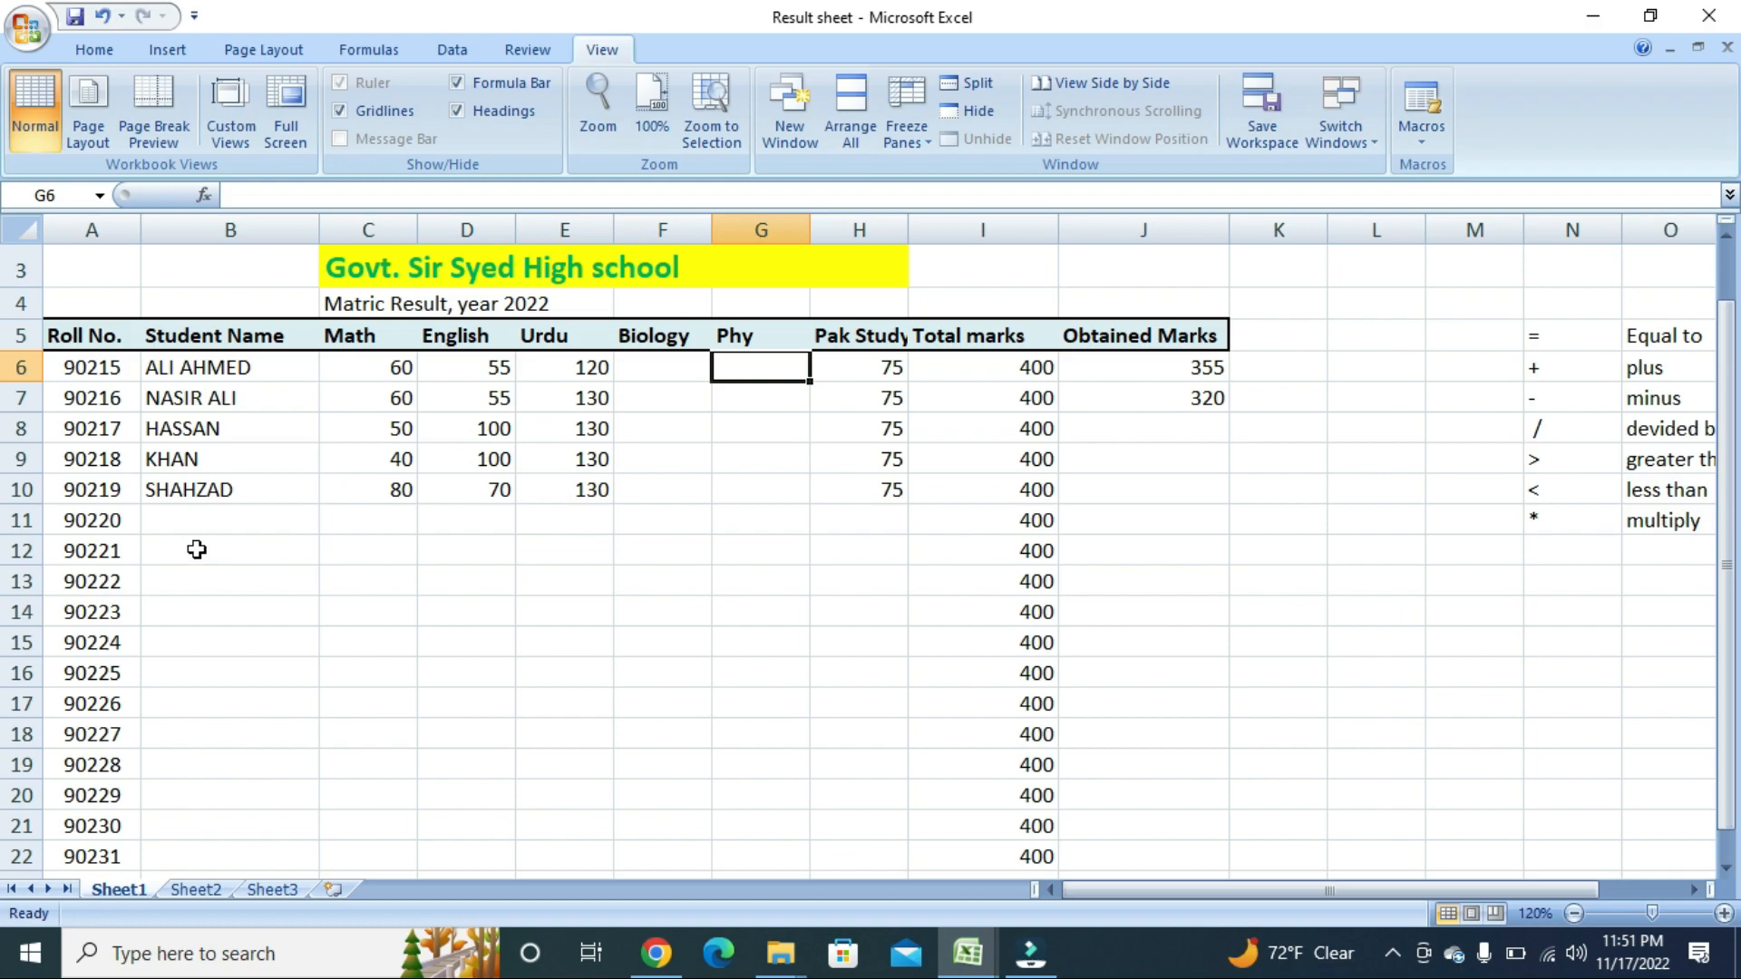
pyautogui.moveTo(173, 367); pyautogui.dragTo(575, 489)
pyautogui.click(223, 585)
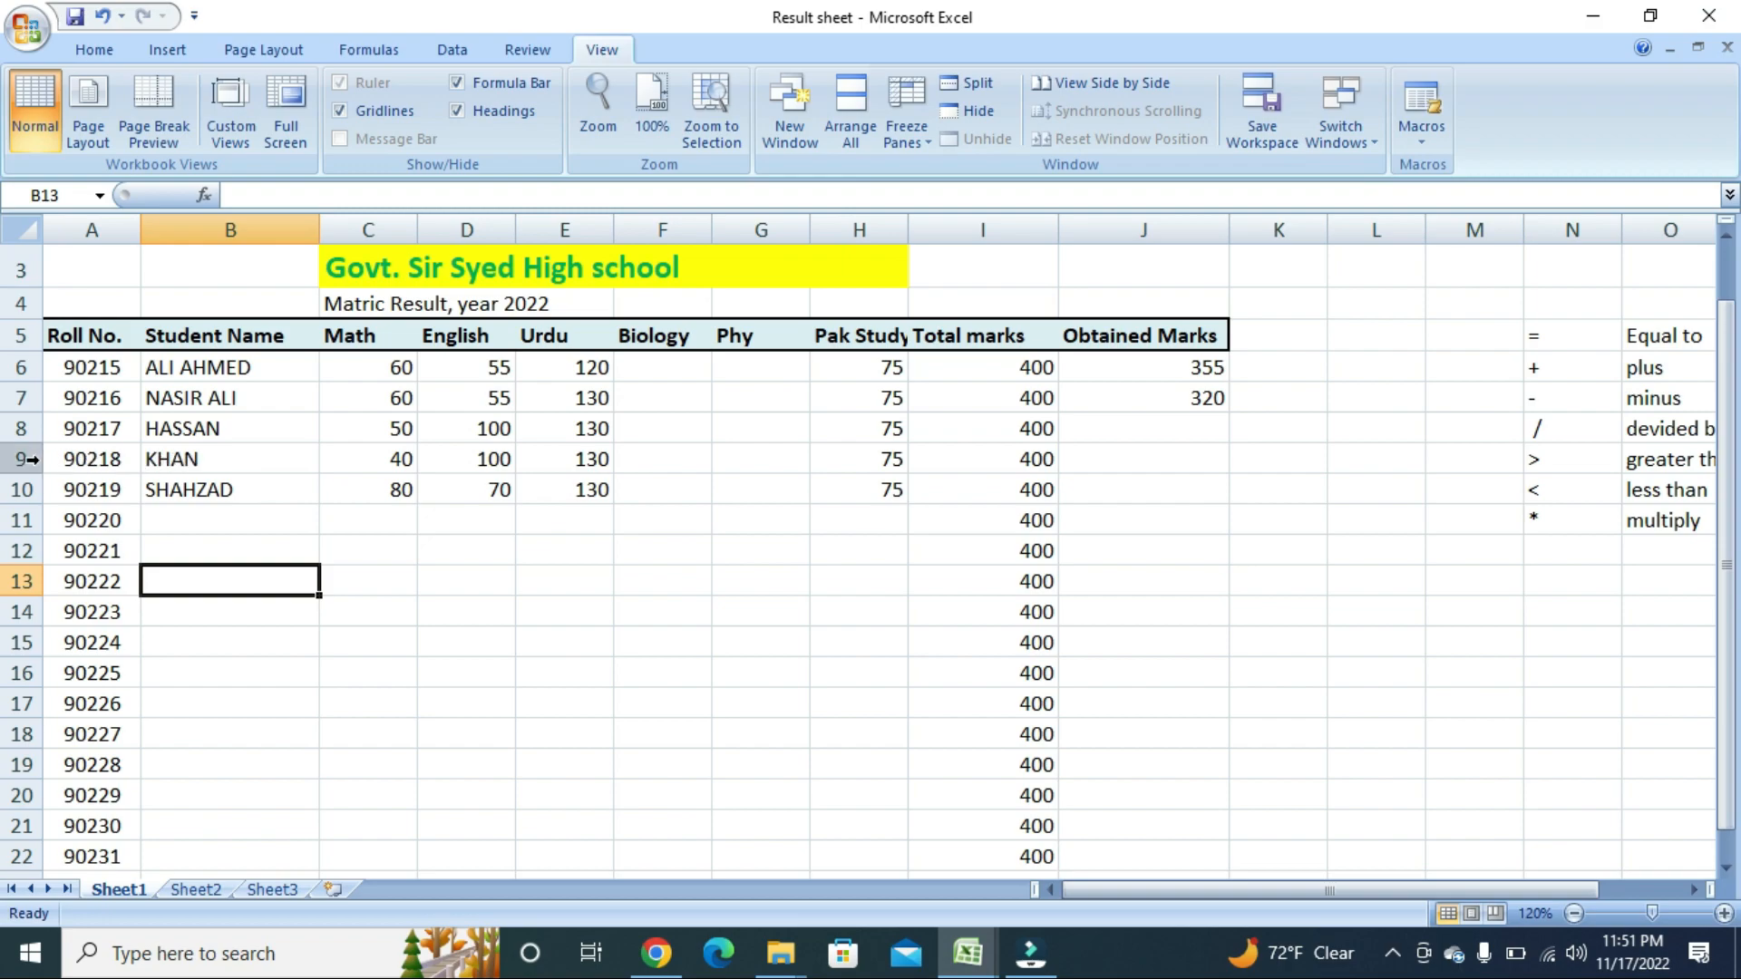
pyautogui.click(395, 230)
pyautogui.click(47, 494)
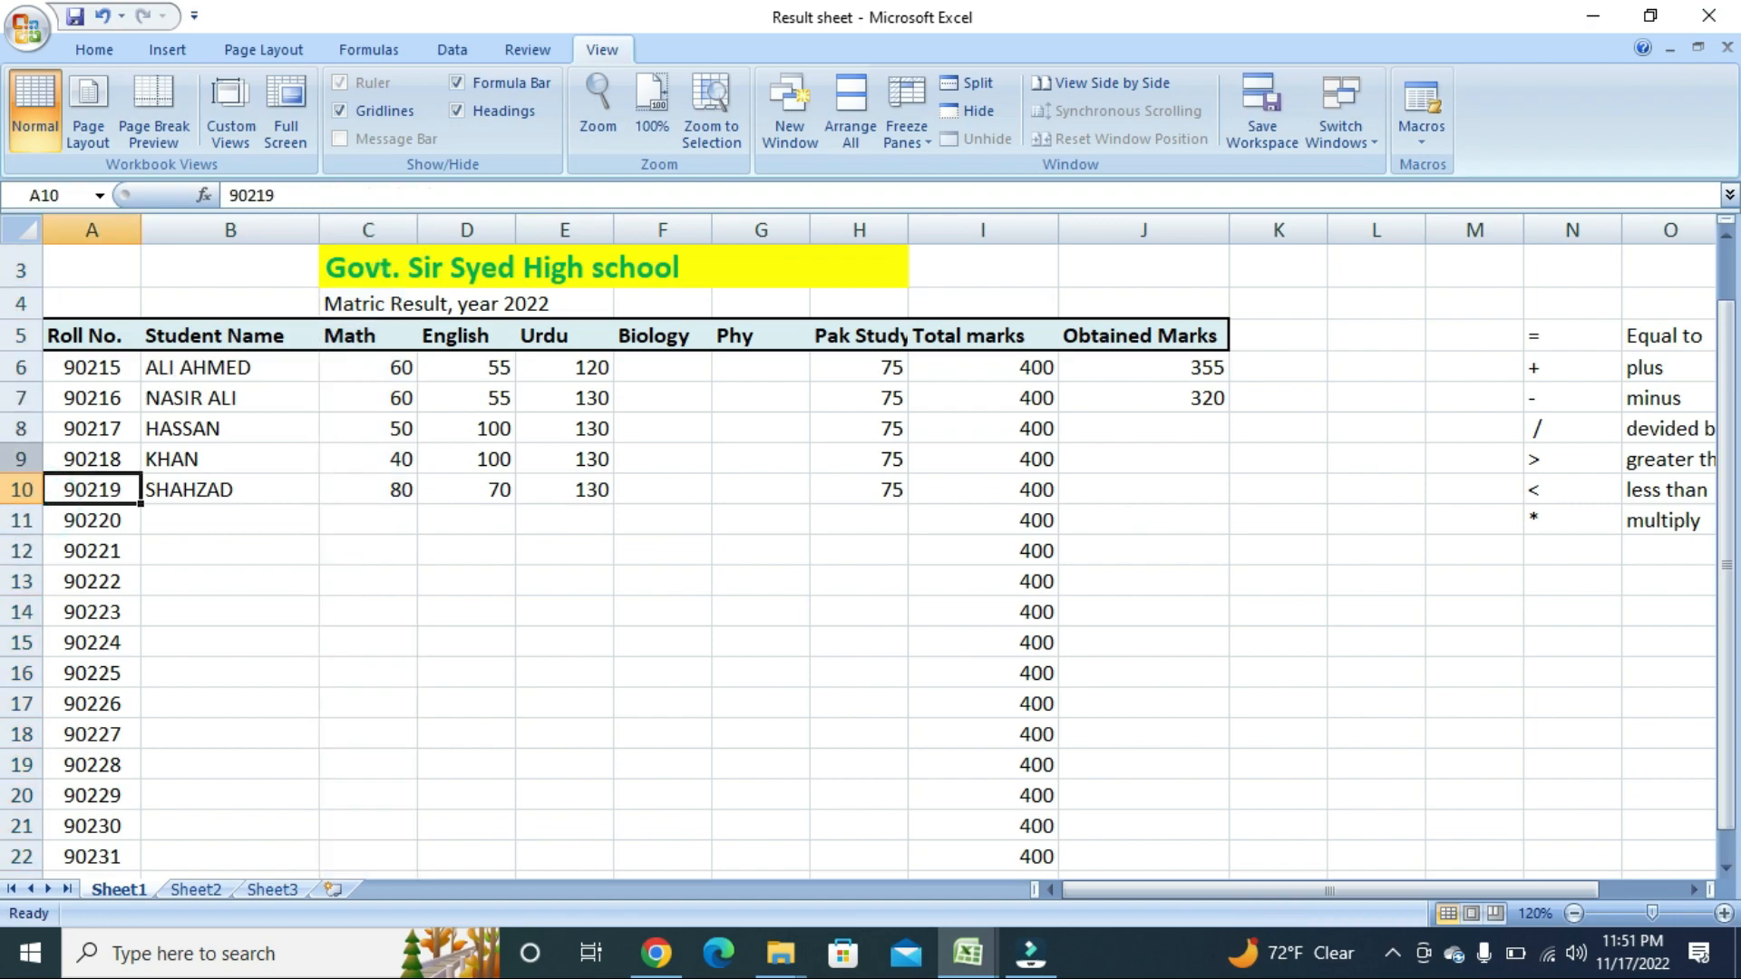
# Insert three blank rows above HASSAN's row.
pyautogui.click(20, 428)
pyautogui.rightClick(28, 428)
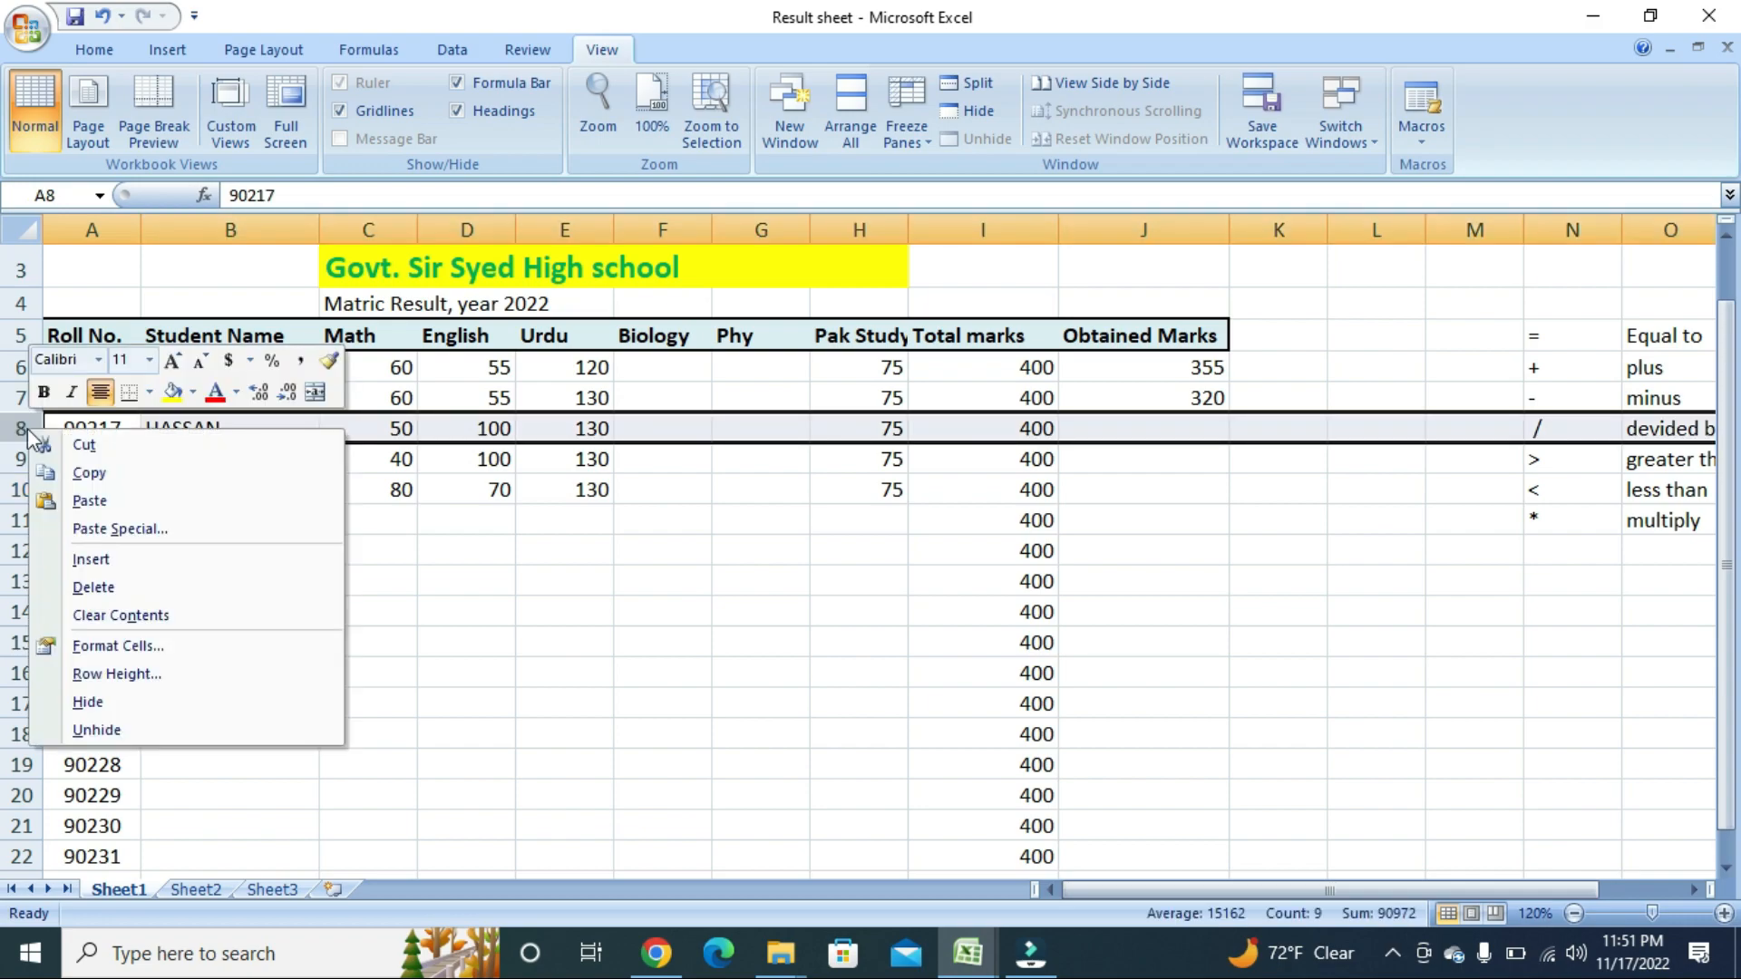
pyautogui.click(83, 559)
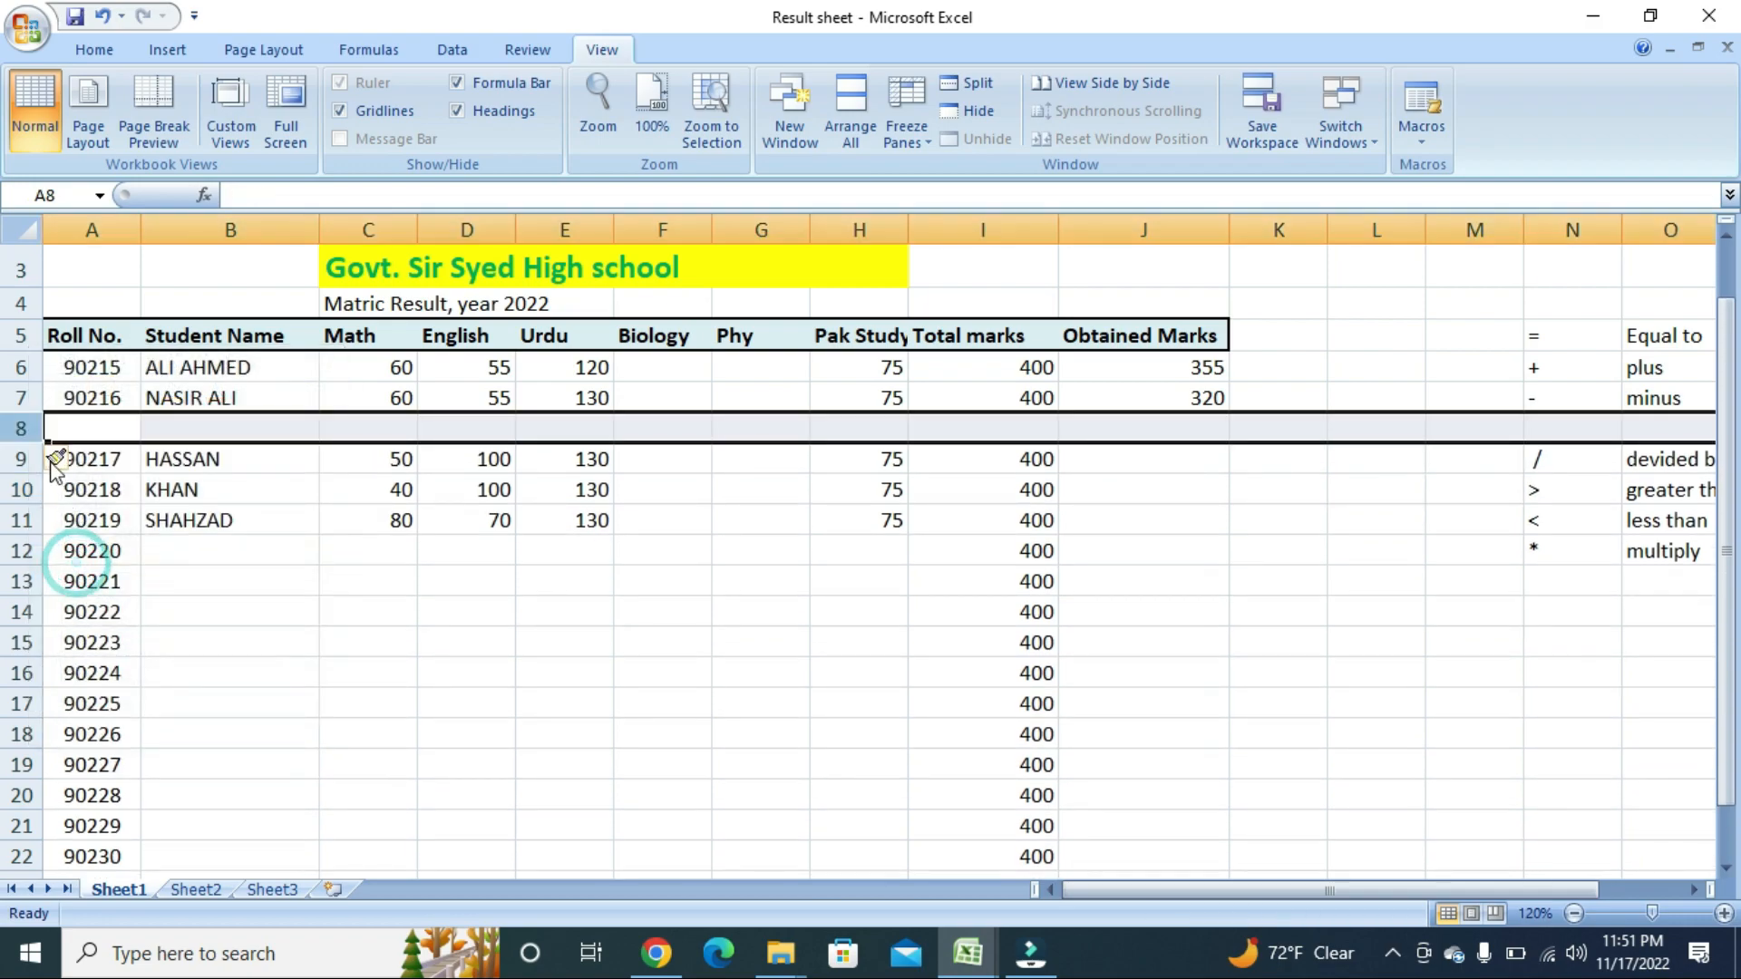
pyautogui.rightClick(34, 424)
pyautogui.click(83, 553)
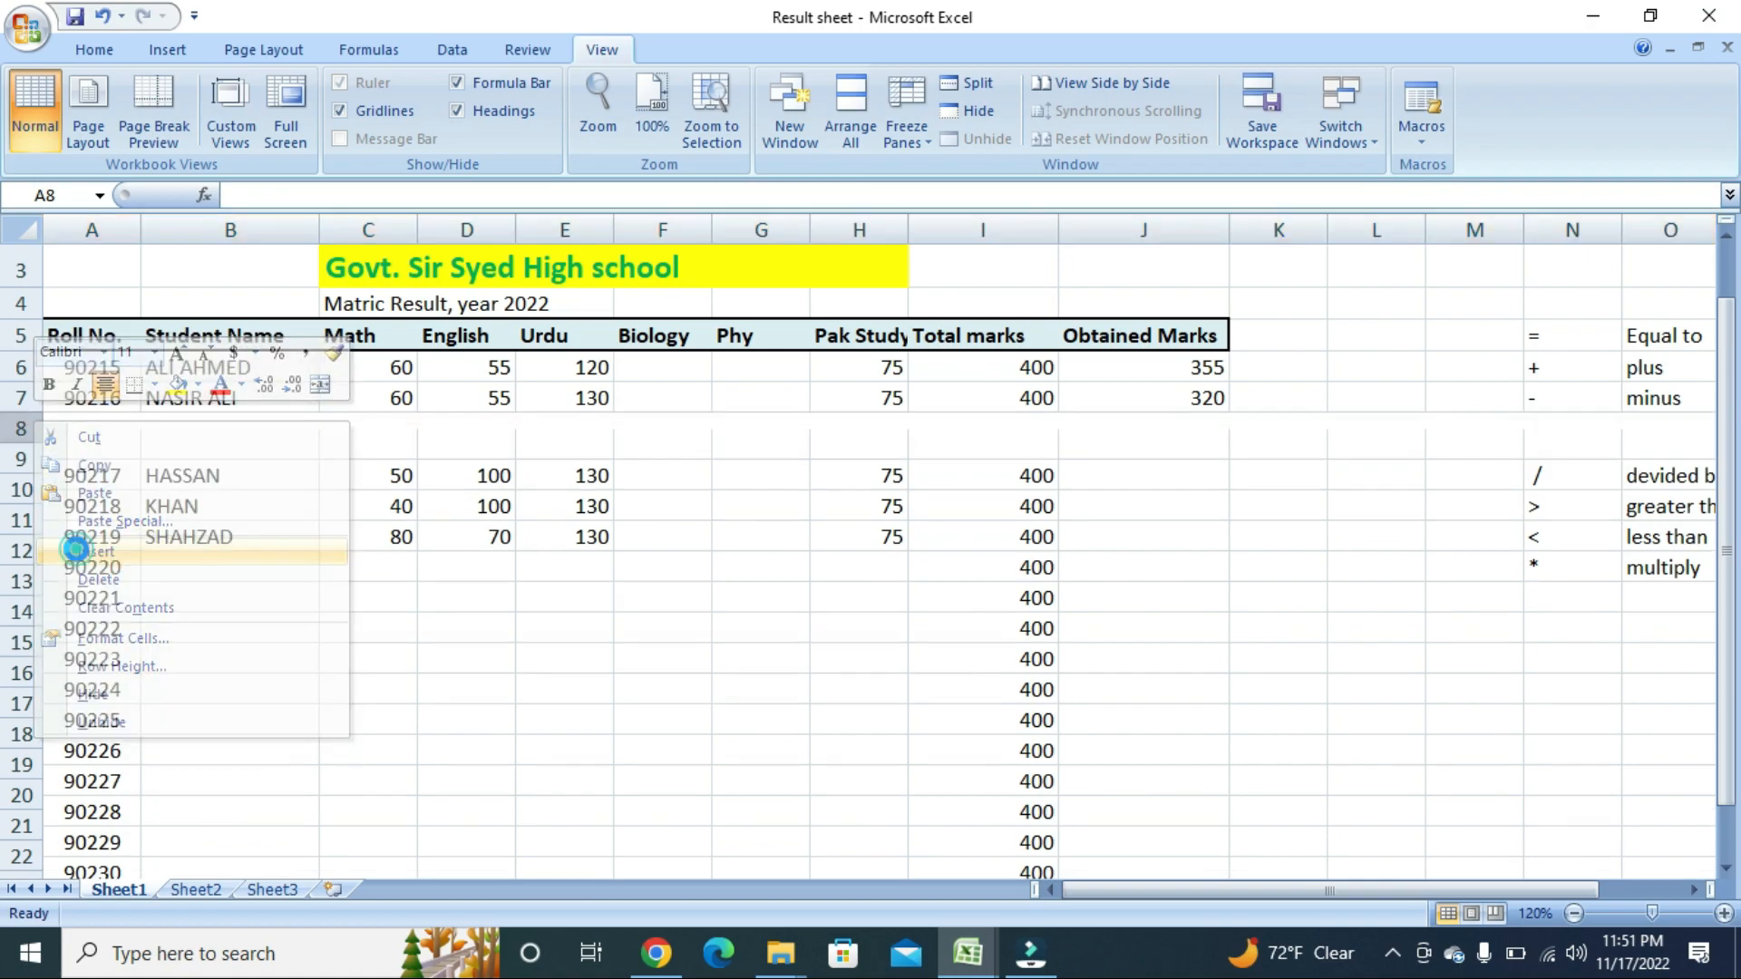
pyautogui.click(23, 459)
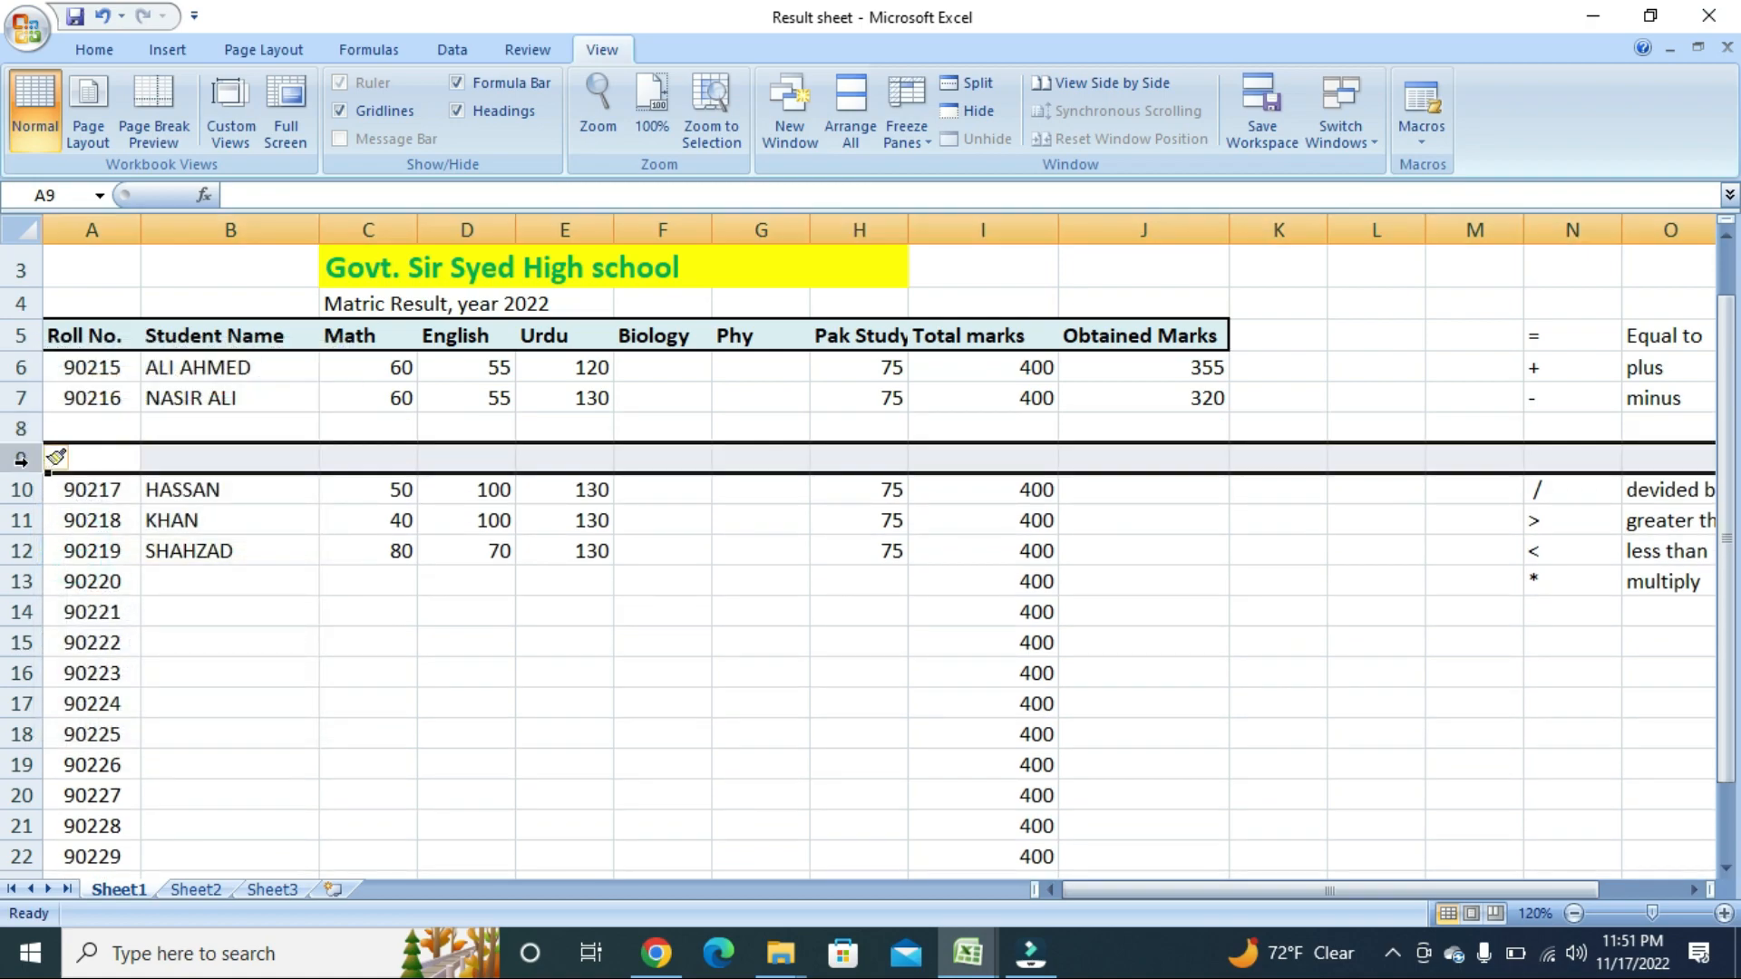
pyautogui.rightClick(25, 441)
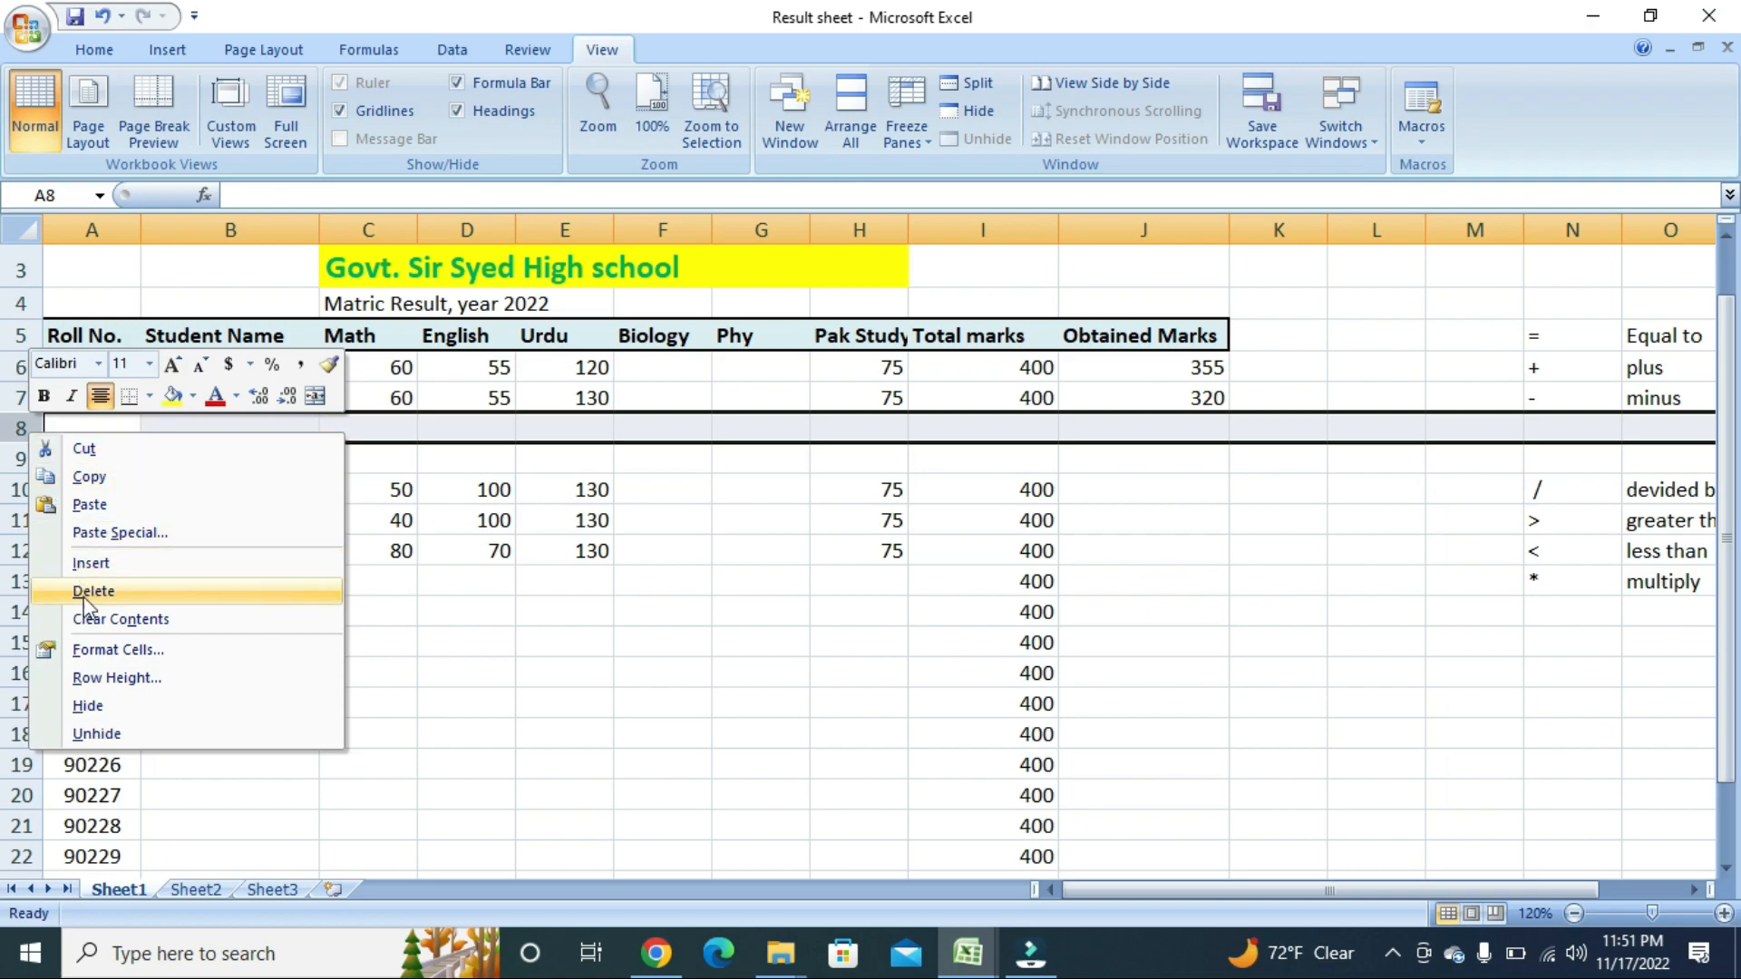
pyautogui.click(83, 558)
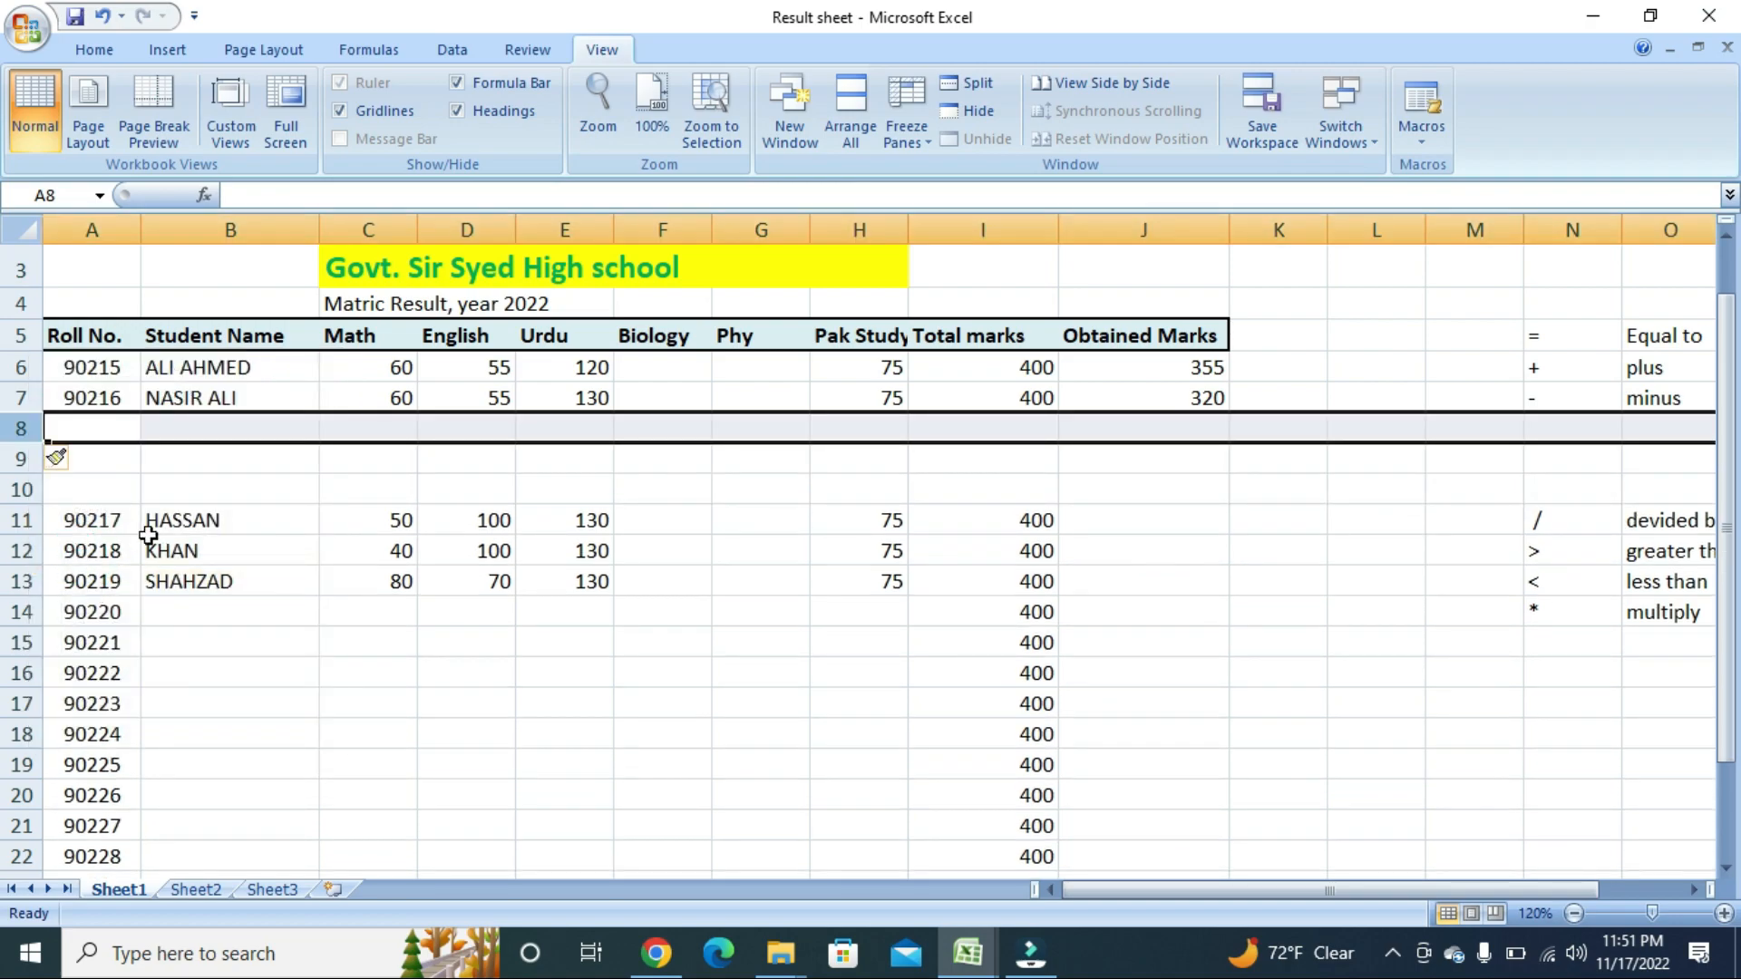
# Add three more blank rows above HASSAN, then select the empty rows 8 to 13.
pyautogui.click(147, 542)
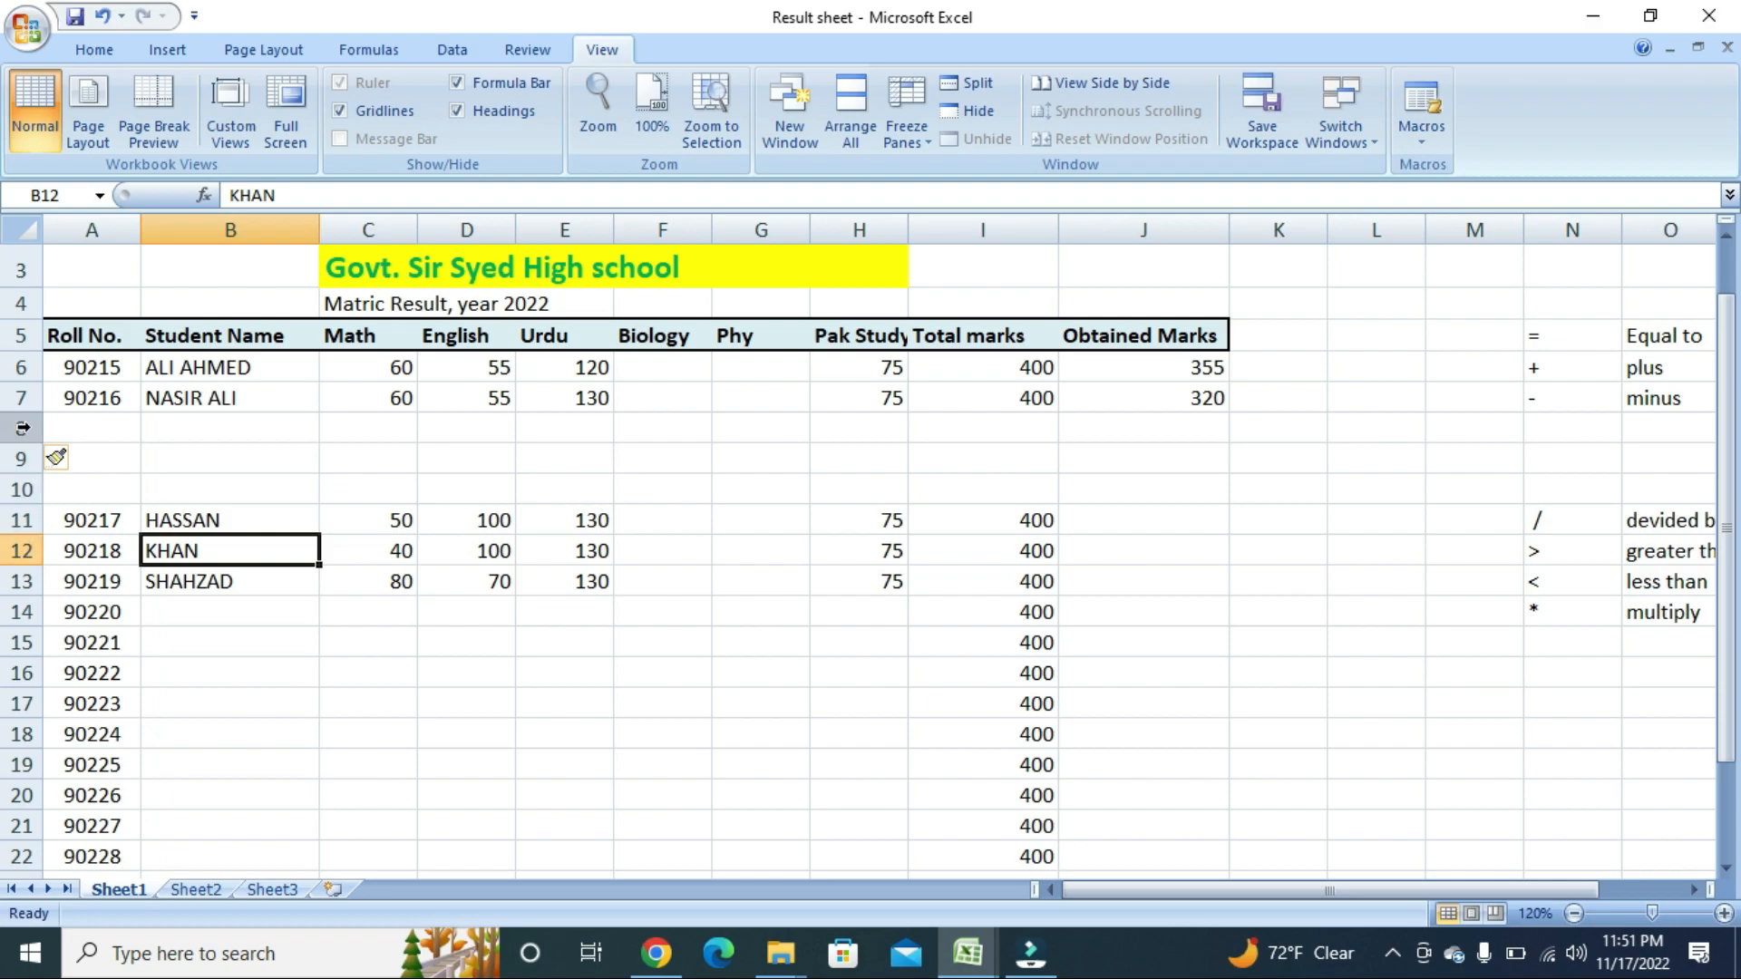
pyautogui.moveTo(19, 428); pyautogui.dragTo(43, 497)
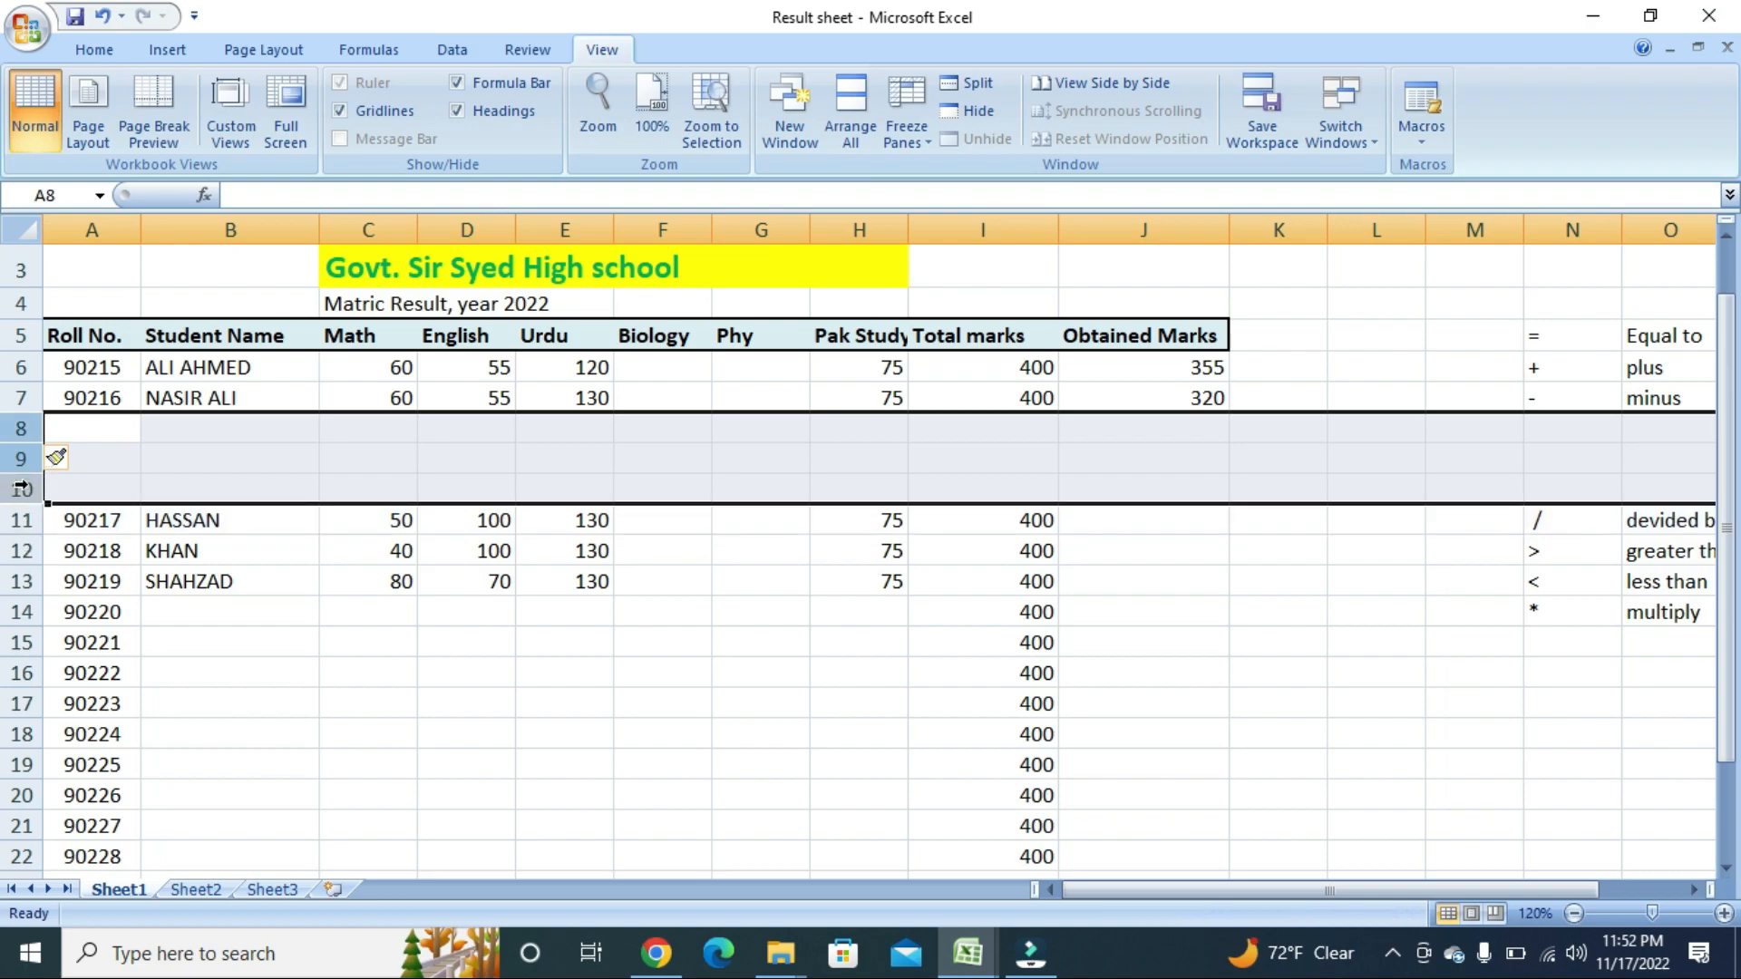
pyautogui.rightClick(20, 459)
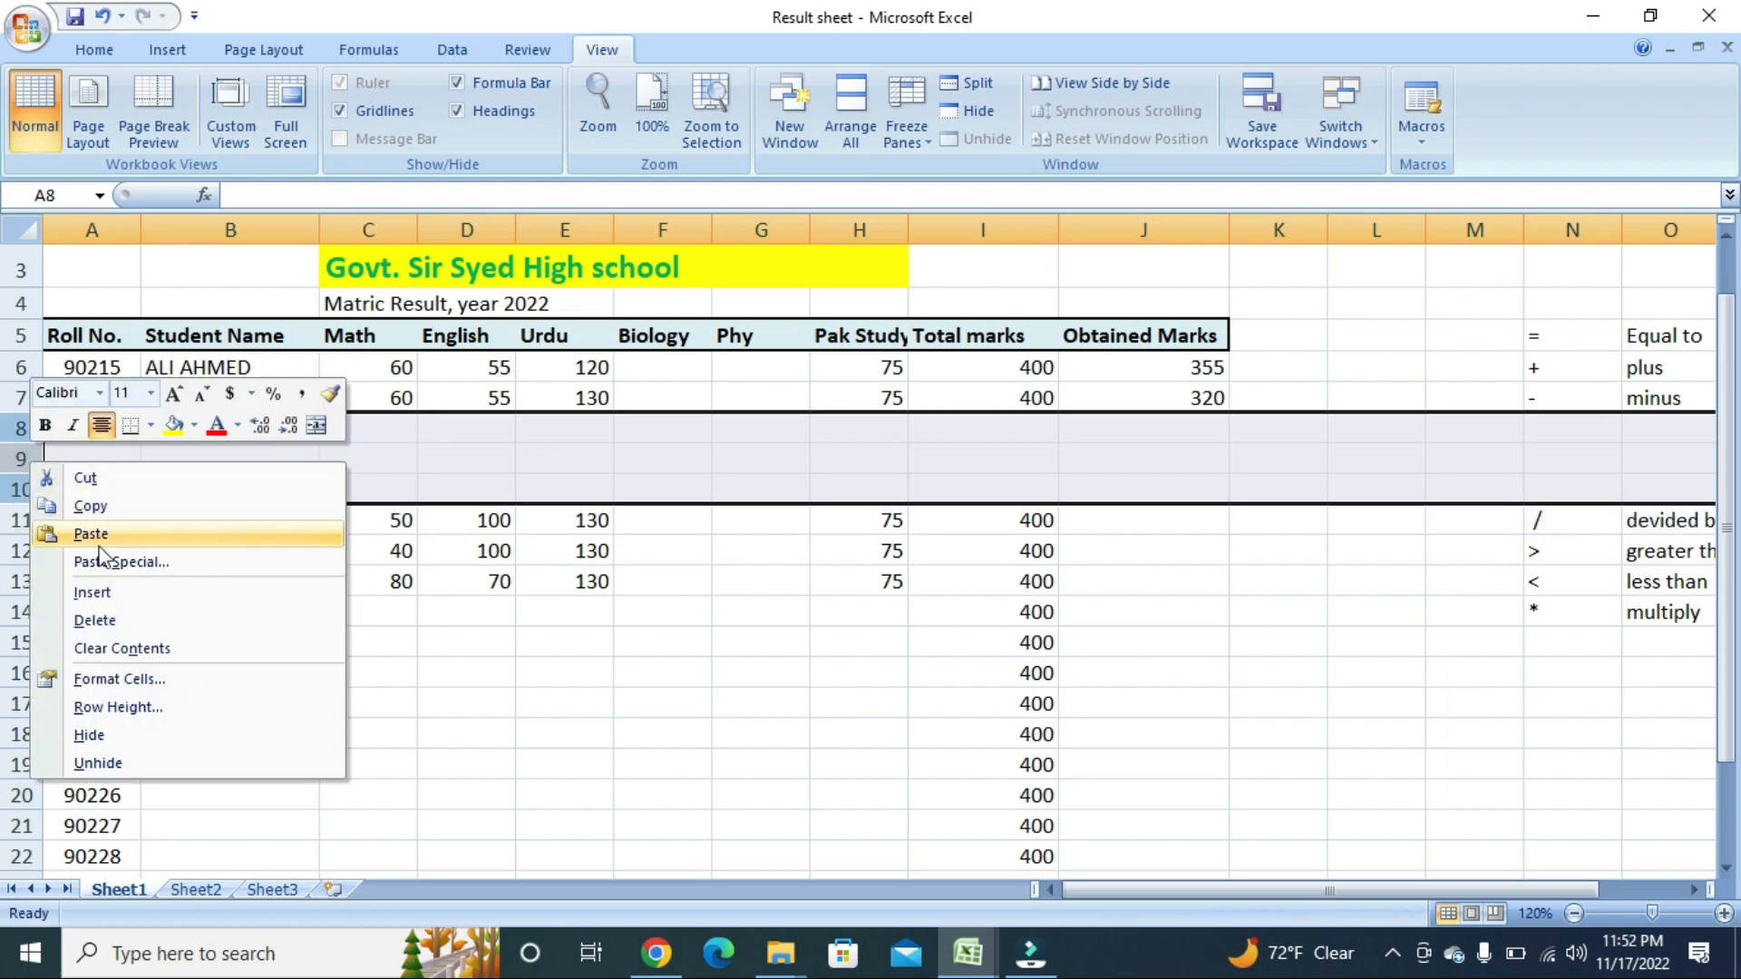
pyautogui.click(113, 592)
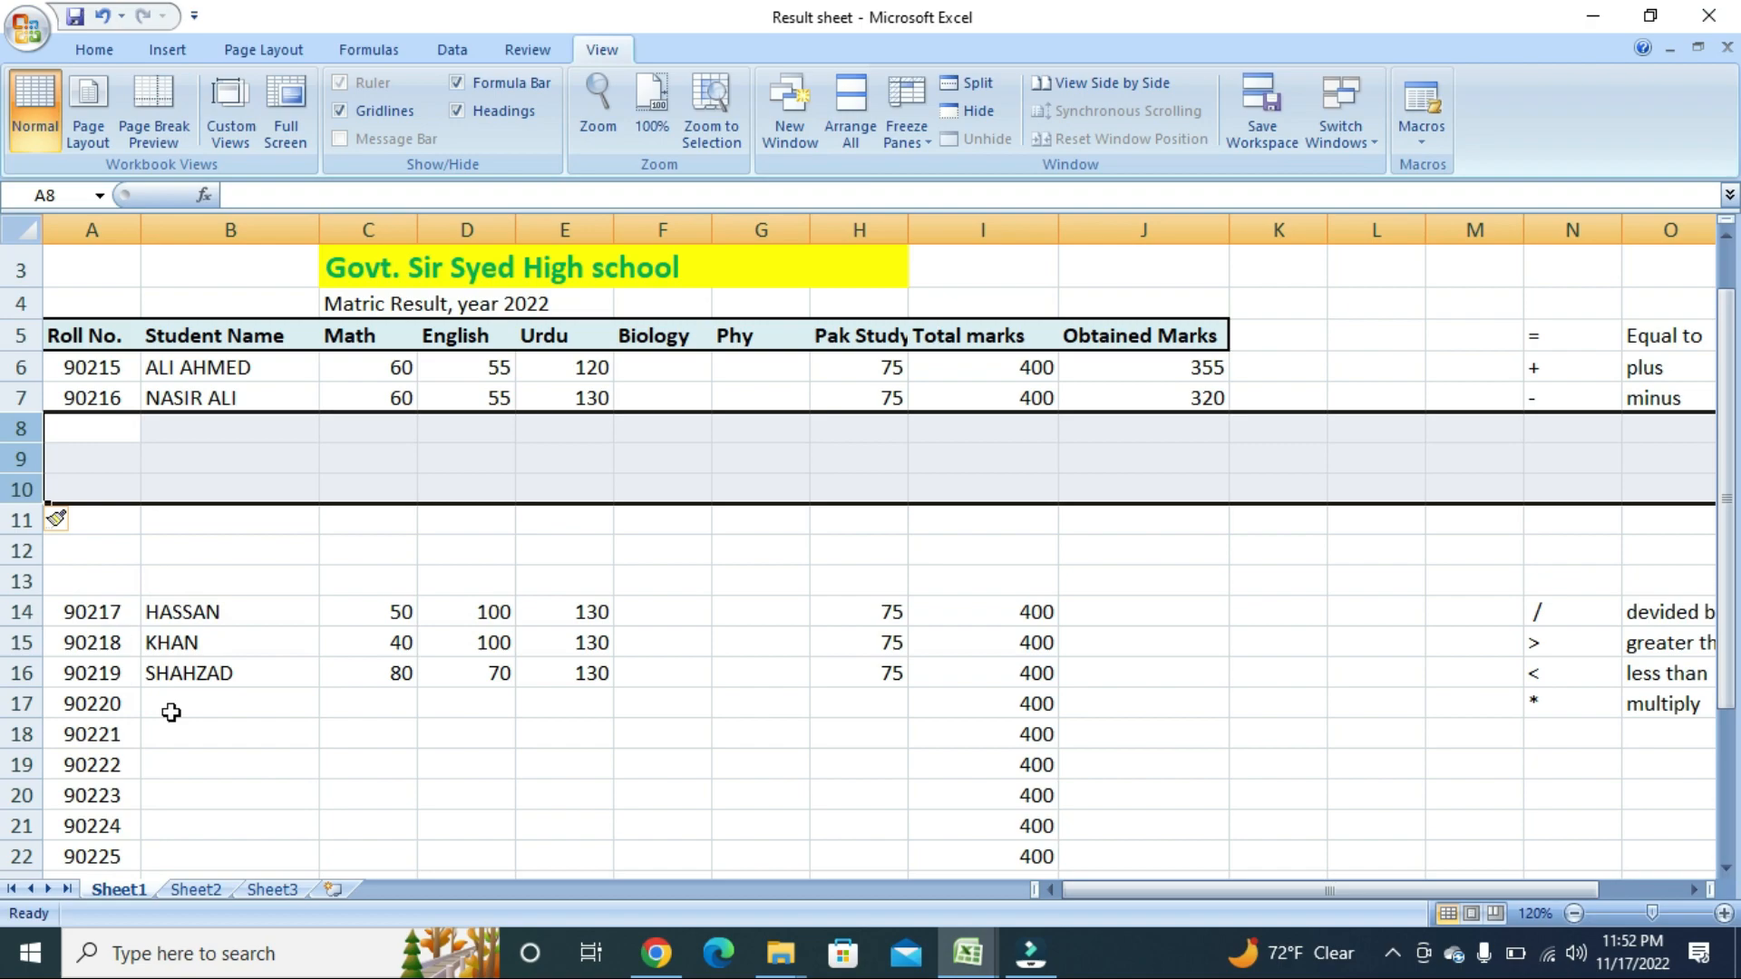
pyautogui.click(303, 612)
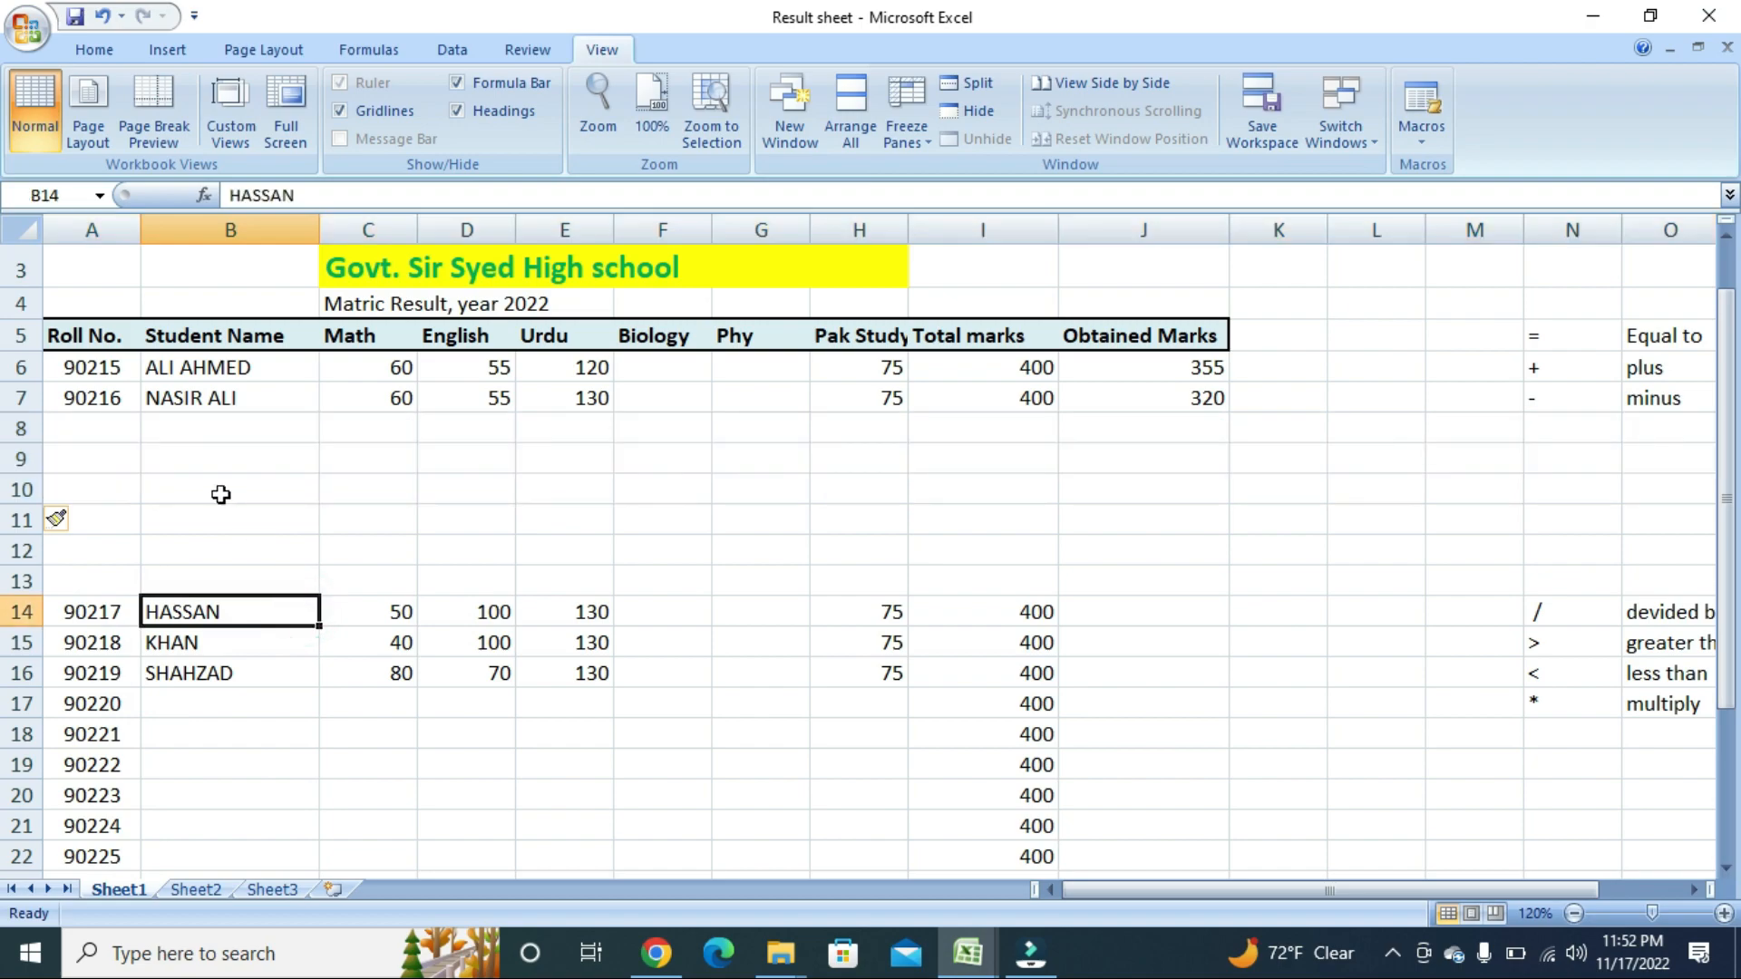
pyautogui.click(22, 428)
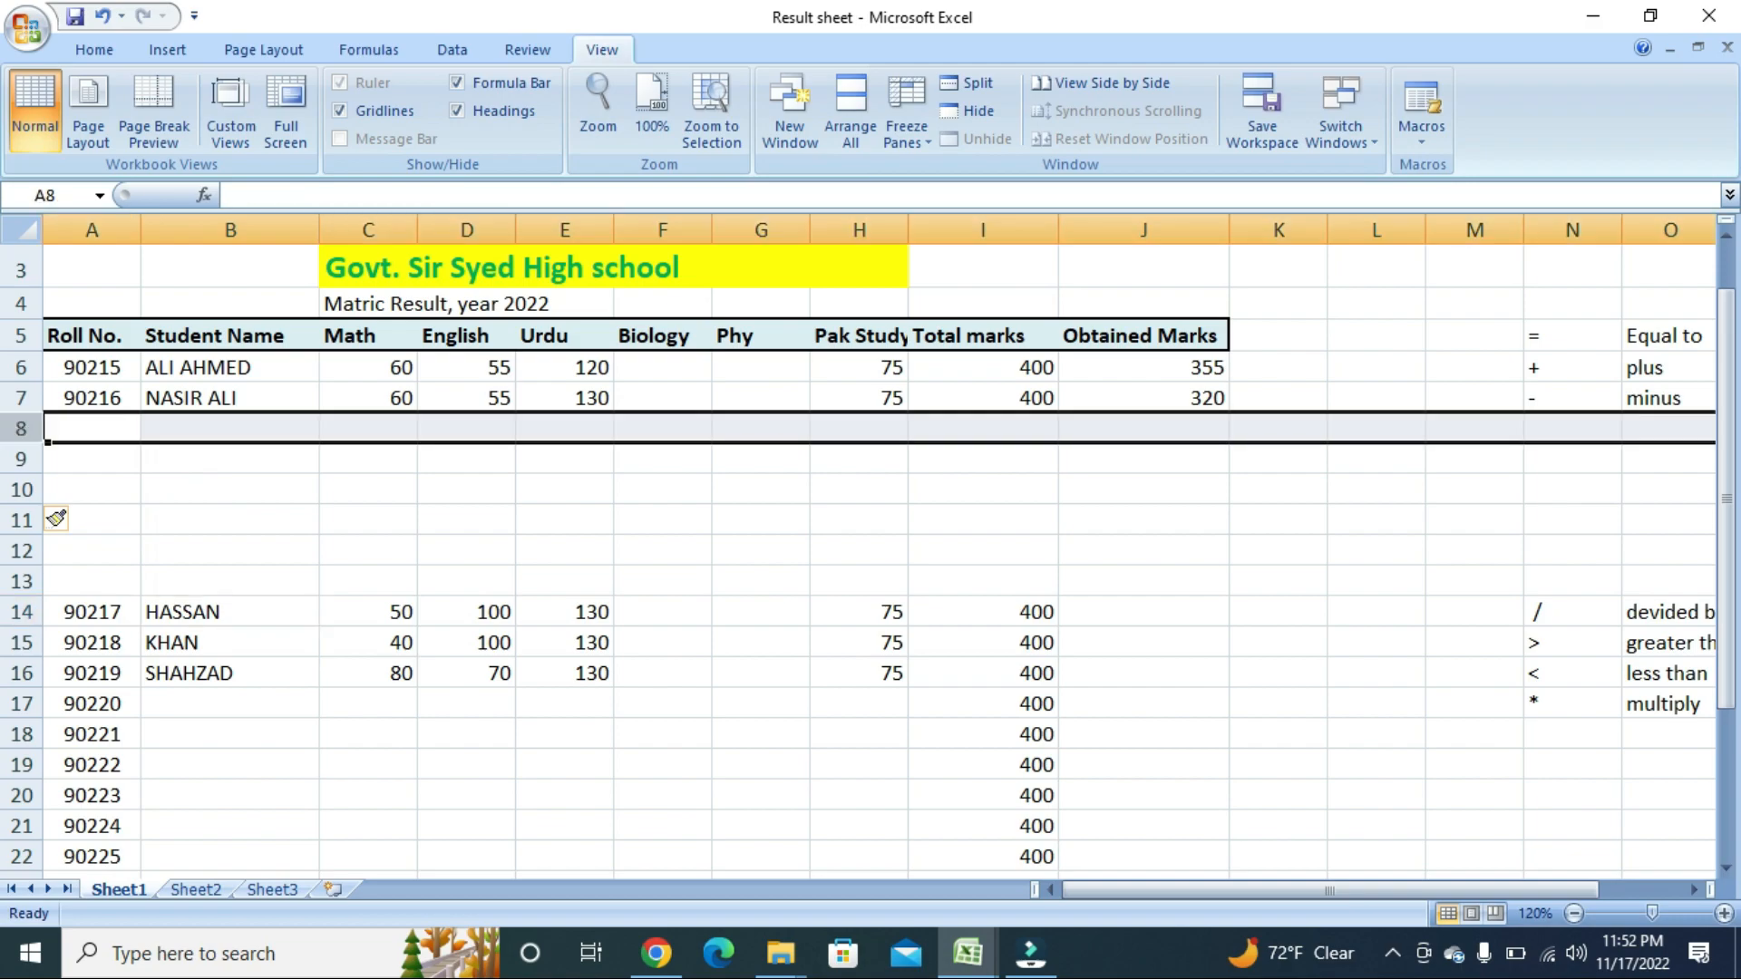
pyautogui.moveTo(22, 435); pyautogui.dragTo(25, 577)
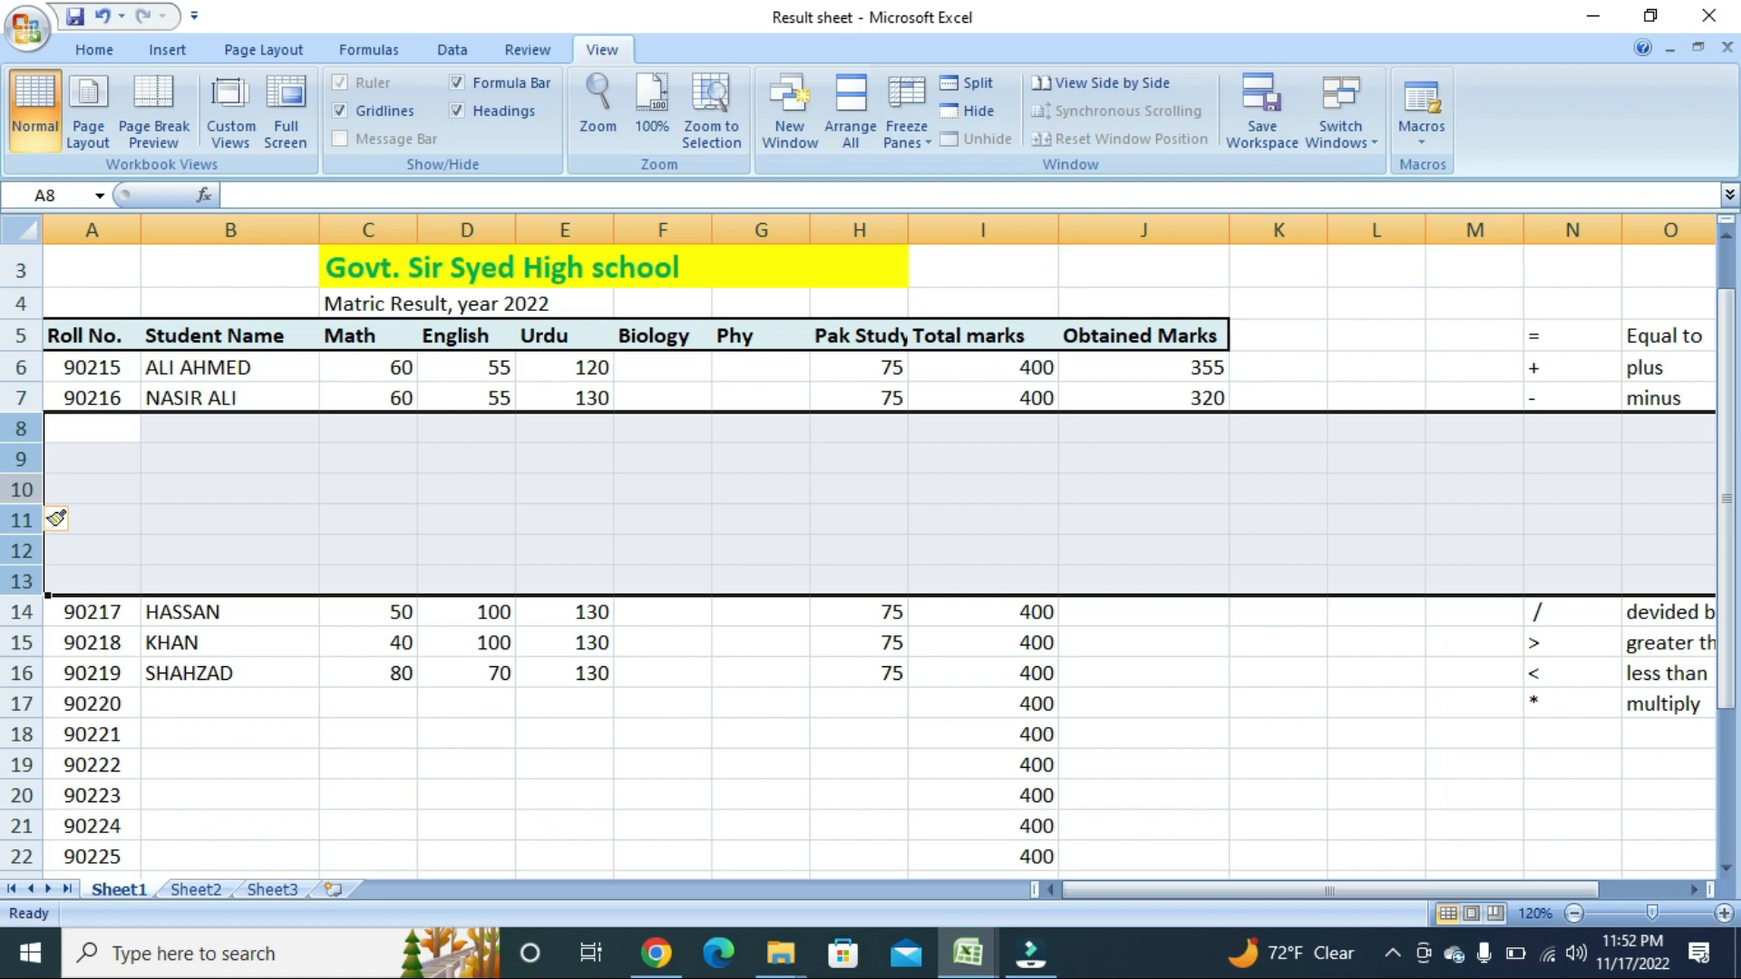
# Delete the selected blank rows 8 to 13.
pyautogui.rightClick(21, 494)
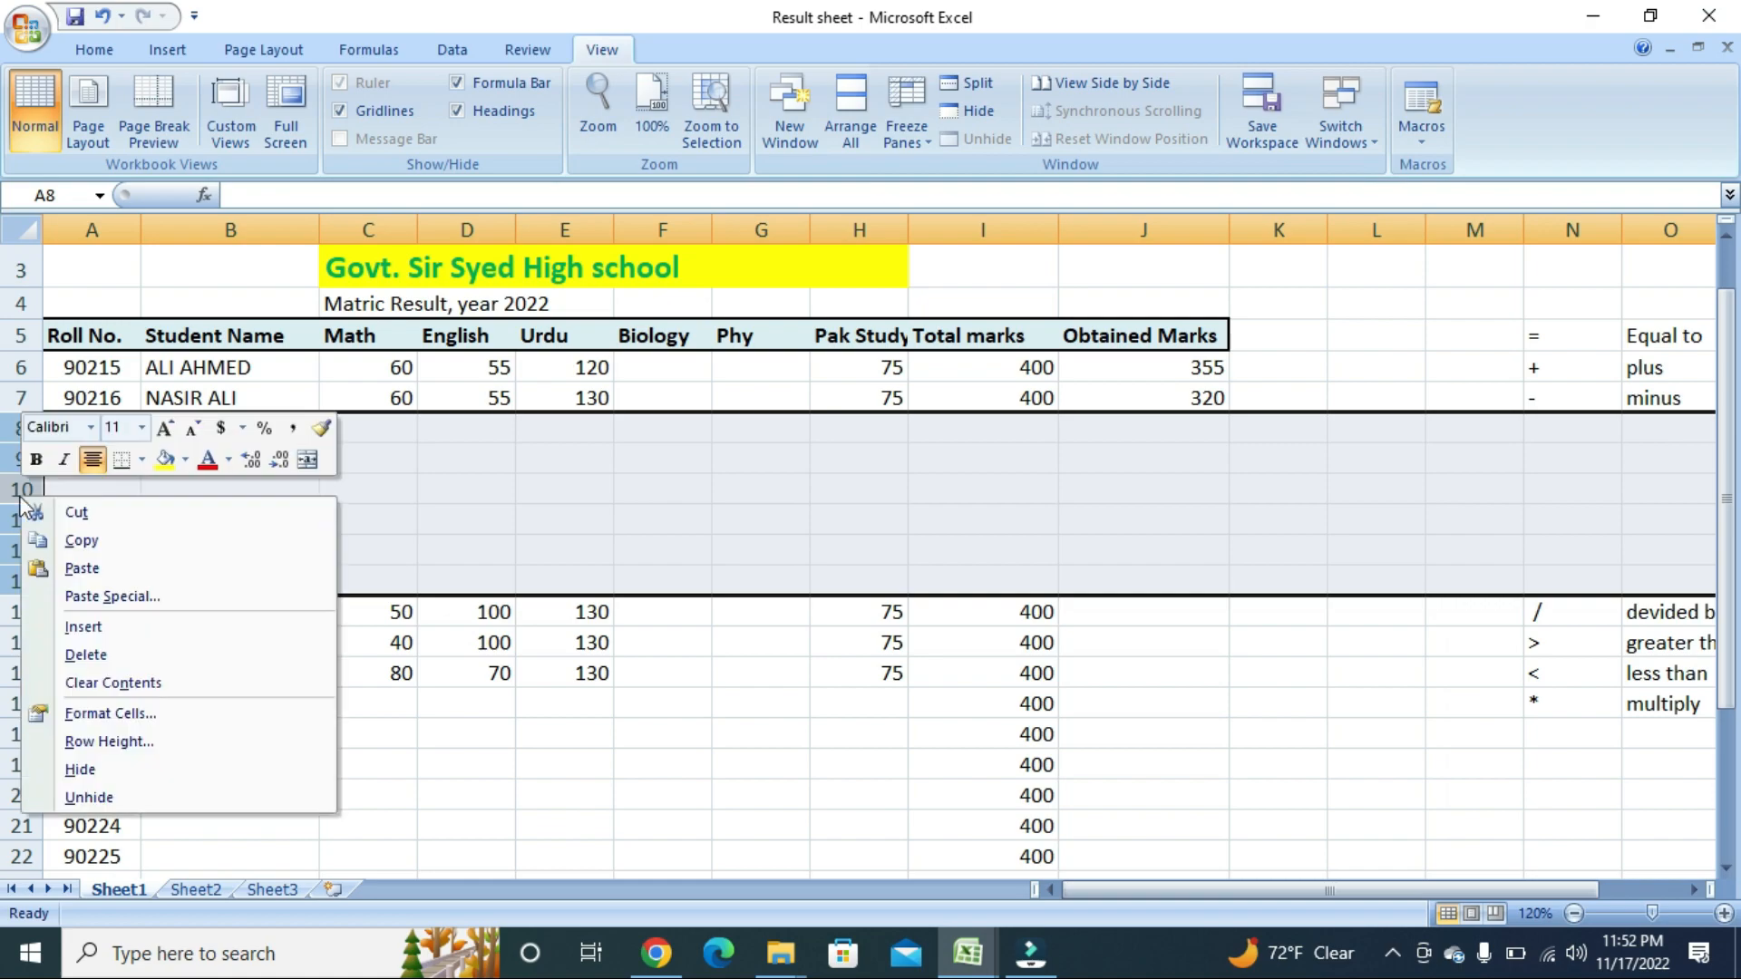
pyautogui.click(94, 655)
pyautogui.click(447, 515)
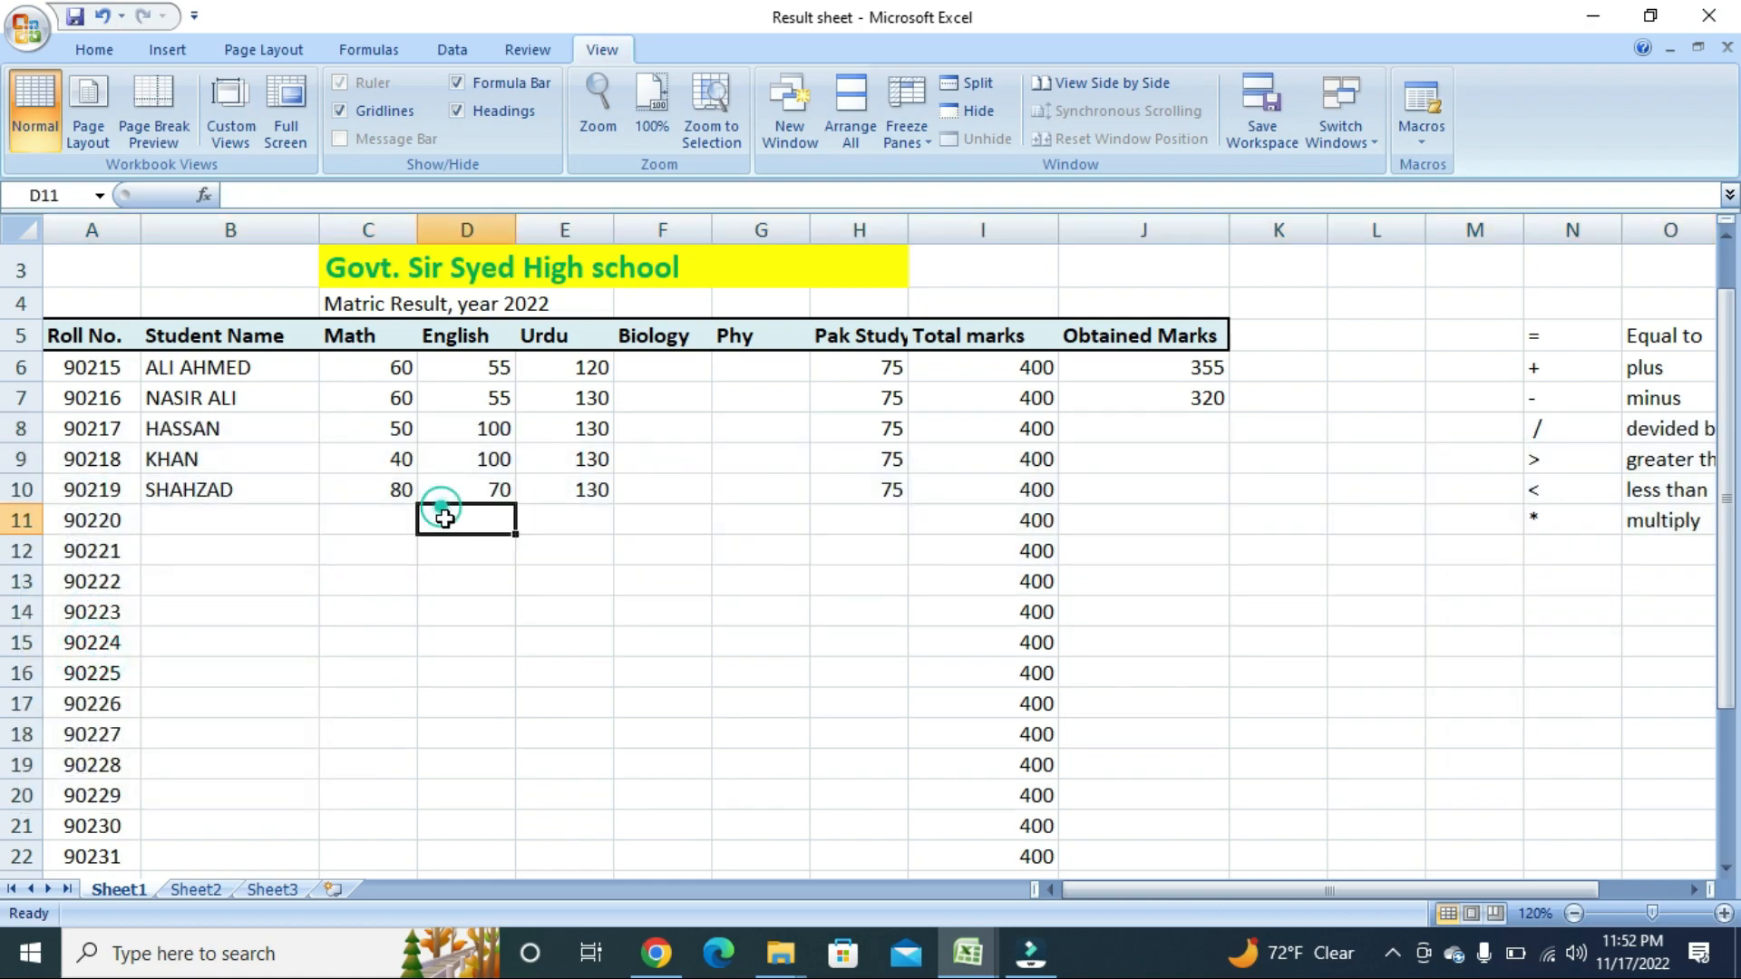
# Delete the empty column L beside the symbol table.
pyautogui.click(1362, 233)
pyautogui.moveTo(1321, 237); pyautogui.dragTo(1364, 227)
pyautogui.click(1302, 229)
pyautogui.click(1358, 234)
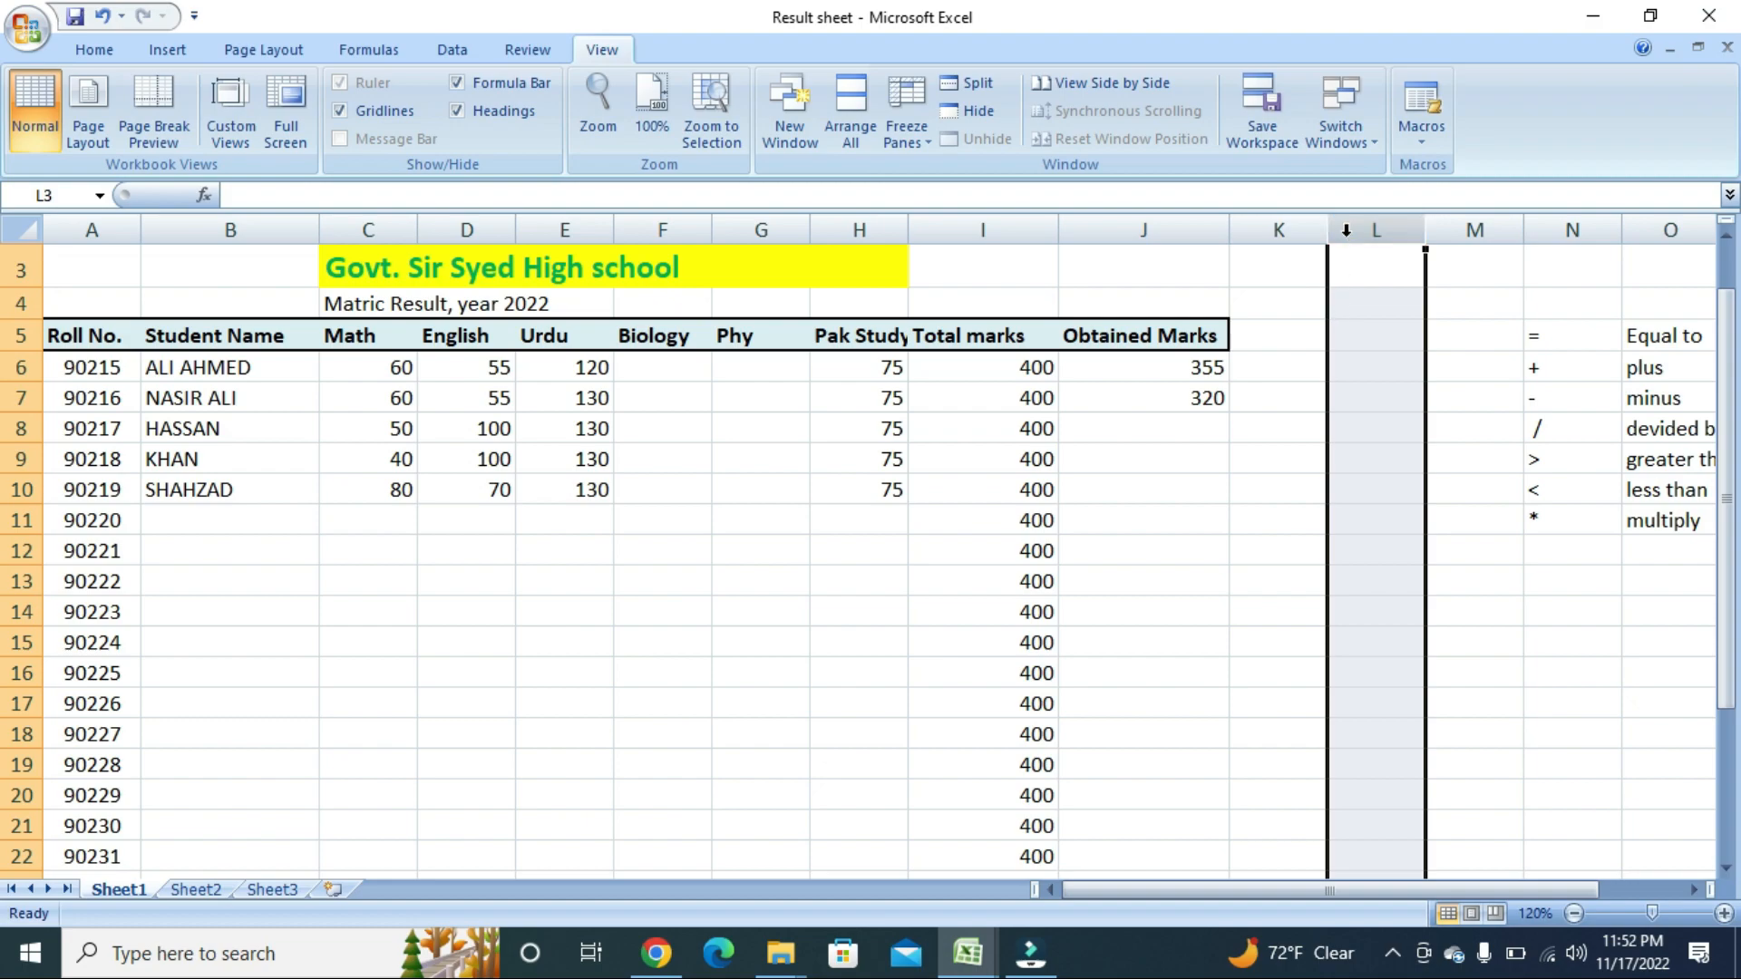
pyautogui.rightClick(1345, 231)
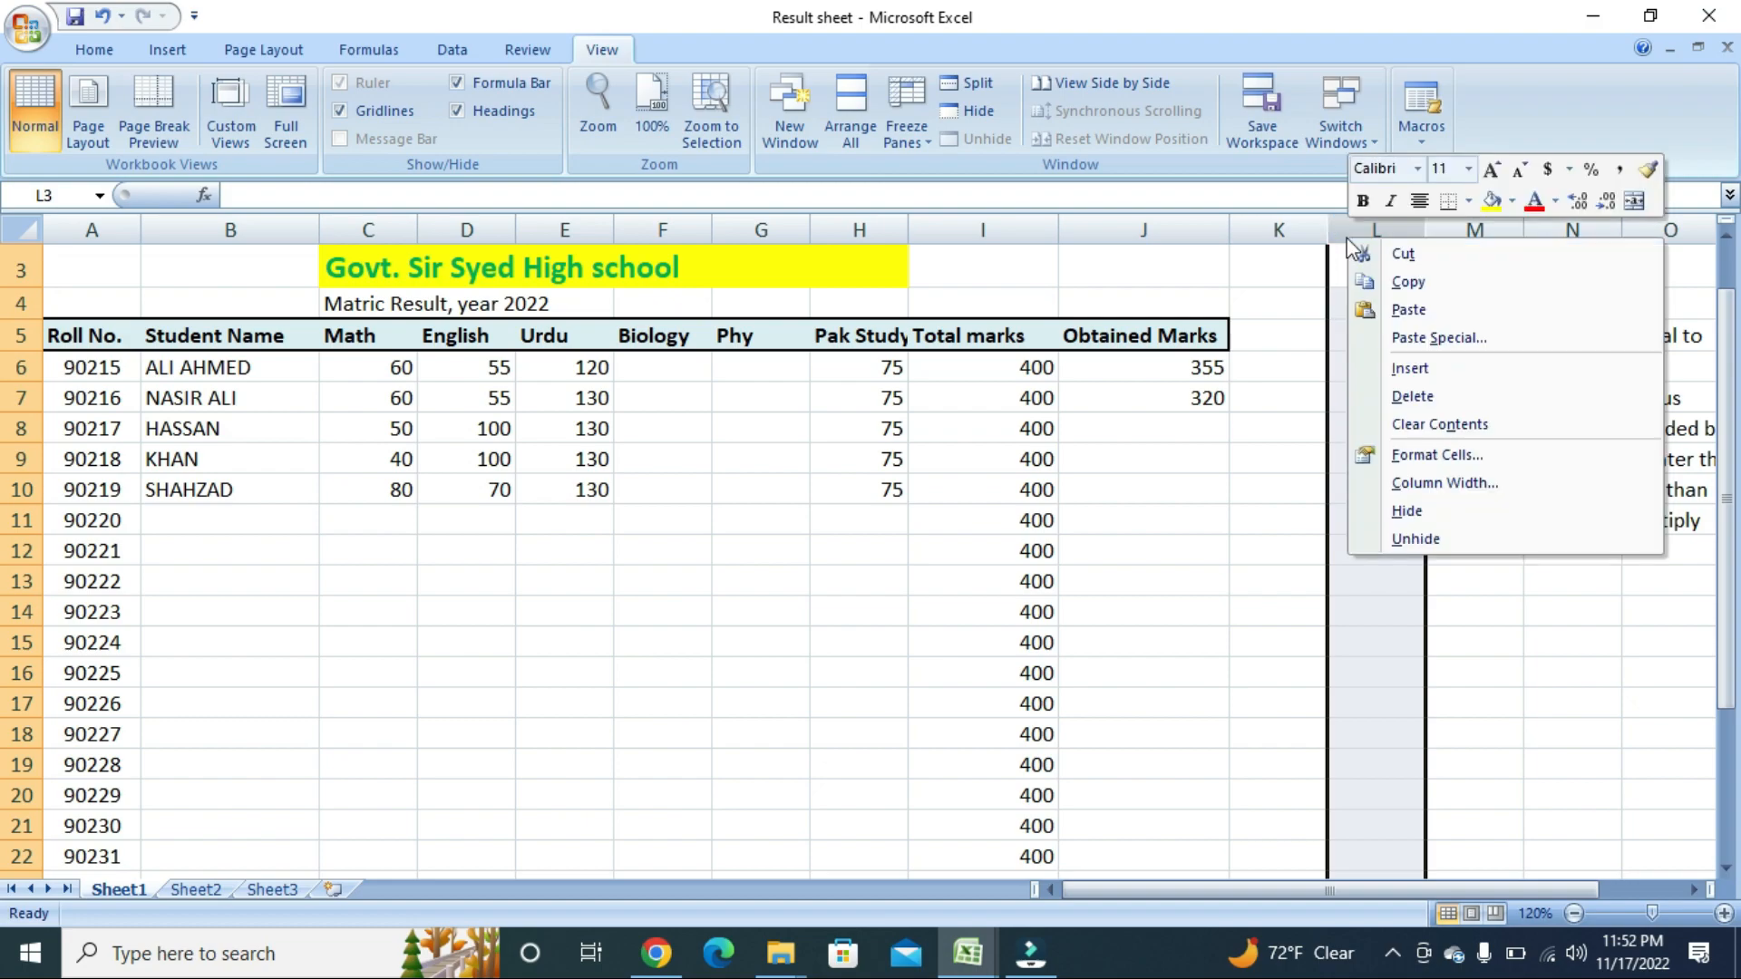
pyautogui.click(1420, 397)
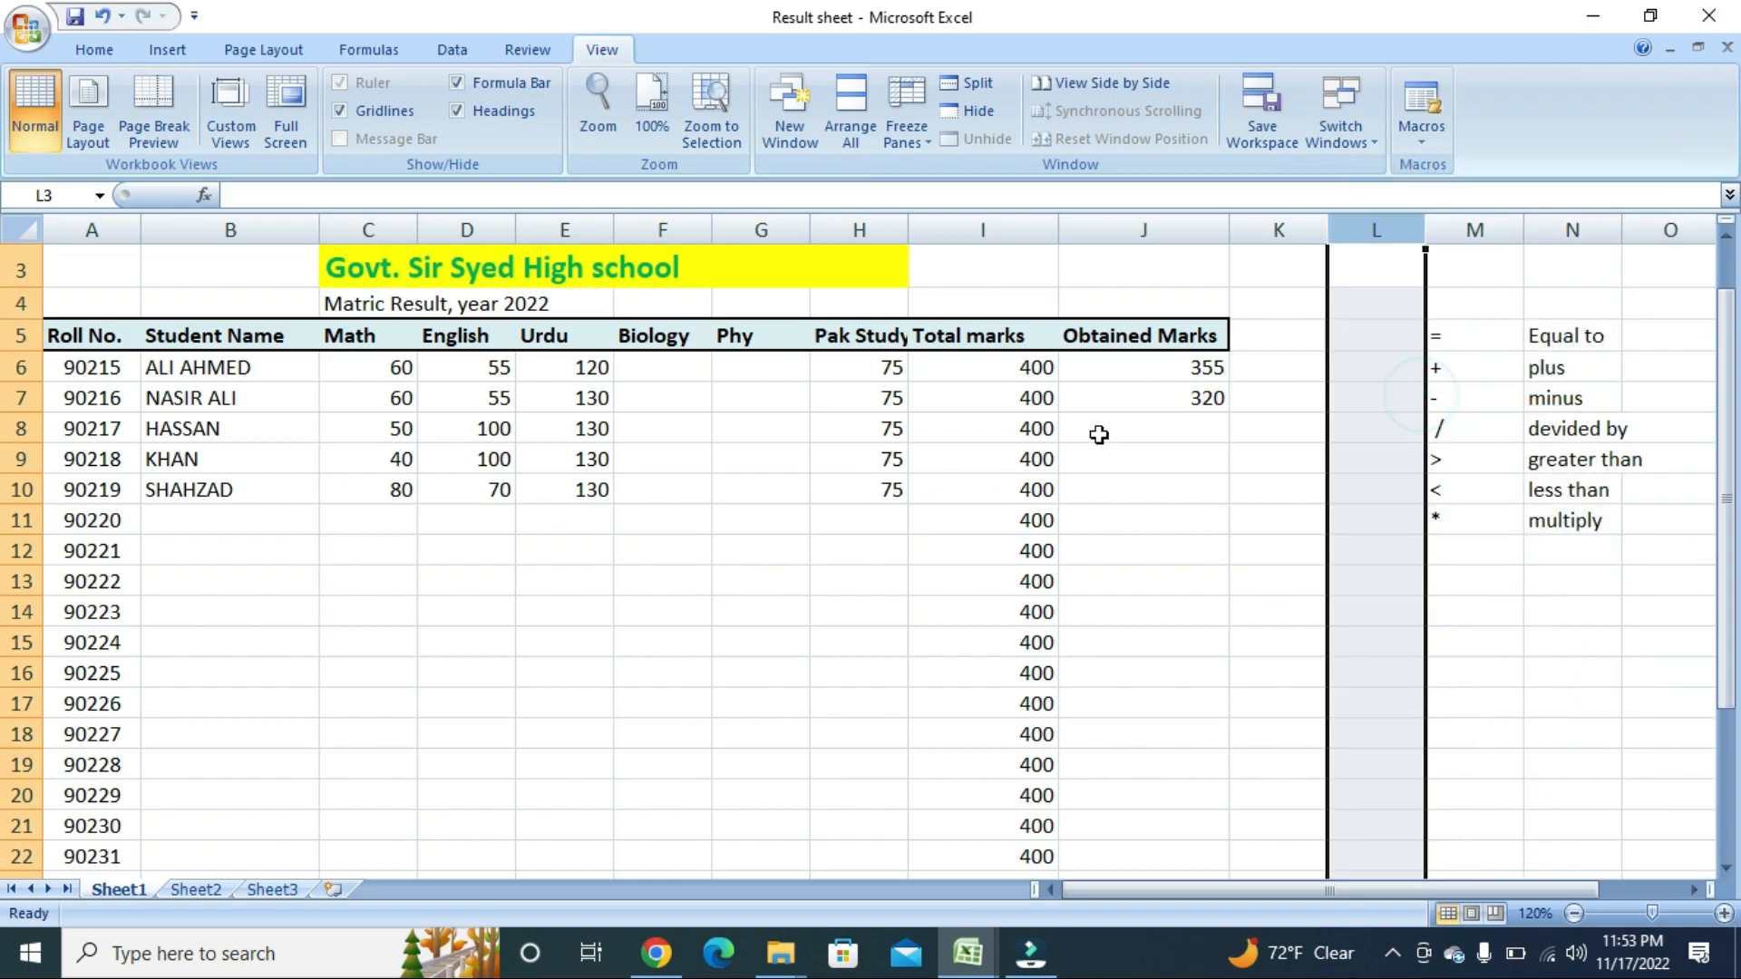
pyautogui.scroll(-20, 822, 471)
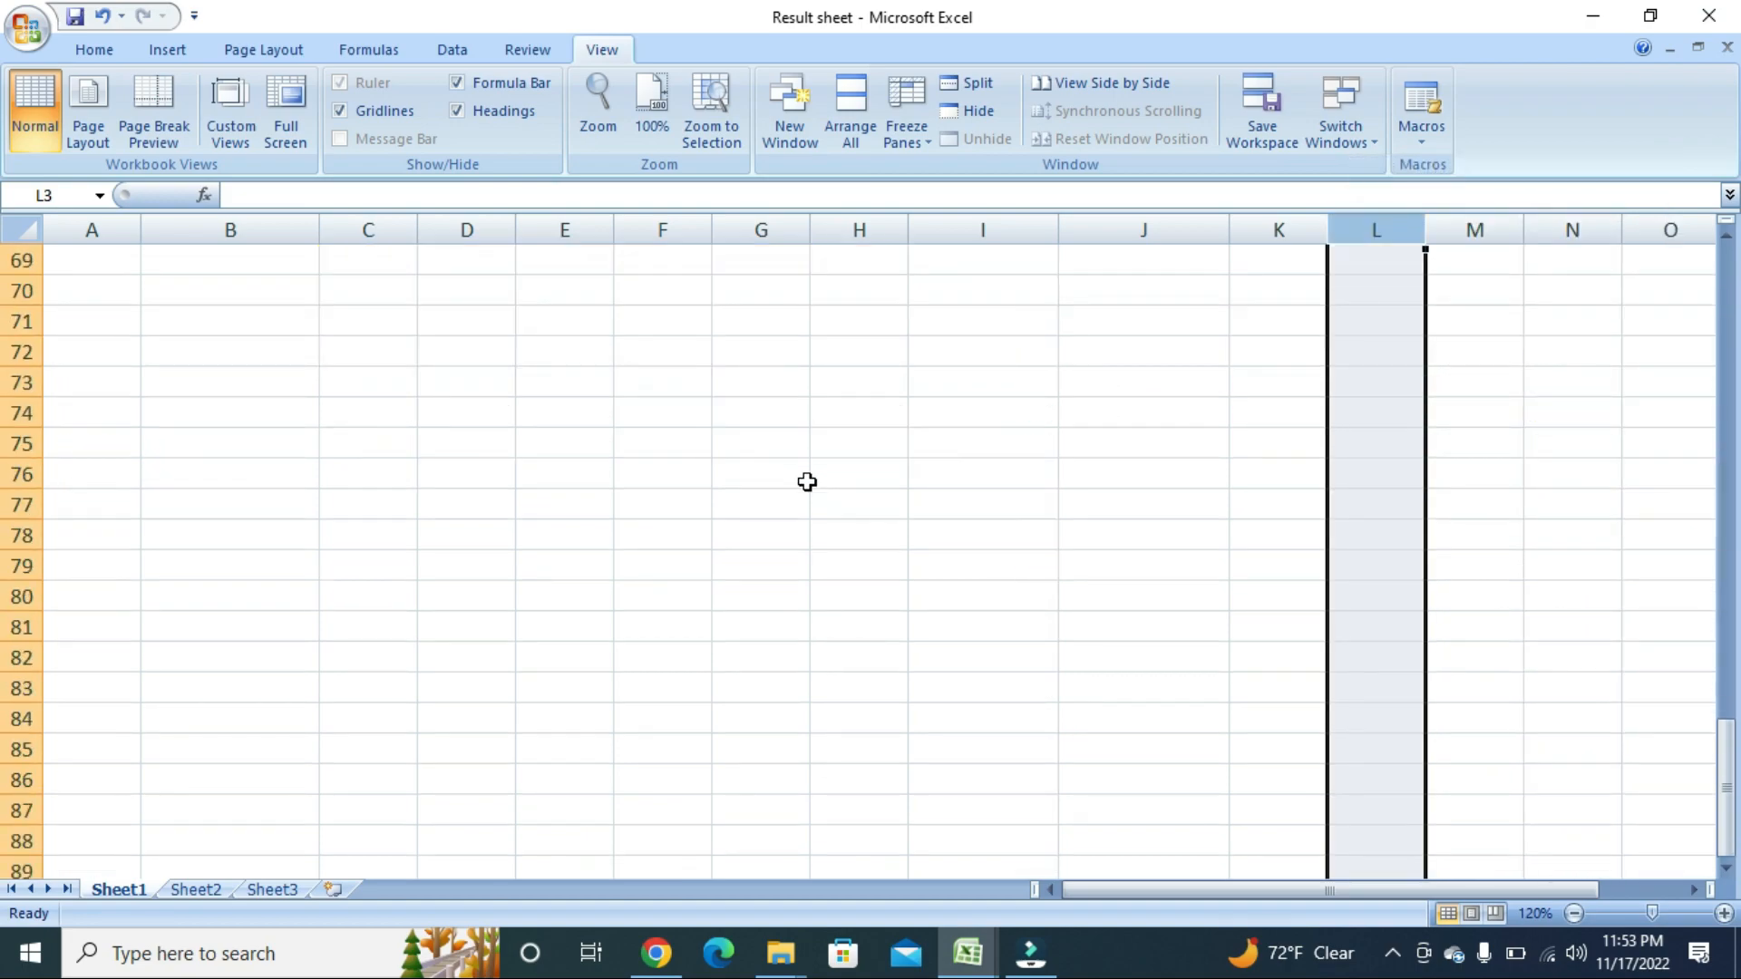
# Enter 3 in cell H371 far below the table.
pyautogui.click(823, 472)
pyautogui.scroll(-20, 834, 476)
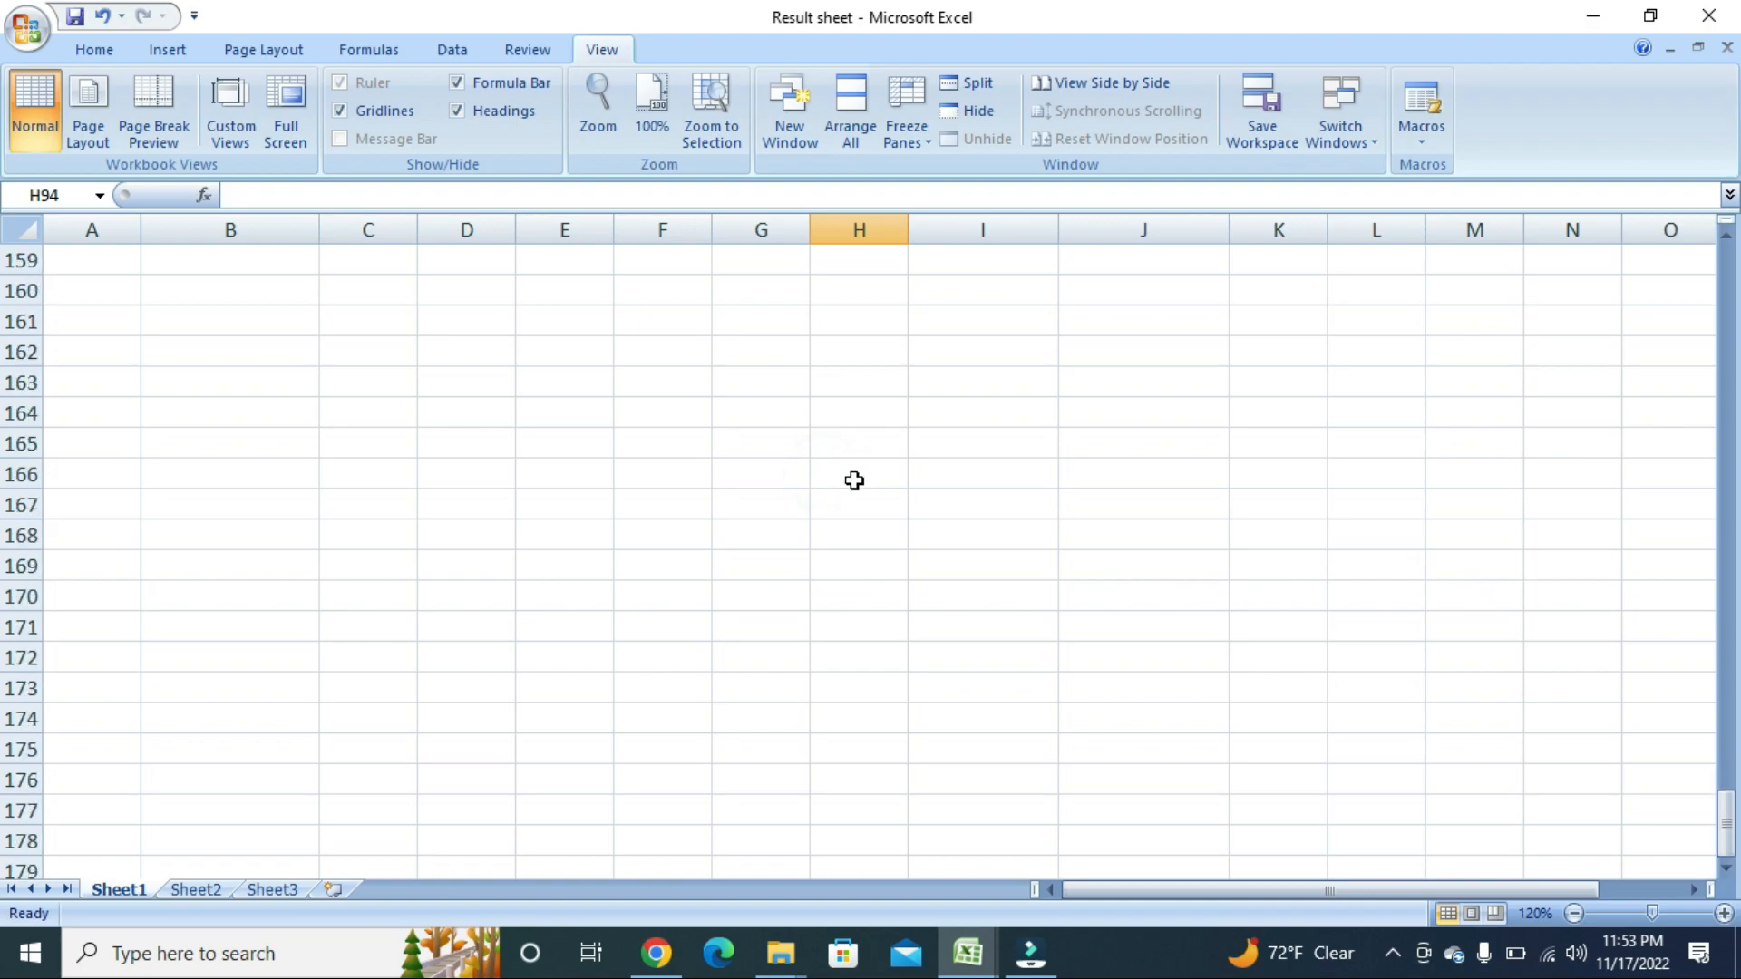
pyautogui.press('Down')
pyautogui.press('Down')
pyautogui.press('Down')
pyautogui.press('Down')
pyautogui.press('Down')
pyautogui.press('Down')
pyautogui.press('Down')
pyautogui.press('Down')
pyautogui.press('Down')
pyautogui.press('Down')
pyautogui.press('Down')
pyautogui.press('Down')
pyautogui.press('Down')
pyautogui.press('Down')
pyautogui.press('Down')
pyautogui.press('Down')
pyautogui.press('Down')
pyautogui.press('Down')
pyautogui.press('Down')
pyautogui.press('Down')
pyautogui.press('Down')
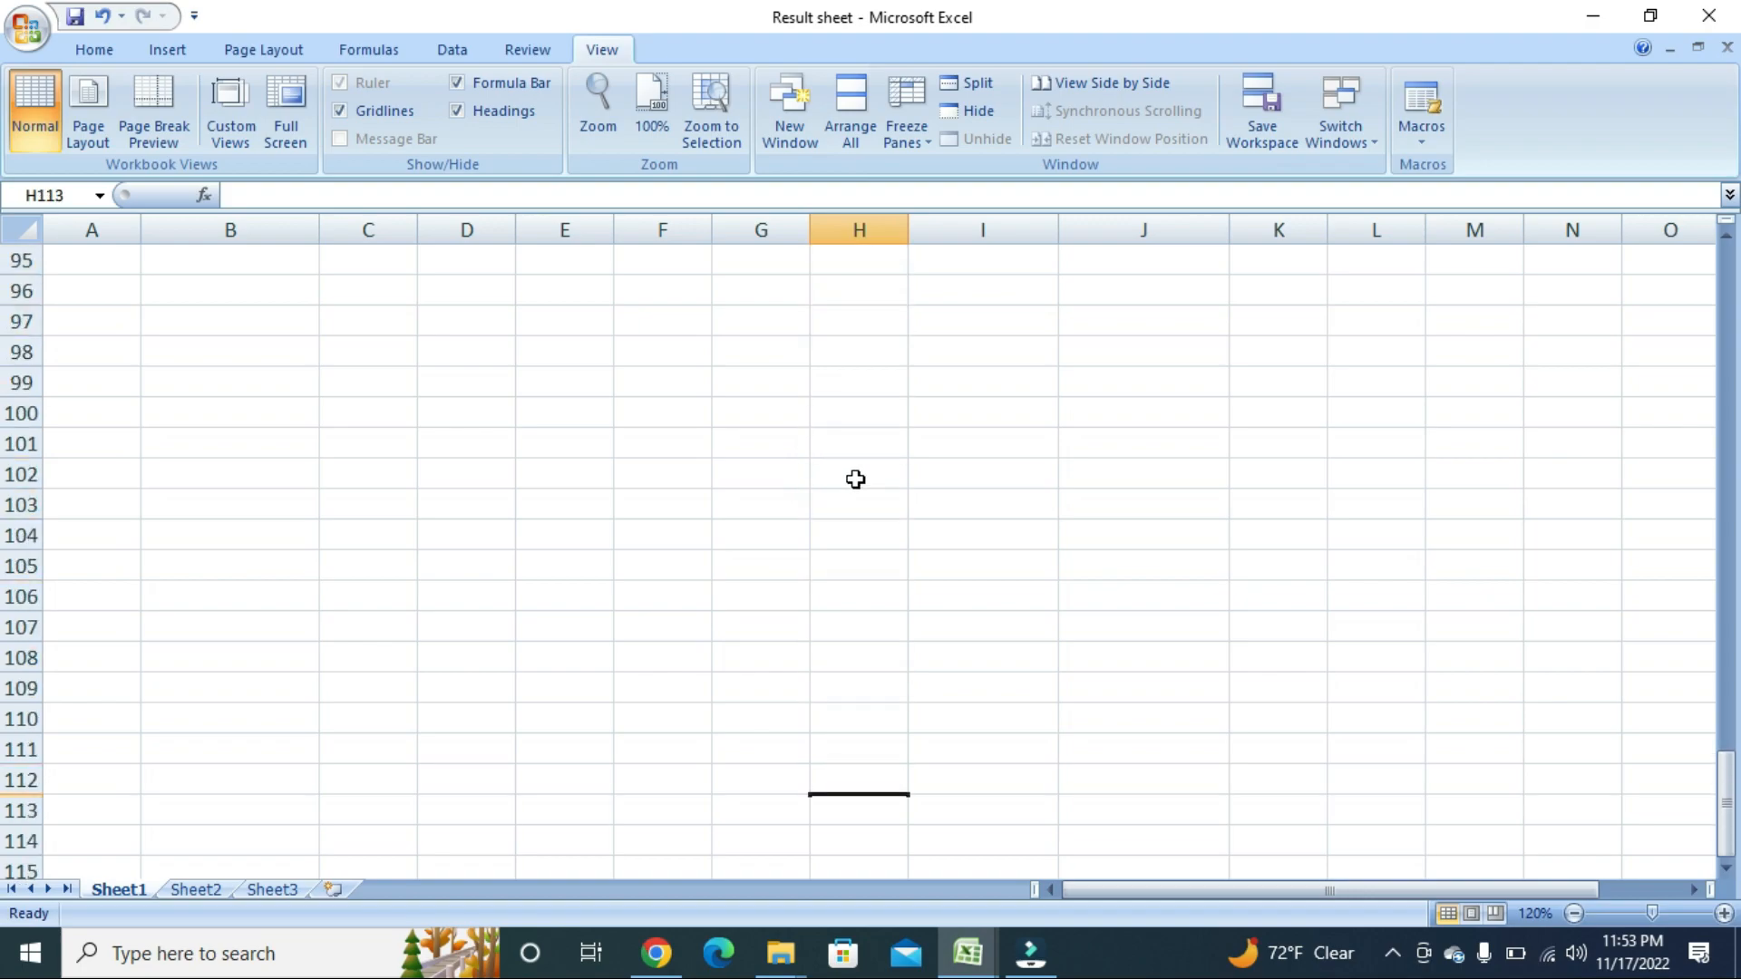
pyautogui.press('Down')
pyautogui.press('Down')
pyautogui.press('Down')
pyautogui.press('Down')
pyautogui.press('Down')
pyautogui.press('Down')
pyautogui.press('Down')
pyautogui.press('Down')
pyautogui.press('Down')
pyautogui.press('Down')
pyautogui.press('Down')
pyautogui.press('Down')
pyautogui.press('Down')
pyautogui.press('Down')
pyautogui.press('Down')
pyautogui.press('Down')
pyautogui.press('Down')
pyautogui.press('Down')
pyautogui.press('Down')
pyautogui.press('Down')
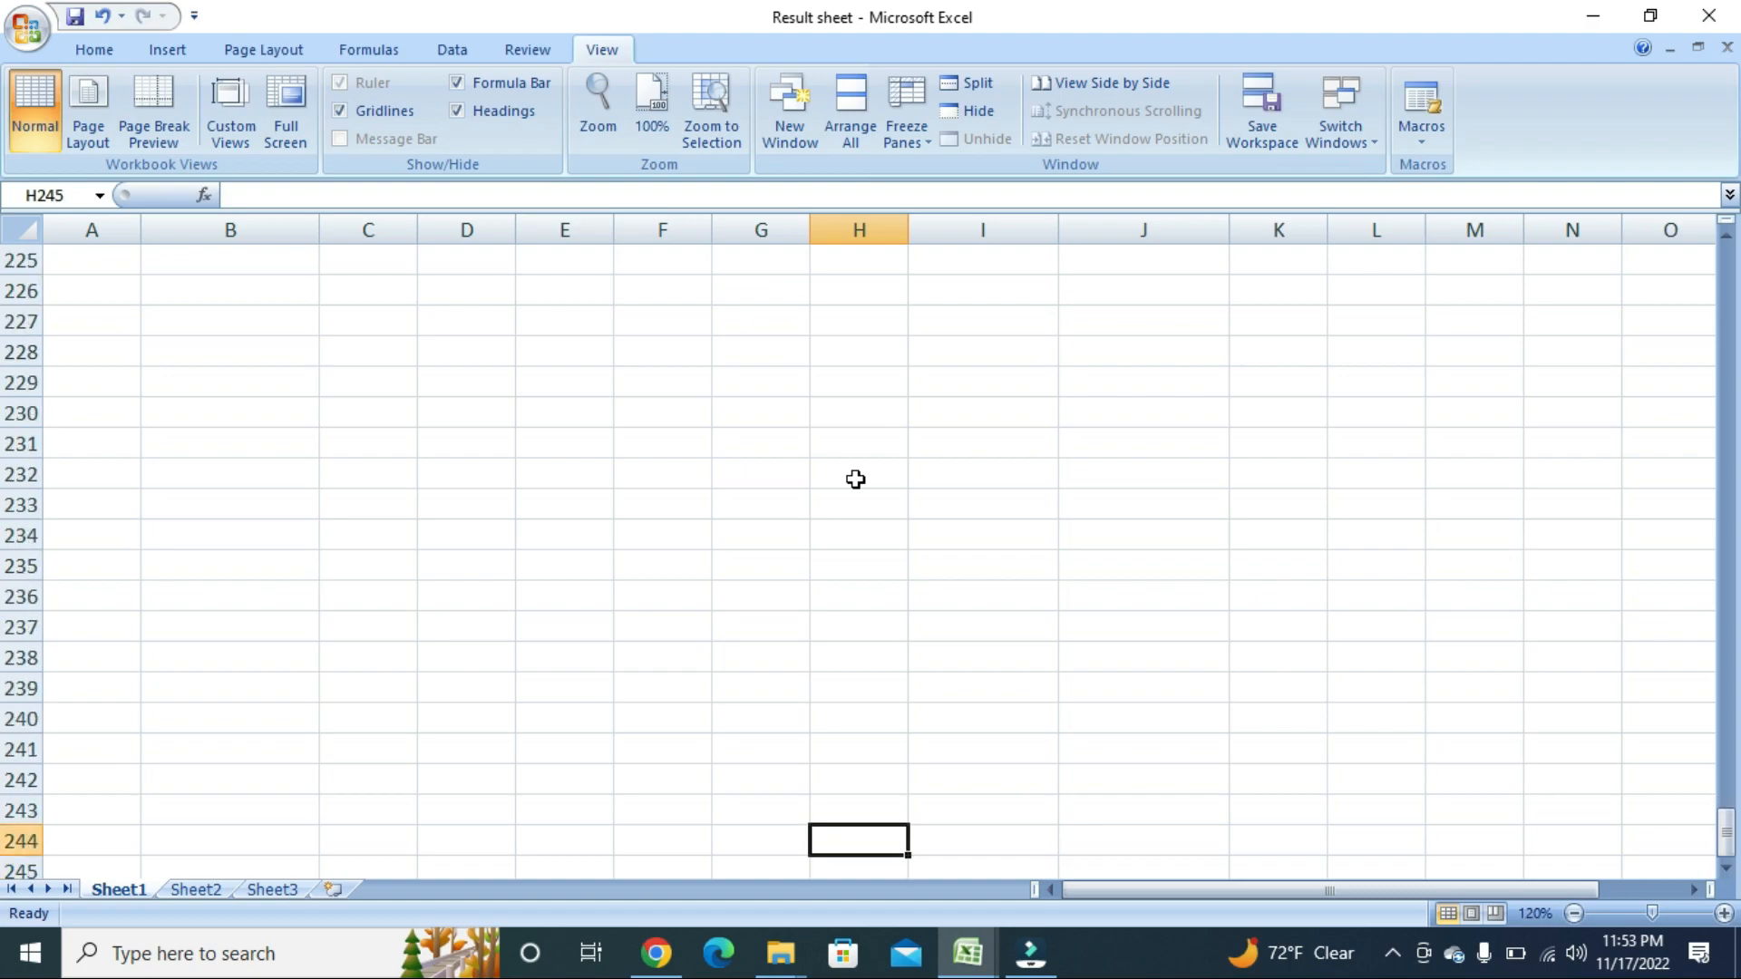
pyautogui.press('Down')
pyautogui.press('Down')
pyautogui.press('Down')
pyautogui.press('Down')
pyautogui.press('Down')
pyautogui.press('Down')
pyautogui.press('Down')
pyautogui.press('Down')
pyautogui.press('Down')
pyautogui.press('Down')
pyautogui.press('Down')
pyautogui.press('Down')
pyautogui.press('Down')
pyautogui.press('Down')
pyautogui.press('Down')
pyautogui.press('Down')
pyautogui.press('Down')
pyautogui.press('Down')
pyautogui.press('Down')
pyautogui.press('Down')
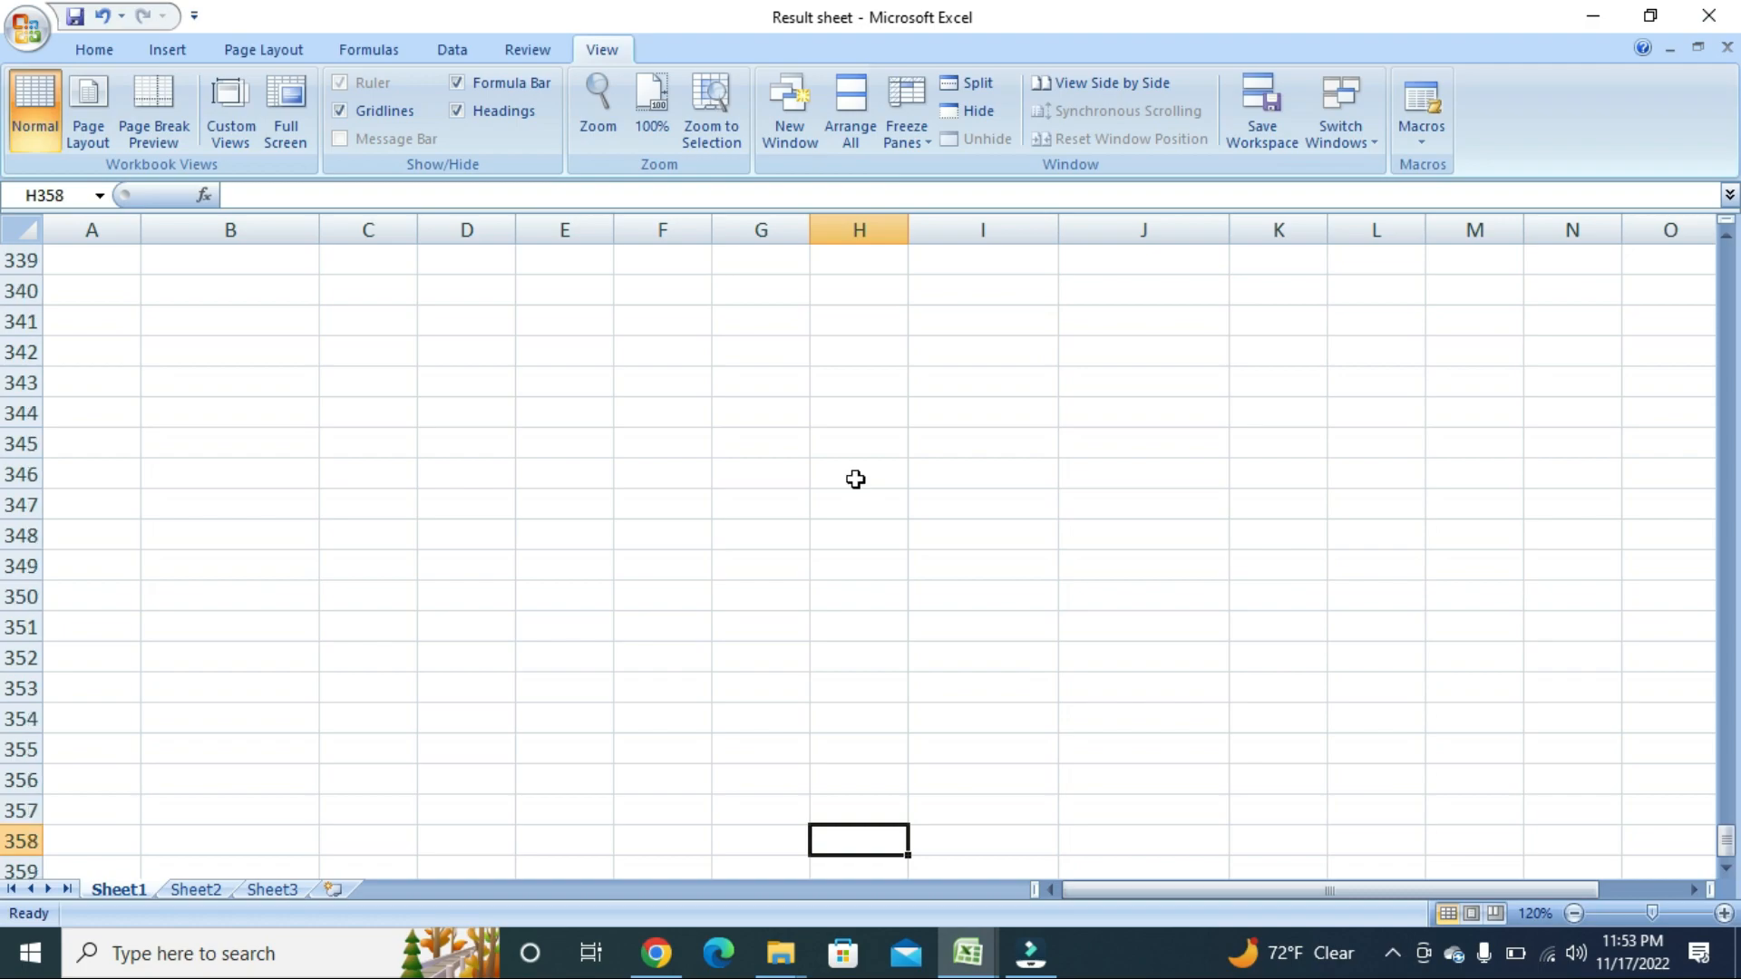
pyautogui.press('Down')
pyautogui.press('Down')
pyautogui.press('Down')
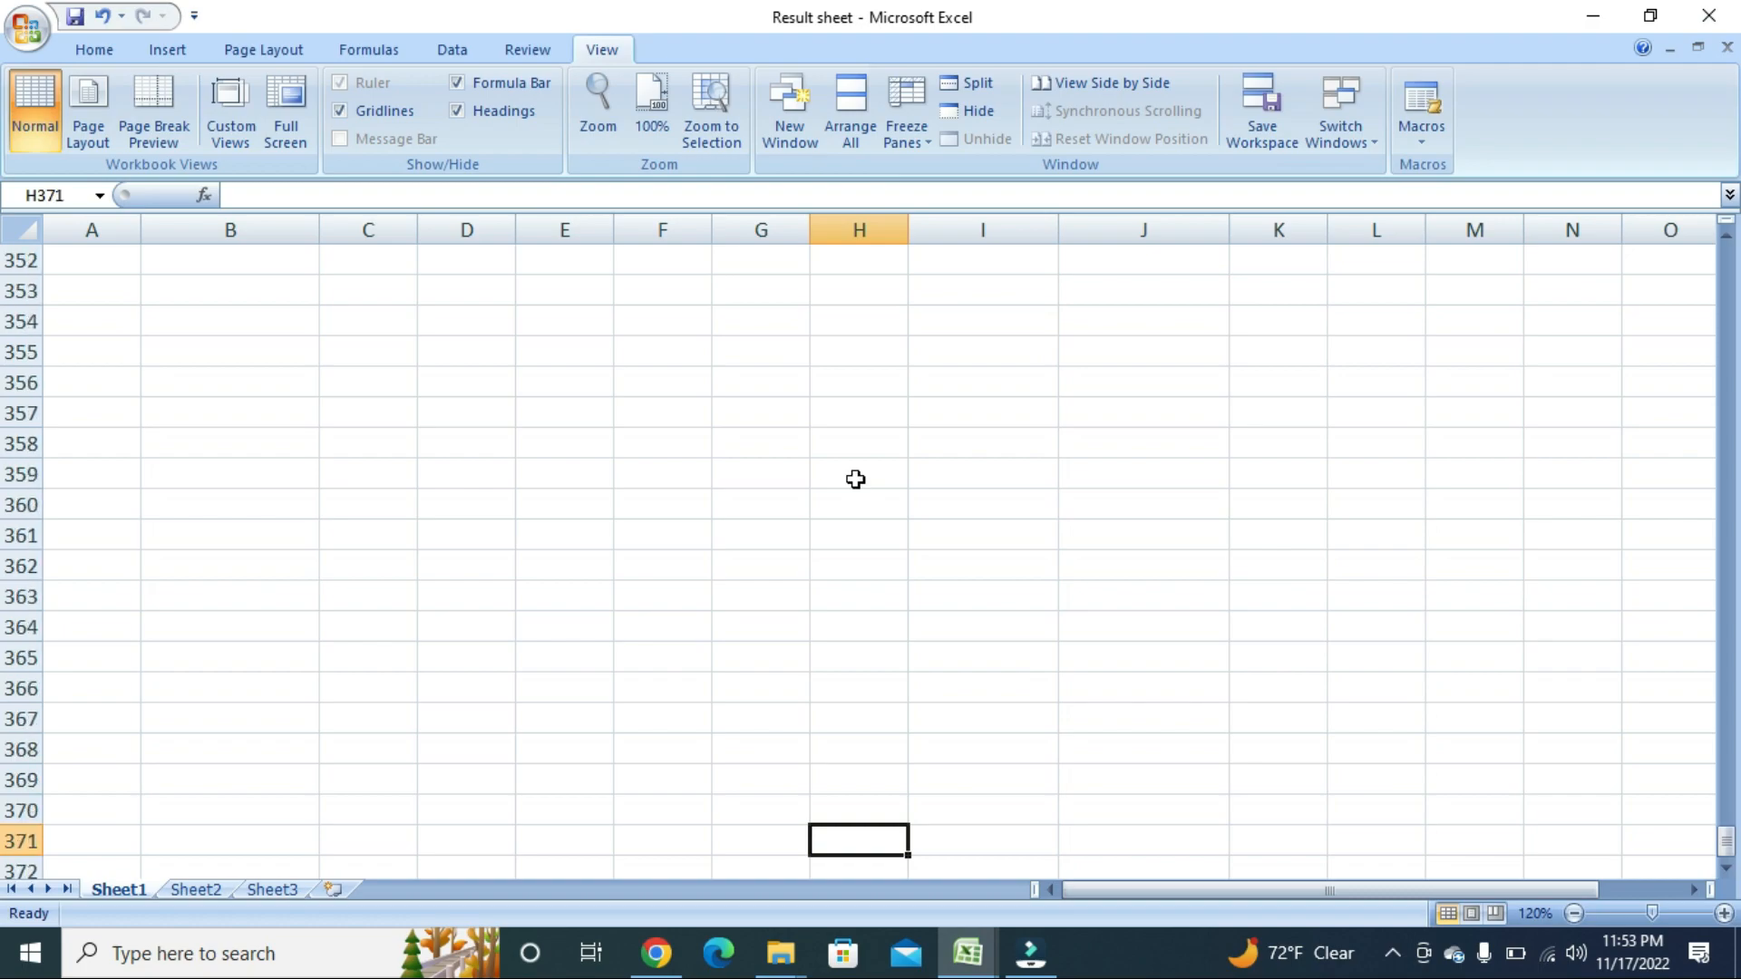
pyautogui.write('3')
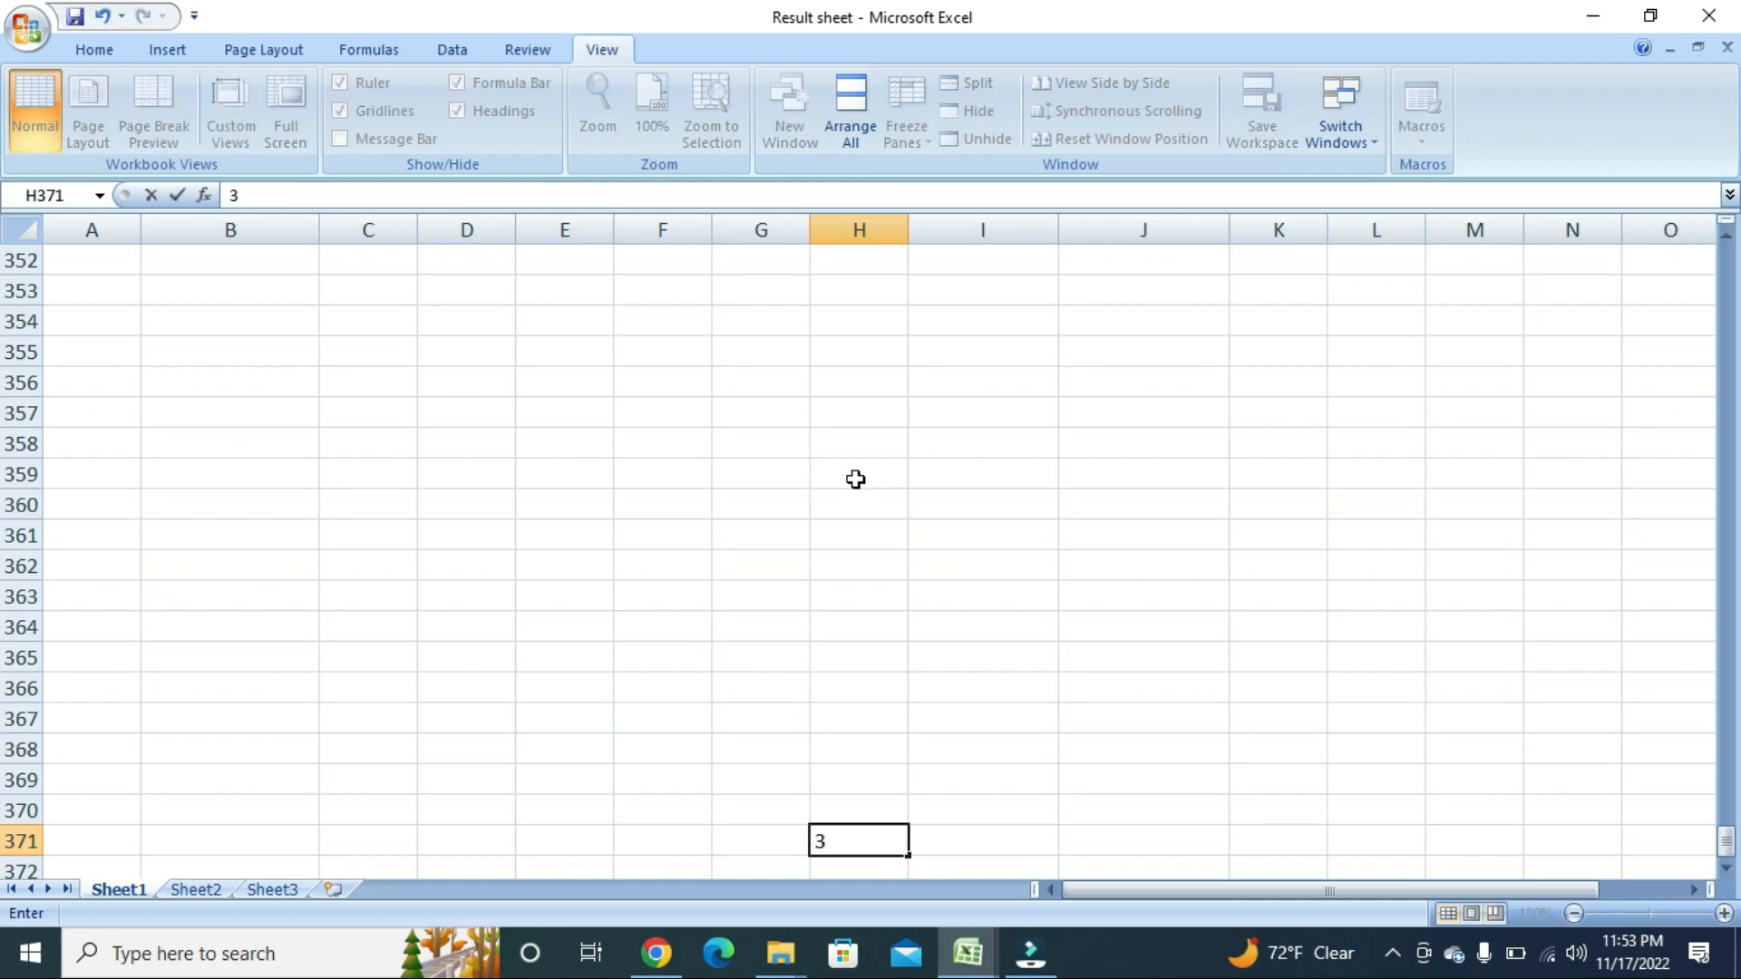
pyautogui.press('pagedown')
pyautogui.press('pagedown')
pyautogui.press('pagedown')
pyautogui.press('pagedown')
pyautogui.press('pagedown')
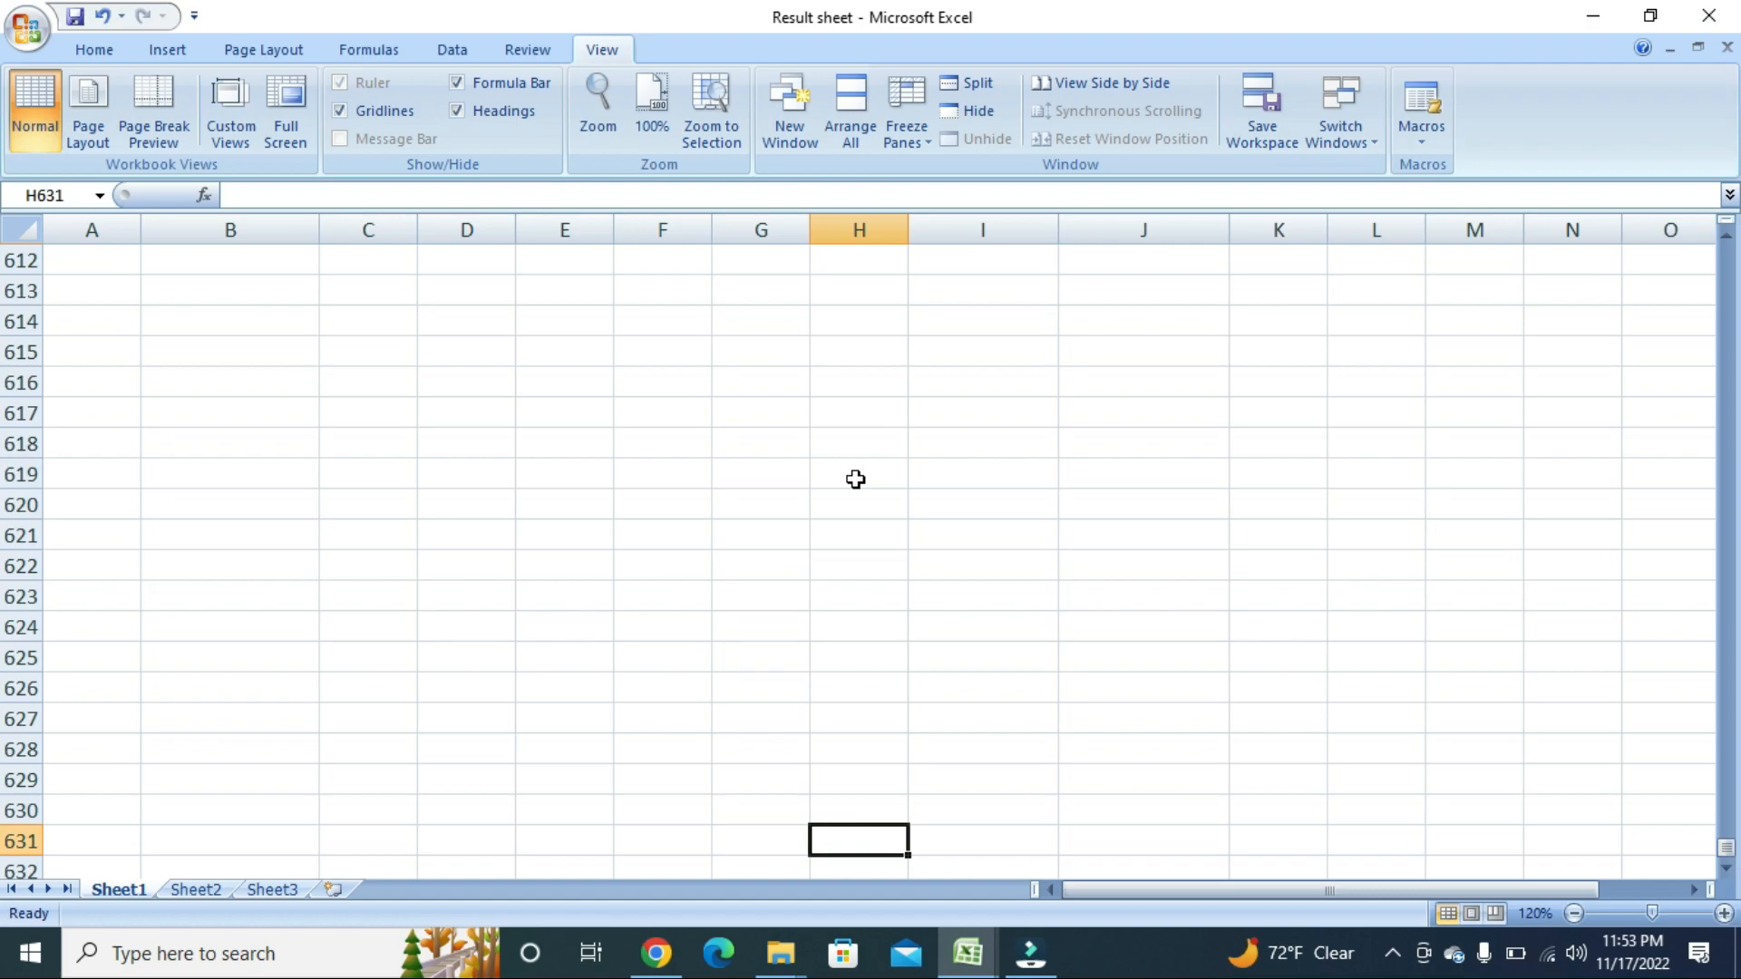
# Page back up to the student table at the top of the sheet.
pyautogui.press('pagedown')
pyautogui.press('pagedown')
pyautogui.press('pagedown')
pyautogui.press('pagedown')
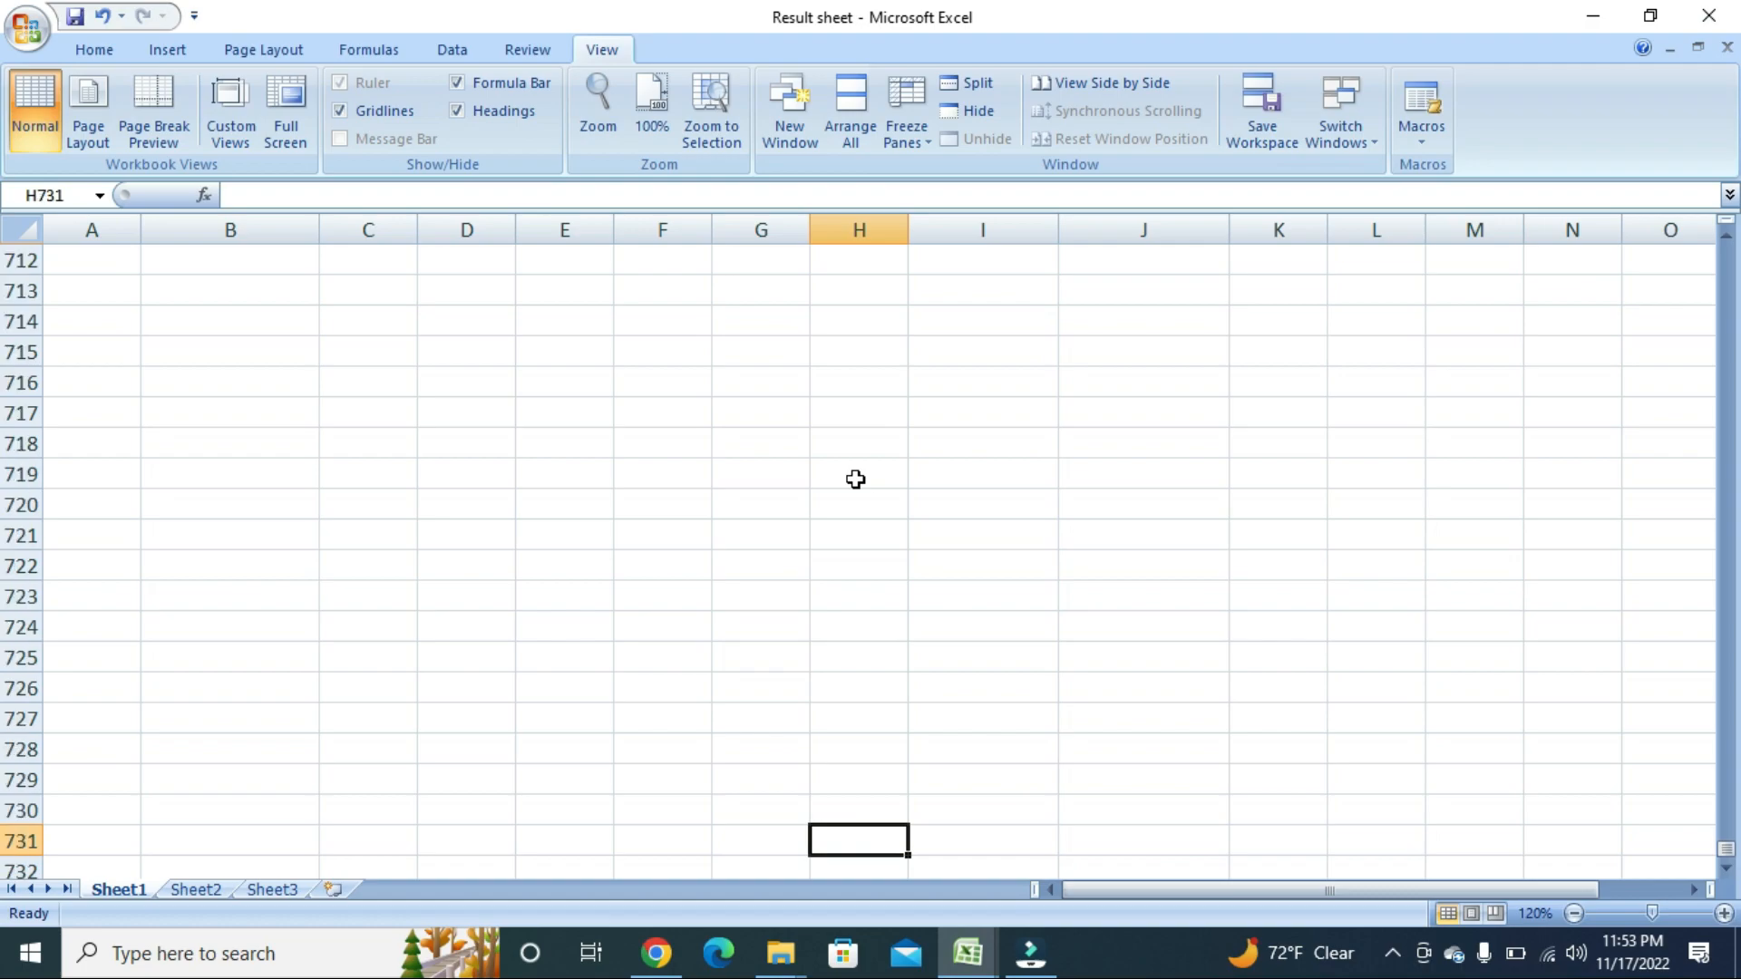
pyautogui.press('pagedown')
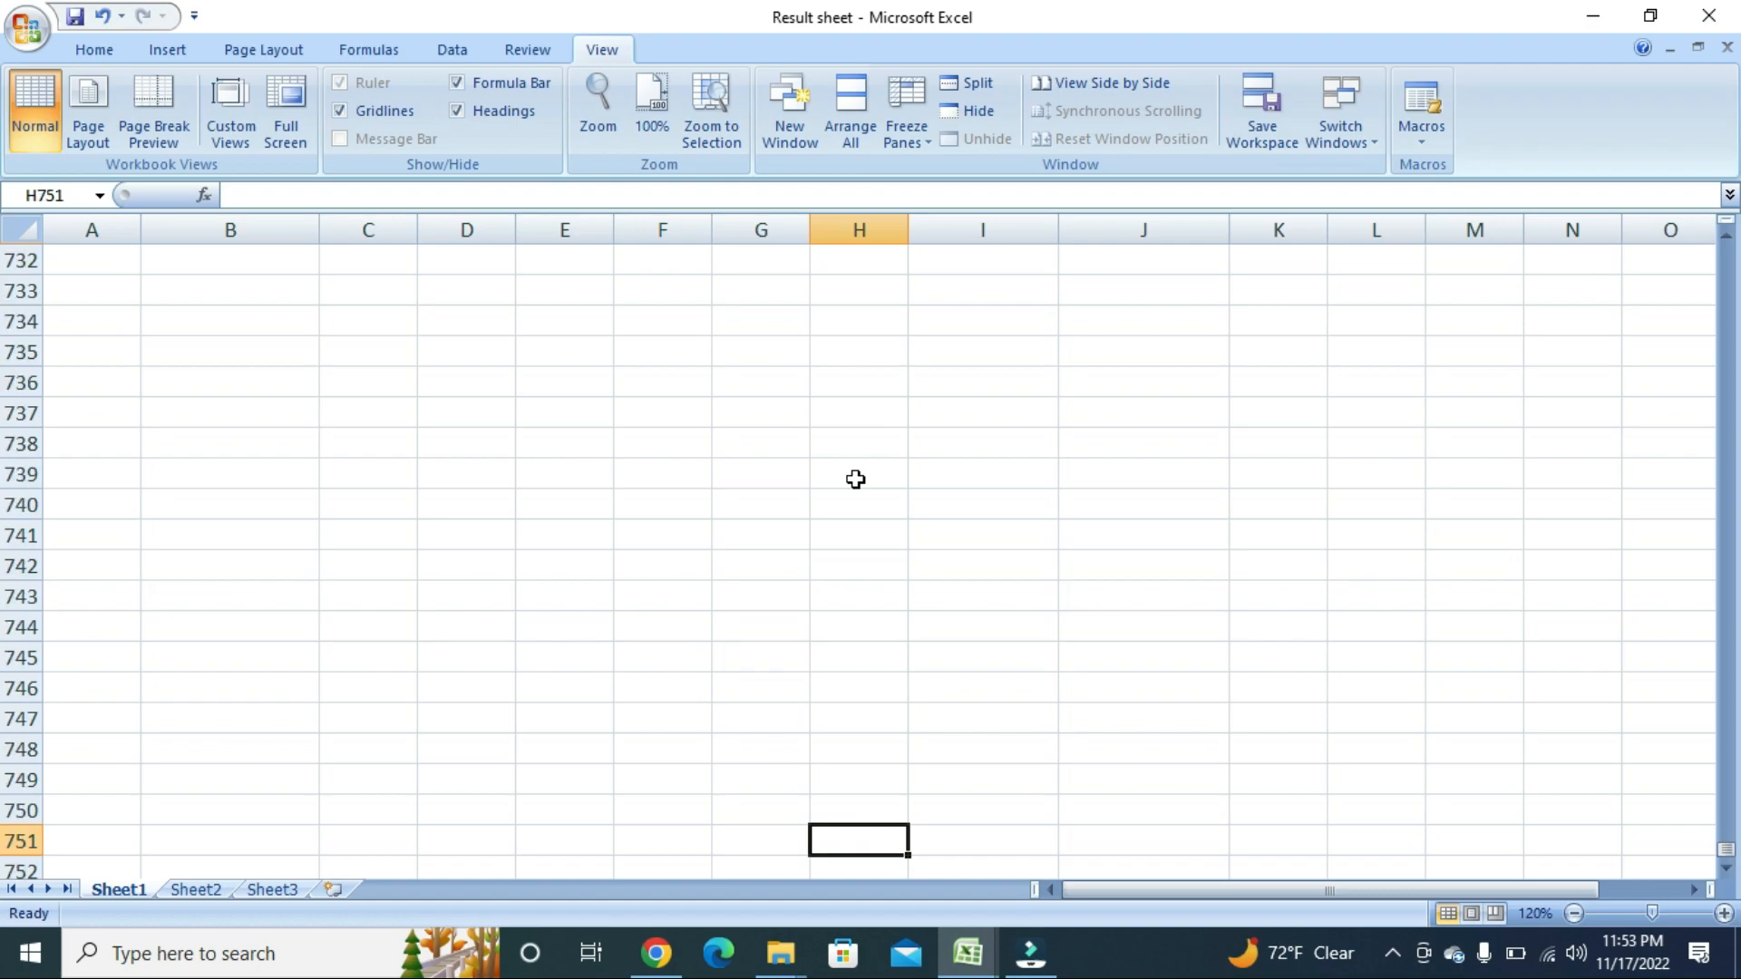
pyautogui.press('pagedown')
pyautogui.press('pagedown')
pyautogui.press('pagedown')
pyautogui.press('pagedown')
pyautogui.press('pagedown')
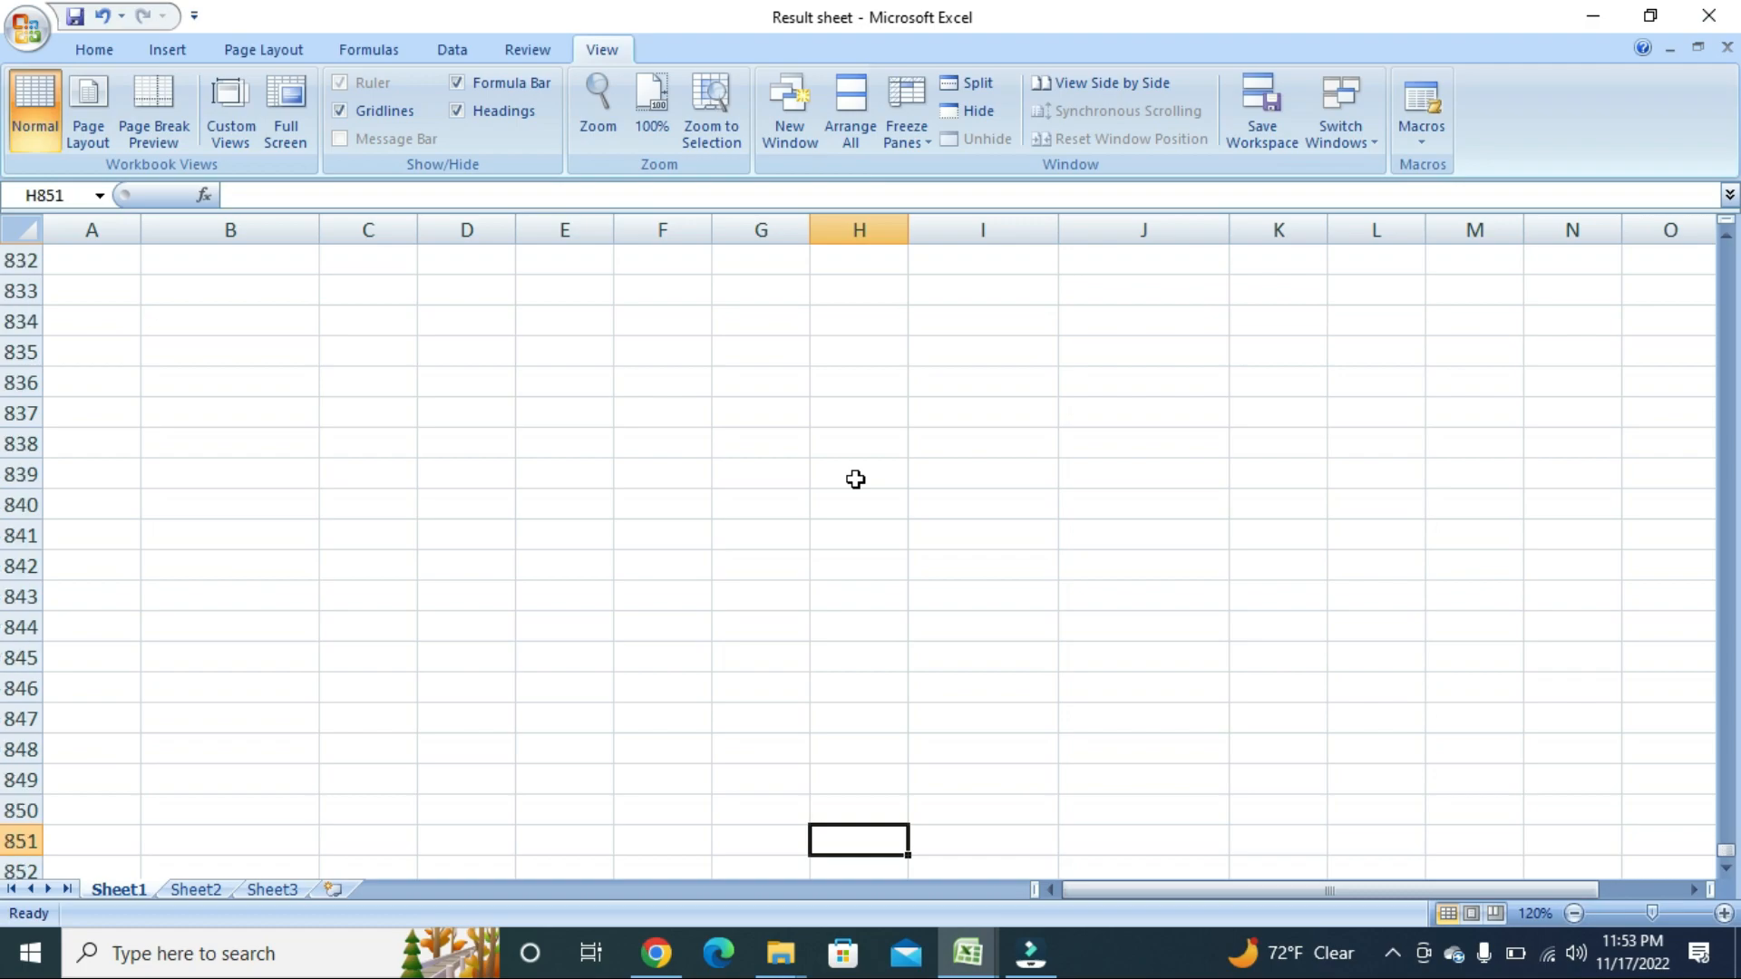
pyautogui.press('pagedown')
pyautogui.press('pagedown')
pyautogui.press('pagedown')
pyautogui.press('pagedown')
pyautogui.press('pagedown')
pyautogui.press('pagedown')
pyautogui.press('pageup')
pyautogui.press('pageup')
pyautogui.press('pageup')
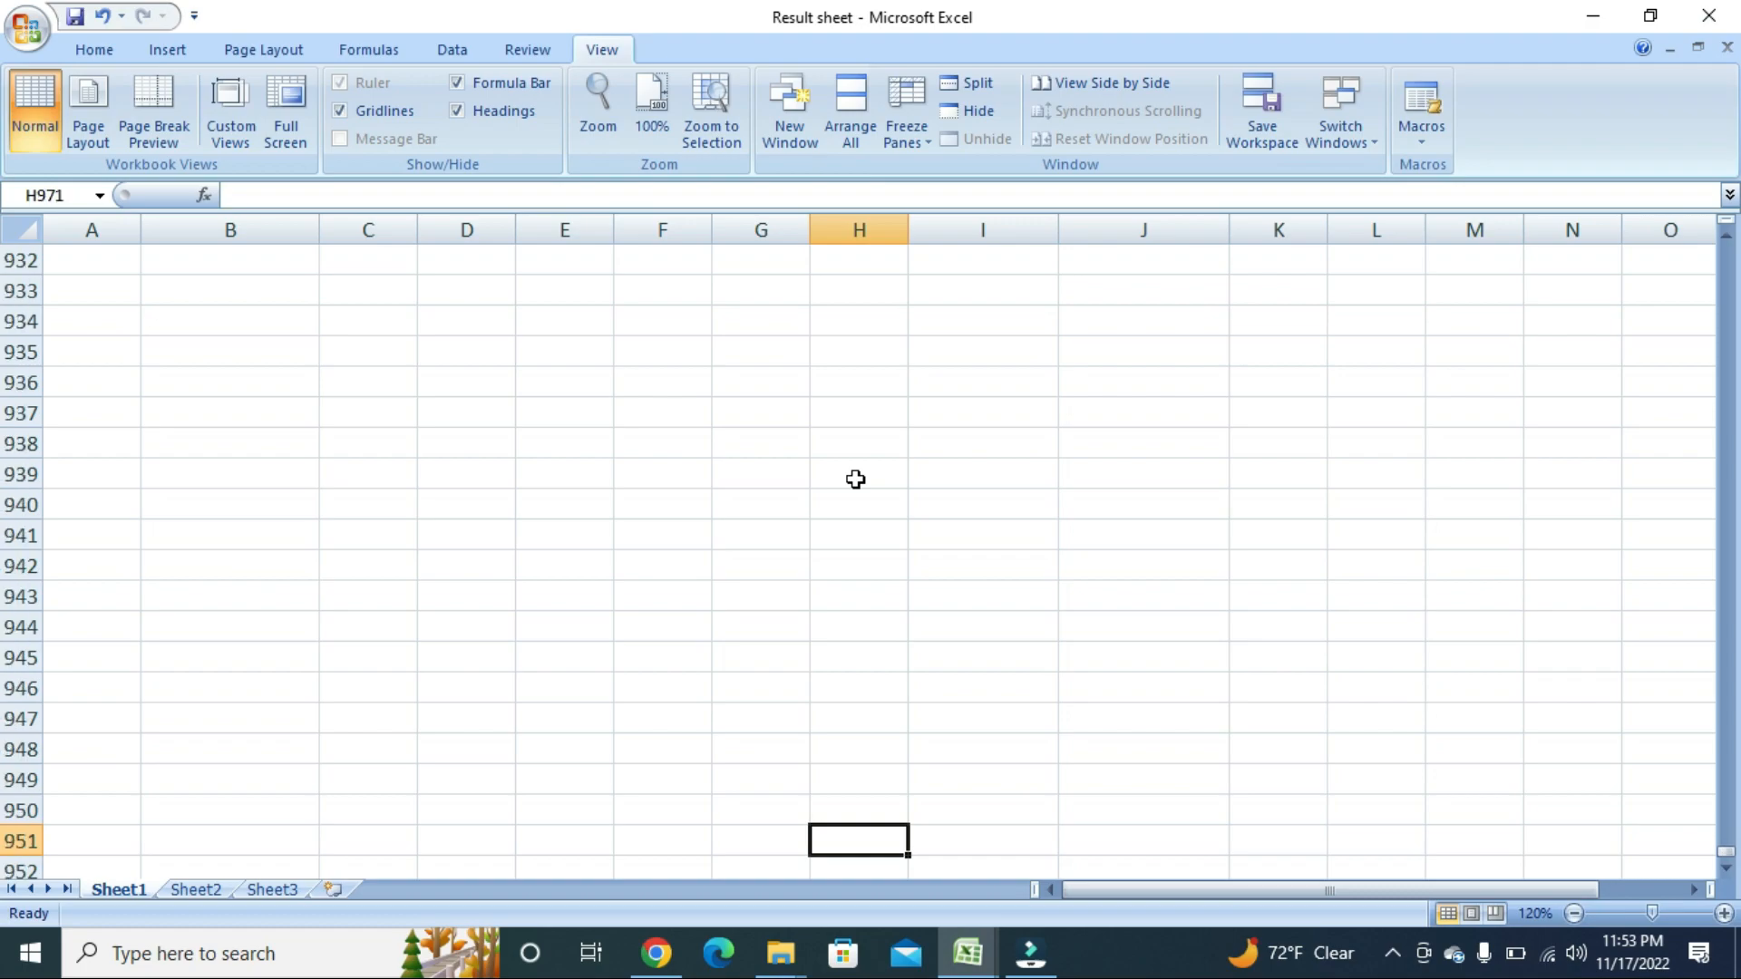
pyautogui.press('pageup')
pyautogui.press('pageup')
pyautogui.press('pageup')
pyautogui.press('pageup')
pyautogui.press('pageup')
pyautogui.press('pageup')
pyautogui.press('pageup')
pyautogui.press('pageup')
pyautogui.press('pageup')
pyautogui.press('pageup')
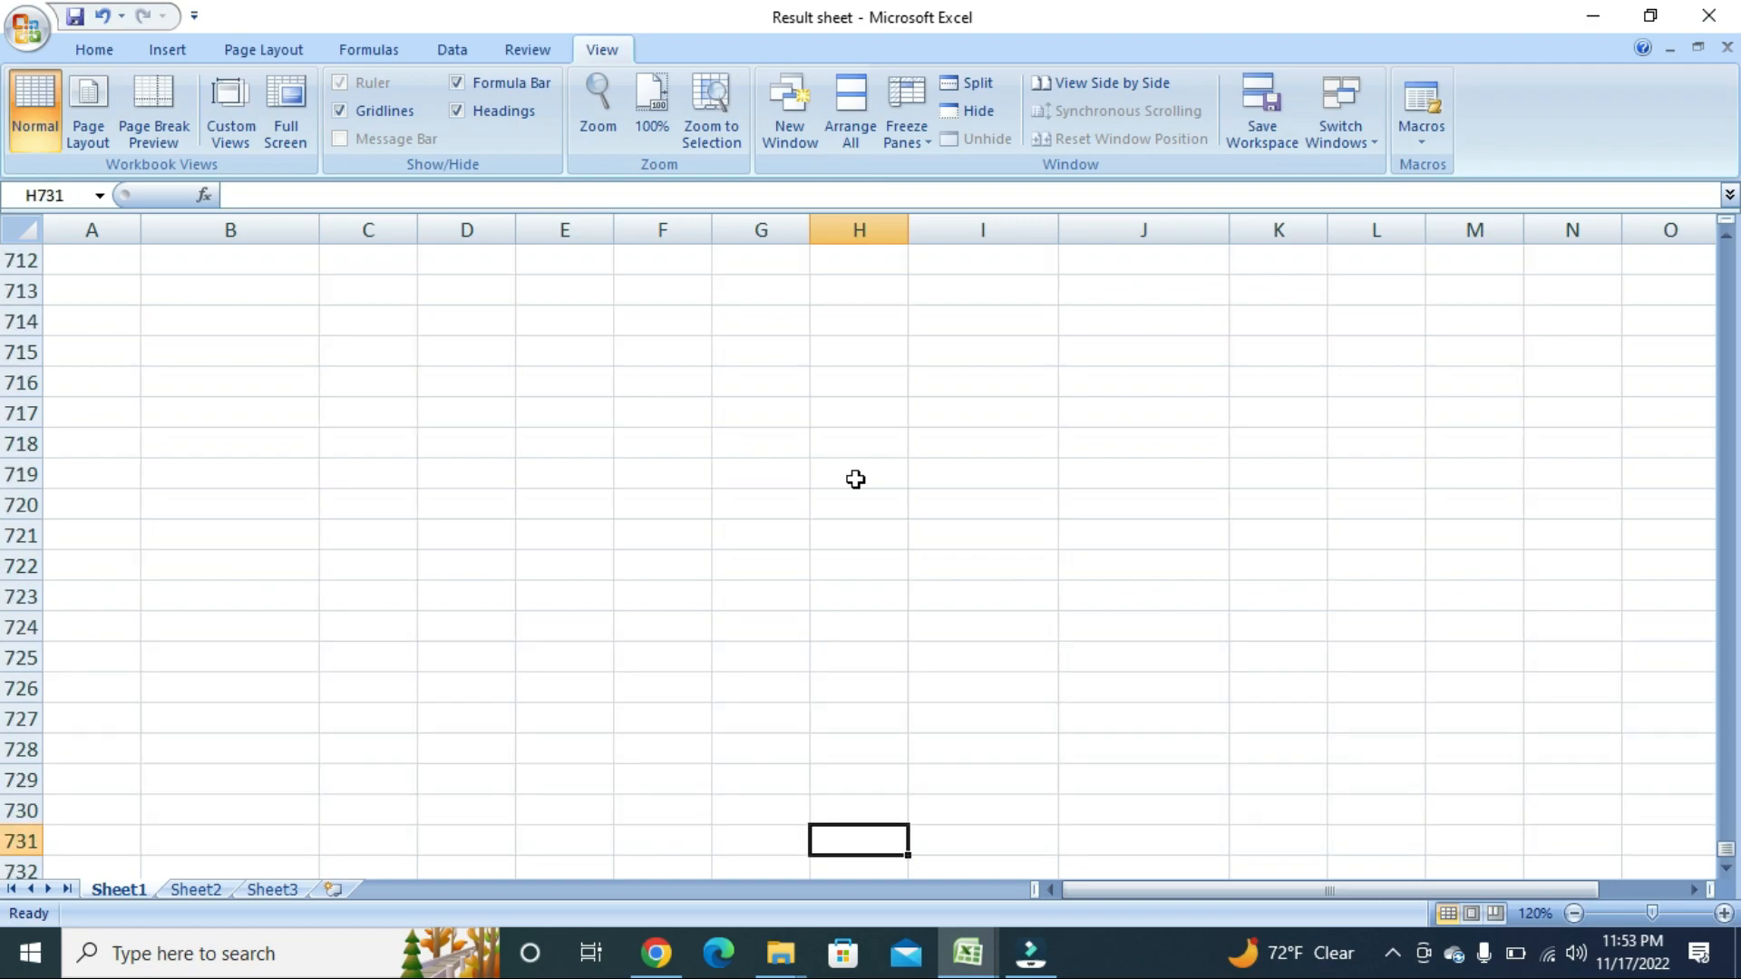
pyautogui.press('pageup')
pyautogui.press('pageup')
pyautogui.press('pageup')
pyautogui.press('pageup')
pyautogui.press('pageup')
pyautogui.press('pageup')
pyautogui.press('pageup')
pyautogui.press('pageup')
pyautogui.press('pageup')
pyautogui.press('pageup')
pyautogui.press('pageup')
pyautogui.press('pageup')
pyautogui.press('pageup')
pyautogui.press('pageup')
pyautogui.press('pageup')
pyautogui.press('pageup')
pyautogui.press('pageup')
pyautogui.press('pageup')
pyautogui.press('pageup')
pyautogui.press('pageup')
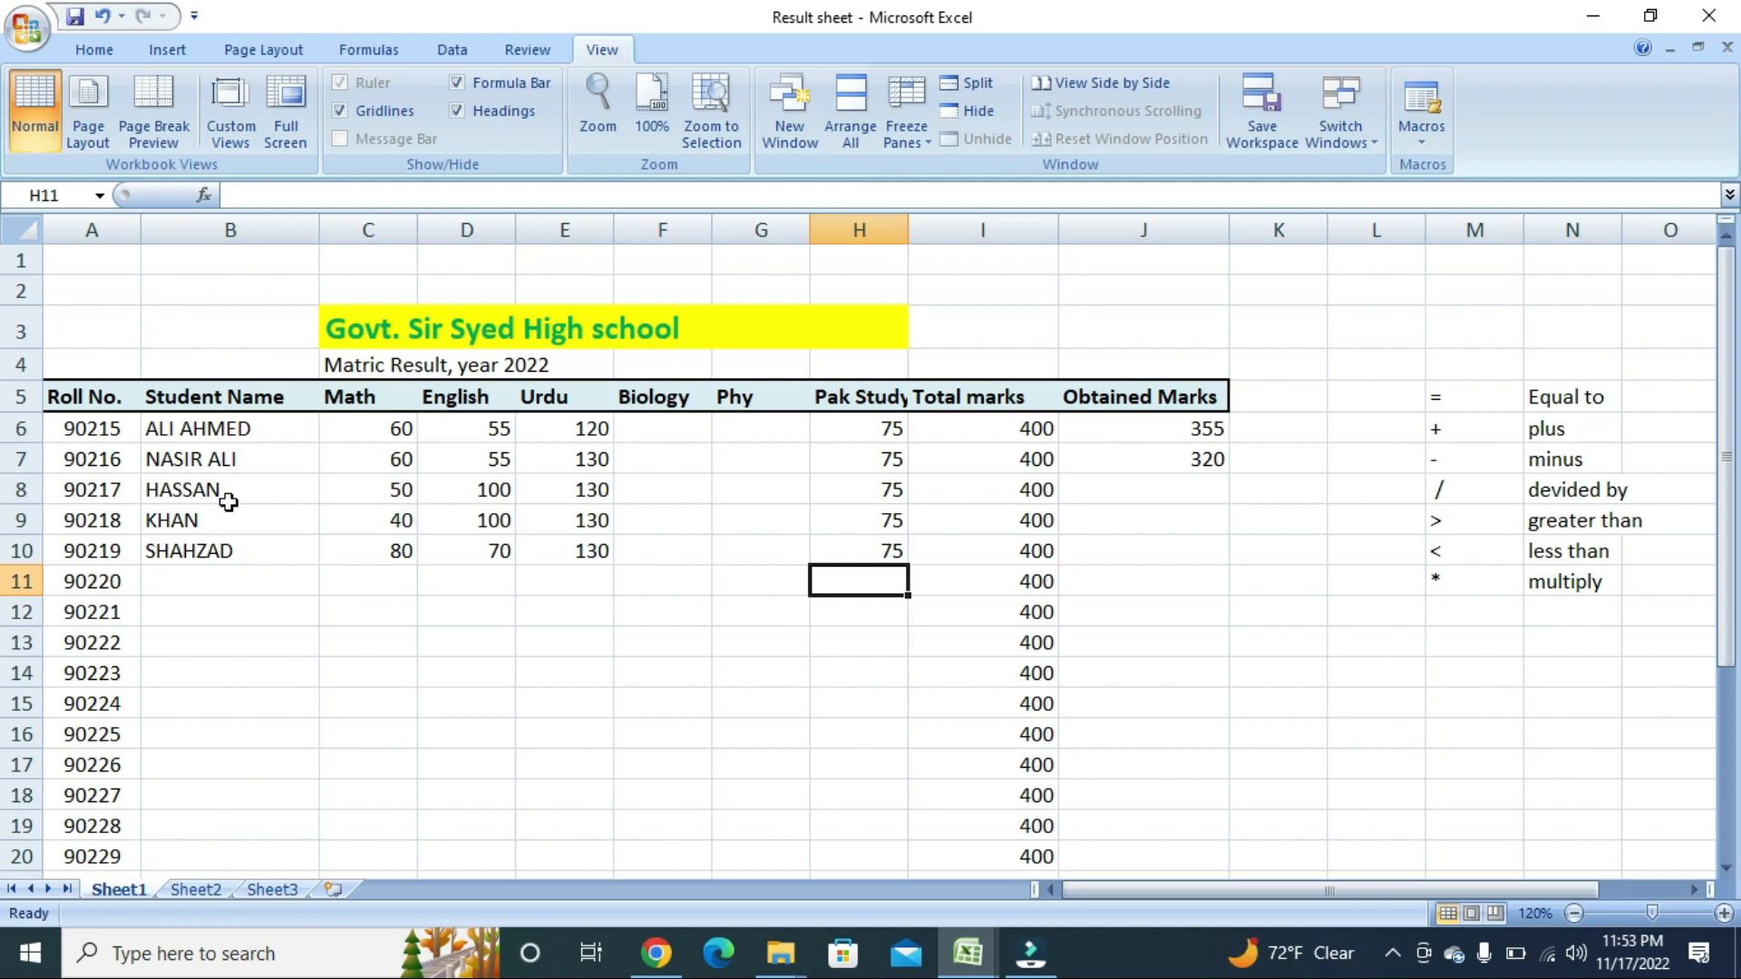
pyautogui.click(21, 489)
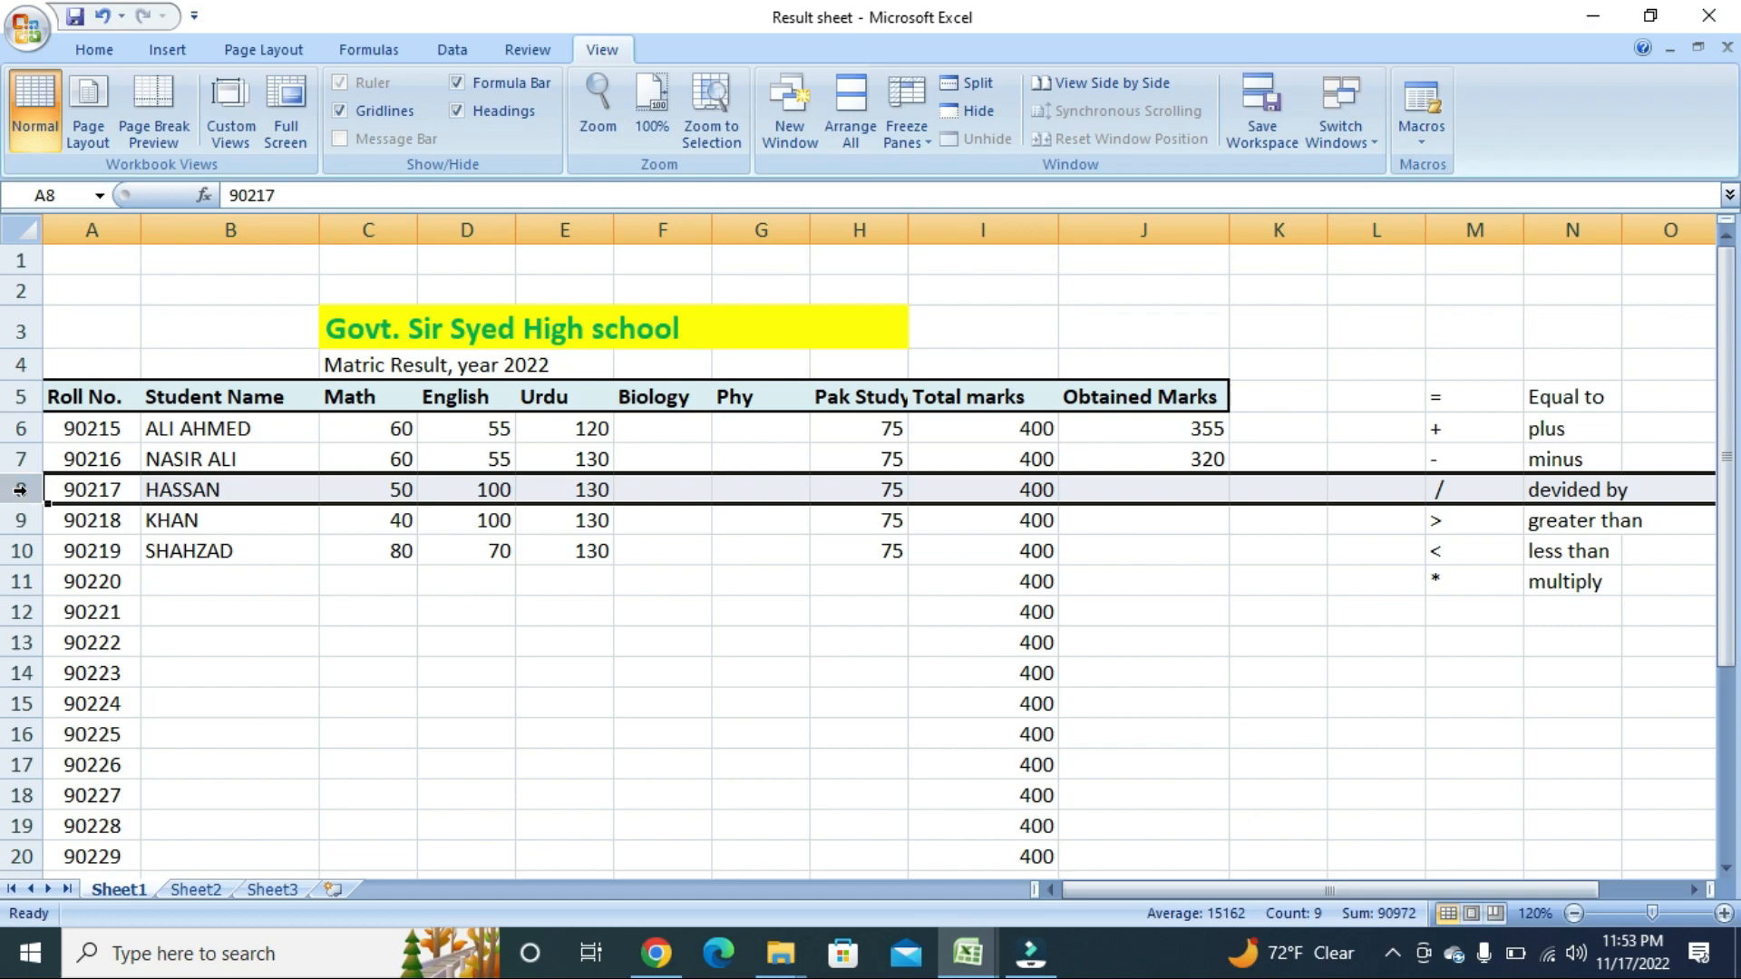
pyautogui.click(752, 489)
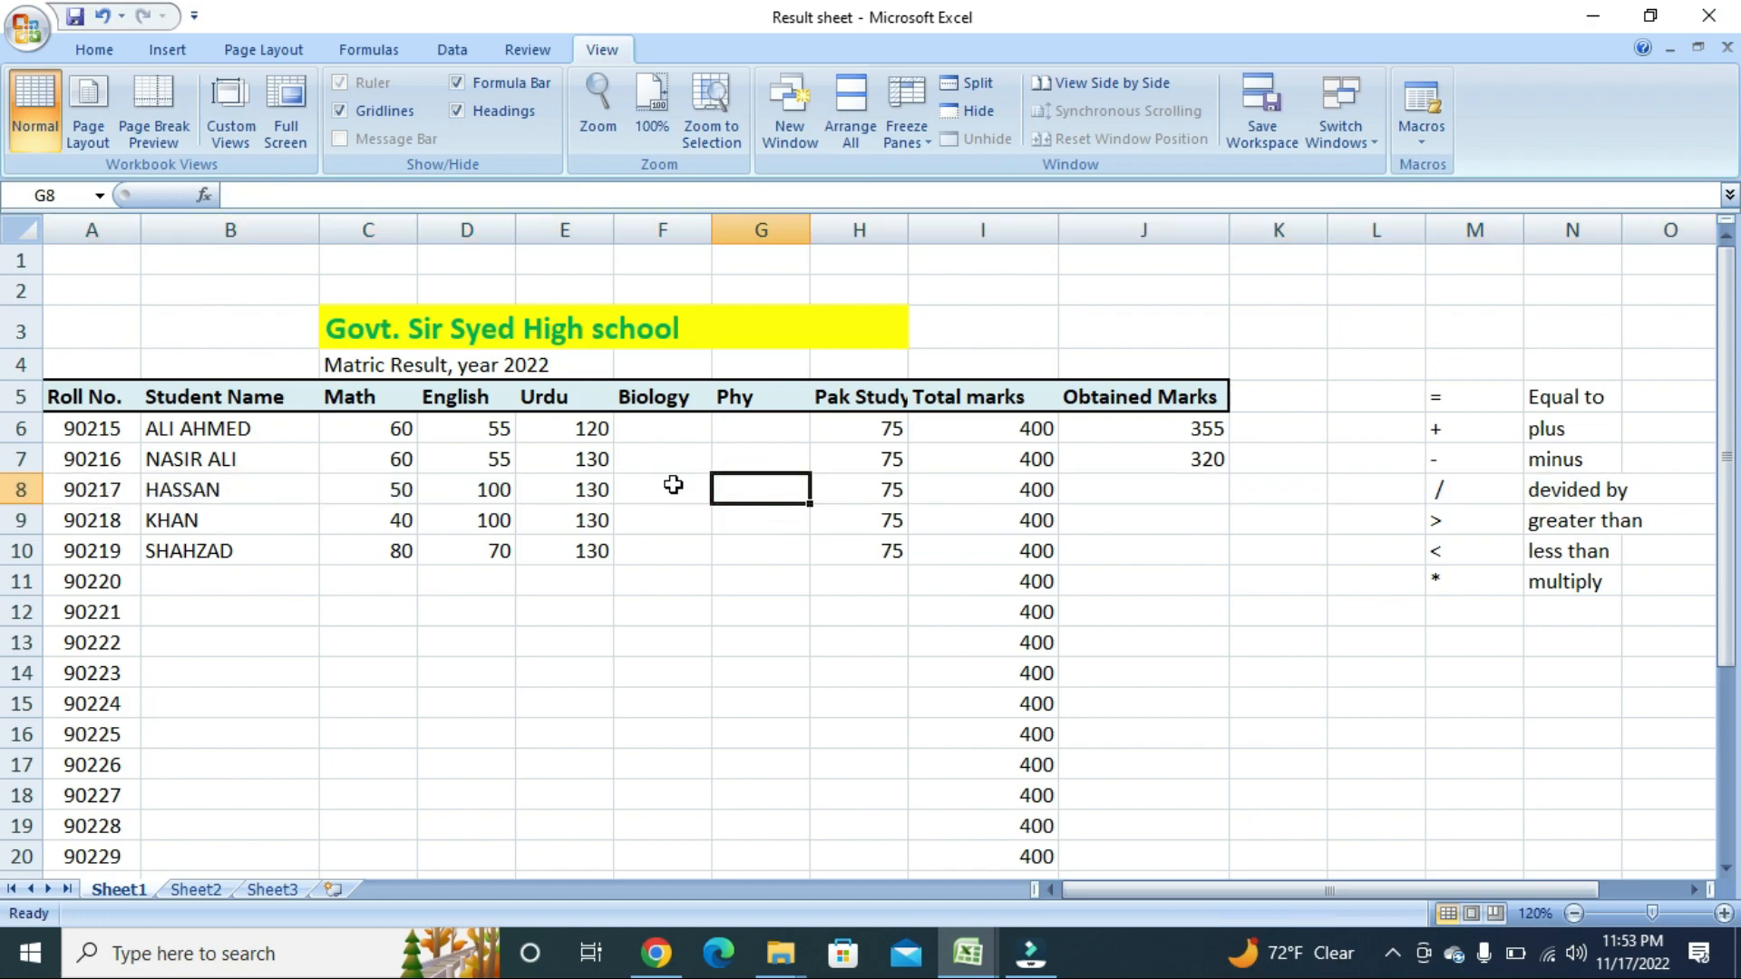
pyautogui.press('Right')
pyautogui.press('Right')
pyautogui.press('Right')
pyautogui.press('Right')
pyautogui.press('Right')
pyautogui.press('Right')
pyautogui.press('Right')
pyautogui.press('Right')
pyautogui.press('Right')
pyautogui.press('Right')
pyautogui.press('Right')
pyautogui.press('Right')
pyautogui.press('Right')
pyautogui.press('Right')
pyautogui.press('Right')
pyautogui.press('Right')
pyautogui.press('Right')
pyautogui.press('Right')
pyautogui.press('Right')
pyautogui.press('Right')
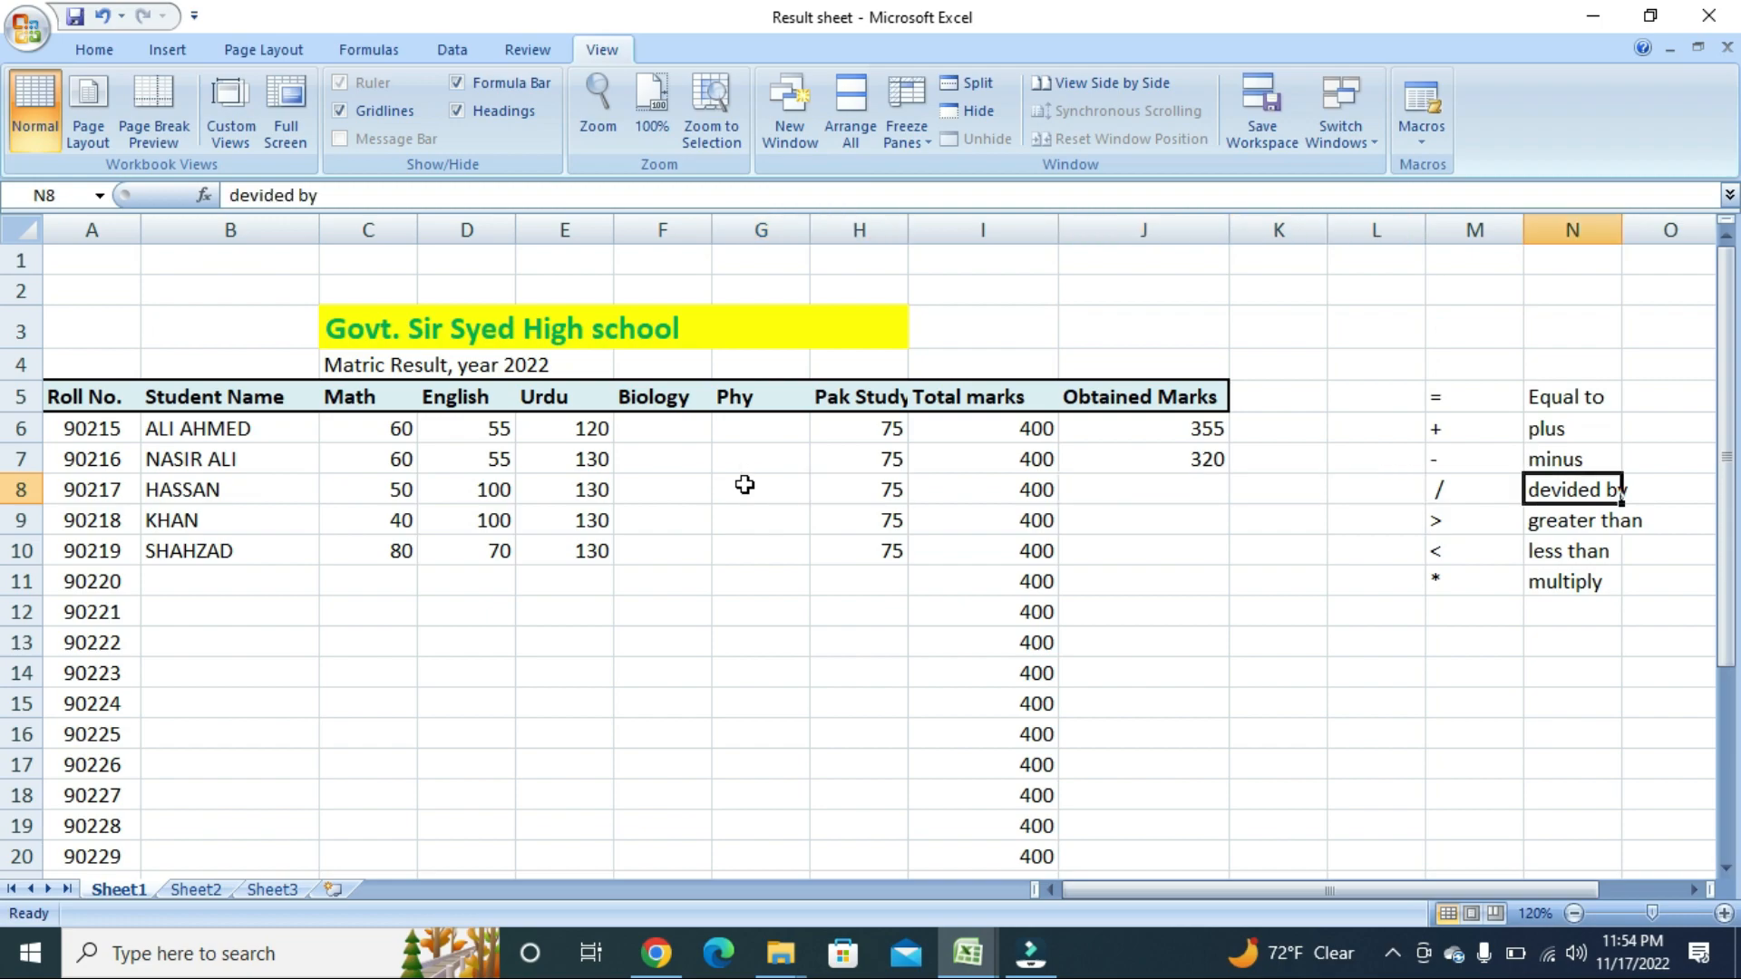
pyautogui.press('Right')
pyautogui.press('Right')
pyautogui.press('Right')
pyautogui.press('Right')
pyautogui.press('Right')
pyautogui.press('Right')
pyautogui.press('Right')
pyautogui.press('Right')
pyautogui.press('Right')
pyautogui.press('Right')
pyautogui.press('Right')
pyautogui.press('Right')
pyautogui.press('Right')
pyautogui.press('Right')
pyautogui.press('Right')
pyautogui.press('Right')
pyautogui.press('Right')
pyautogui.press('Right')
pyautogui.press('Right')
pyautogui.press('Right')
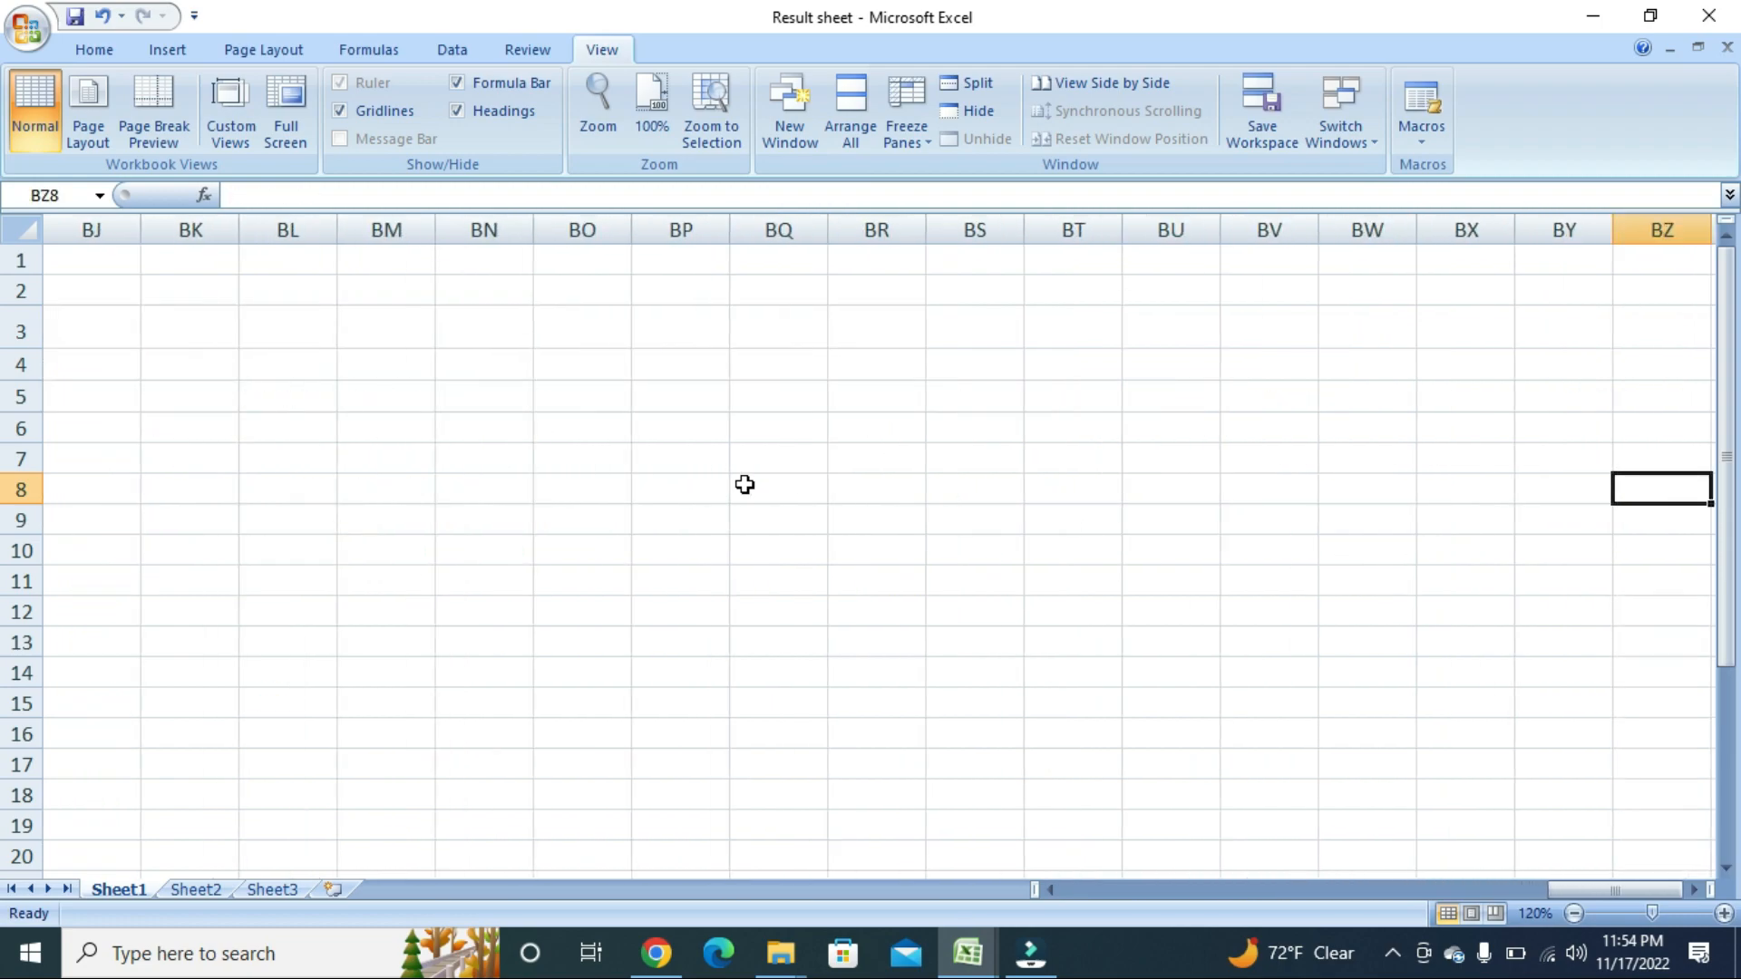
pyautogui.press('Right')
pyautogui.press('Right')
pyautogui.press('Right')
pyautogui.press('Right')
pyautogui.press('Right')
pyautogui.press('Right')
pyautogui.press('Right')
pyautogui.press('Right')
pyautogui.press('Right')
pyautogui.press('Right')
pyautogui.press('Right')
pyautogui.press('Right')
pyautogui.press('Right')
pyautogui.press('Right')
pyautogui.press('Right')
pyautogui.press('Right')
pyautogui.press('Right')
pyautogui.press('Right')
pyautogui.press('Right')
pyautogui.press('Right')
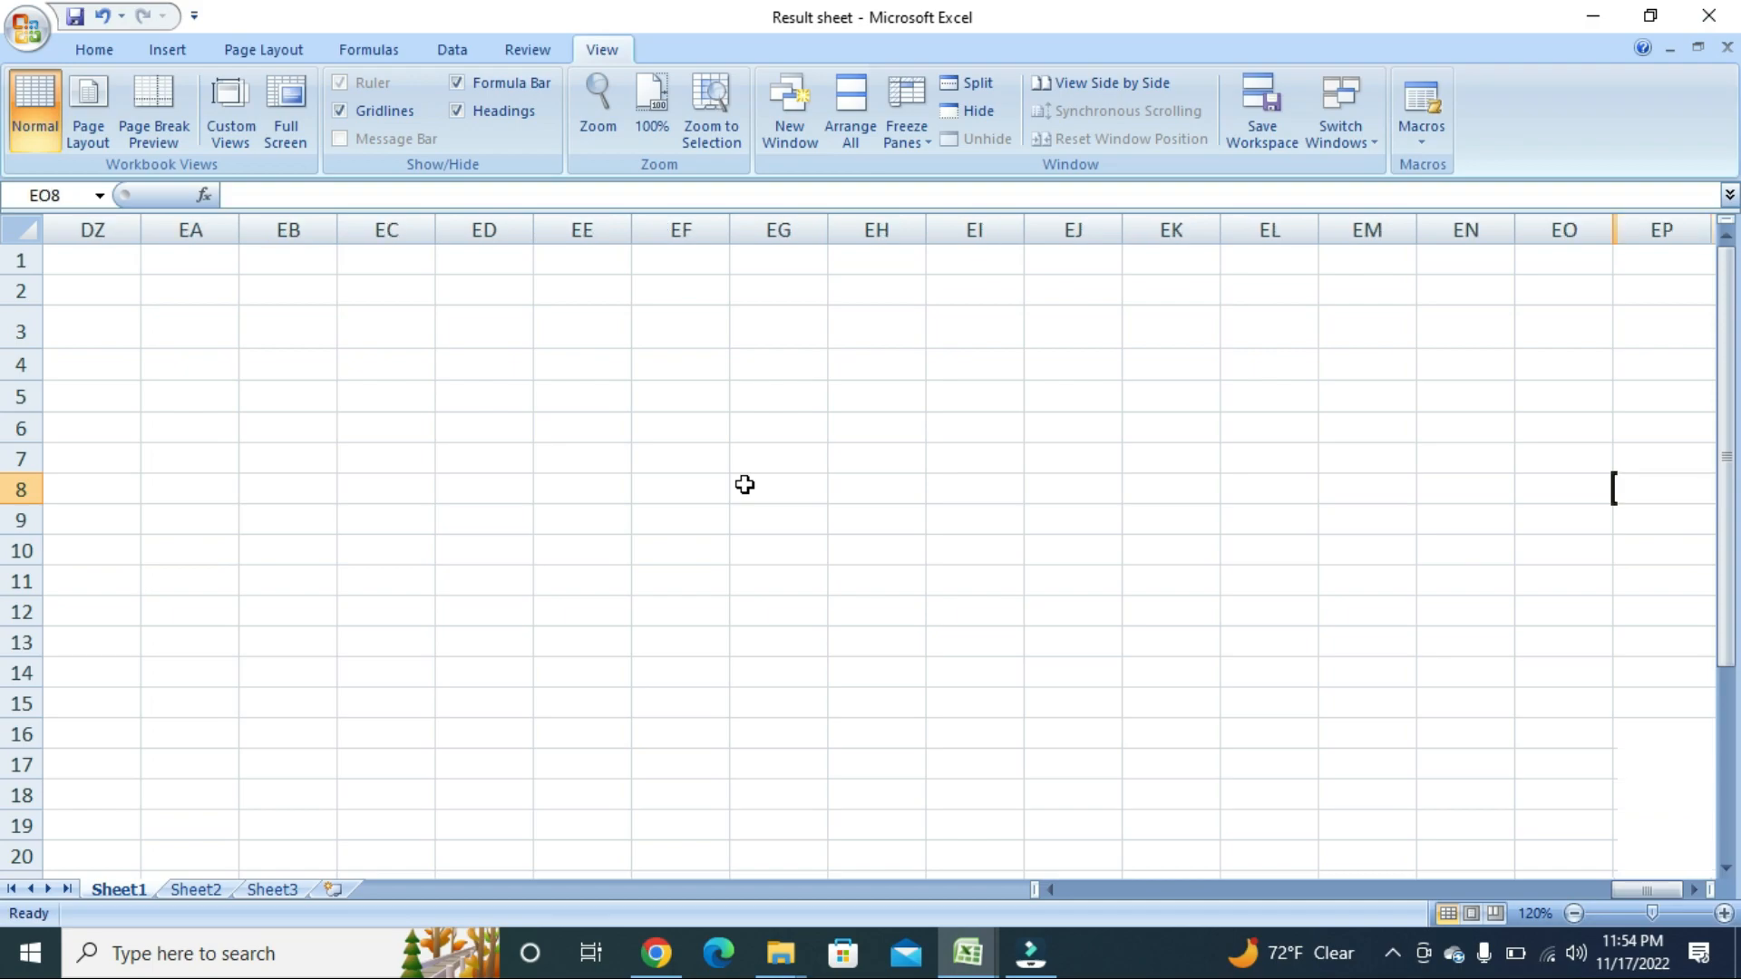
pyautogui.press('Right')
pyautogui.press('Right')
pyautogui.press('Right')
pyautogui.press('Right')
pyautogui.press('Right')
pyautogui.press('Right')
pyautogui.press('Right')
pyautogui.press('Right')
pyautogui.press('Right')
pyautogui.press('Right')
pyautogui.press('Right')
pyautogui.press('Right')
pyautogui.press('Right')
pyautogui.press('Right')
pyautogui.press('Right')
pyautogui.press('Right')
pyautogui.press('Right')
pyautogui.press('Right')
pyautogui.press('Right')
pyautogui.press('Right')
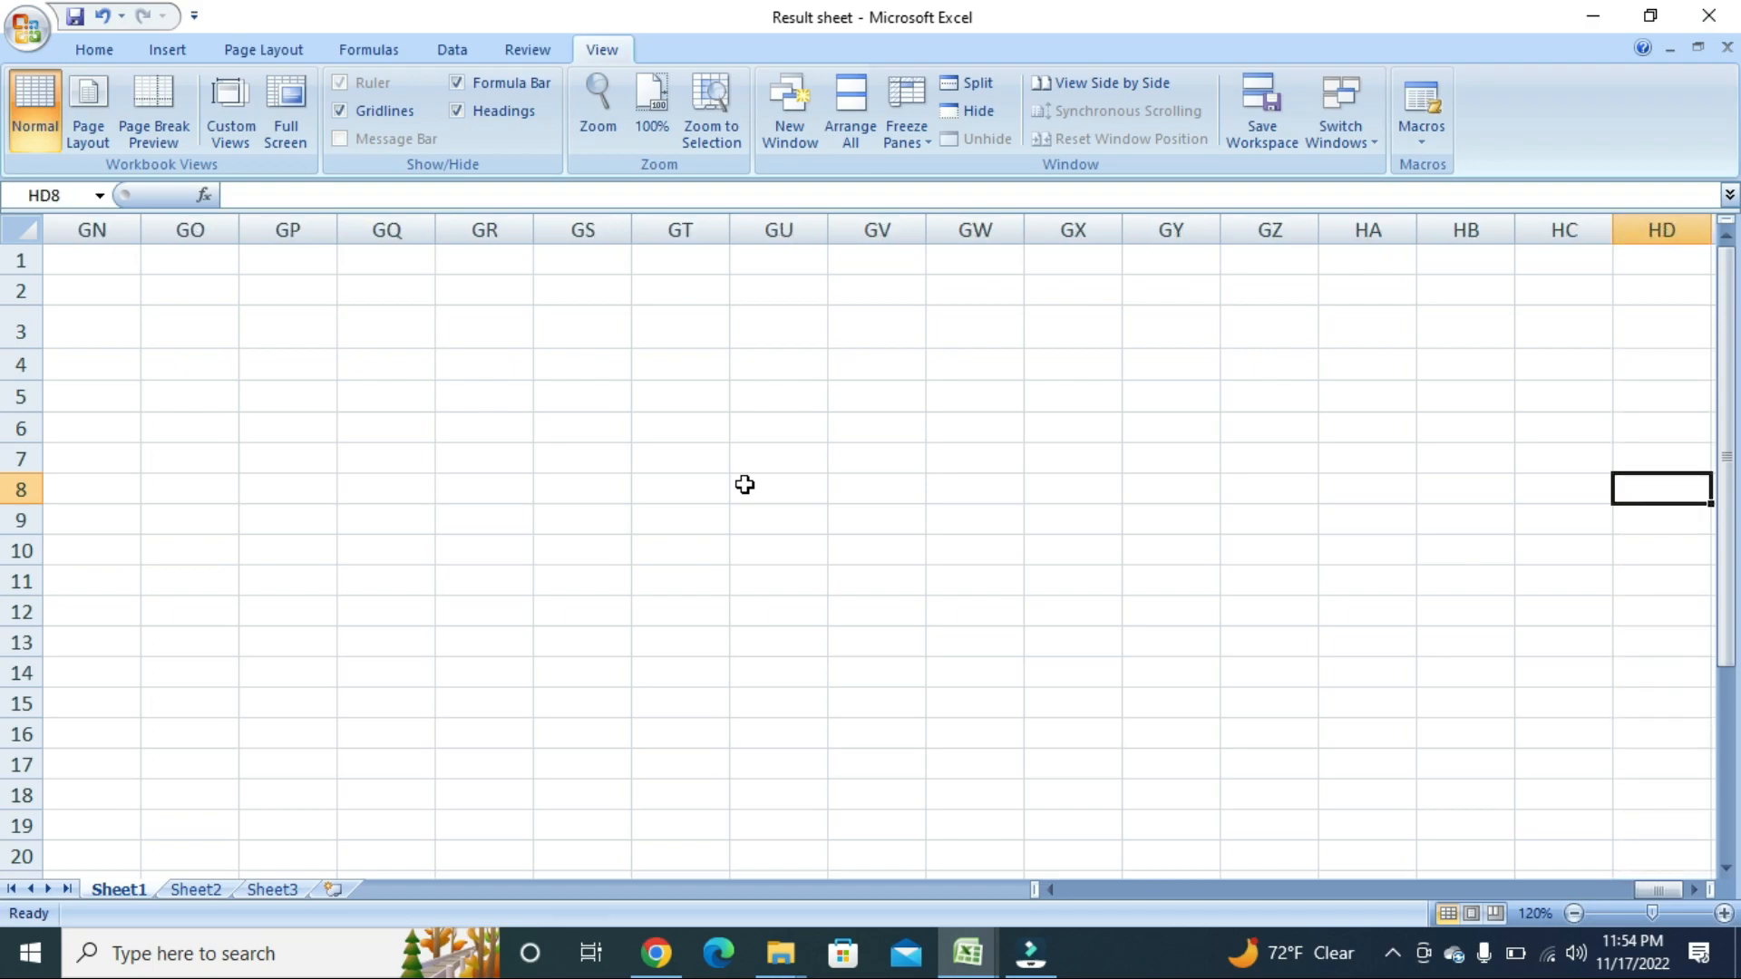
pyautogui.press('Left')
pyautogui.press('Left')
pyautogui.press('Left')
pyautogui.press('Left')
pyautogui.press('Left')
pyautogui.press('Left')
pyautogui.press('Left')
pyautogui.press('Left')
pyautogui.press('Left')
pyautogui.press('Left')
pyautogui.press('Left')
pyautogui.press('Left')
pyautogui.press('Left')
pyautogui.press('Left')
pyautogui.press('Left')
pyautogui.press('Left')
pyautogui.press('Left')
pyautogui.press('Left')
pyautogui.press('Left')
pyautogui.press('Left')
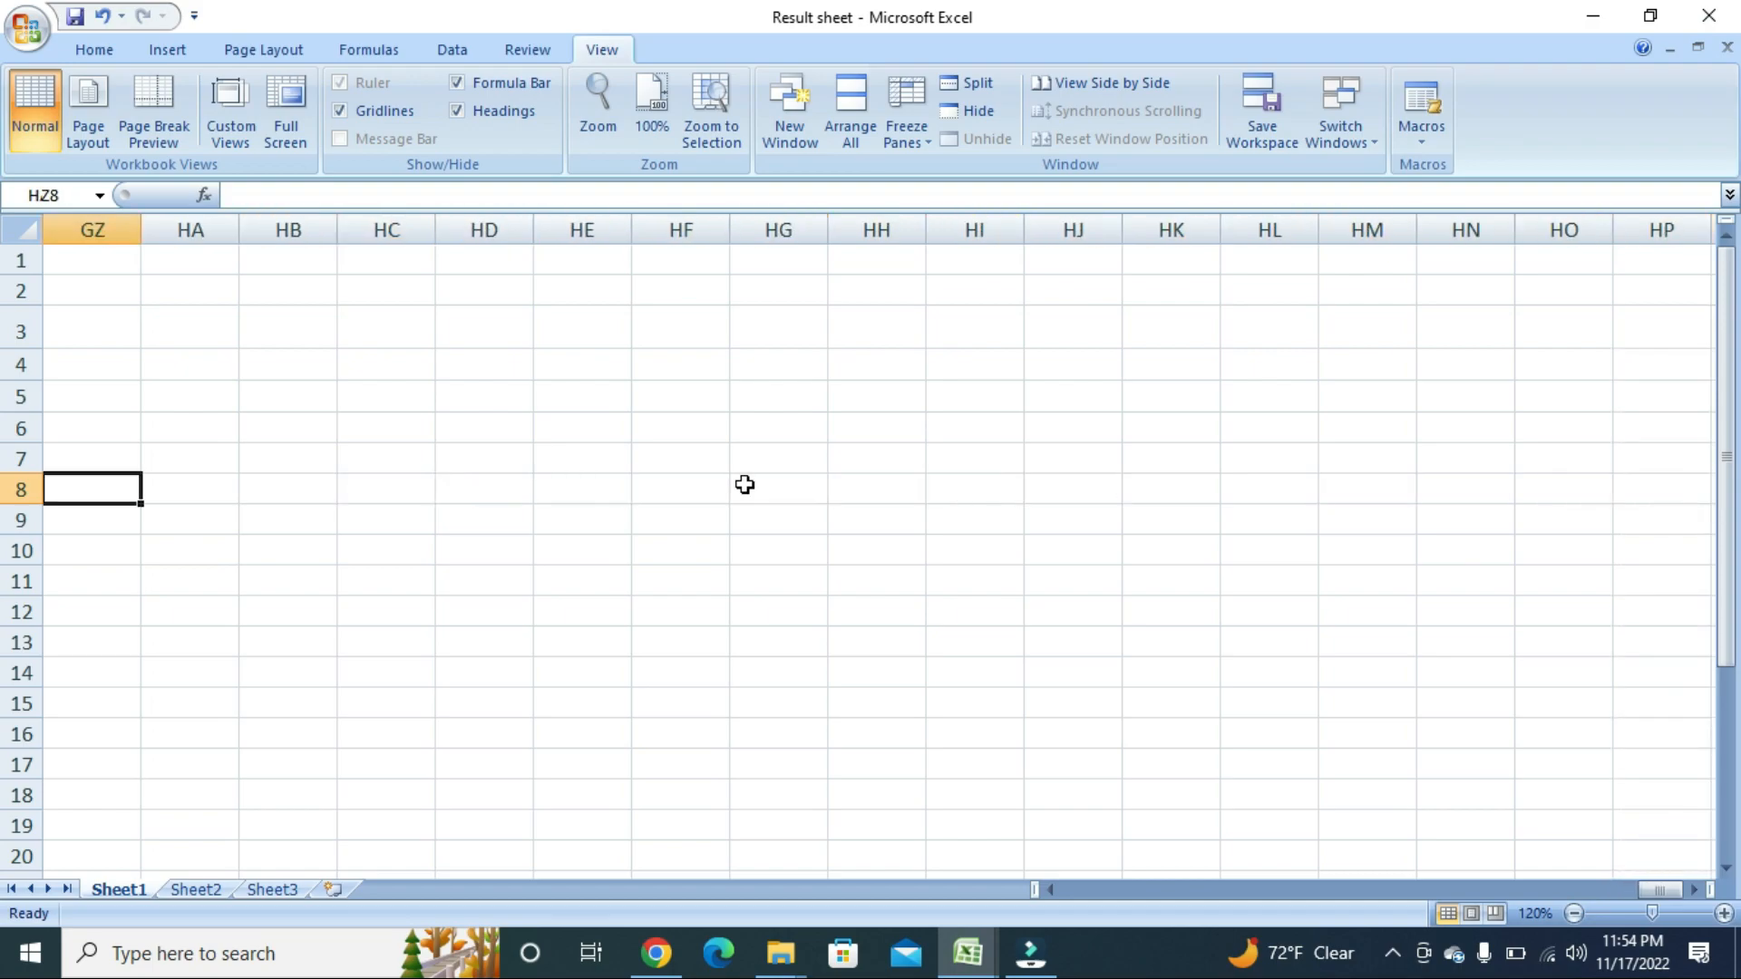
pyautogui.press('Left')
pyautogui.press('Left')
pyautogui.press('Left')
pyautogui.press('Left')
pyautogui.press('Left')
pyautogui.press('Left')
pyautogui.press('Left')
pyautogui.press('Left')
pyautogui.press('Left')
pyautogui.press('Left')
pyautogui.press('Left')
pyautogui.press('Left')
pyautogui.press('Left')
pyautogui.press('Left')
pyautogui.press('Left')
pyautogui.press('Left')
pyautogui.press('Left')
pyautogui.press('Left')
pyautogui.press('Left')
pyautogui.press('Left')
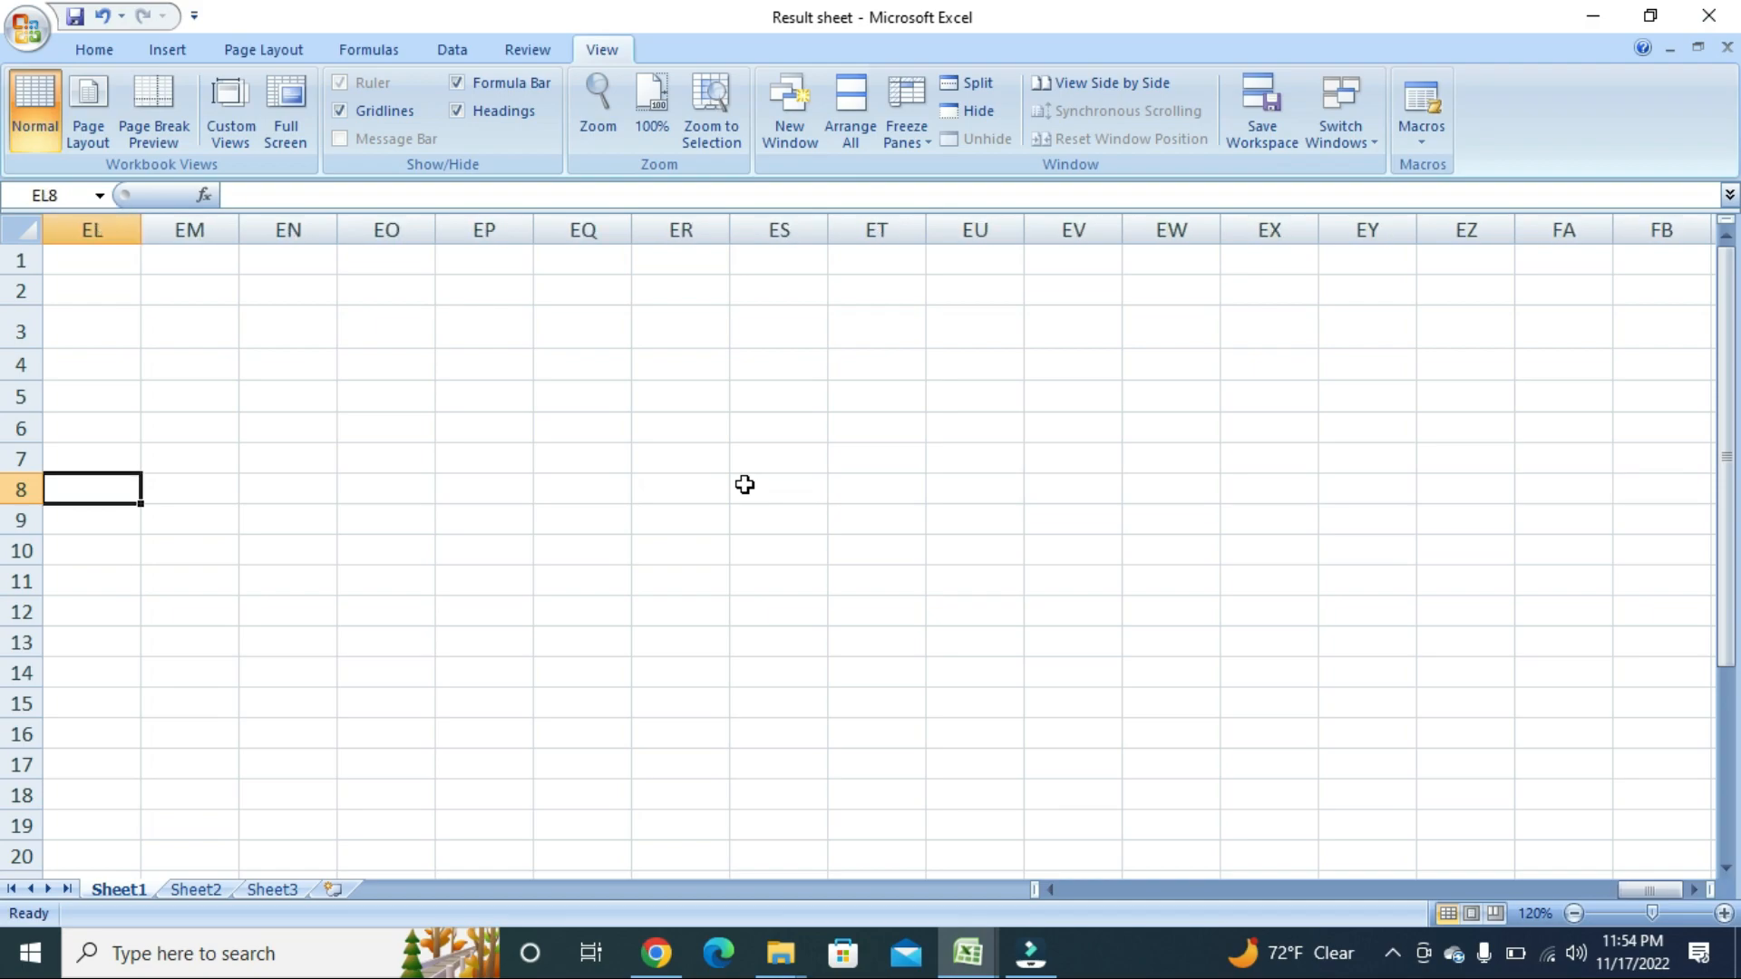
pyautogui.press('Left')
pyautogui.press('Left')
pyautogui.press('Left')
pyautogui.press('Left')
pyautogui.press('Left')
pyautogui.press('Left')
pyautogui.press('Left')
pyautogui.press('Left')
pyautogui.press('Left')
pyautogui.press('Left')
pyautogui.press('Left')
pyautogui.press('Left')
pyautogui.press('Left')
pyautogui.press('Left')
pyautogui.press('Left')
pyautogui.press('Left')
pyautogui.press('Left')
pyautogui.press('Left')
pyautogui.press('Left')
pyautogui.press('Left')
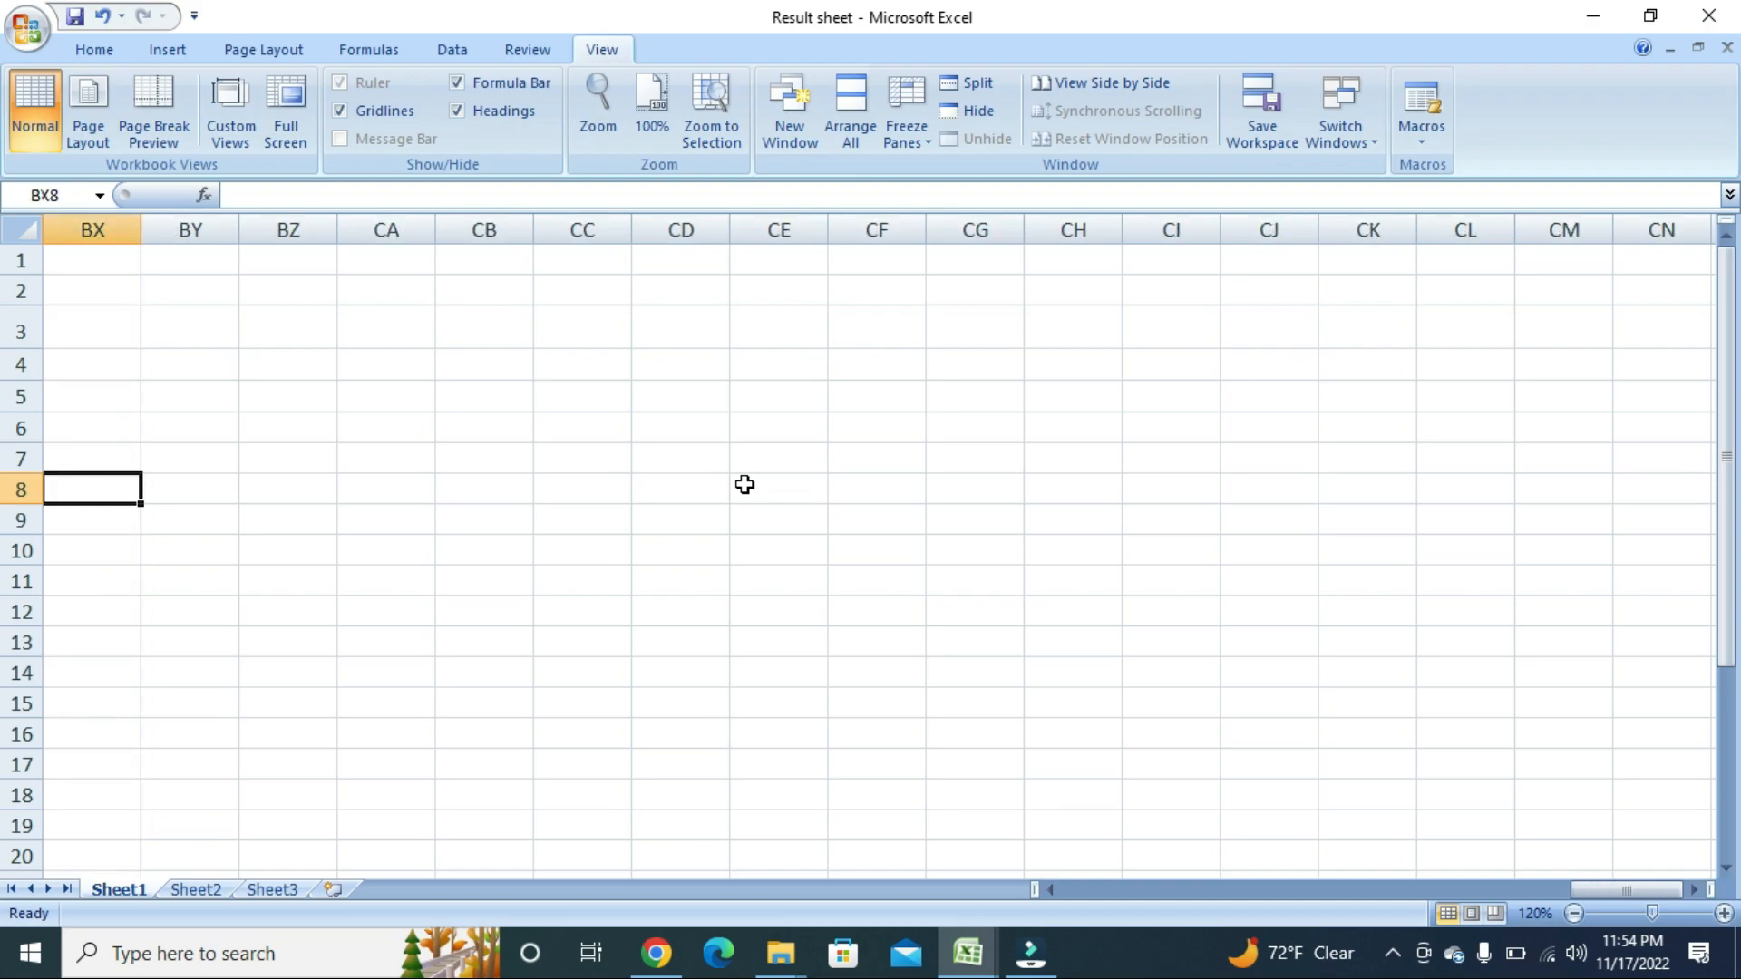
pyautogui.press('Left')
pyautogui.press('Left')
pyautogui.press('Left')
pyautogui.press('Left')
pyautogui.press('Left')
pyautogui.press('Left')
pyautogui.press('Left')
pyautogui.press('Left')
pyautogui.press('Left')
pyautogui.press('Left')
pyautogui.press('Left')
pyautogui.press('Left')
pyautogui.press('Left')
pyautogui.press('Left')
pyautogui.press('Left')
pyautogui.press('Left')
pyautogui.press('Left')
pyautogui.press('Left')
pyautogui.press('Left')
pyautogui.press('Left')
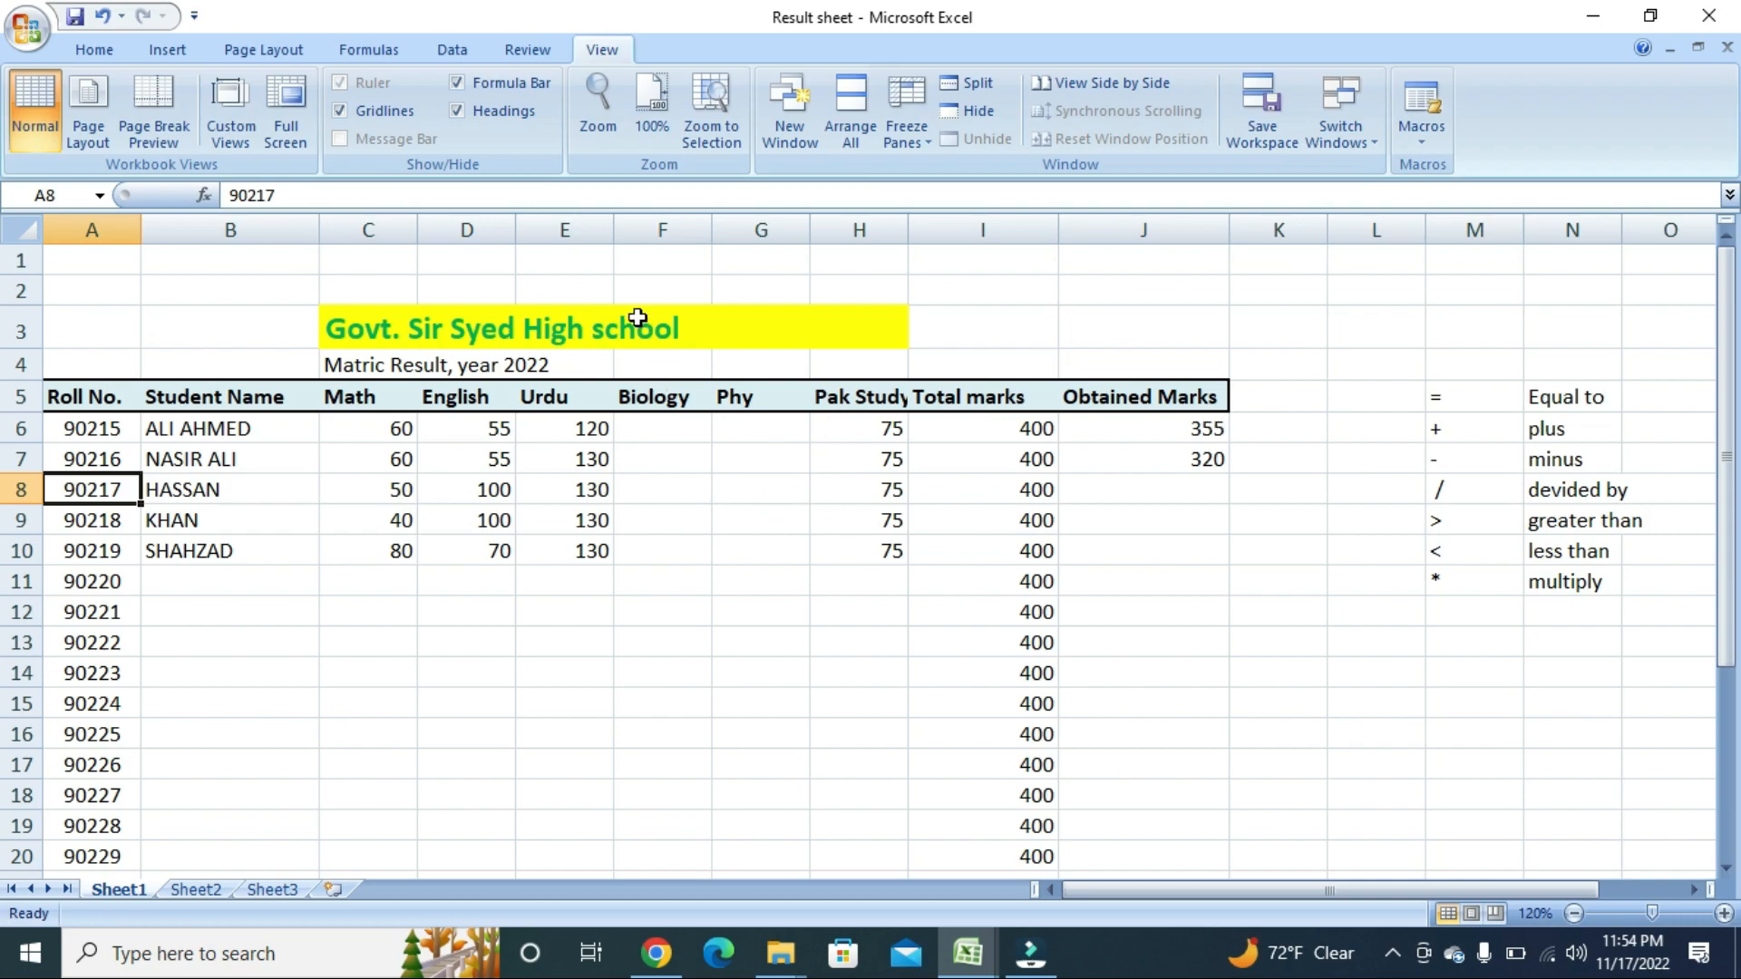
# Select A6:J20, the student rows for roll numbers 90215 through 90229.
pyautogui.click(204, 580)
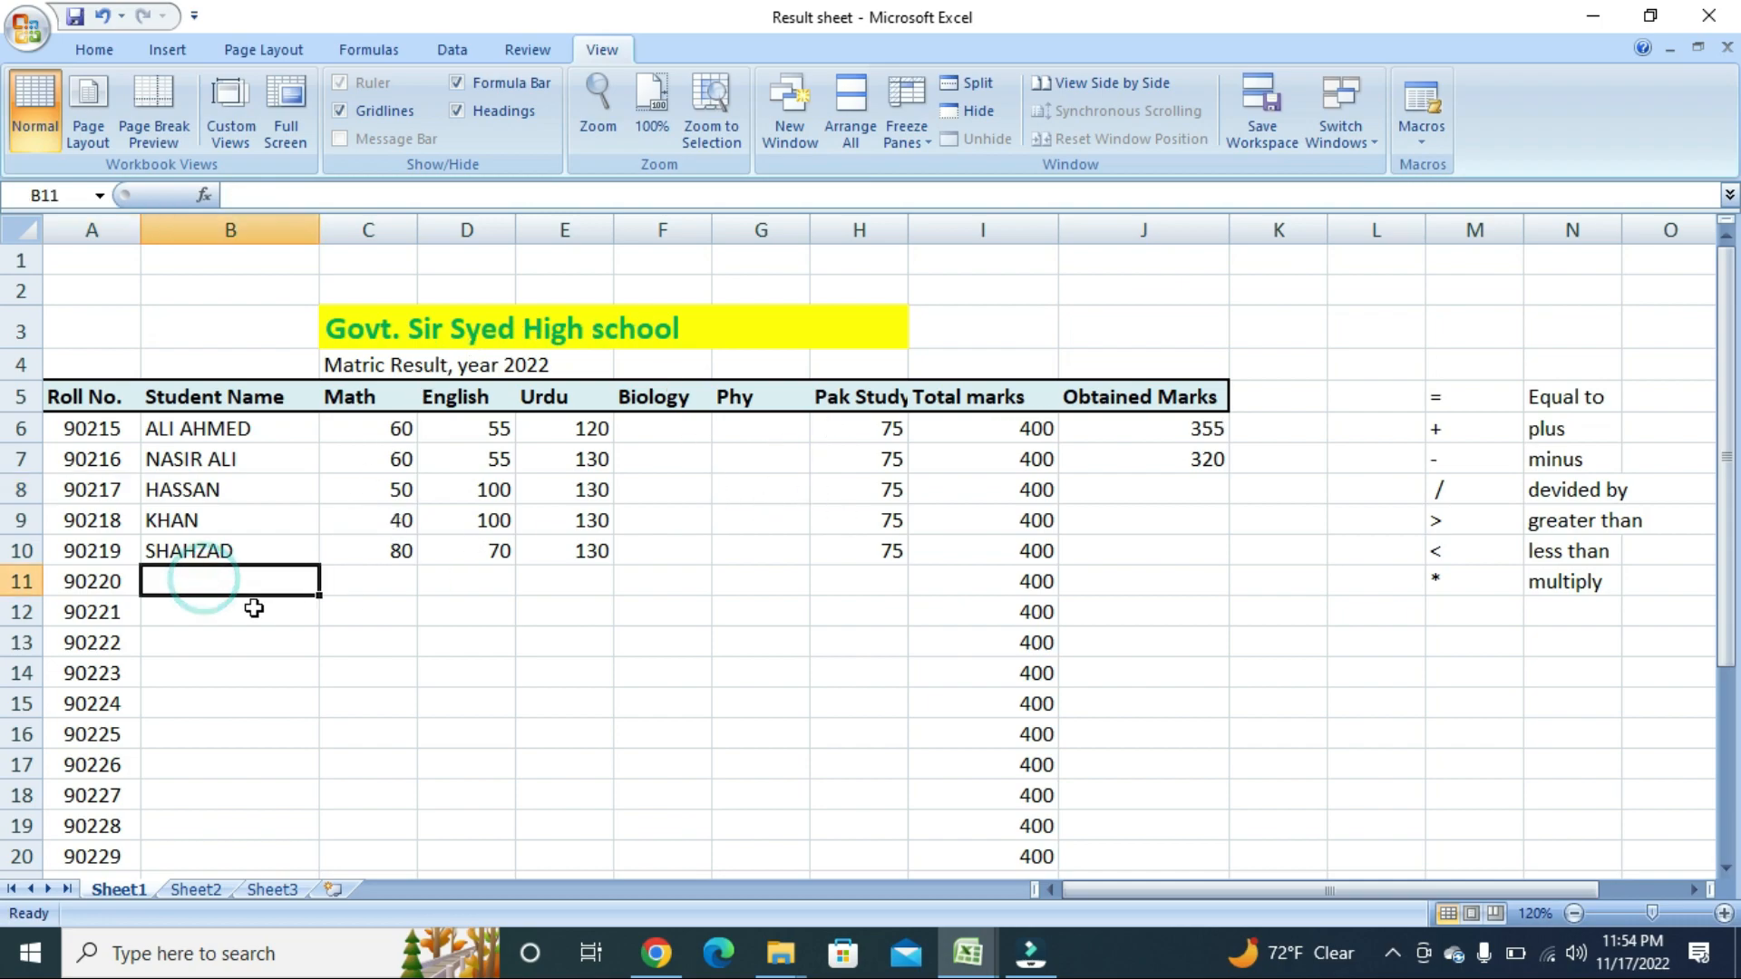
pyautogui.click(186, 433)
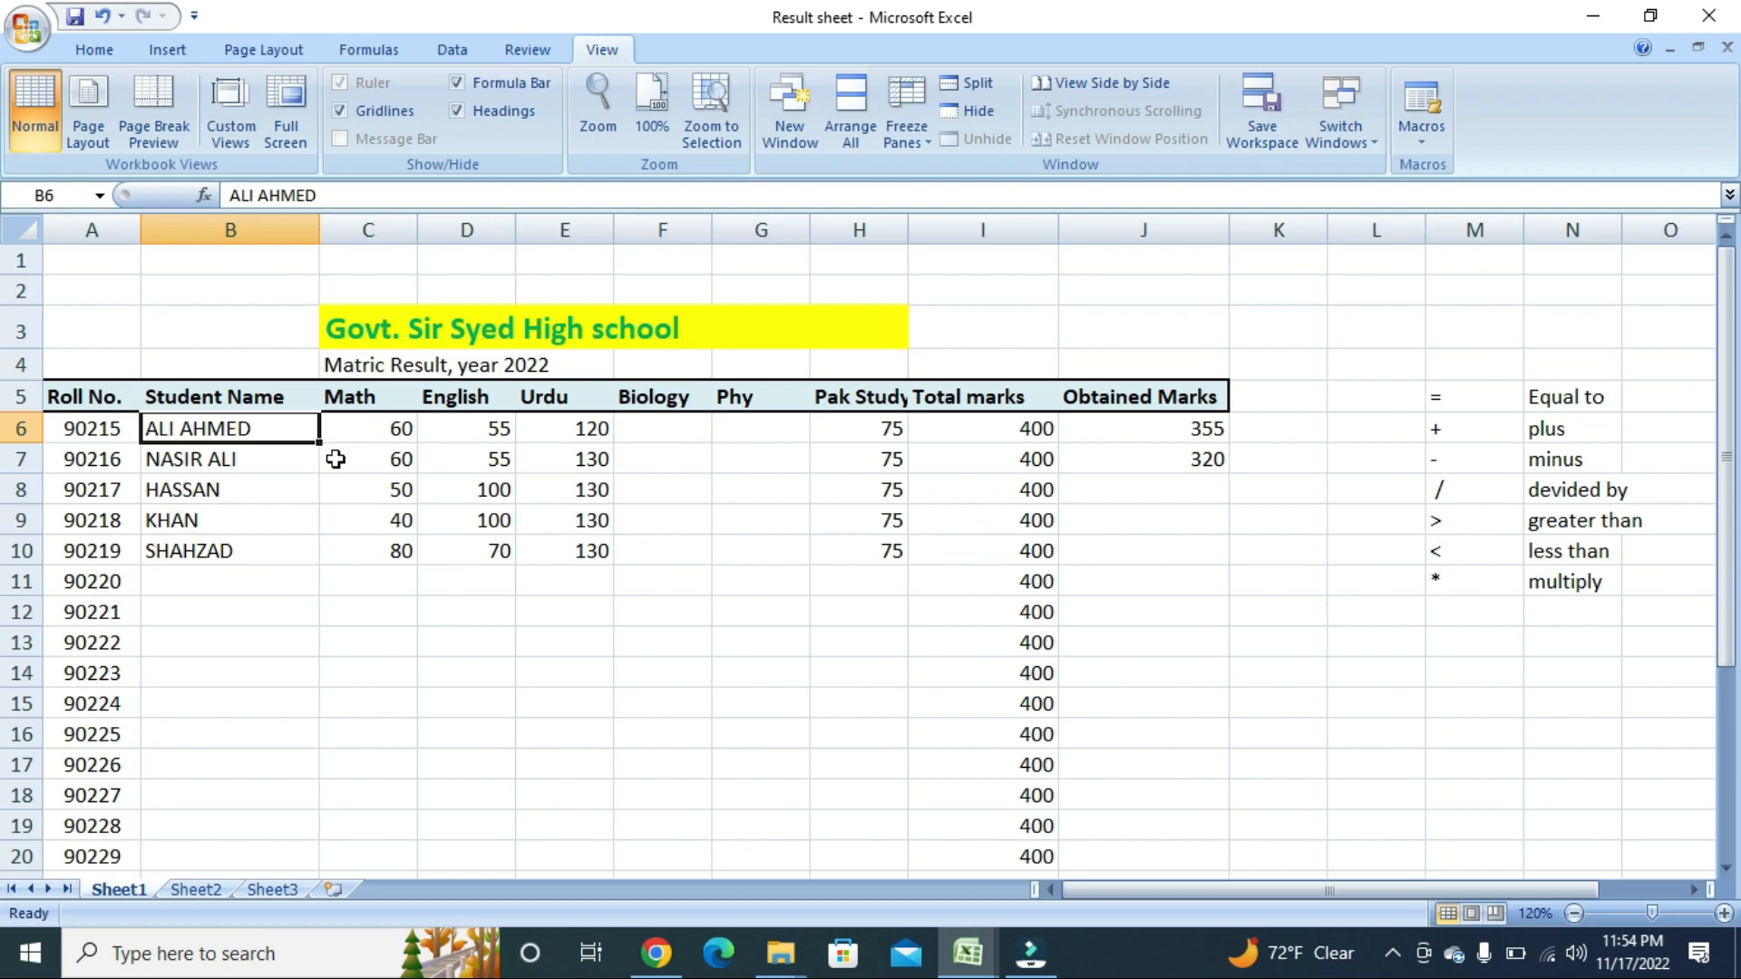
pyautogui.click(410, 484)
pyautogui.moveTo(56, 429); pyautogui.dragTo(1139, 855)
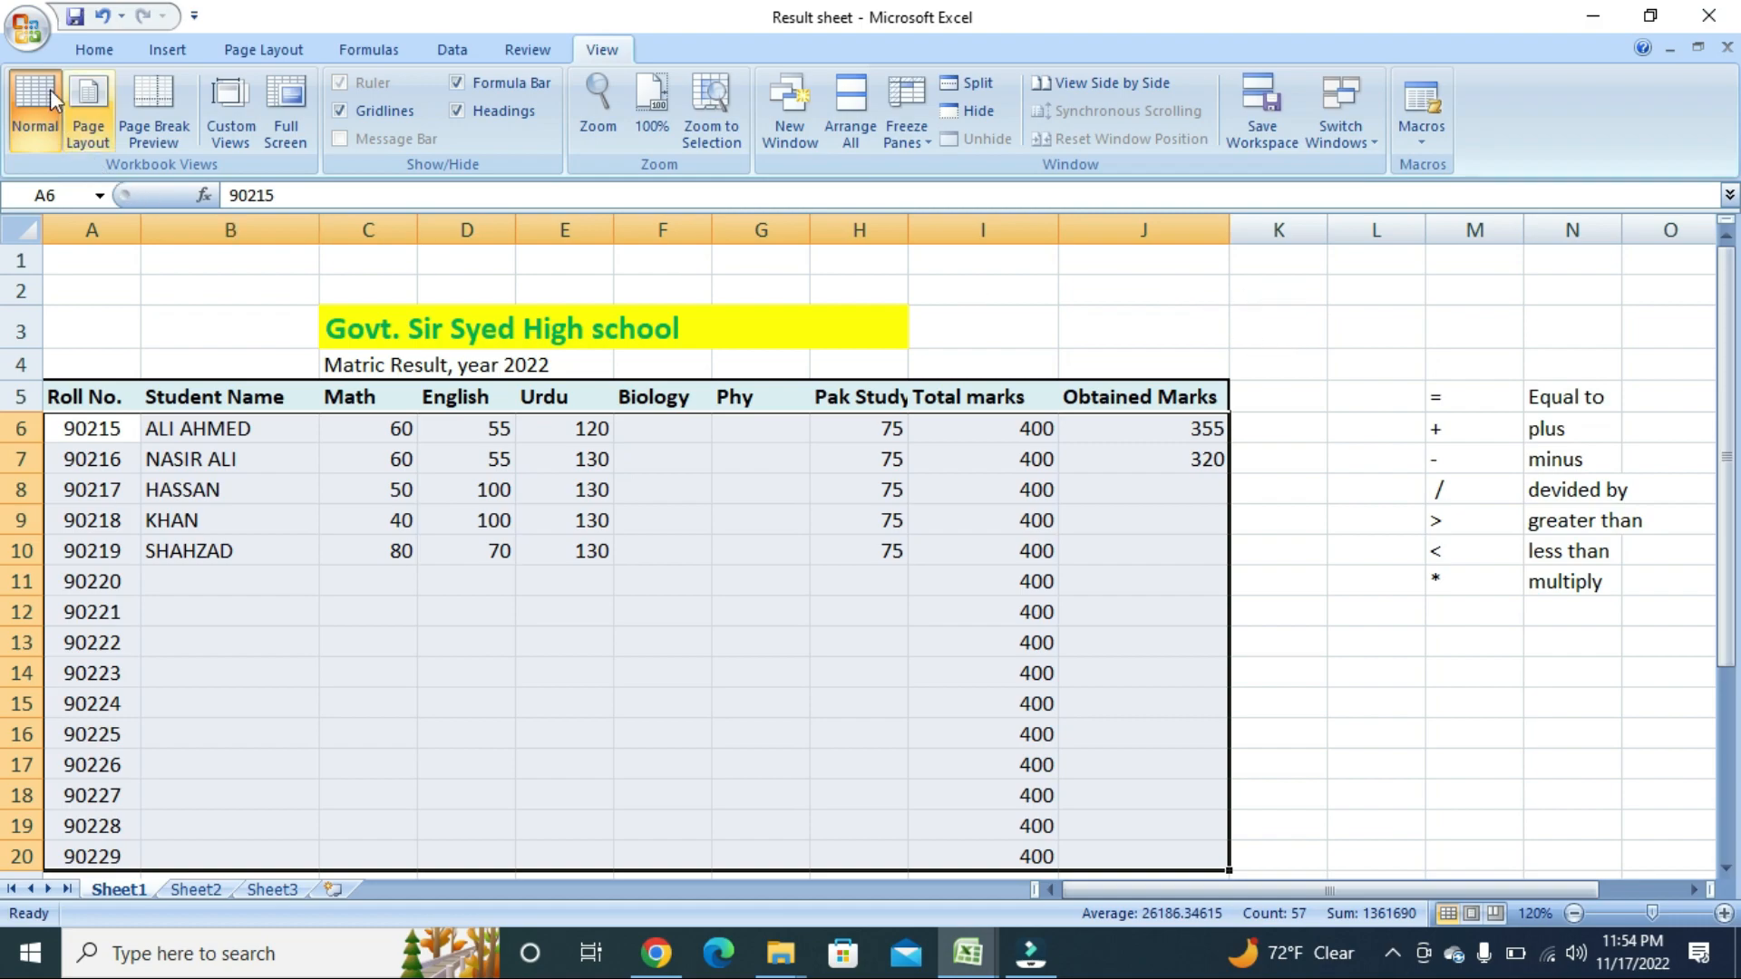
# Apply All Borders from the Home tab to the selected rows 6 to 20.
pyautogui.click(84, 56)
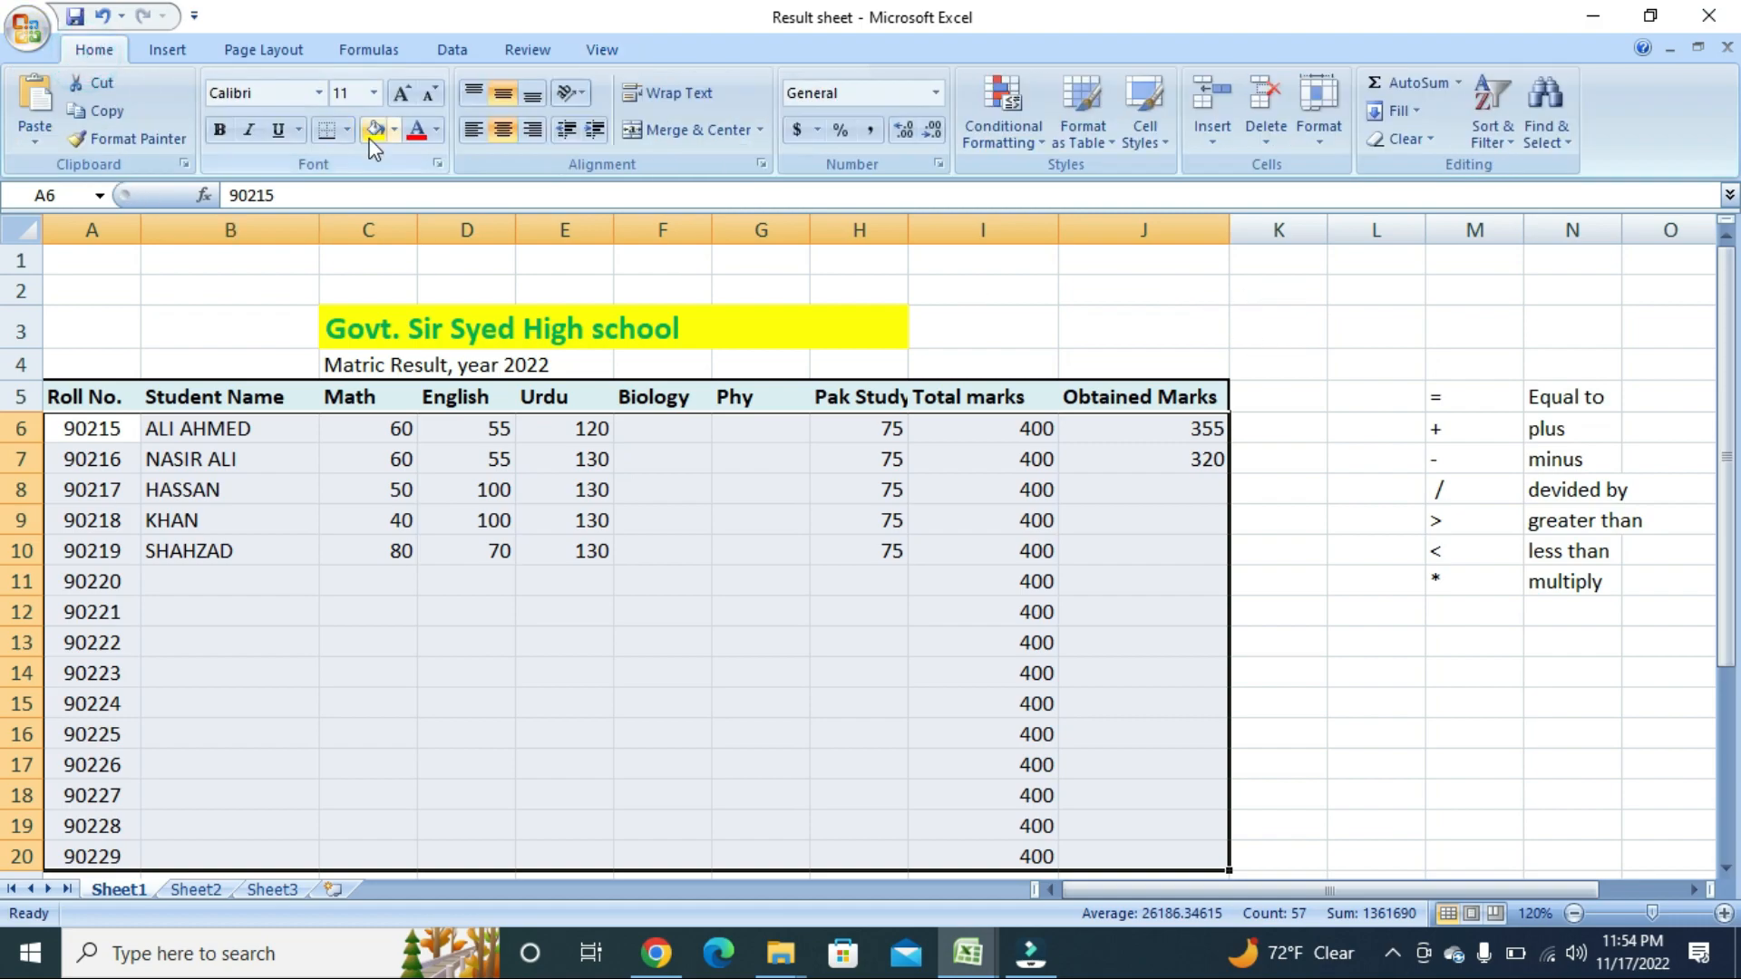
pyautogui.click(347, 131)
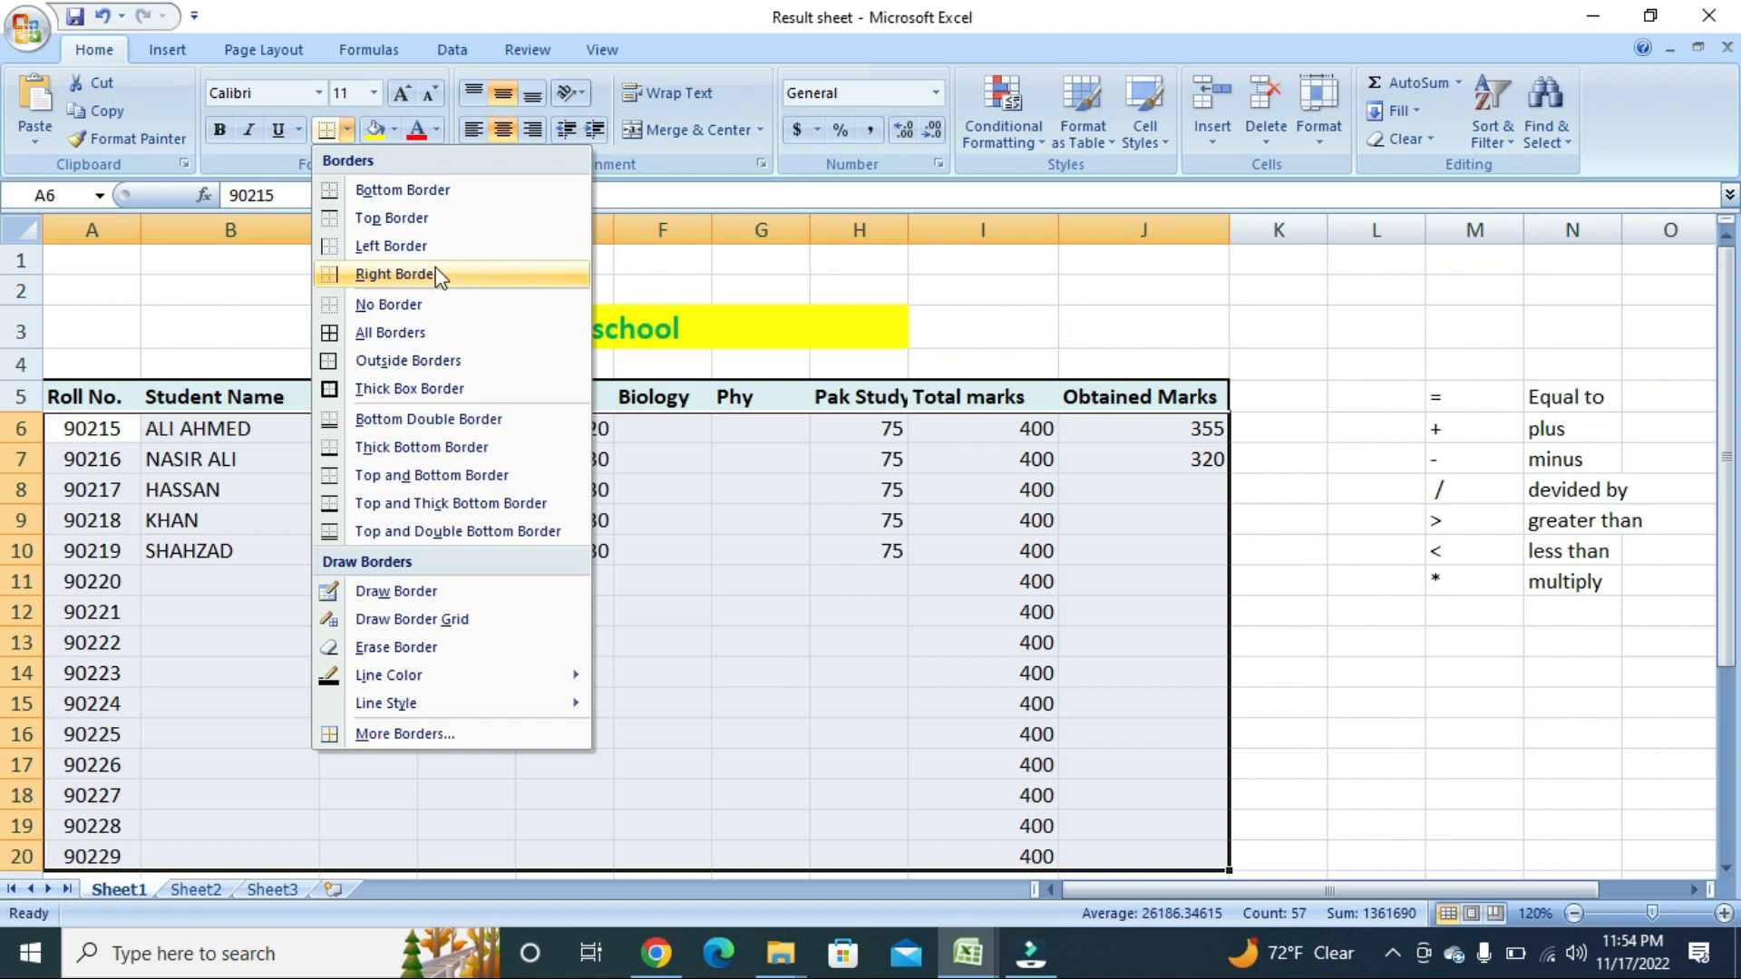
pyautogui.click(369, 333)
pyautogui.click(524, 661)
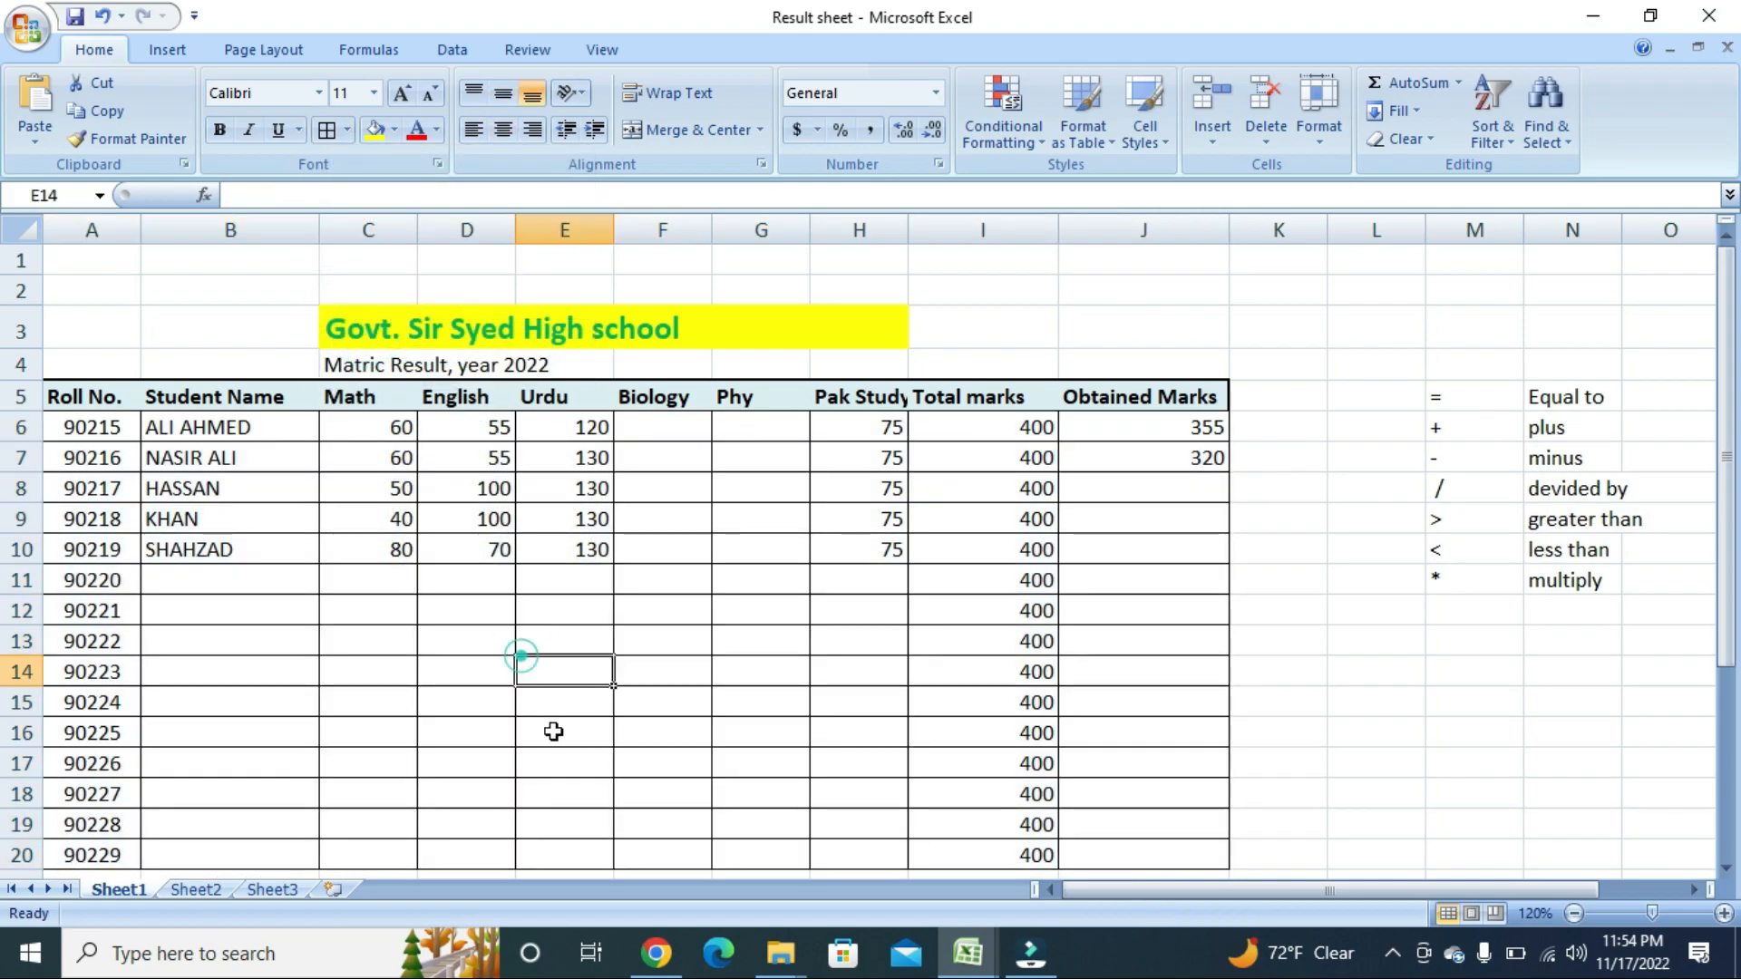
pyautogui.scroll(-1, 577, 647)
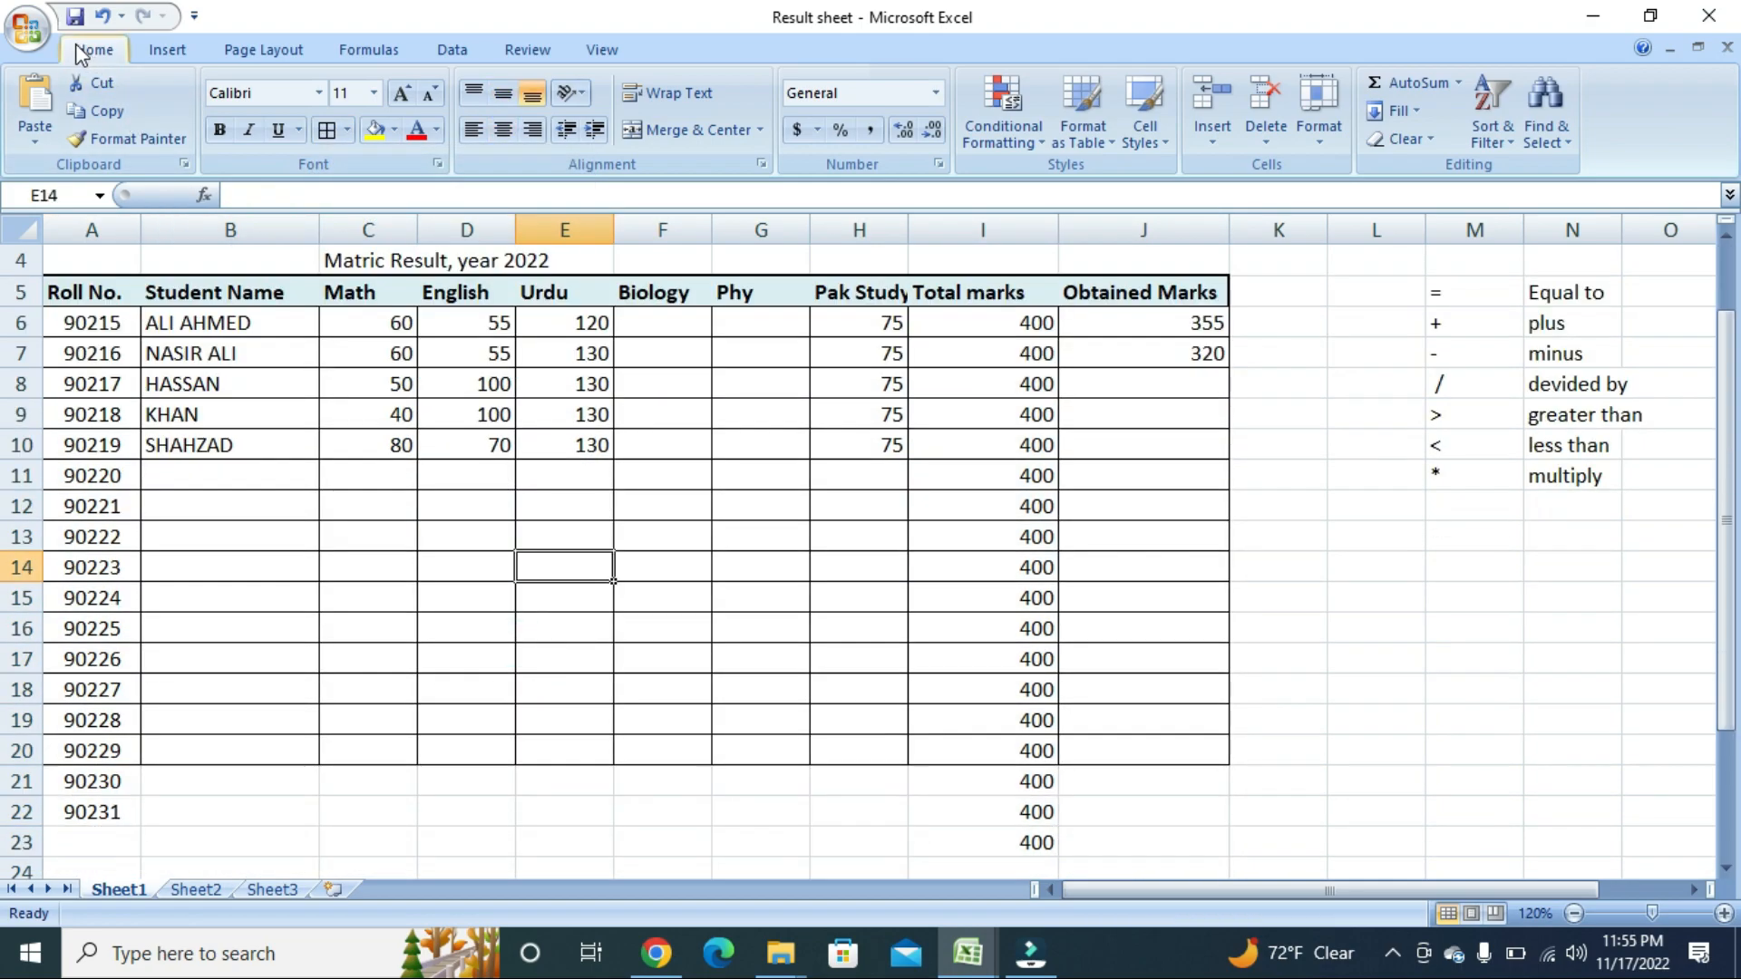
pyautogui.scroll(1, 389, 396)
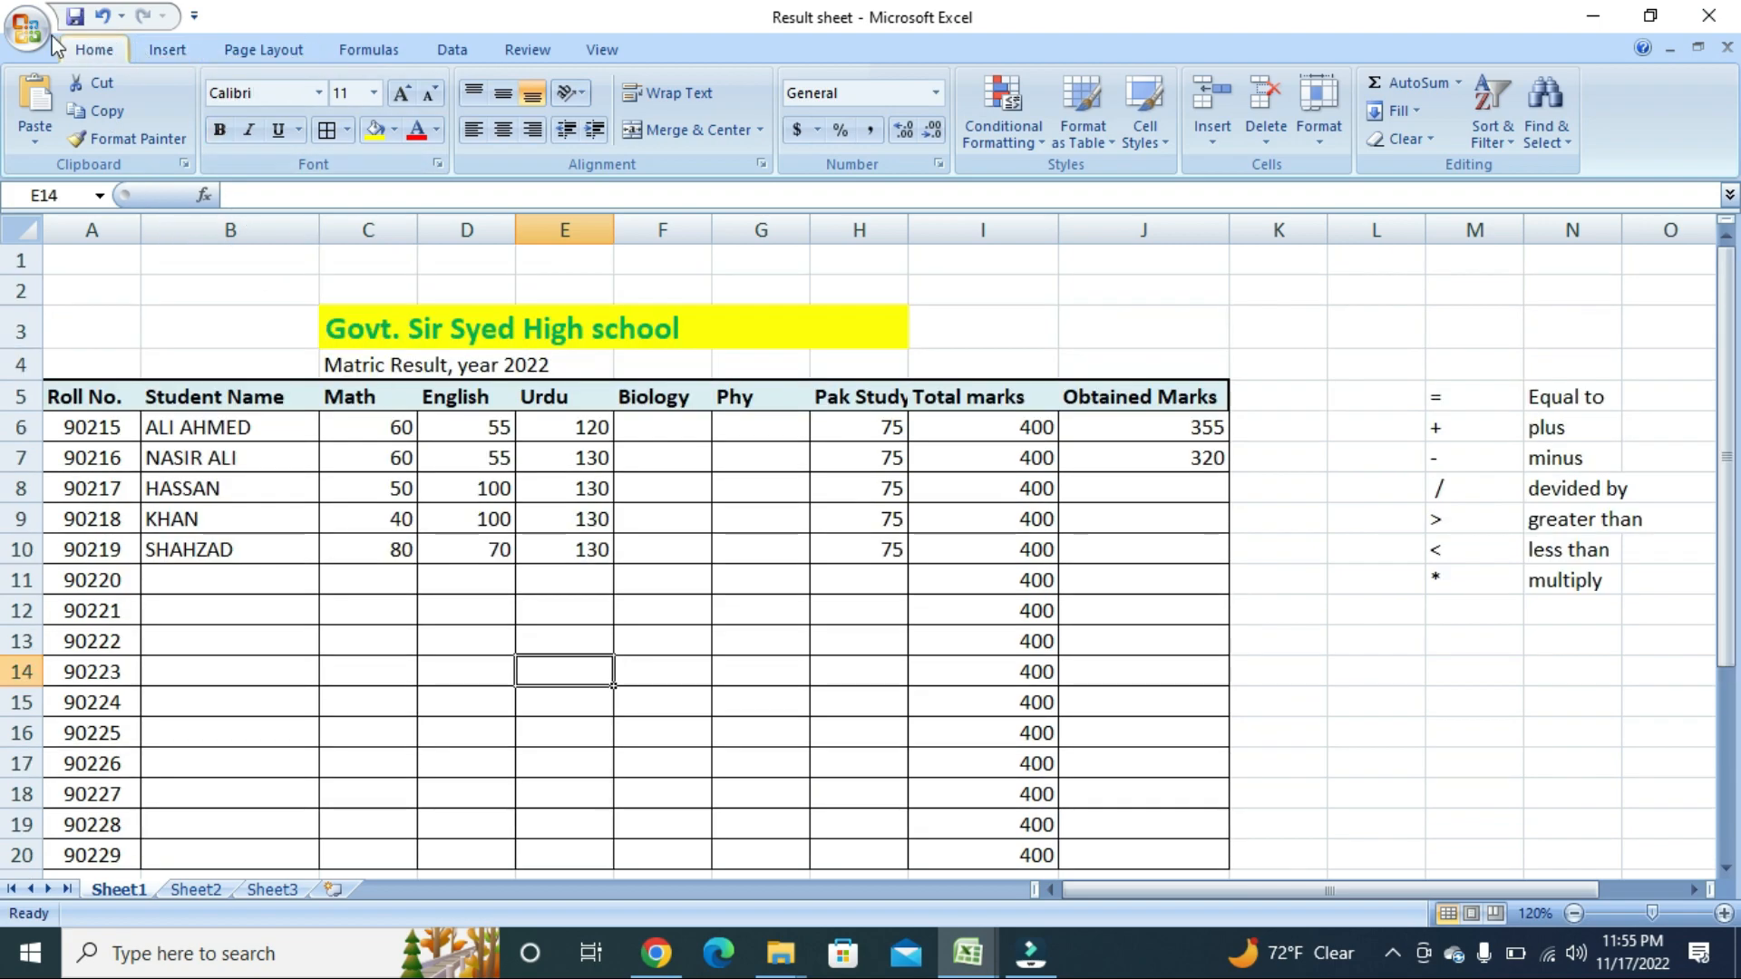
pyautogui.scroll(-3, 887, 435)
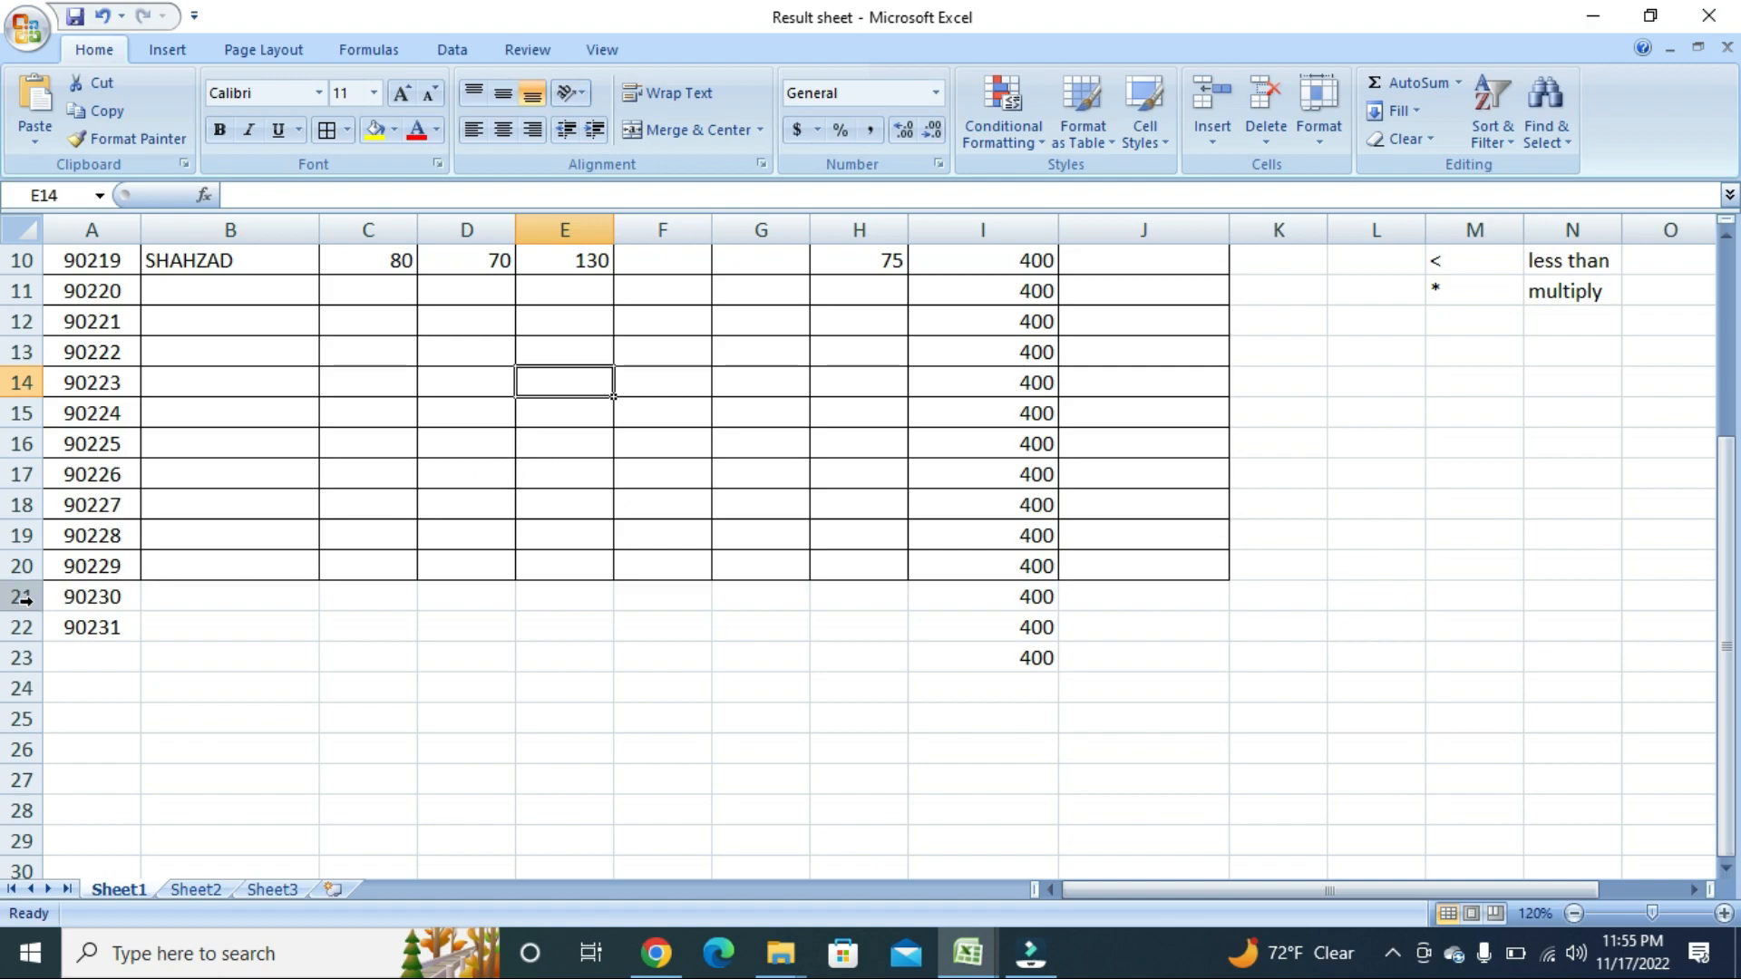
# Apply All Borders to A17:J23 so roll numbers up to 90231 are enclosed.
pyautogui.moveTo(84, 597); pyautogui.dragTo(94, 626)
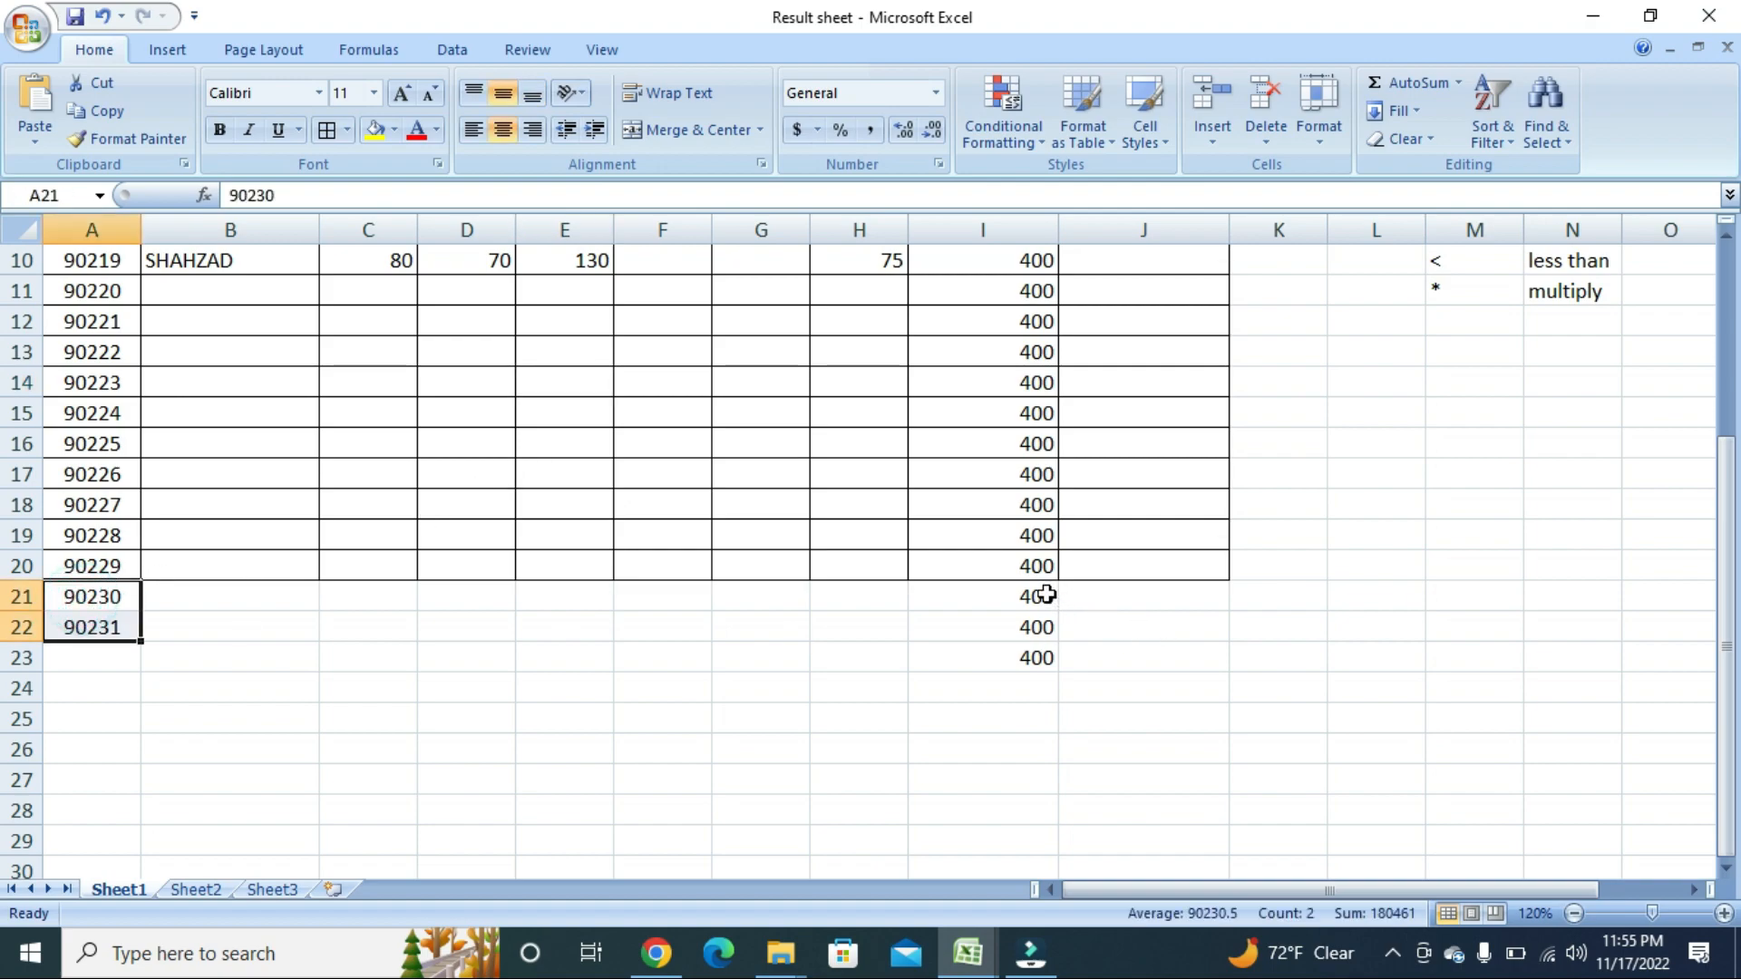
pyautogui.moveTo(1042, 595); pyautogui.dragTo(1034, 656)
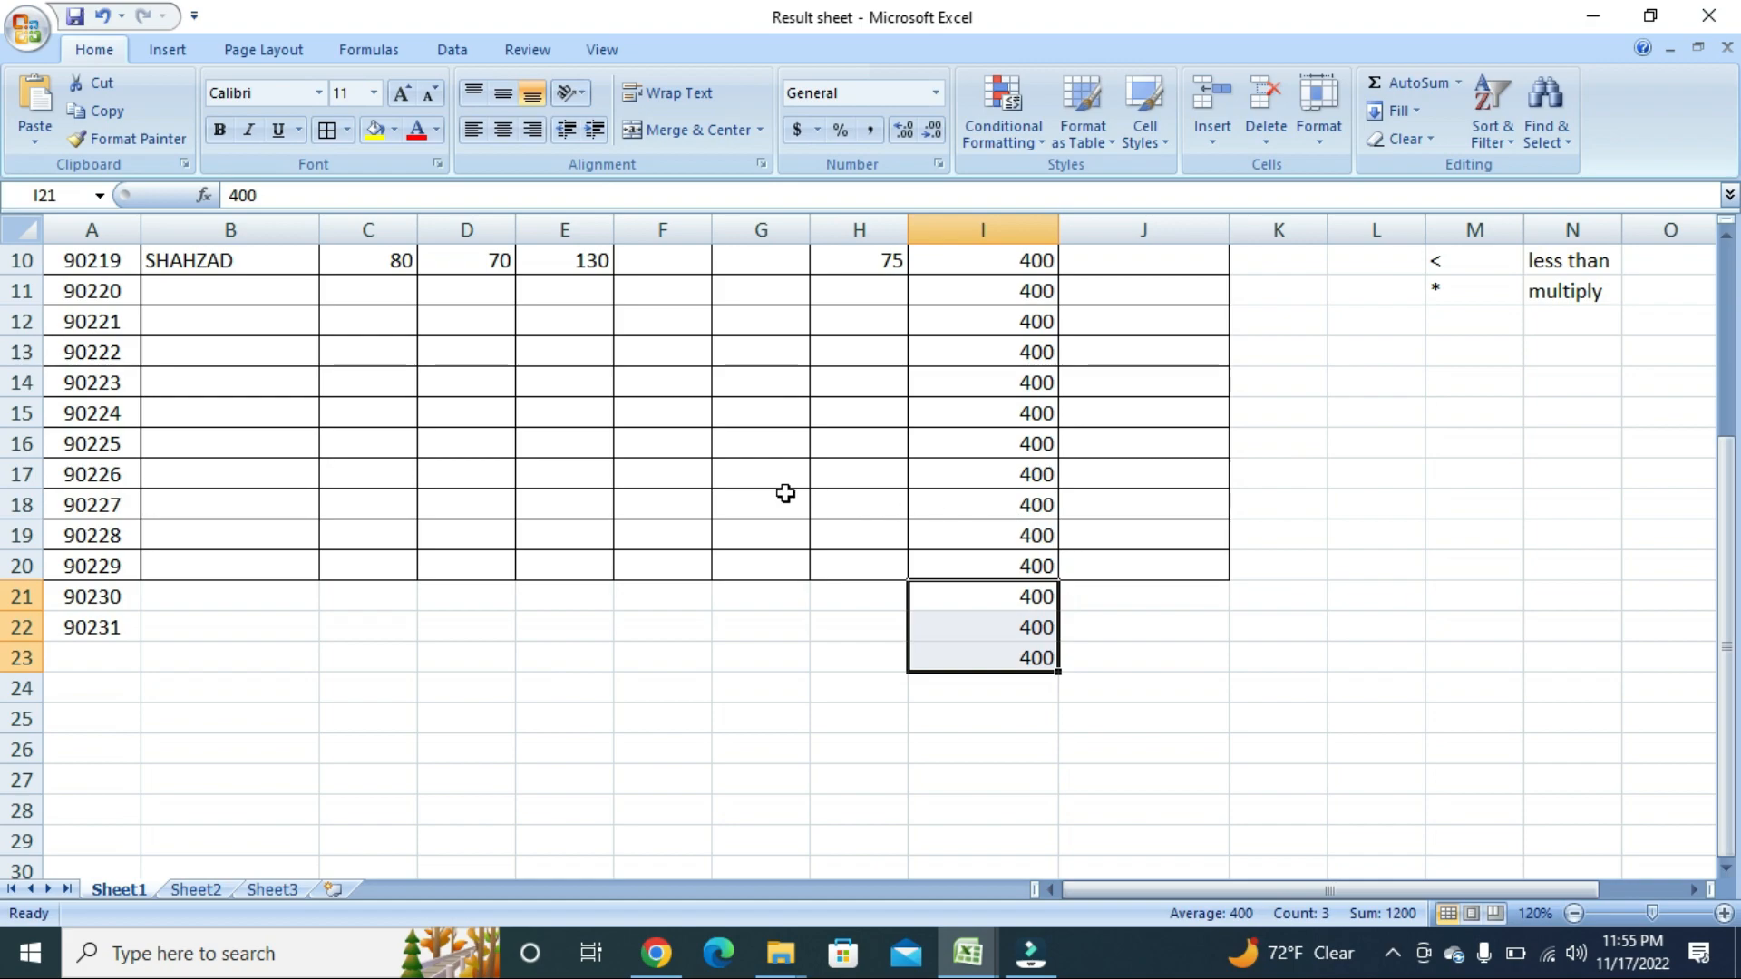
pyautogui.click(692, 475)
pyautogui.moveTo(69, 652); pyautogui.dragTo(1224, 462)
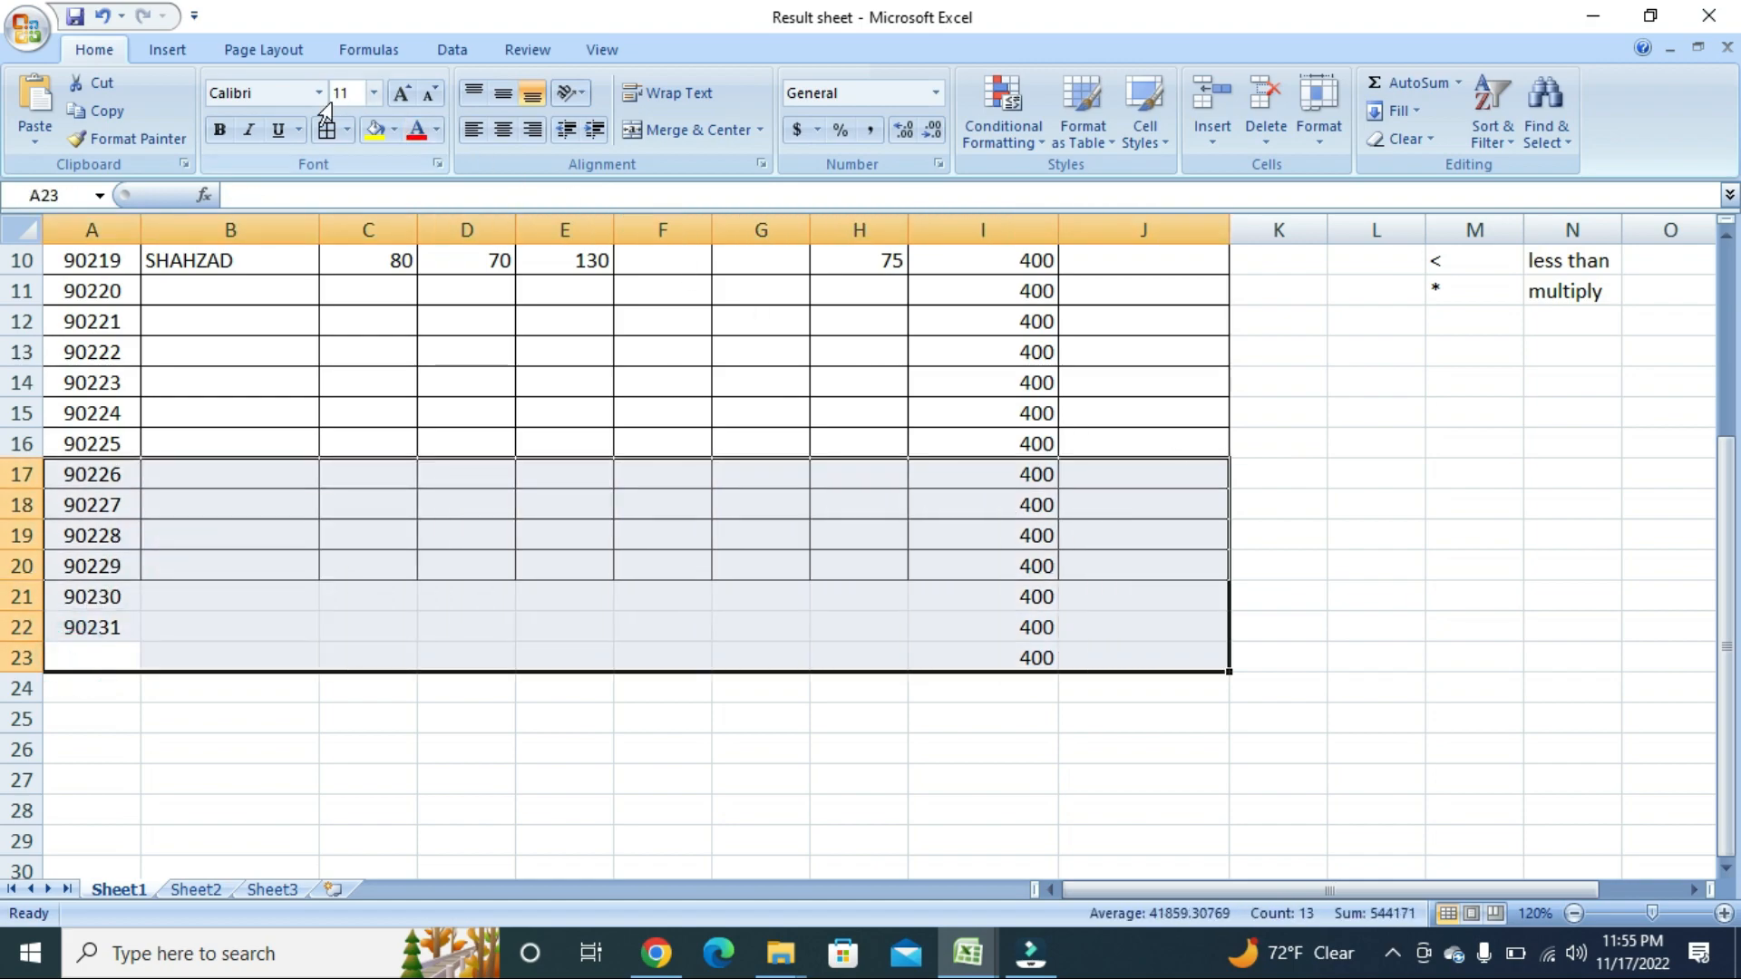
pyautogui.click(347, 130)
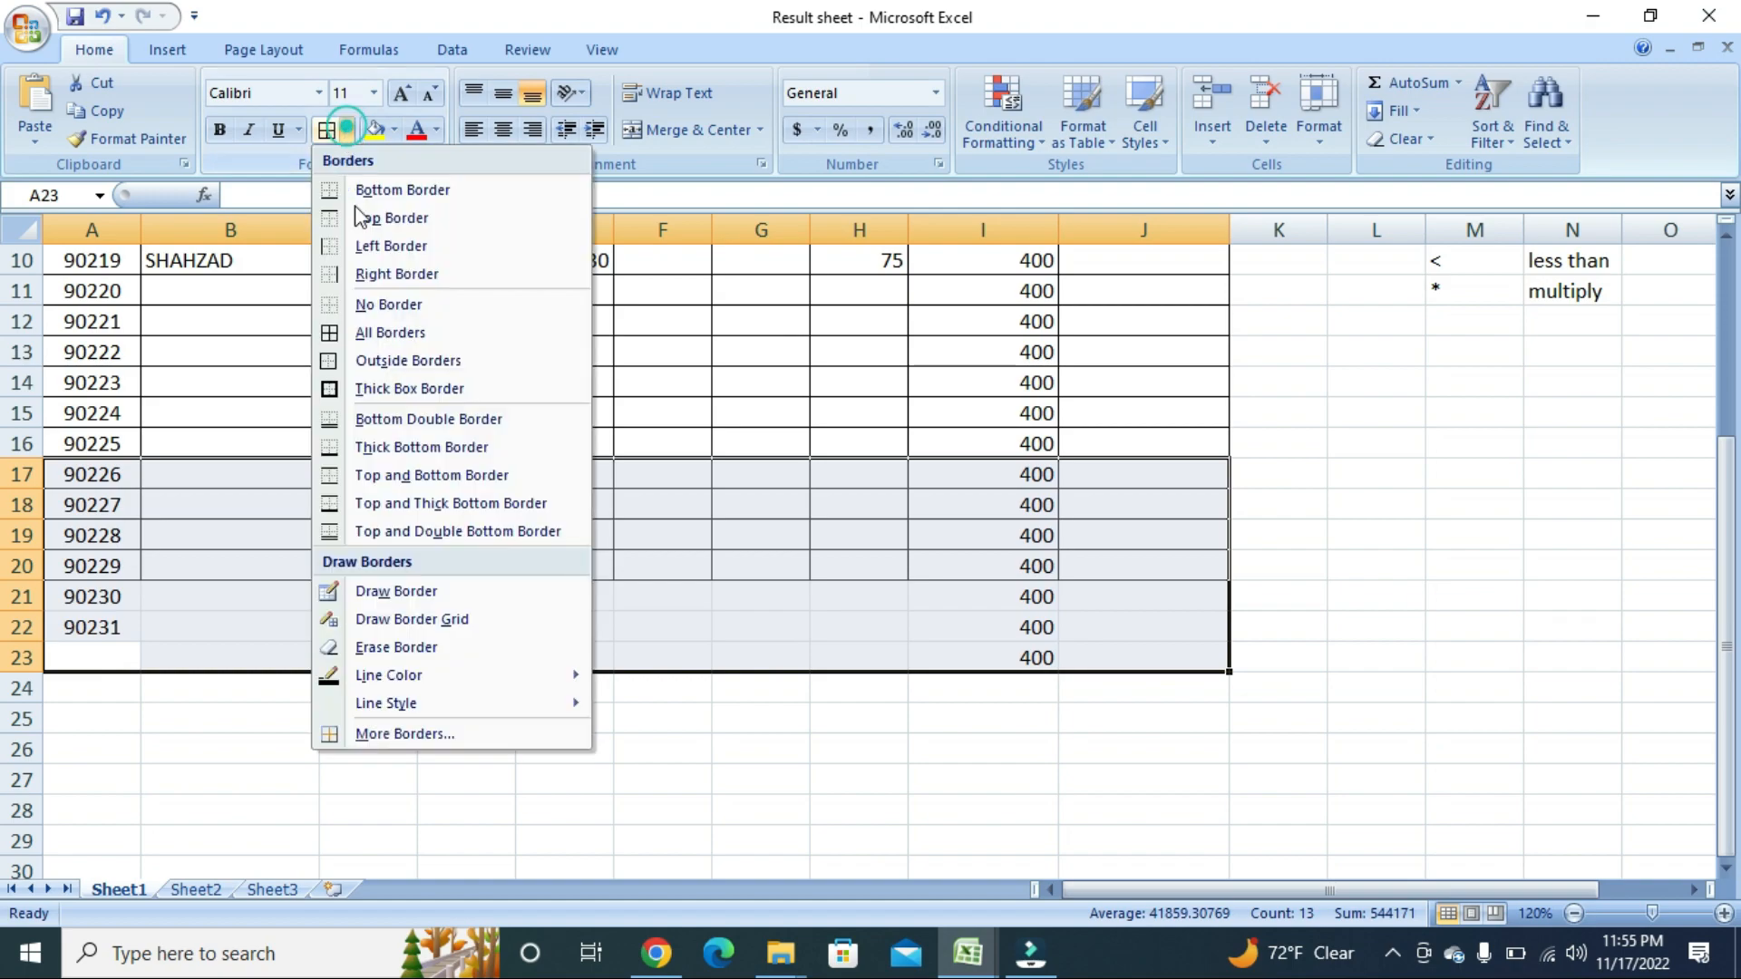
pyautogui.click(367, 332)
pyautogui.click(535, 492)
pyautogui.scroll(3, 536, 491)
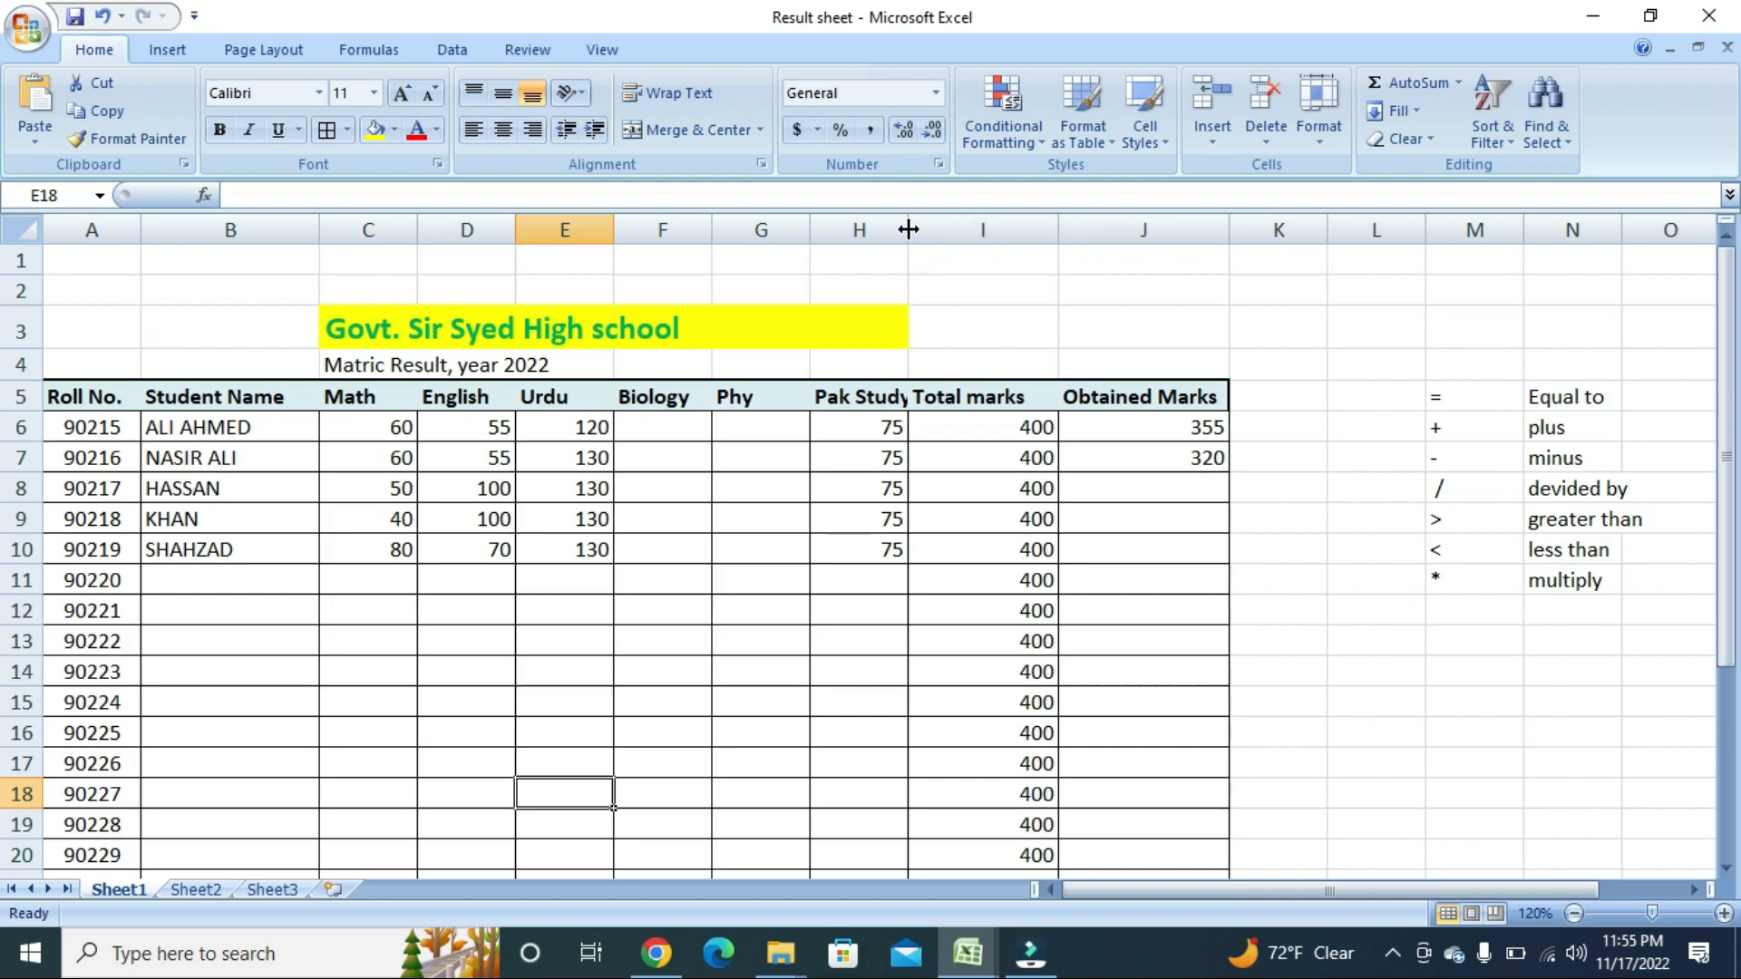
# Widen column H so 'Pak Study' shows in full, then select the empty cells G3:H3.
pyautogui.moveTo(908, 229); pyautogui.dragTo(972, 233)
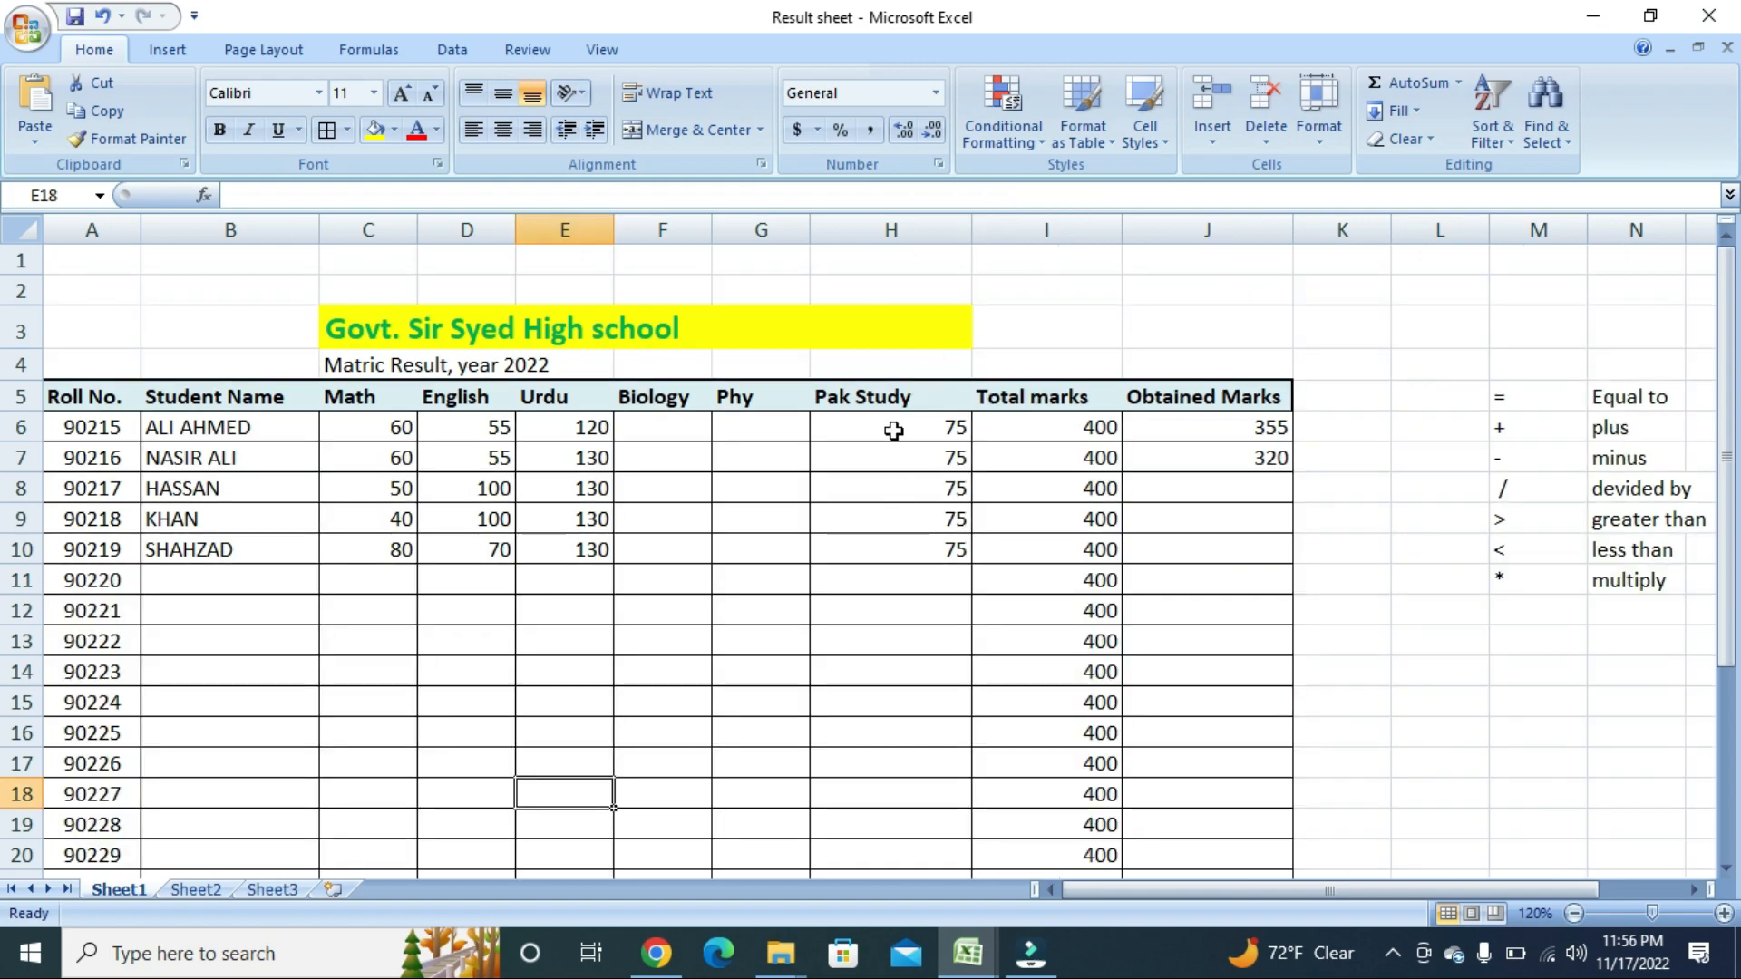
pyautogui.moveTo(761, 327); pyautogui.dragTo(898, 326)
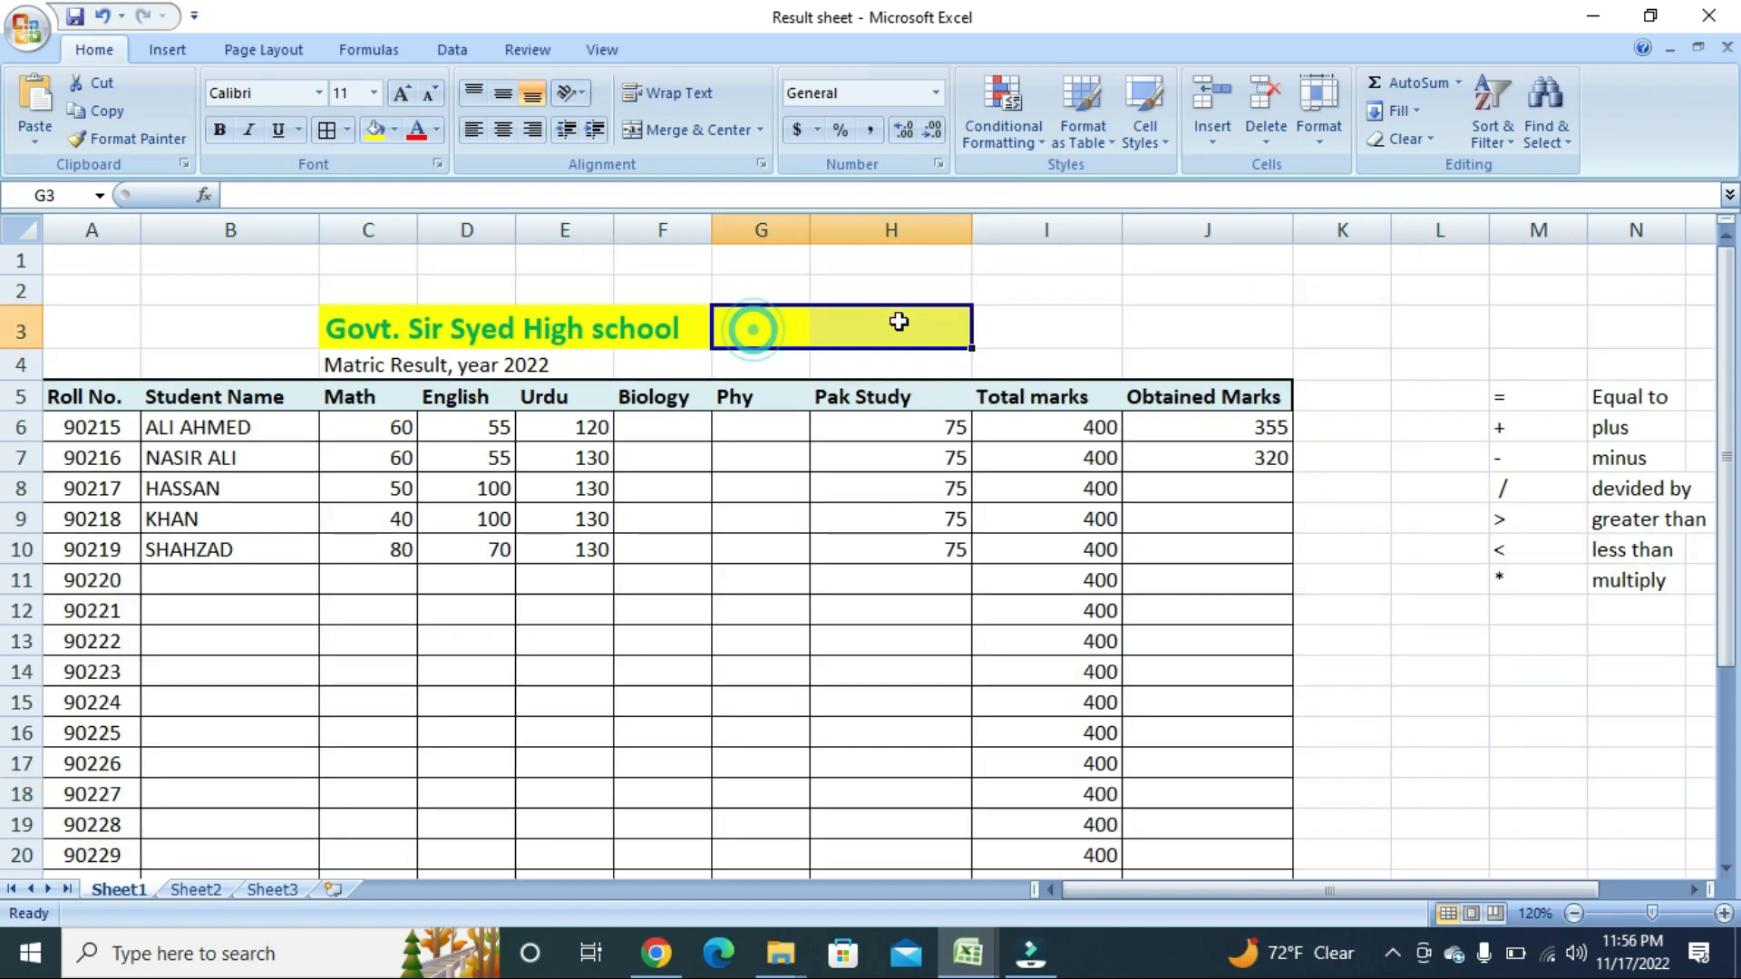
pyautogui.click(394, 129)
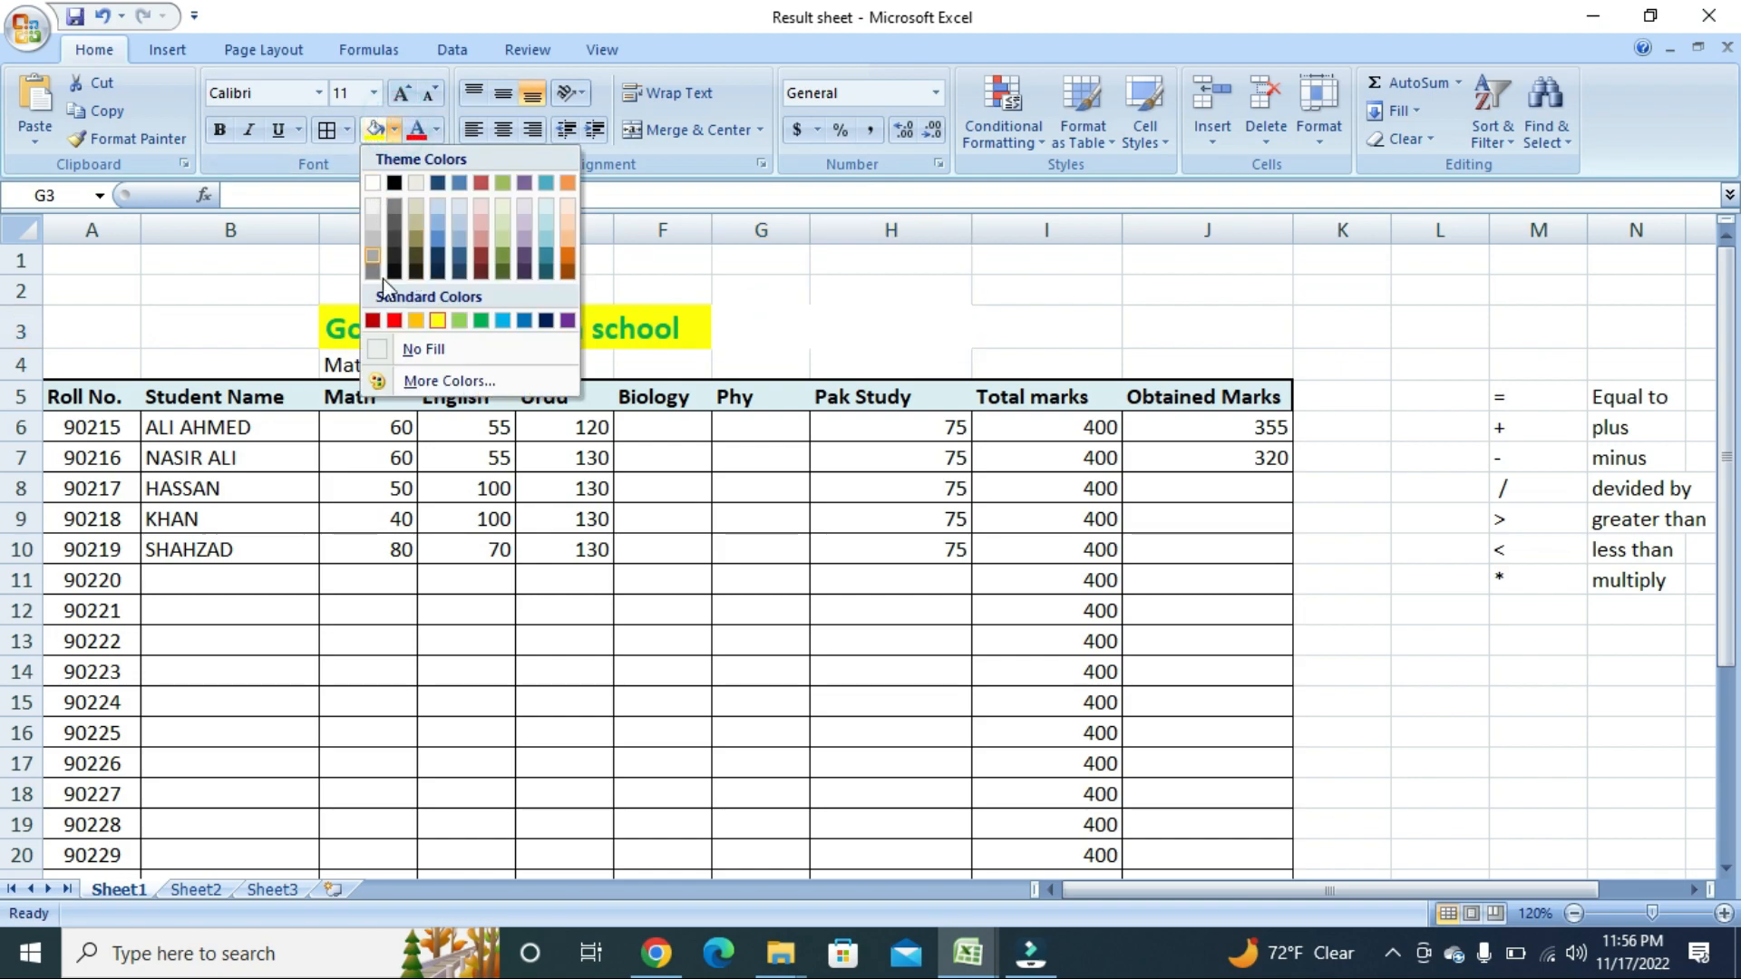
pyautogui.click(413, 349)
pyautogui.click(803, 328)
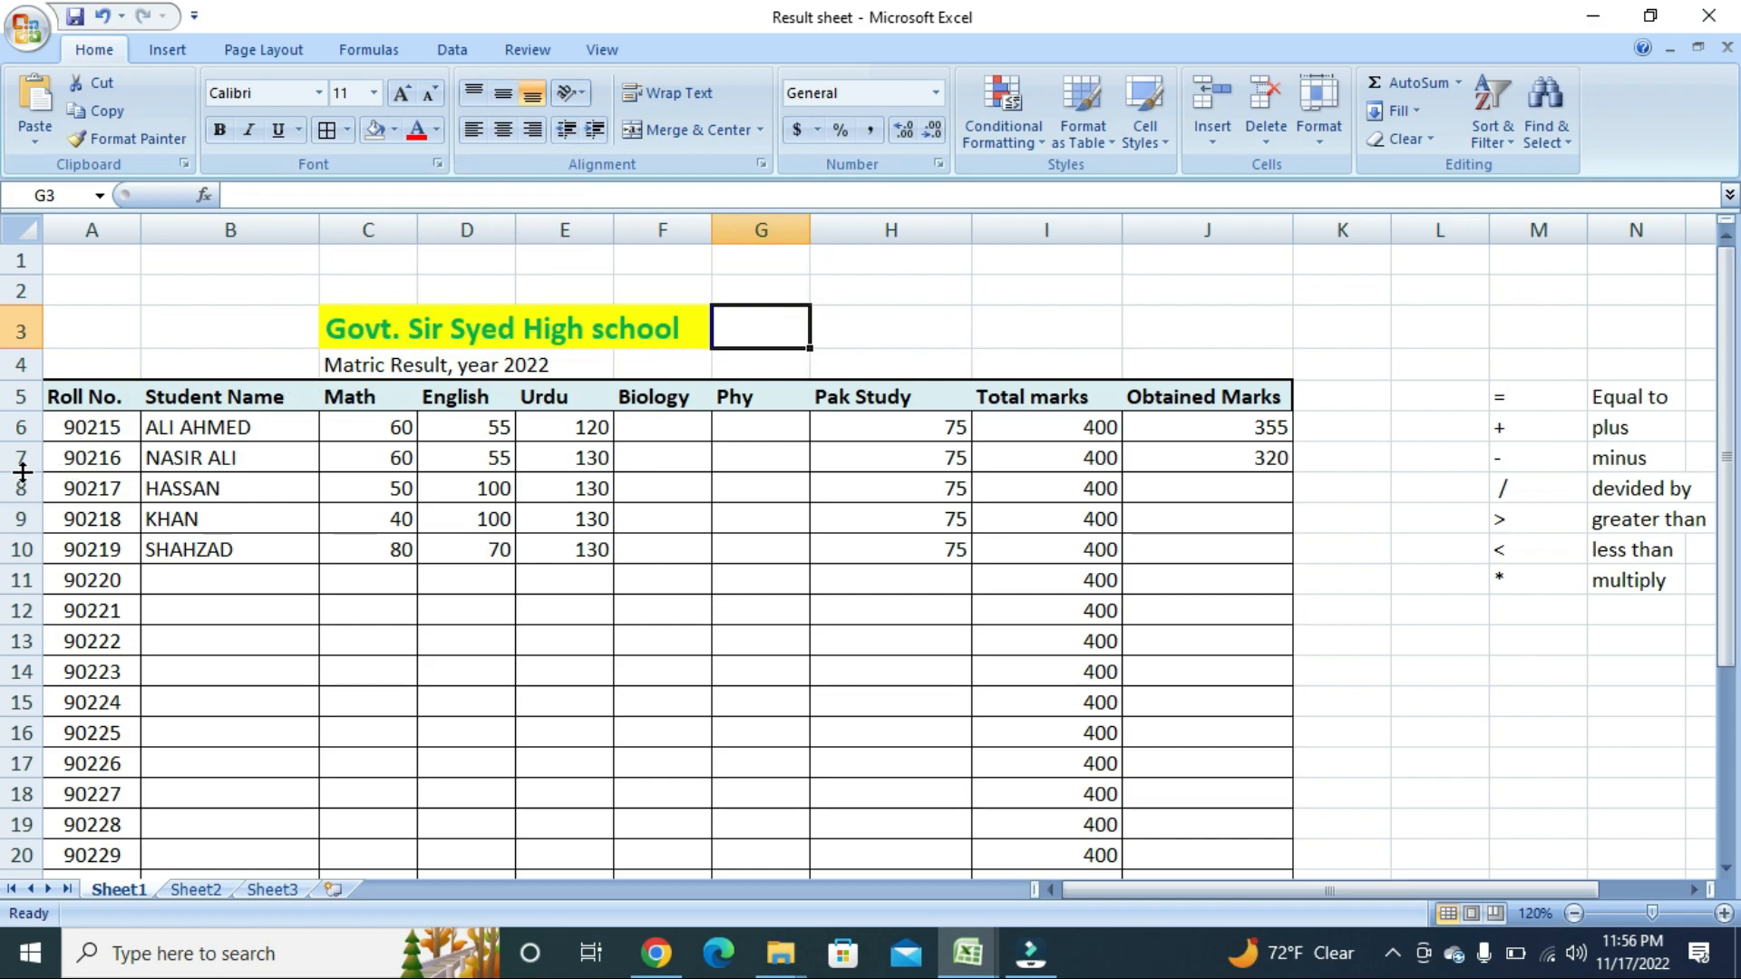
pyautogui.moveTo(21, 471)
pyautogui.mouseDown()
pyautogui.moveTo(22, 583)
pyautogui.moveTo(22, 485)
pyautogui.mouseUp()
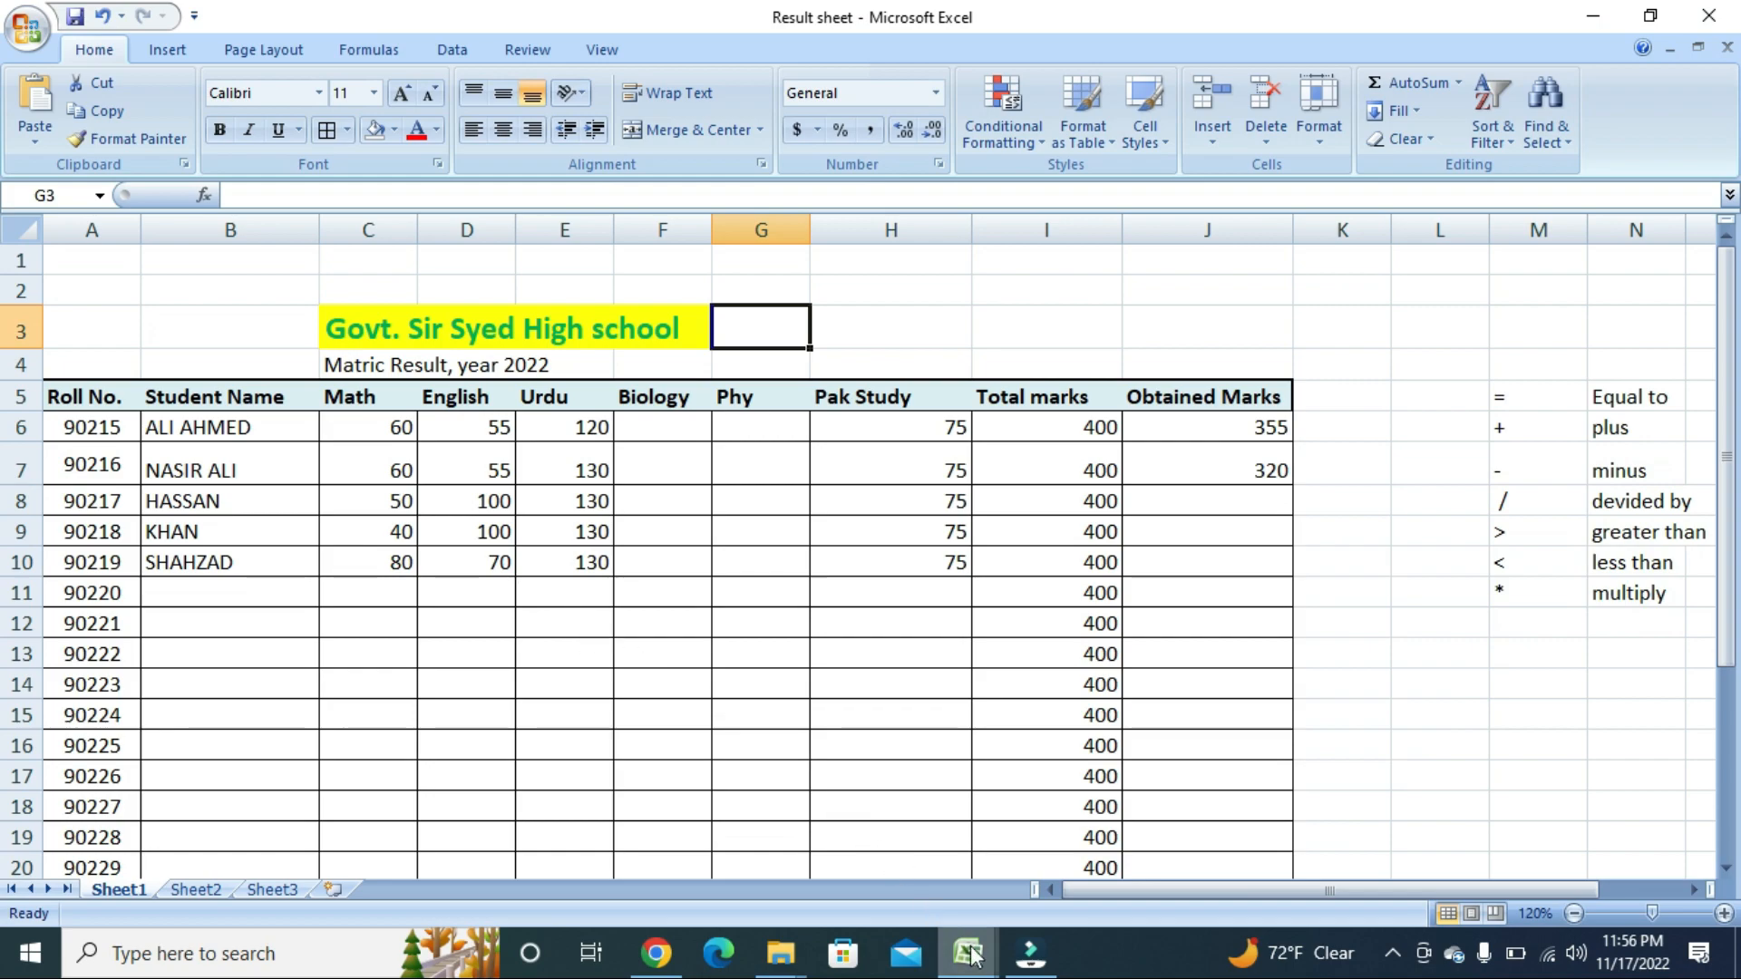
# Switch to Emp Attendance List for I.T and check its S. No, Emp ID, Attendance Status, Time Out headers.
pyautogui.moveTo(974, 959)
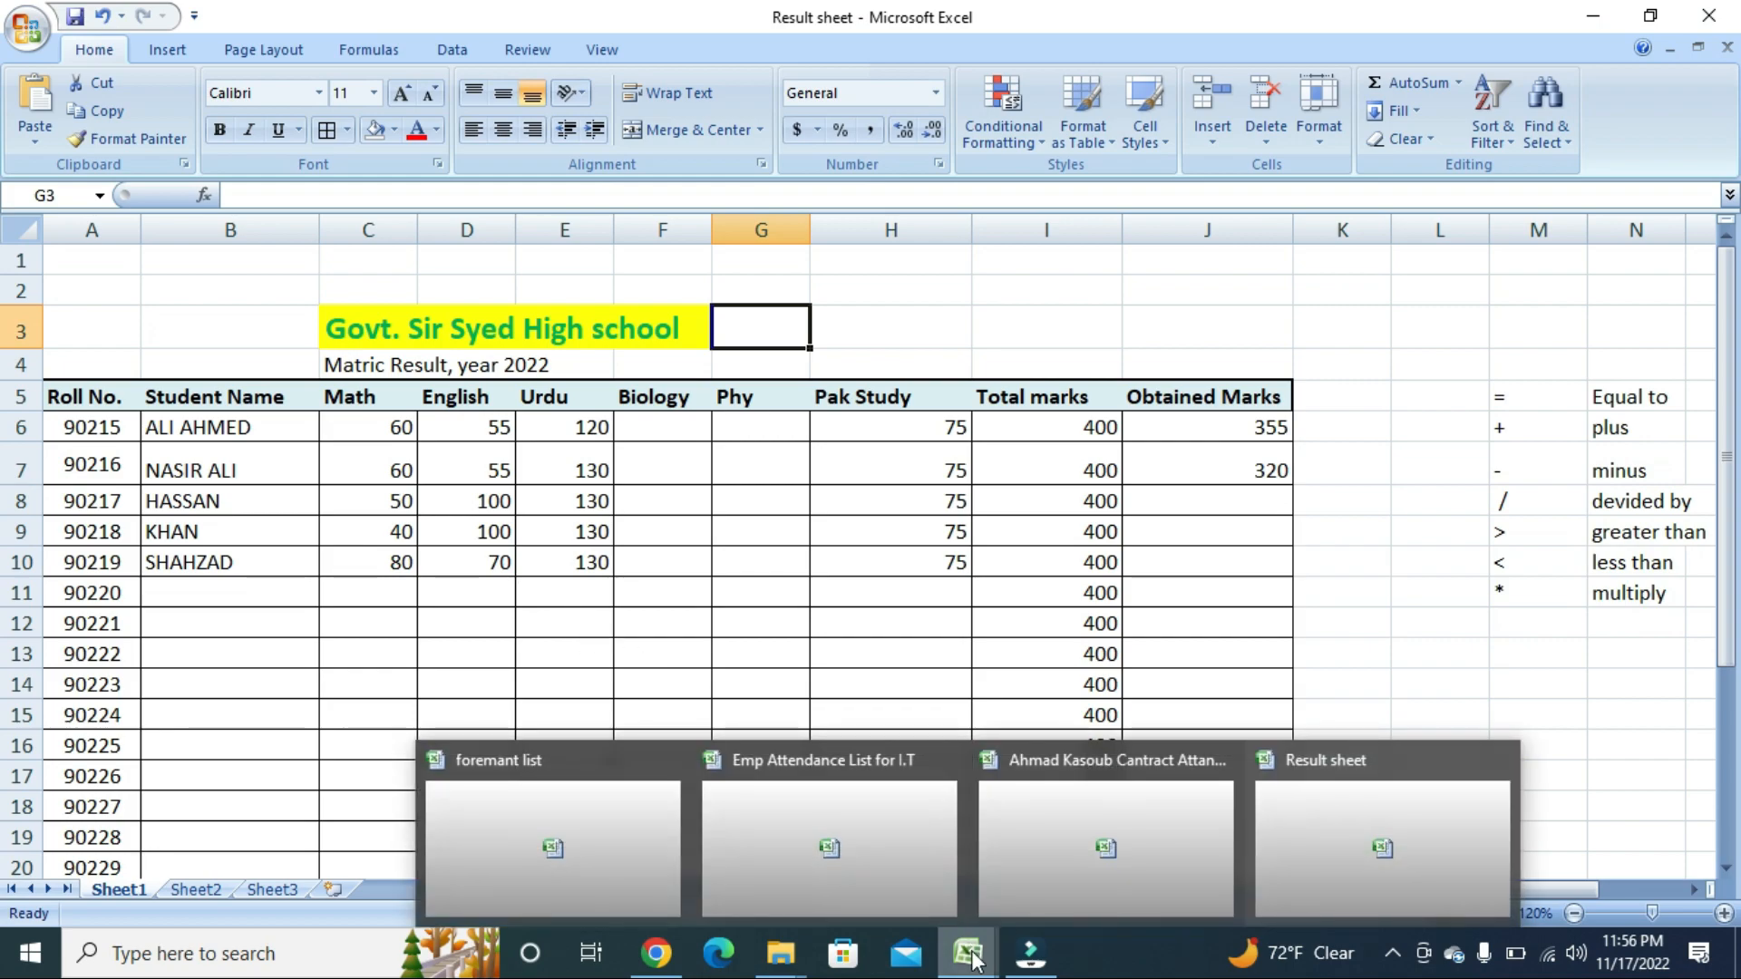
pyautogui.click(893, 784)
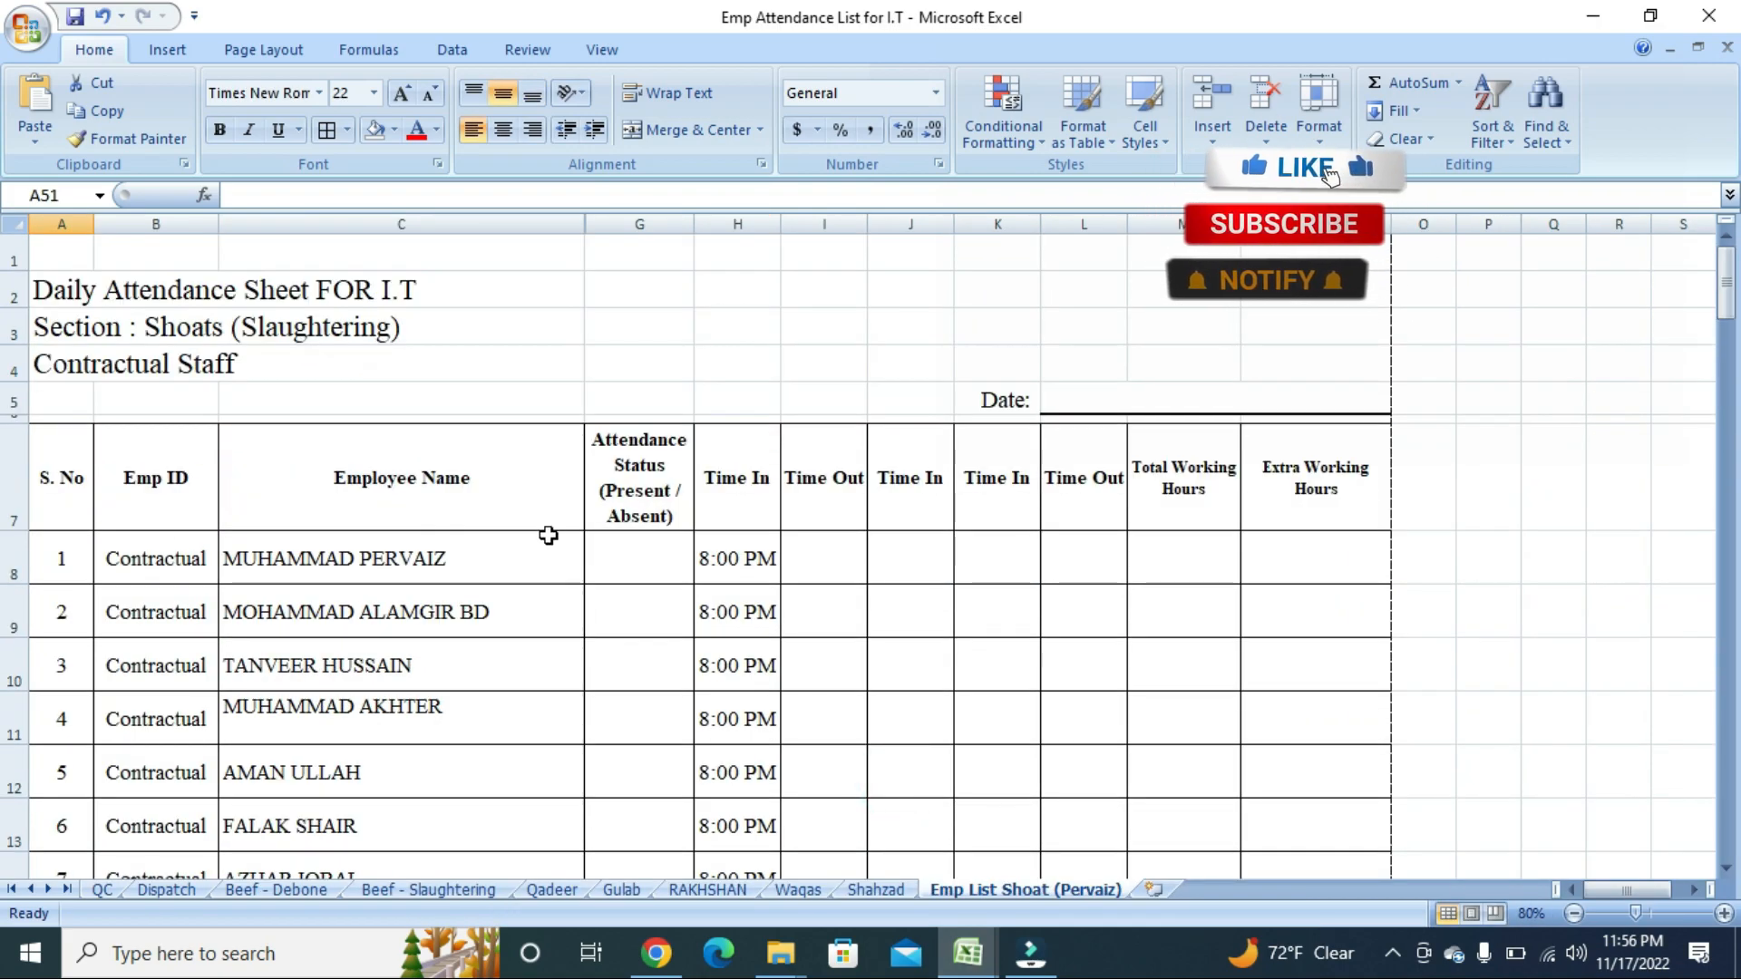
pyautogui.scroll(-7, 548, 535)
pyautogui.scroll(7, 548, 535)
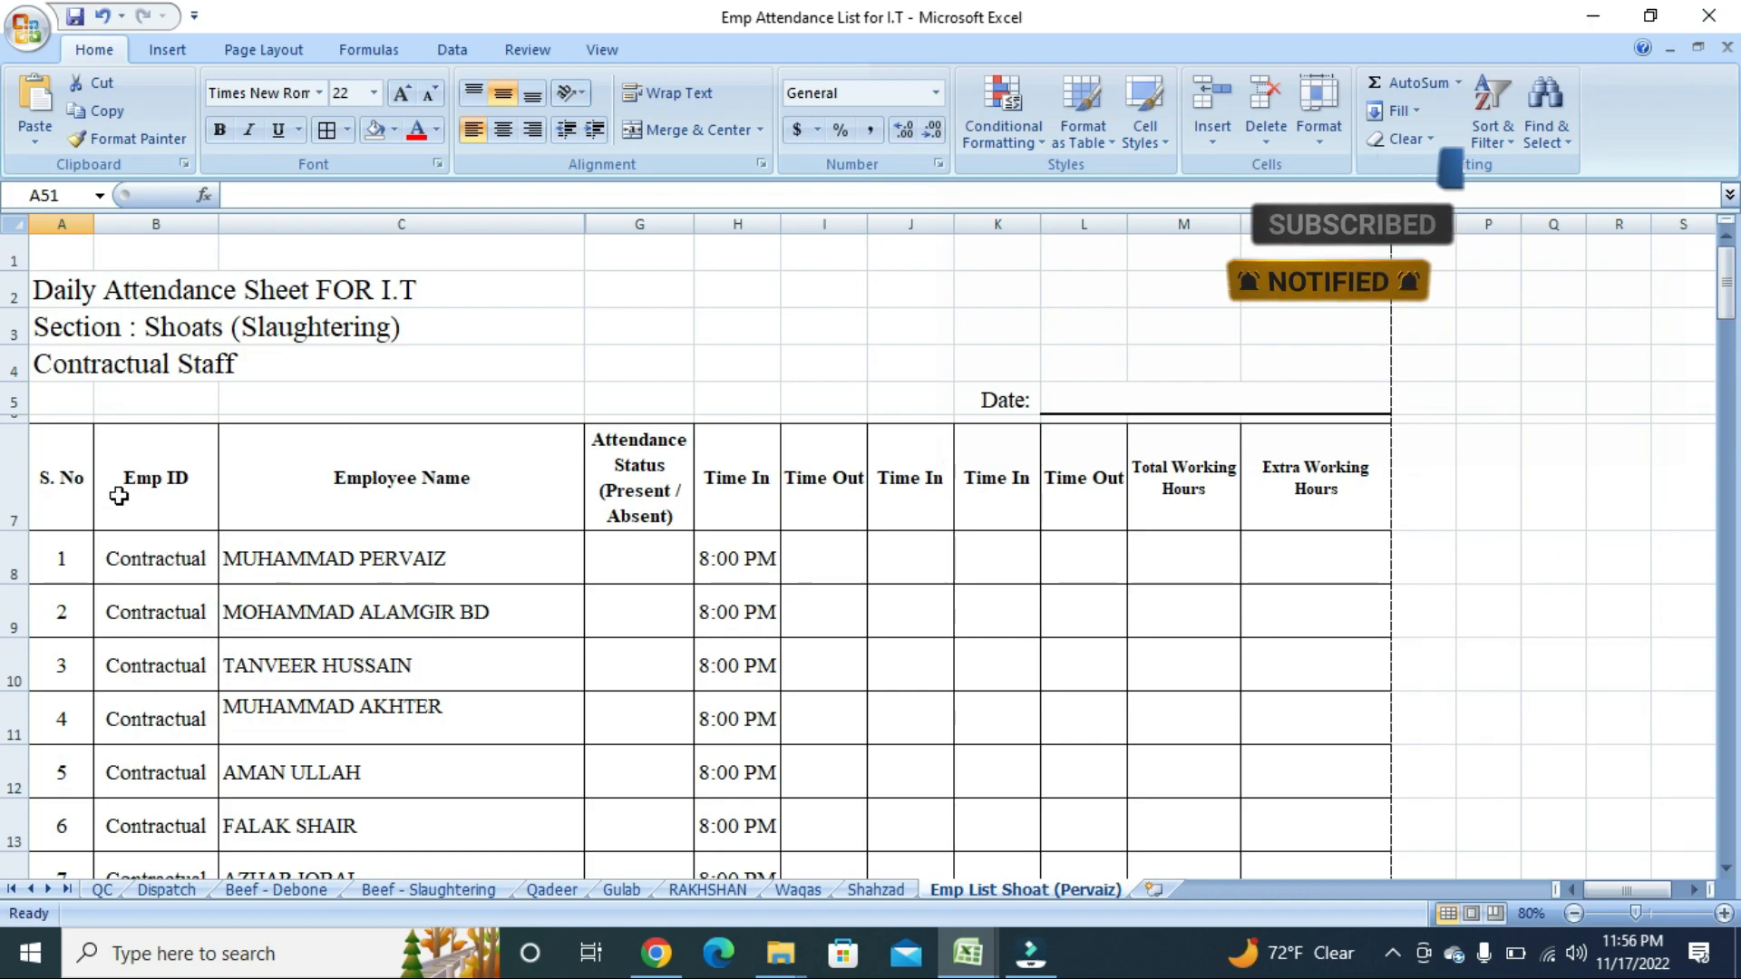
pyautogui.click(58, 476)
pyautogui.click(157, 490)
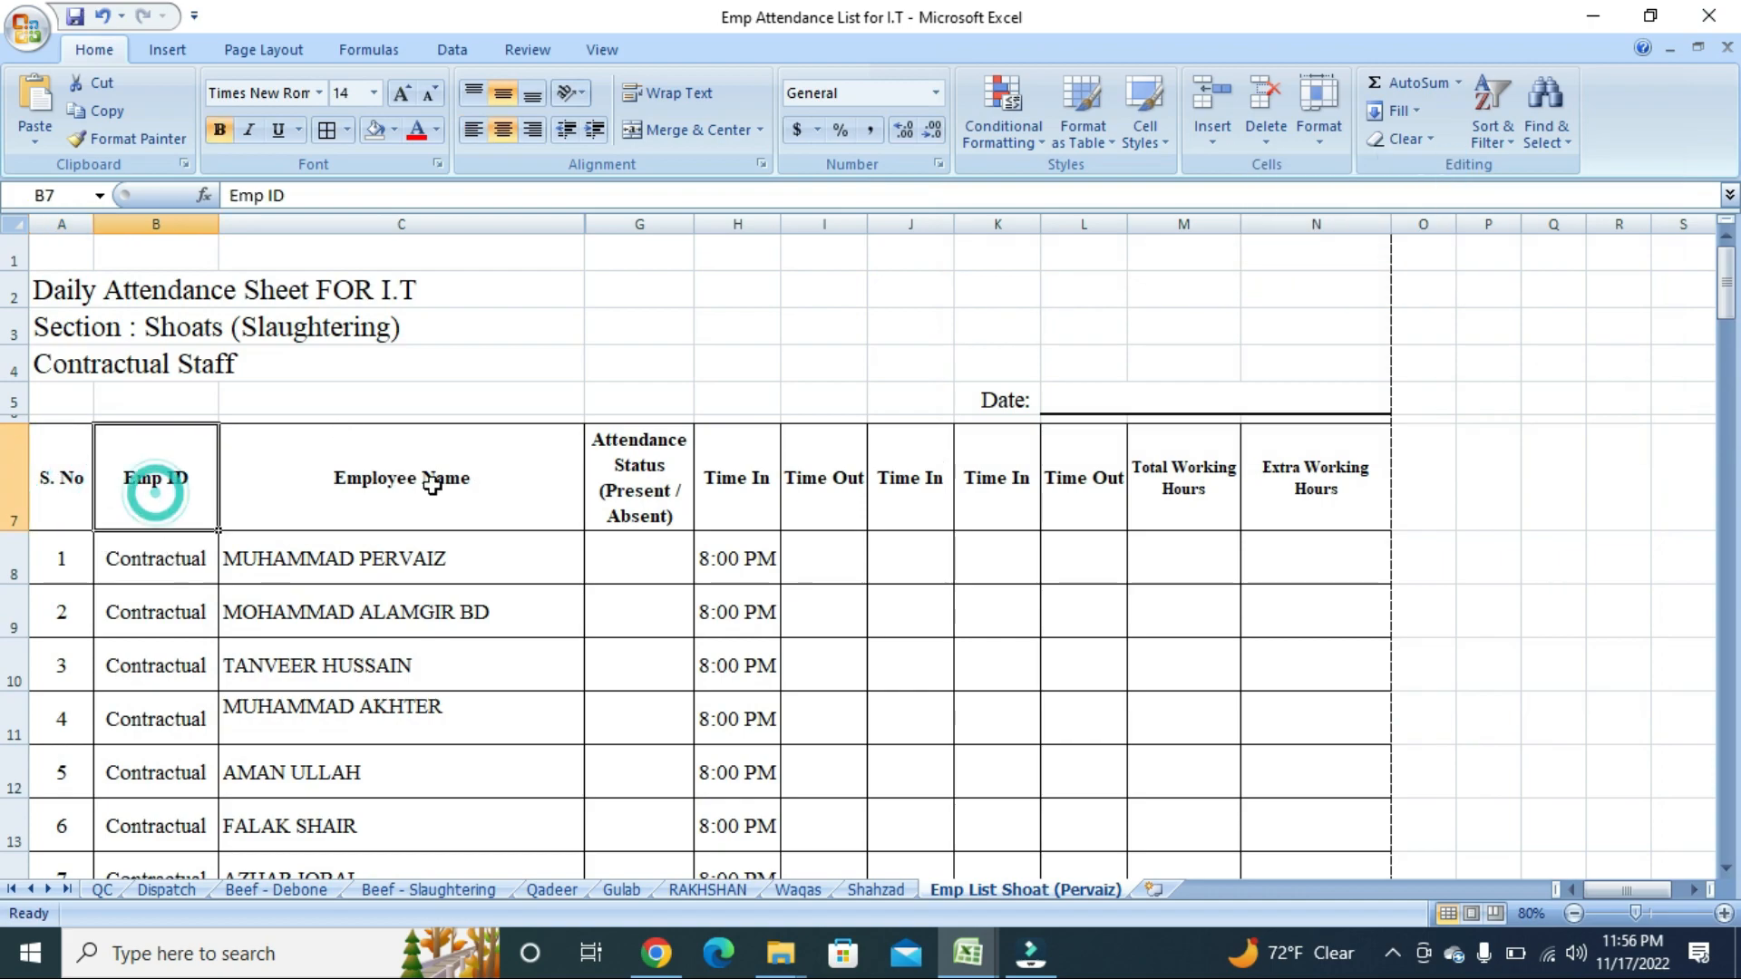
pyautogui.click(682, 471)
pyautogui.click(824, 466)
pyautogui.scroll(-1, 874, 466)
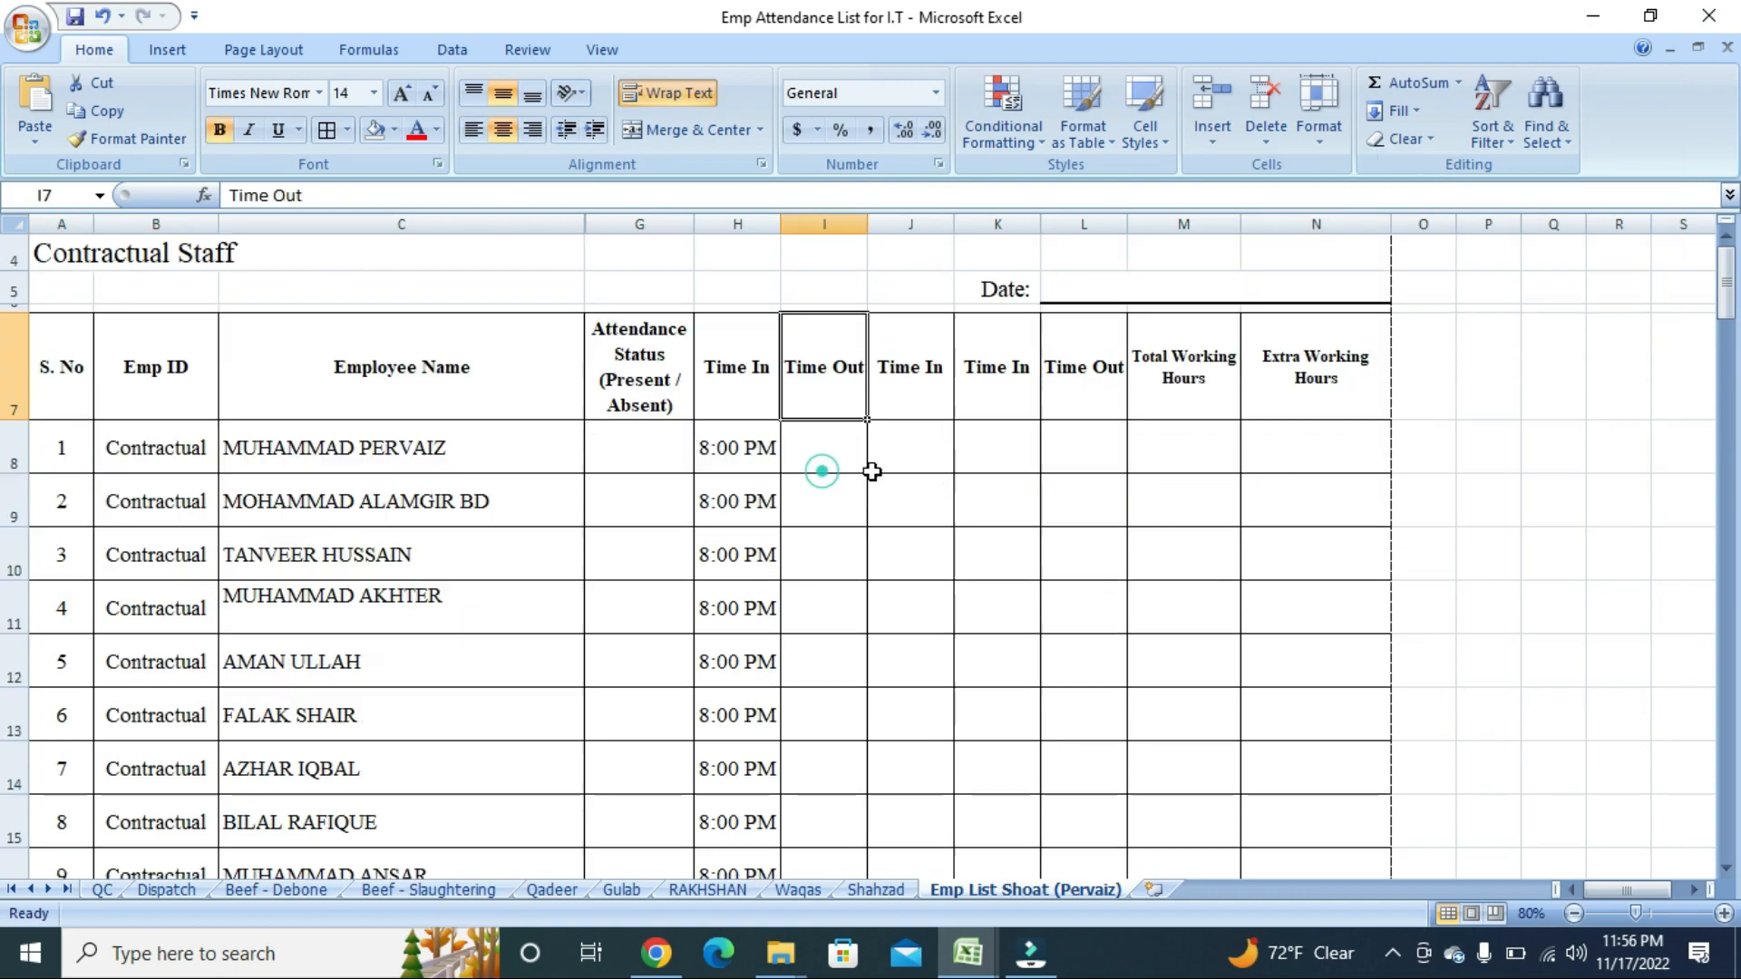
pyautogui.scroll(-1, 882, 436)
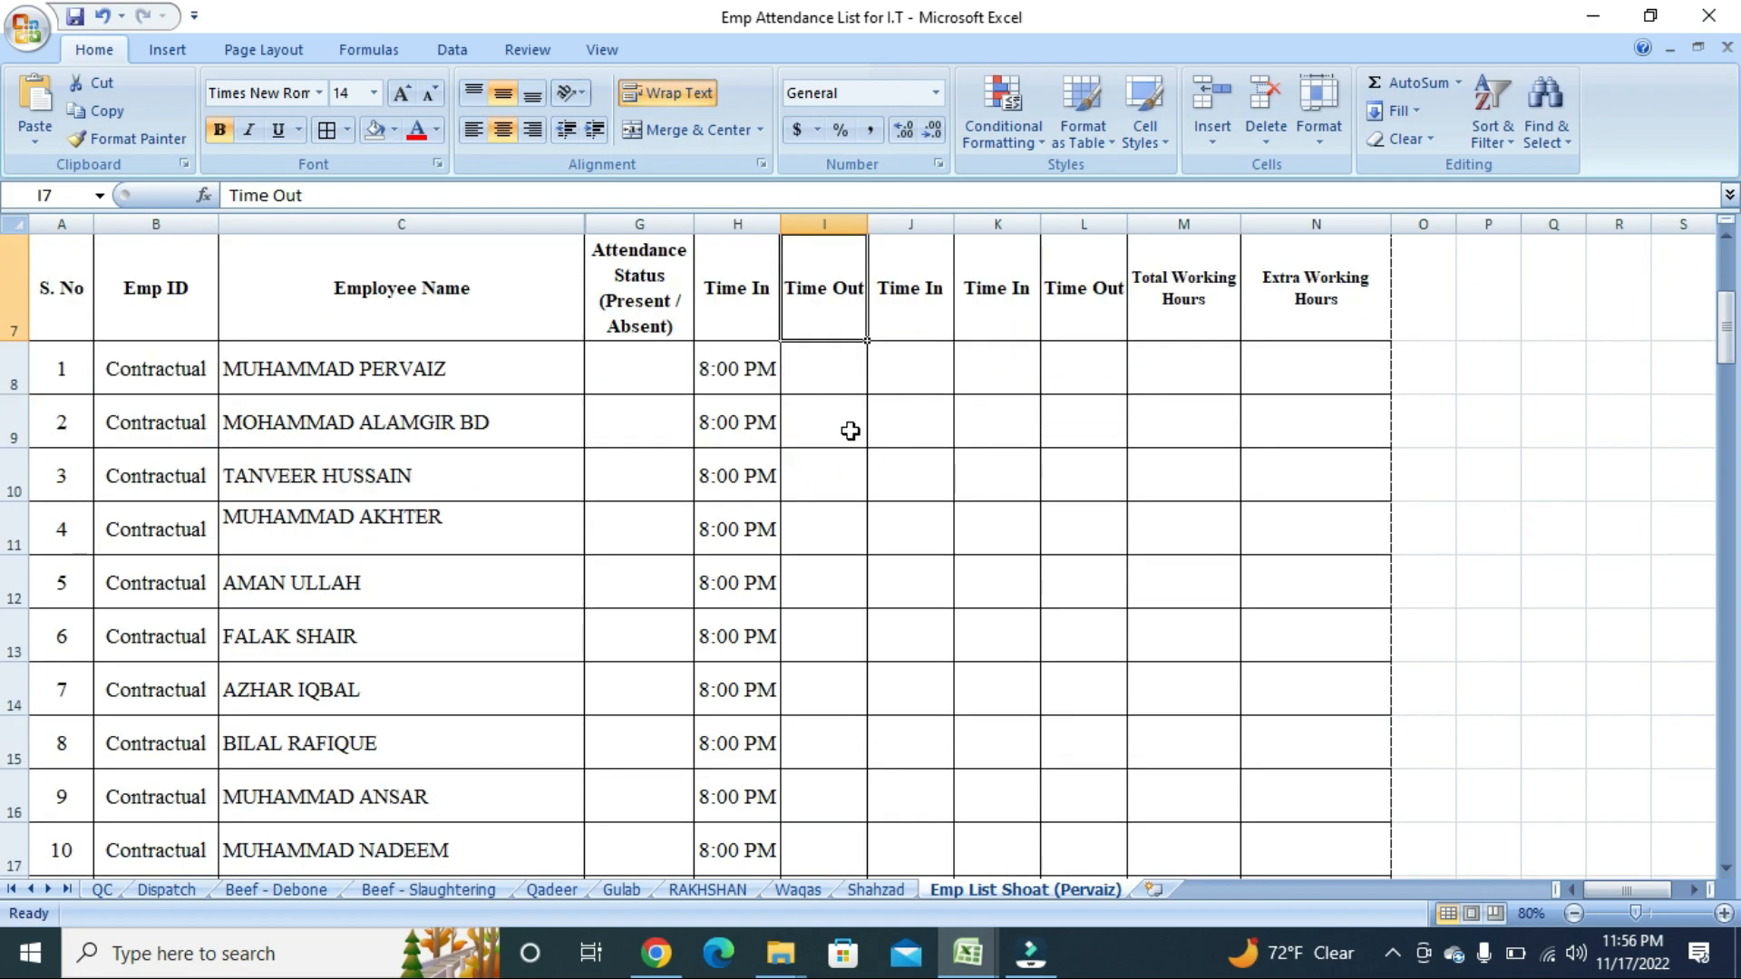
pyautogui.scroll(1, 421, 409)
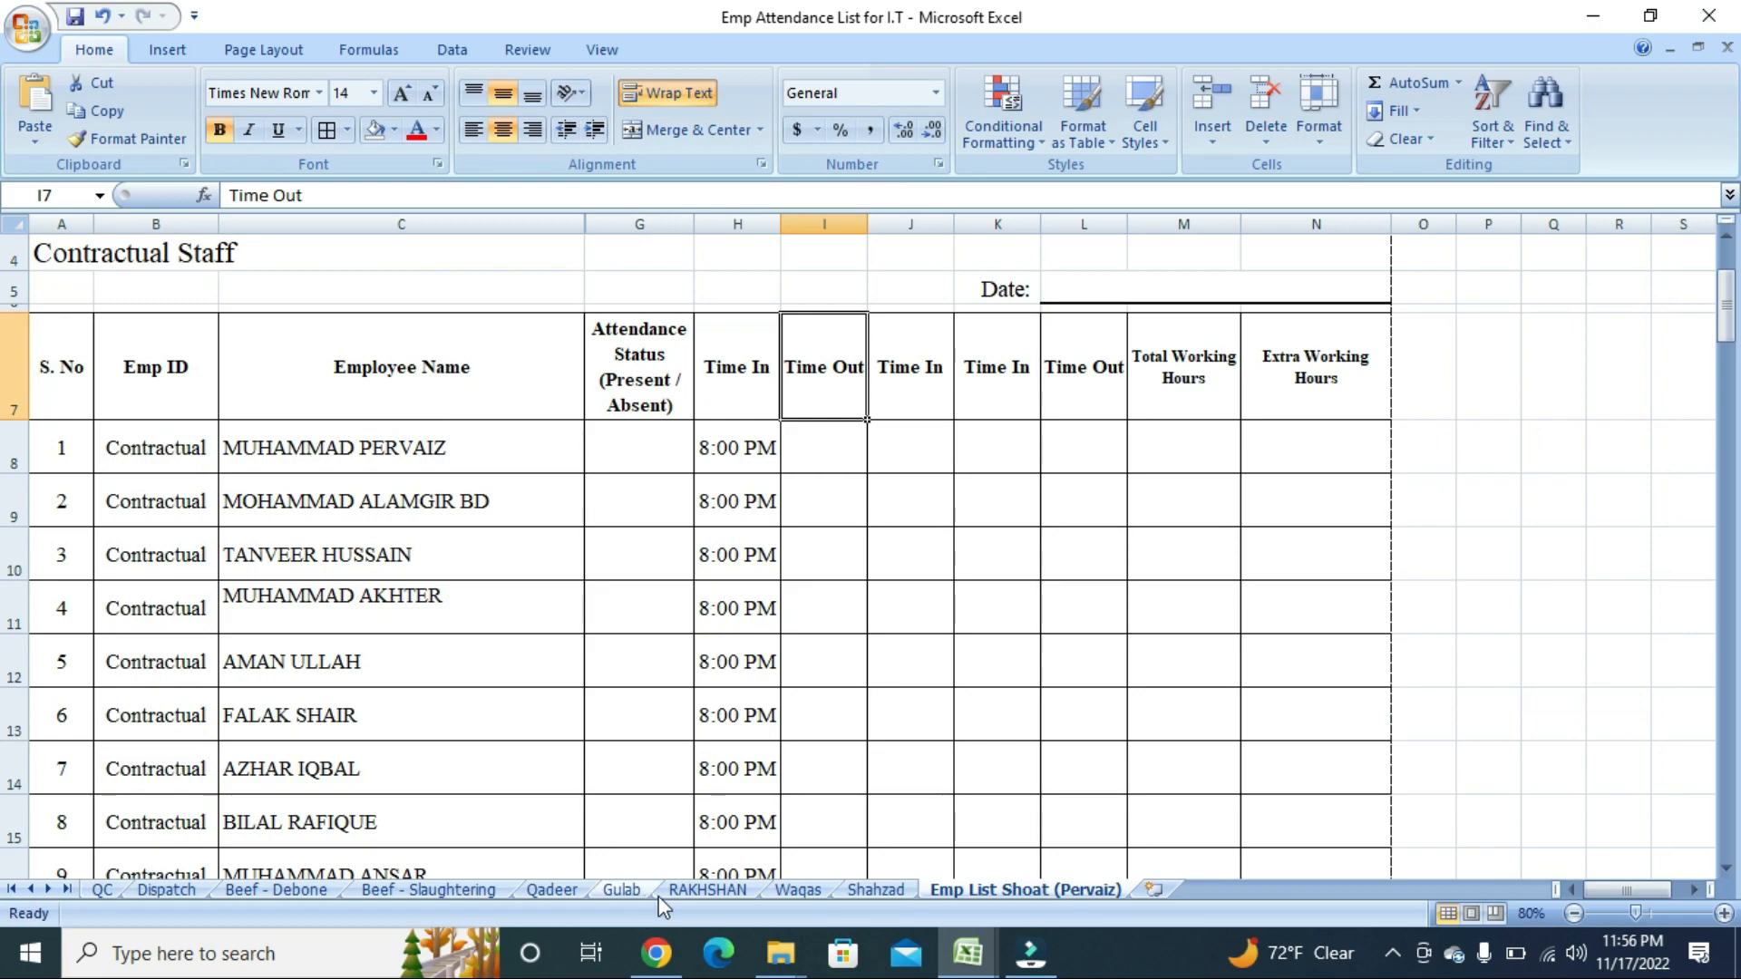
# Go to the RAKHSHAN sheet, check its Employee Name and Total Working Hours headers, and select N9.
pyautogui.click(716, 897)
pyautogui.scroll(-3, 610, 668)
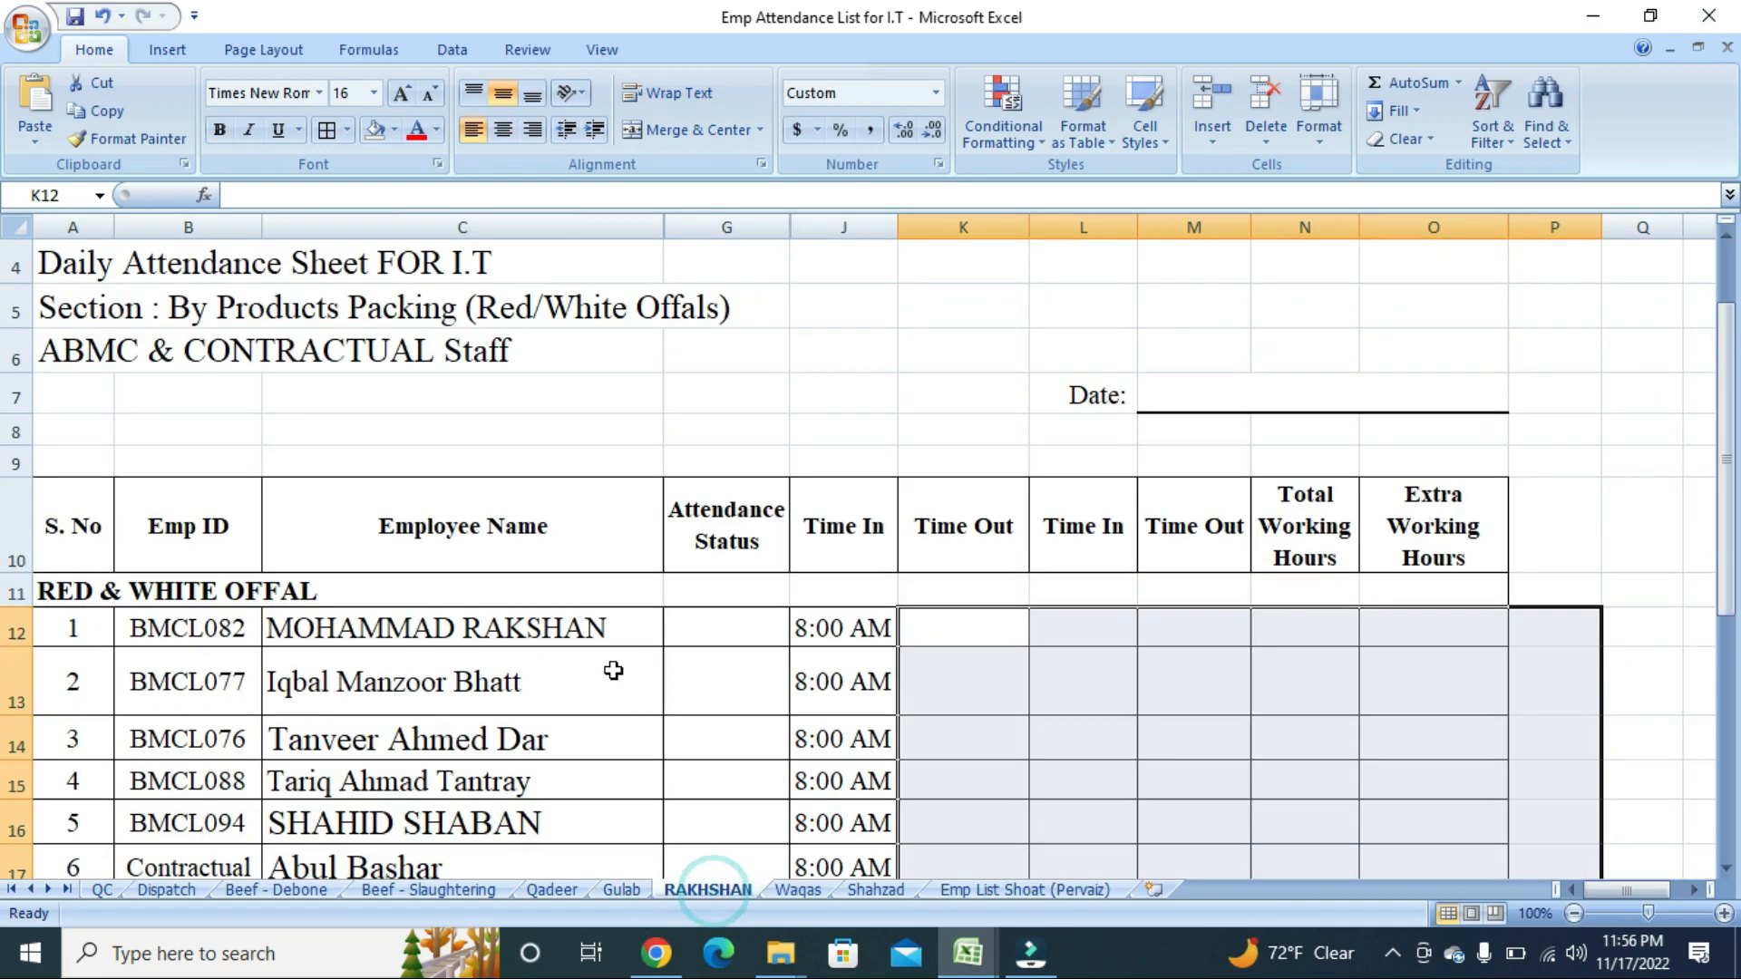
pyautogui.click(618, 621)
pyautogui.scroll(3, 610, 580)
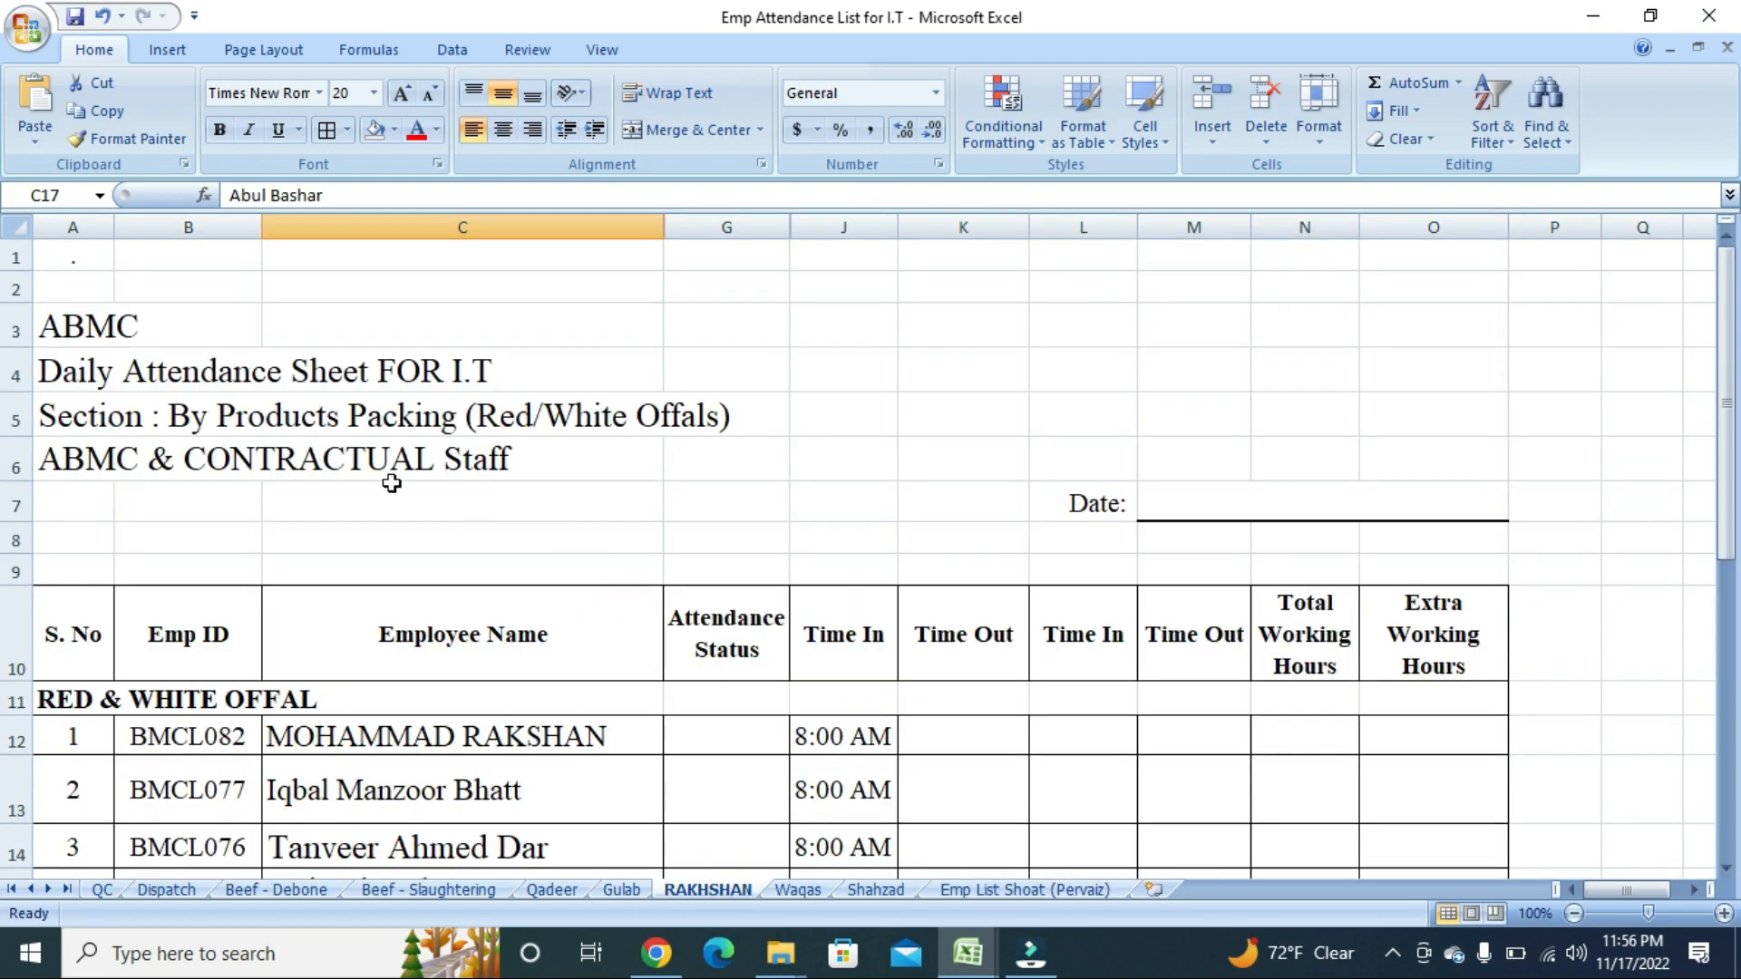
pyautogui.click(326, 611)
pyautogui.scroll(-2, 327, 610)
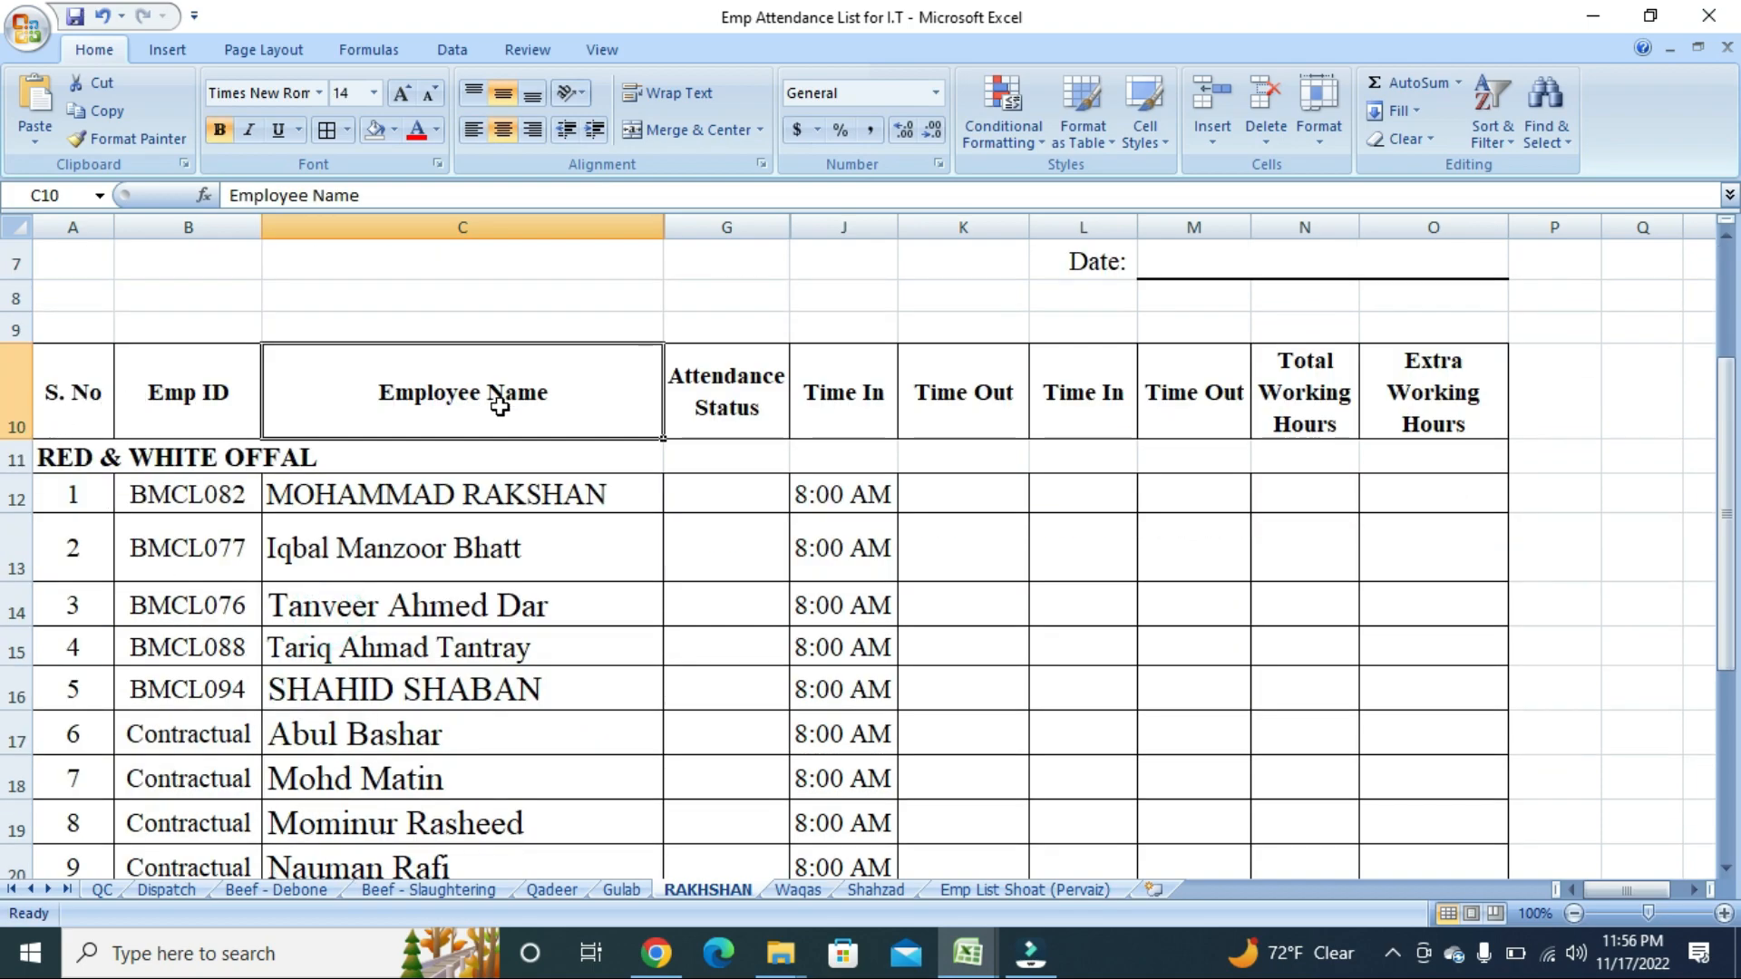
pyautogui.click(1299, 399)
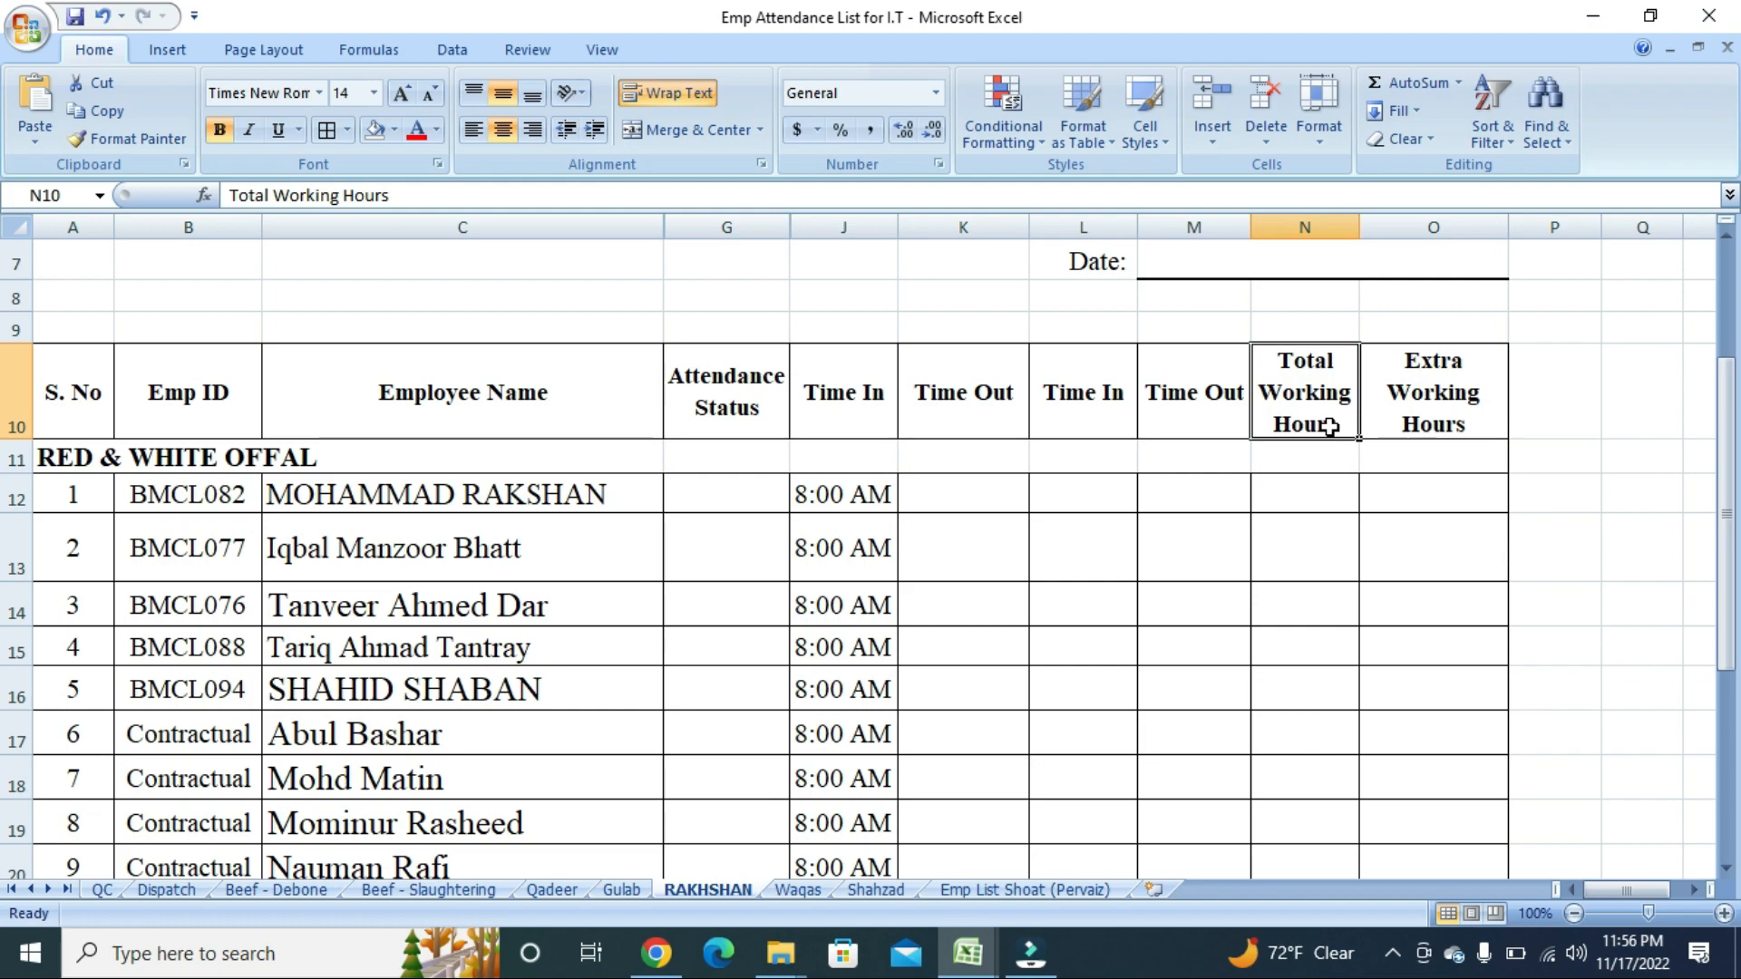
pyautogui.click(1324, 328)
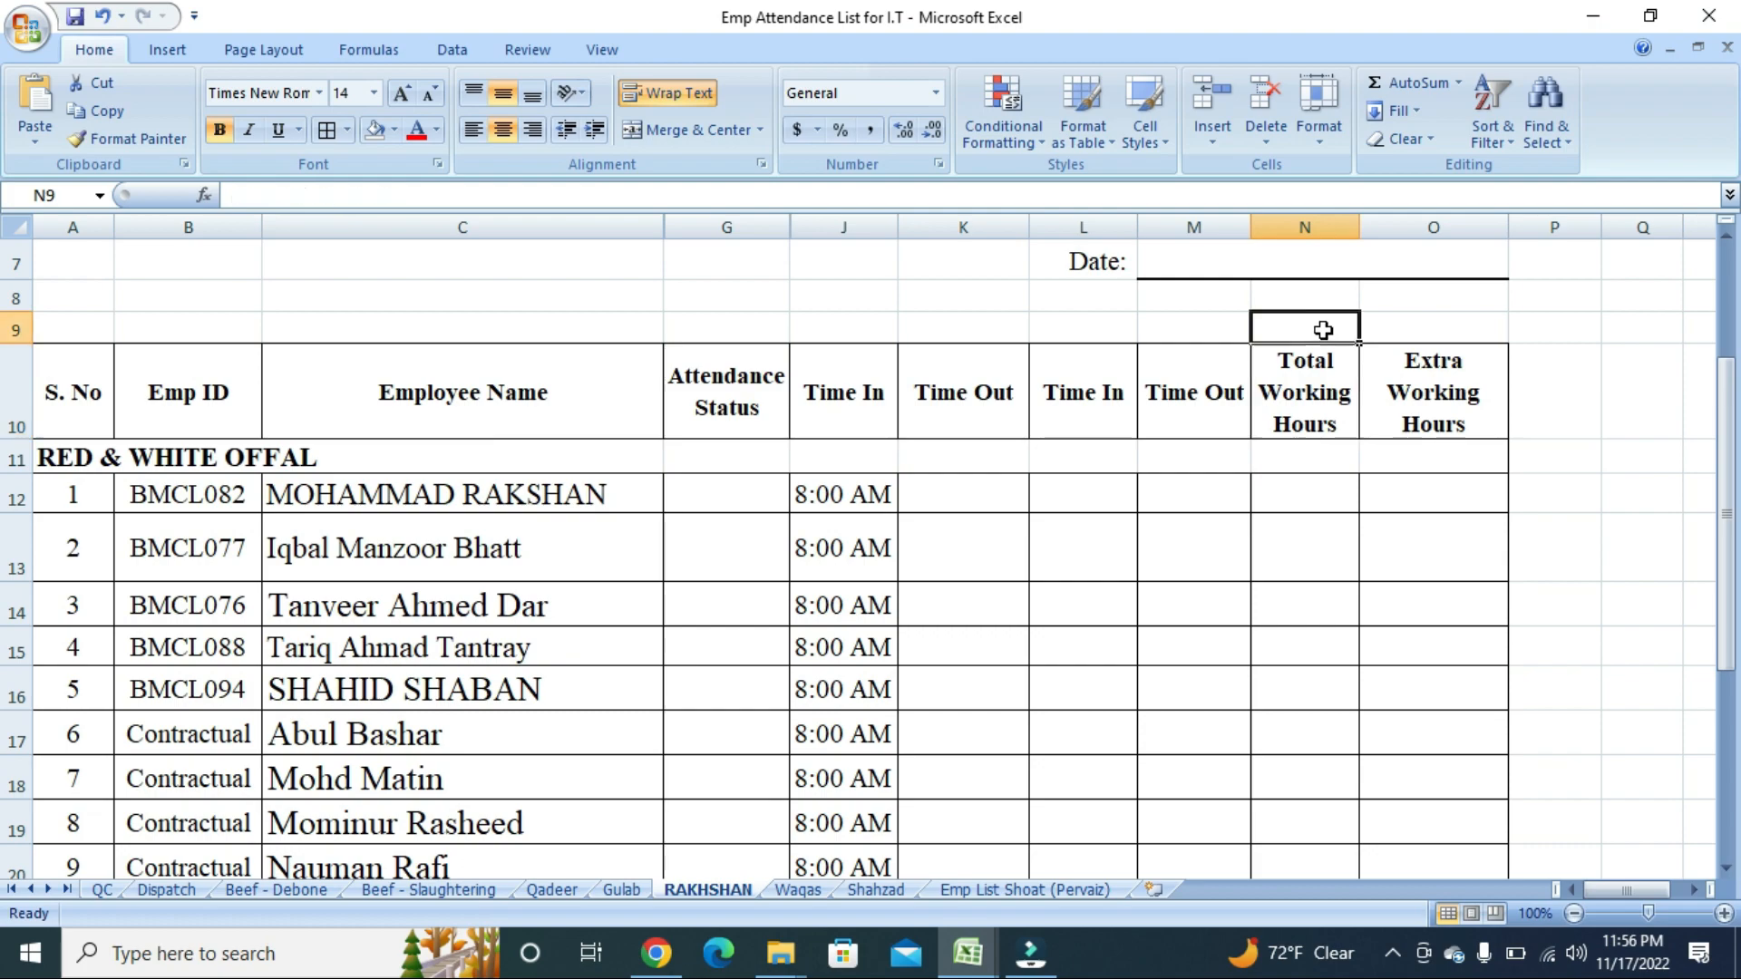
# Enter TOTAL WORKING HOURS in cell N9 and return to N9.
pyautogui.write('TO')
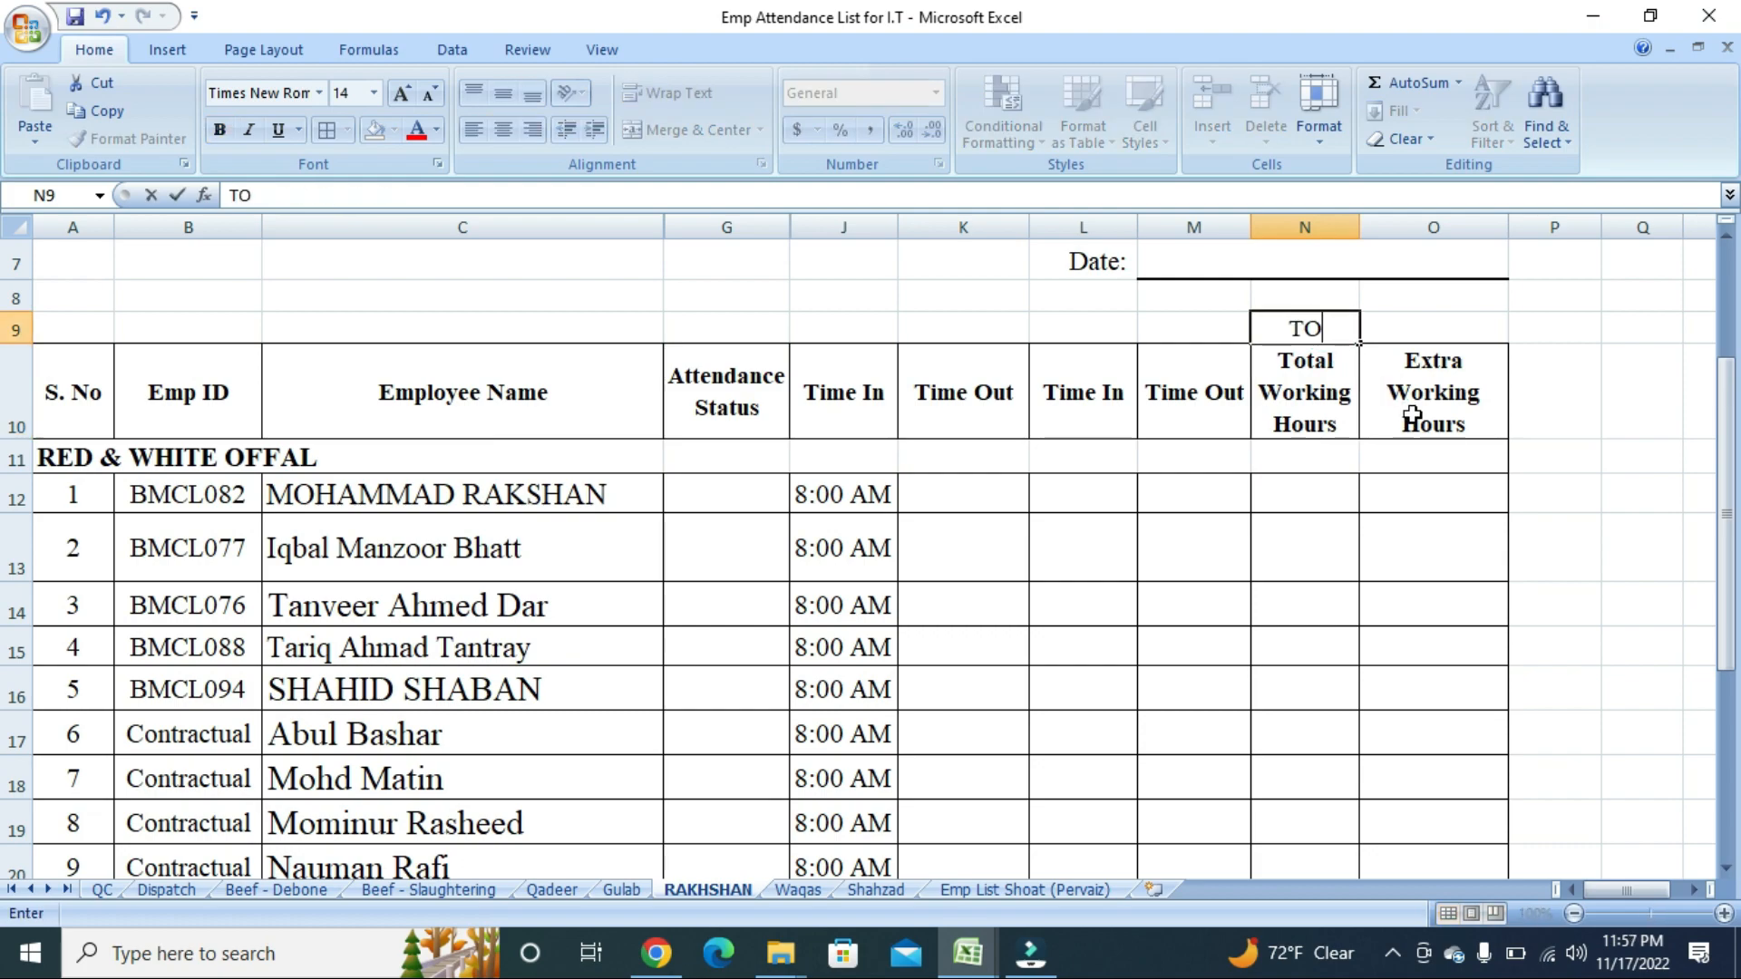
pyautogui.write('TAL WORKIN')
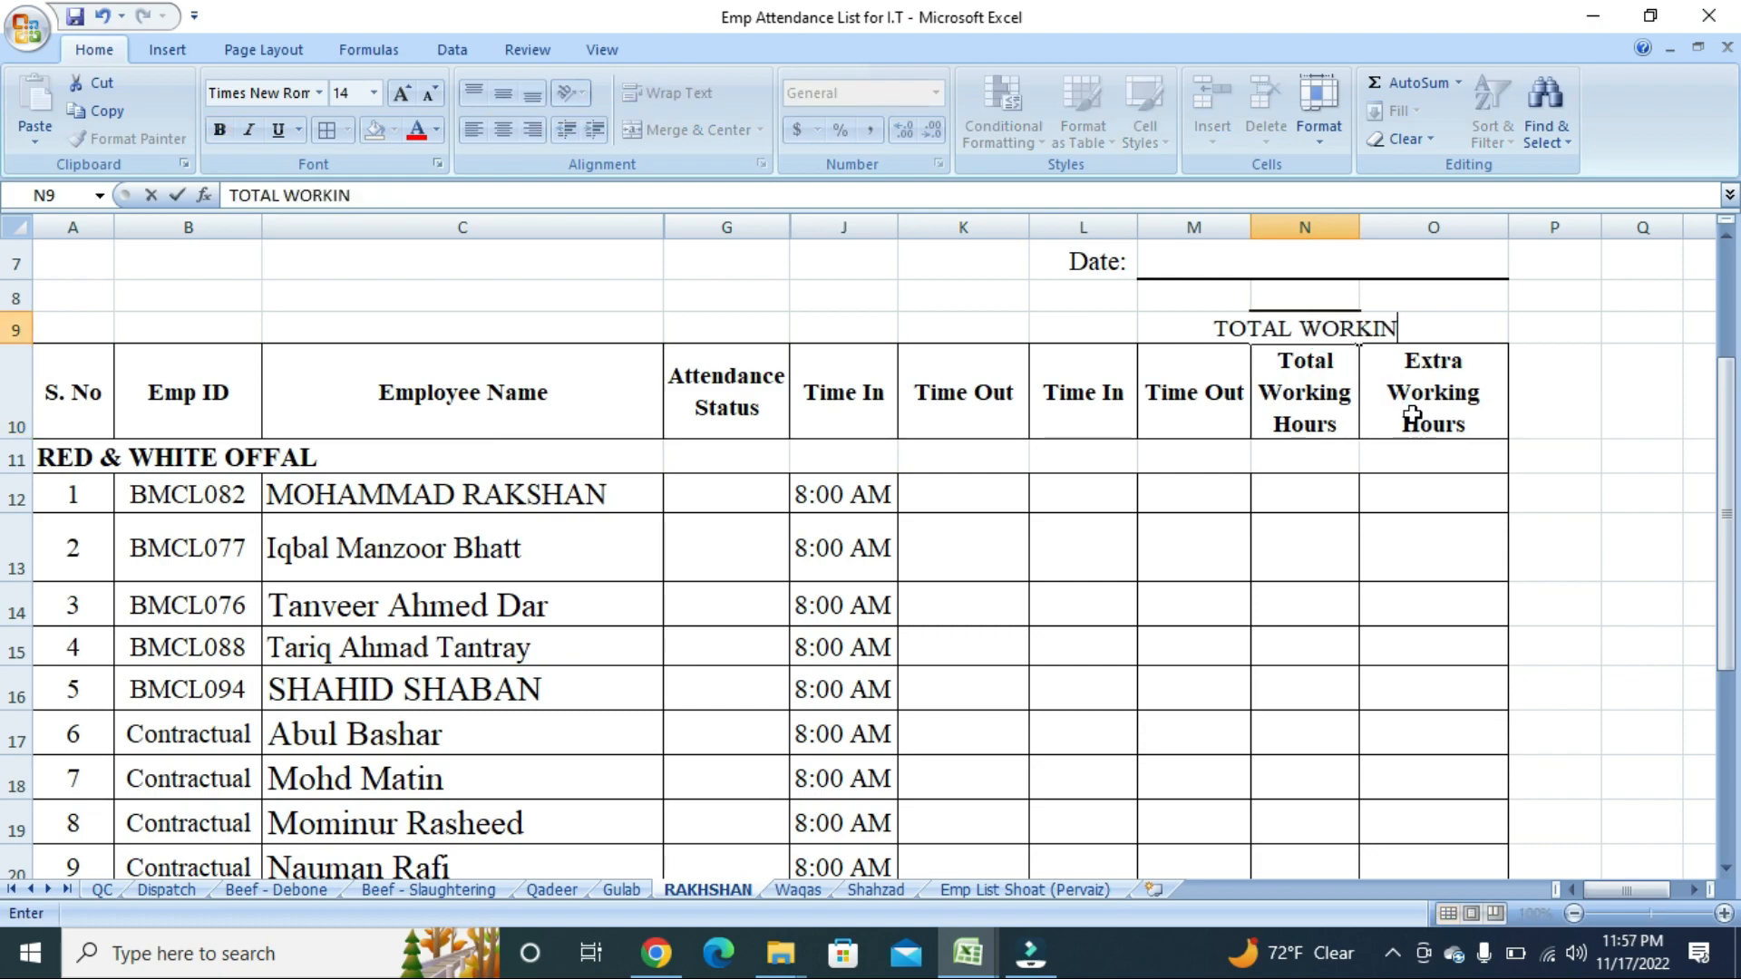
pyautogui.write('G HOURS')
pyautogui.press('Return')
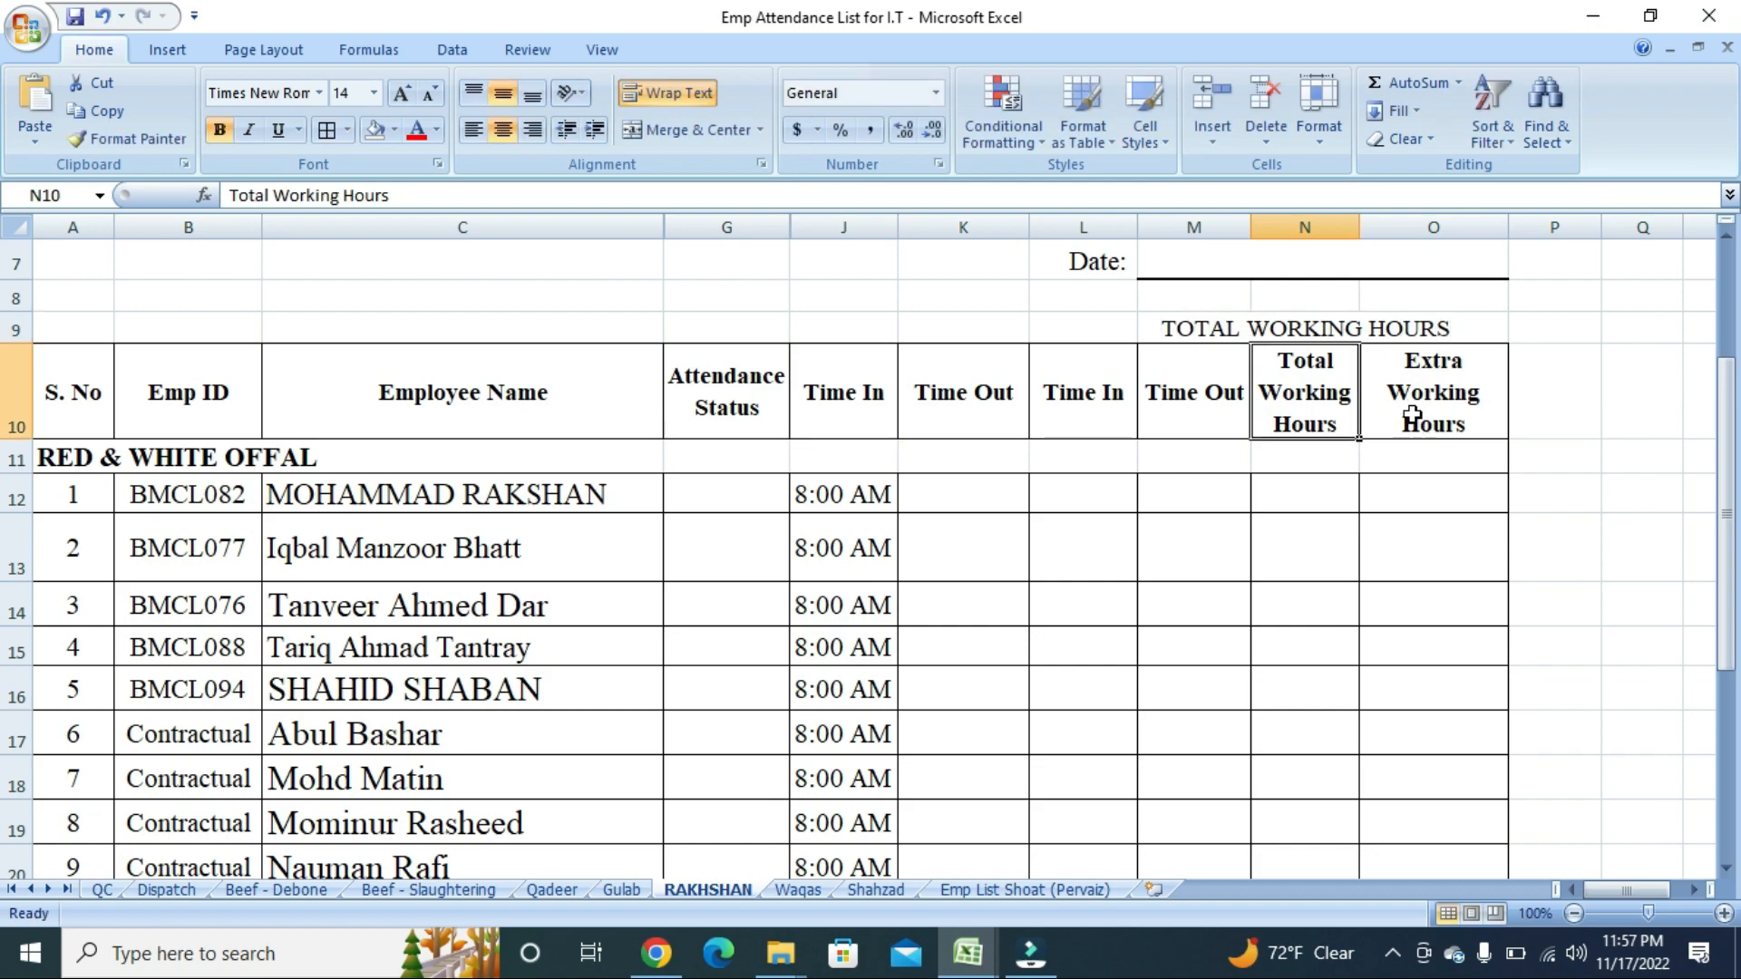
pyautogui.press('Up')
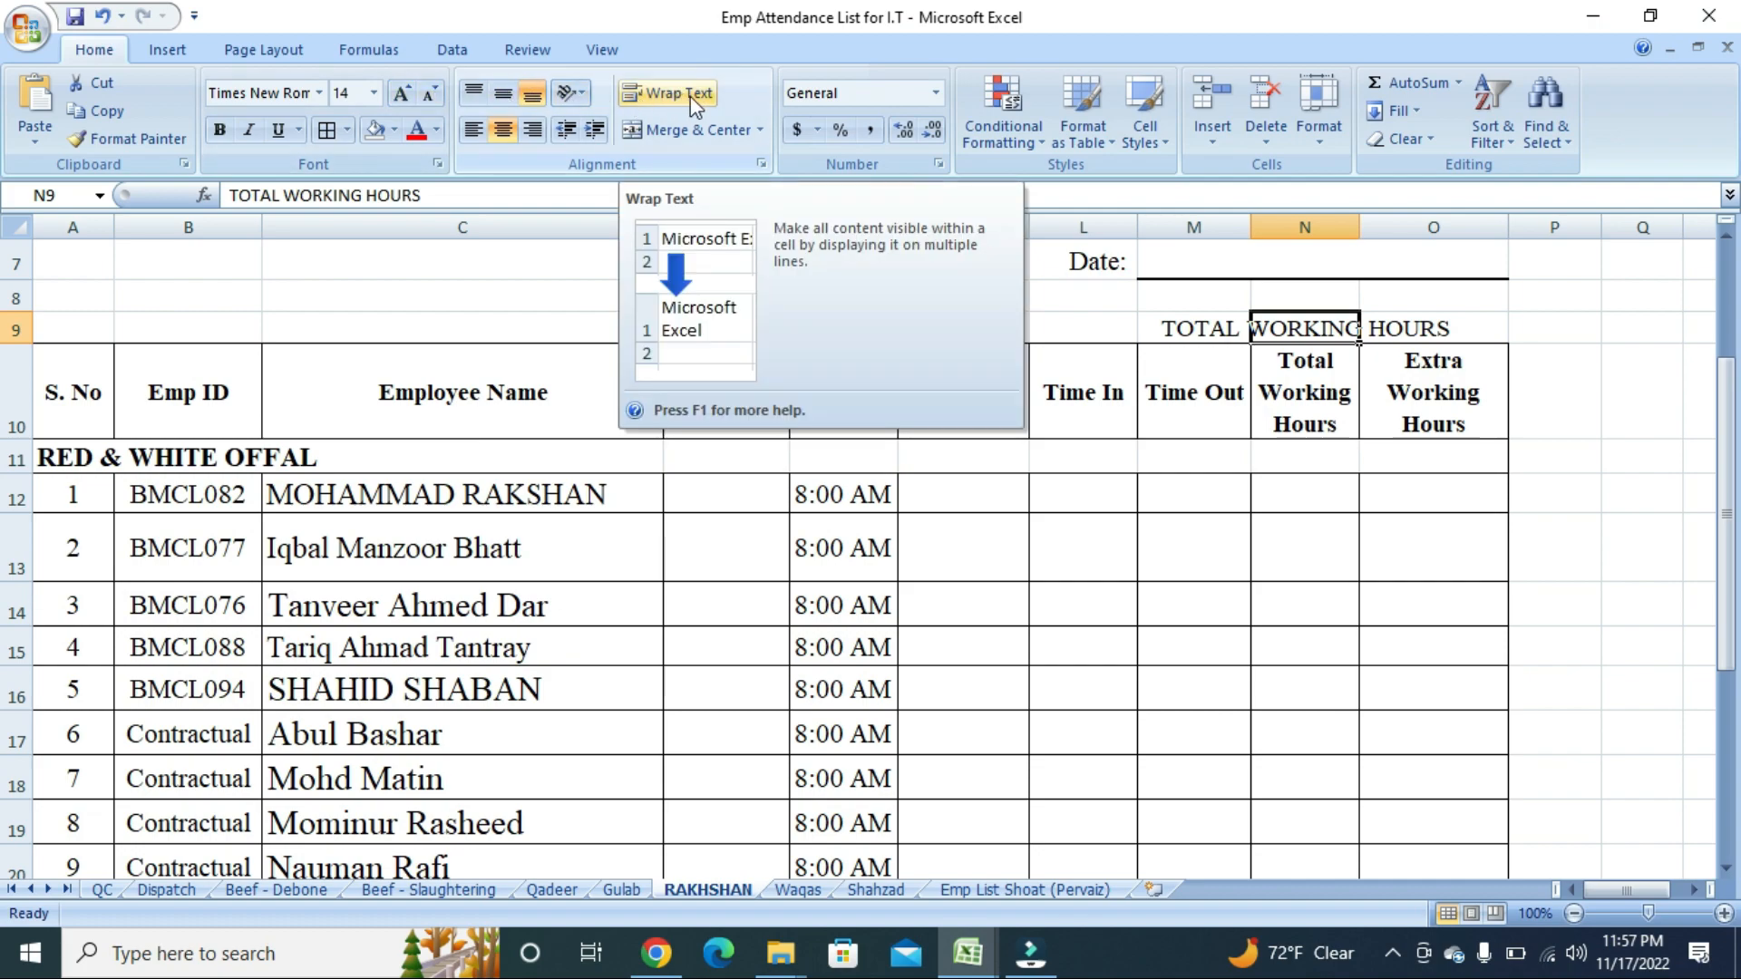
# Make N9's TOTAL WORKING HOURS heading wrapped, red and bold, and widen column N to 12.86.
pyautogui.click(1282, 518)
pyautogui.click(1280, 332)
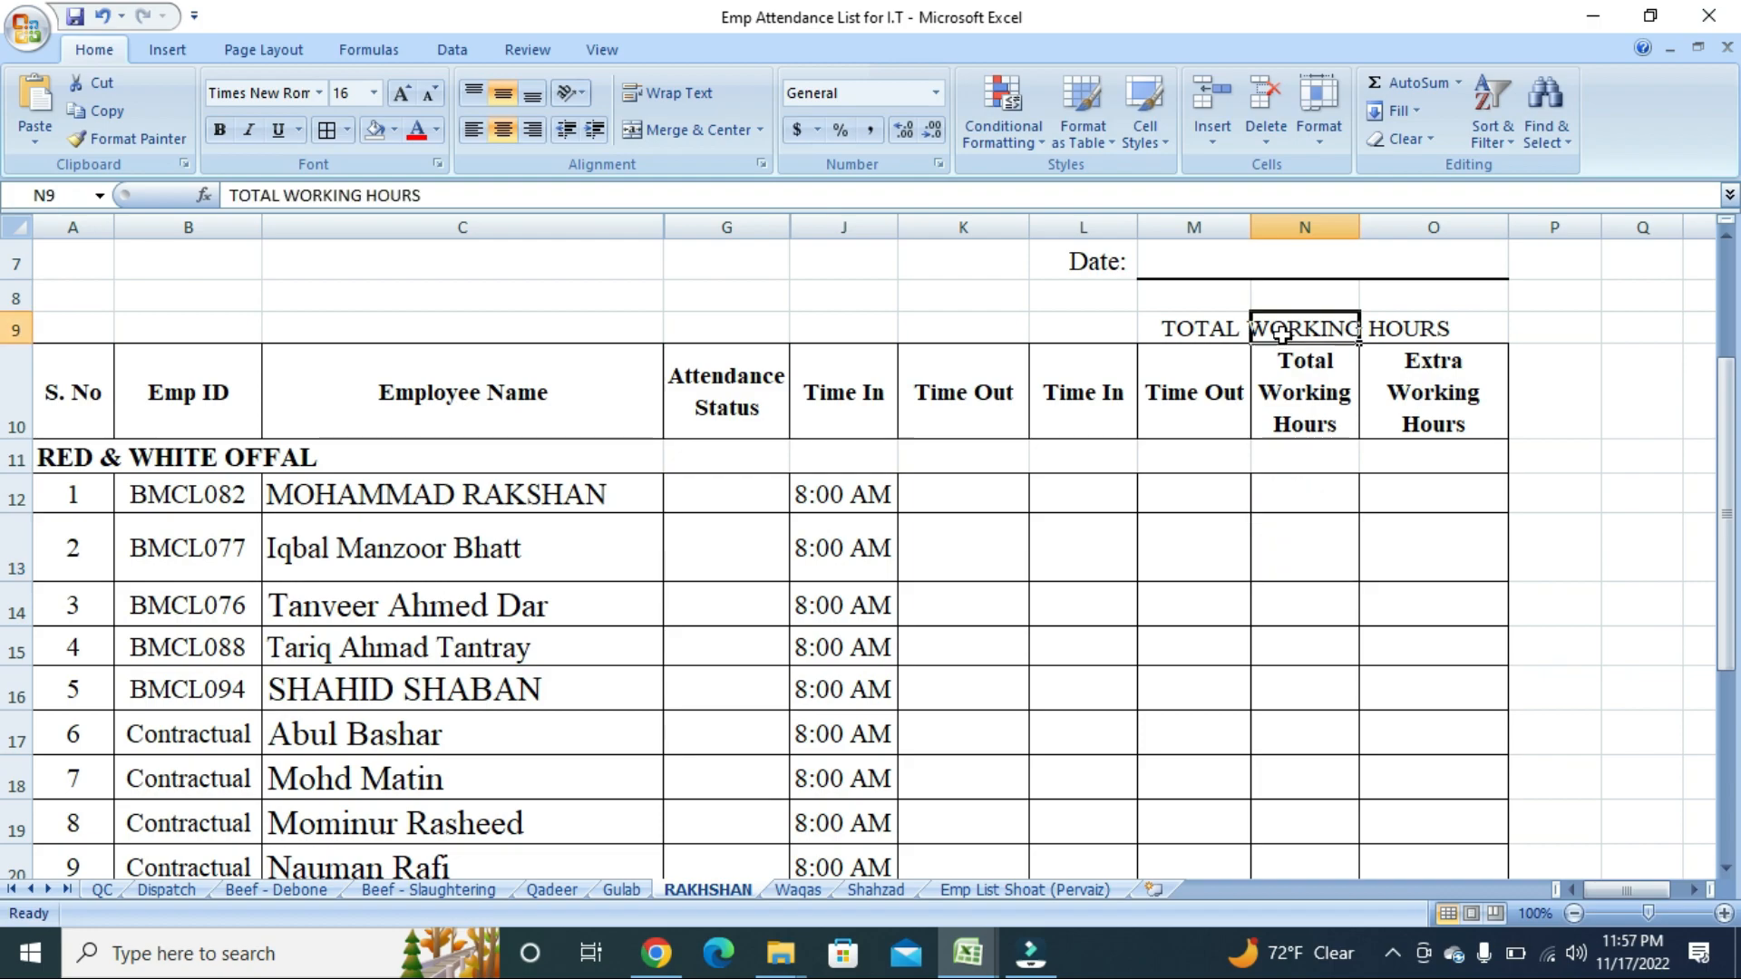
pyautogui.click(696, 98)
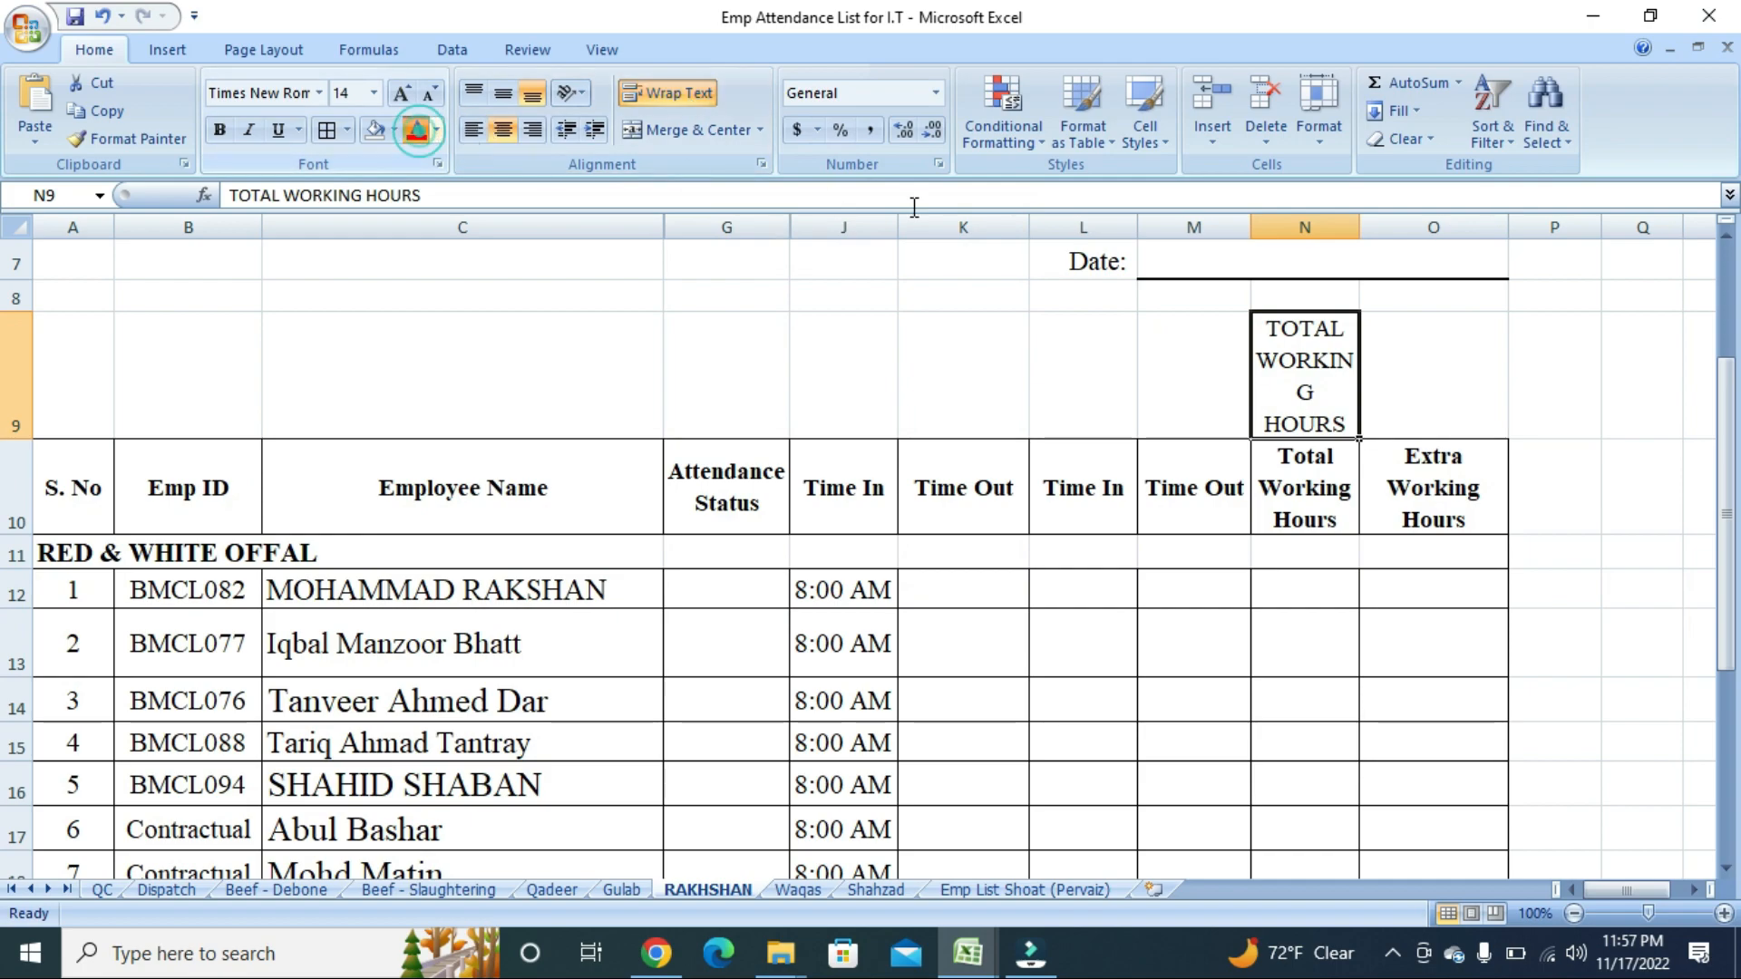
pyautogui.click(416, 130)
pyautogui.click(219, 129)
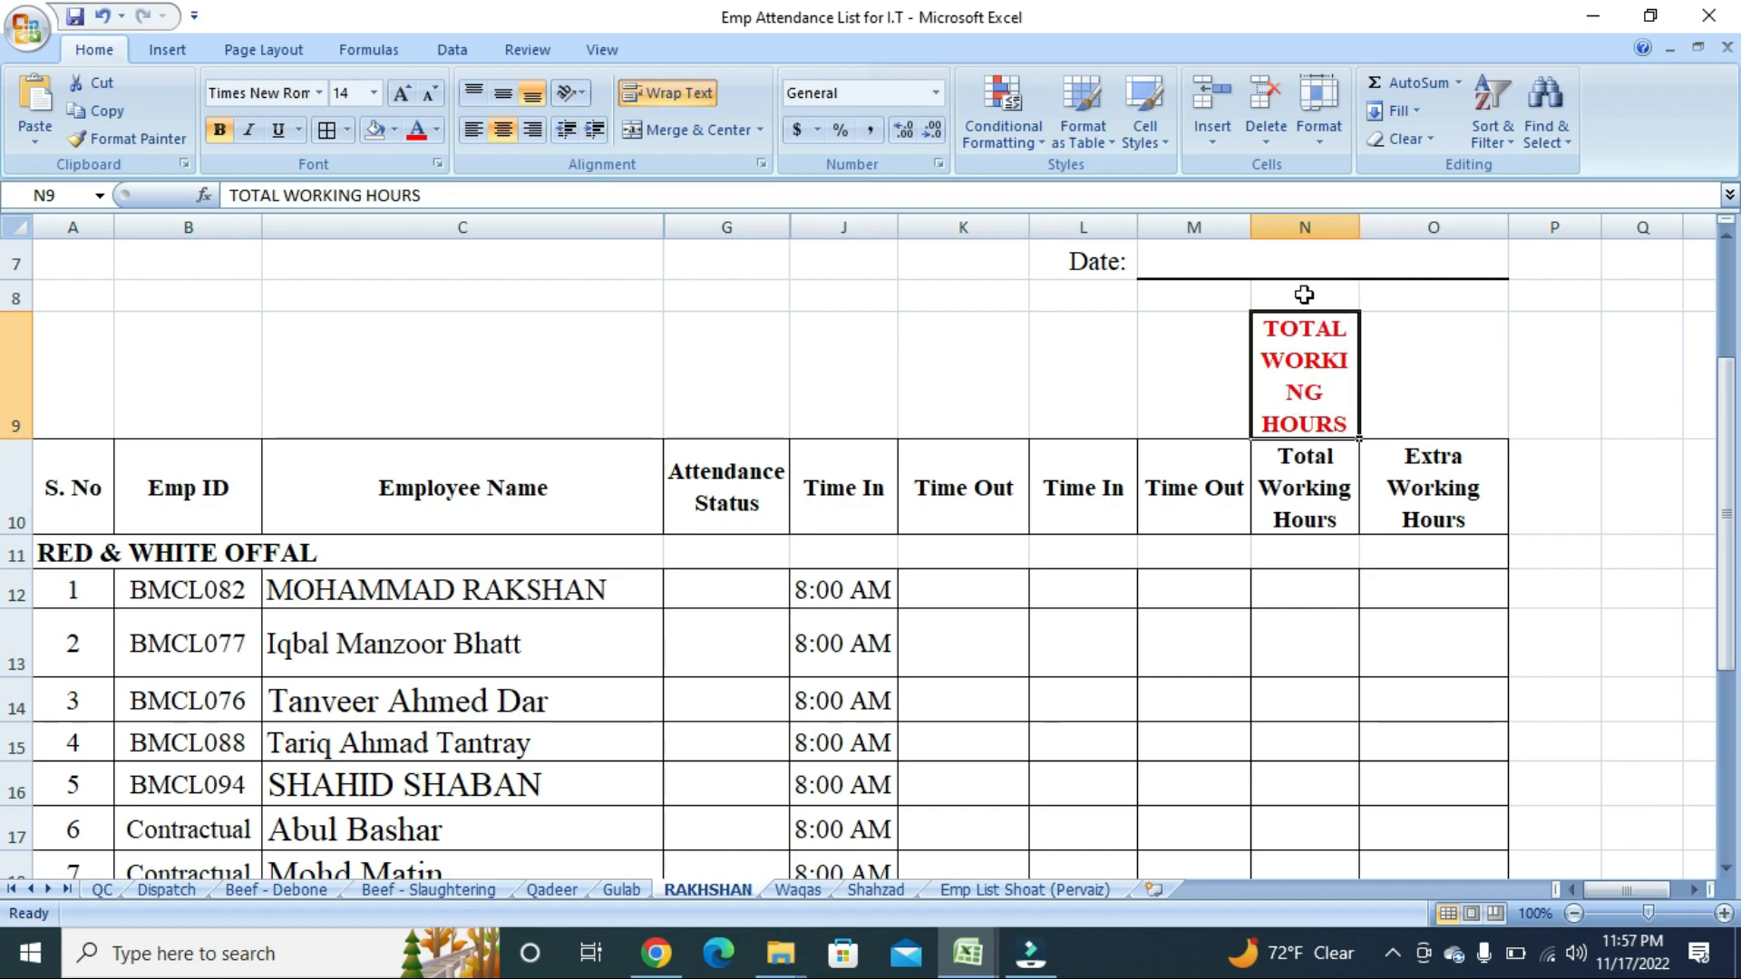
pyautogui.moveTo(1359, 233); pyautogui.dragTo(1371, 233)
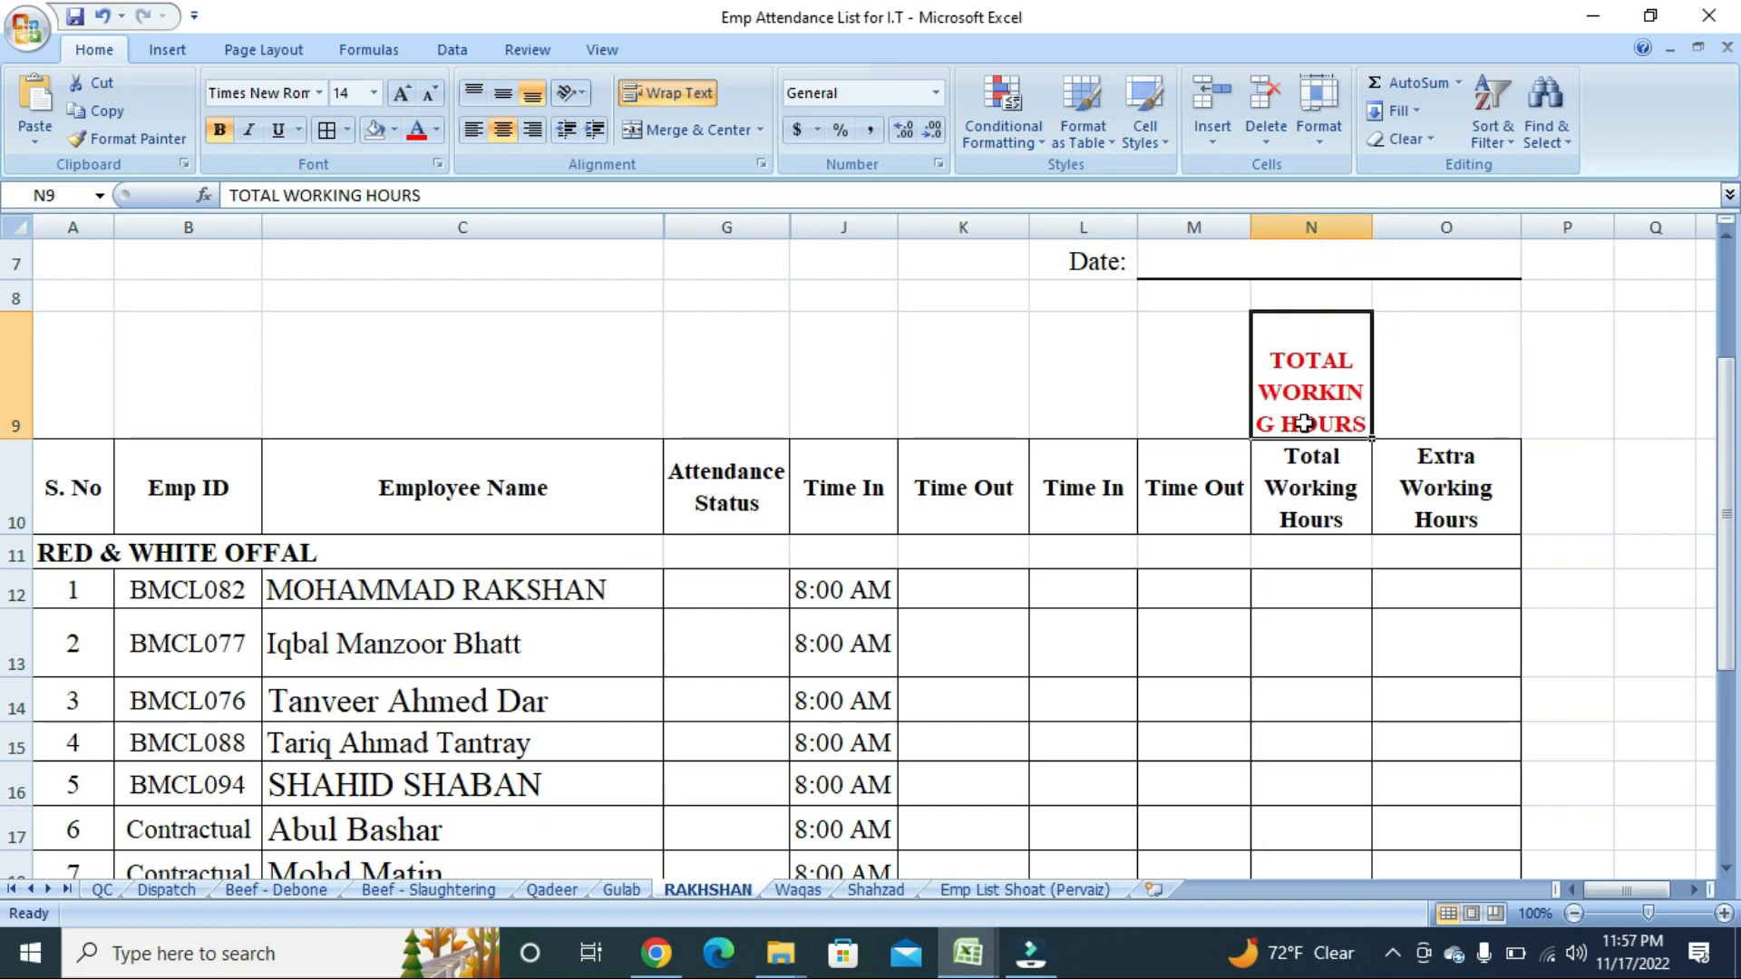
pyautogui.click(1314, 512)
pyautogui.click(1311, 381)
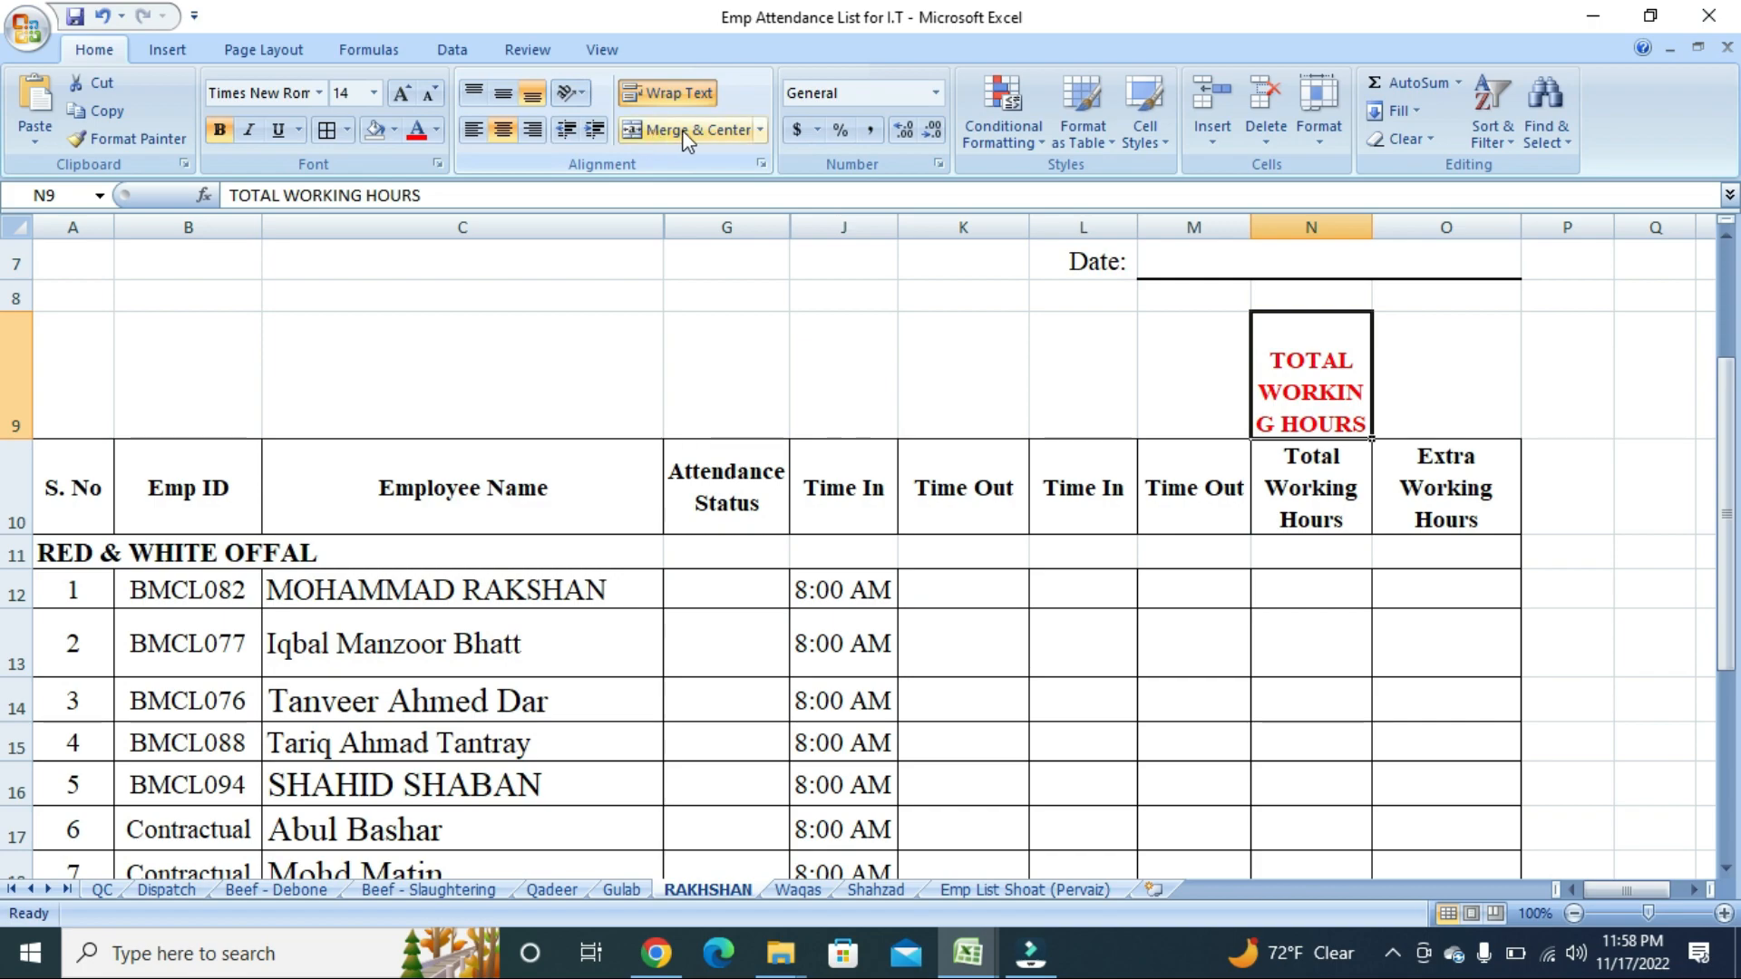
pyautogui.click(509, 92)
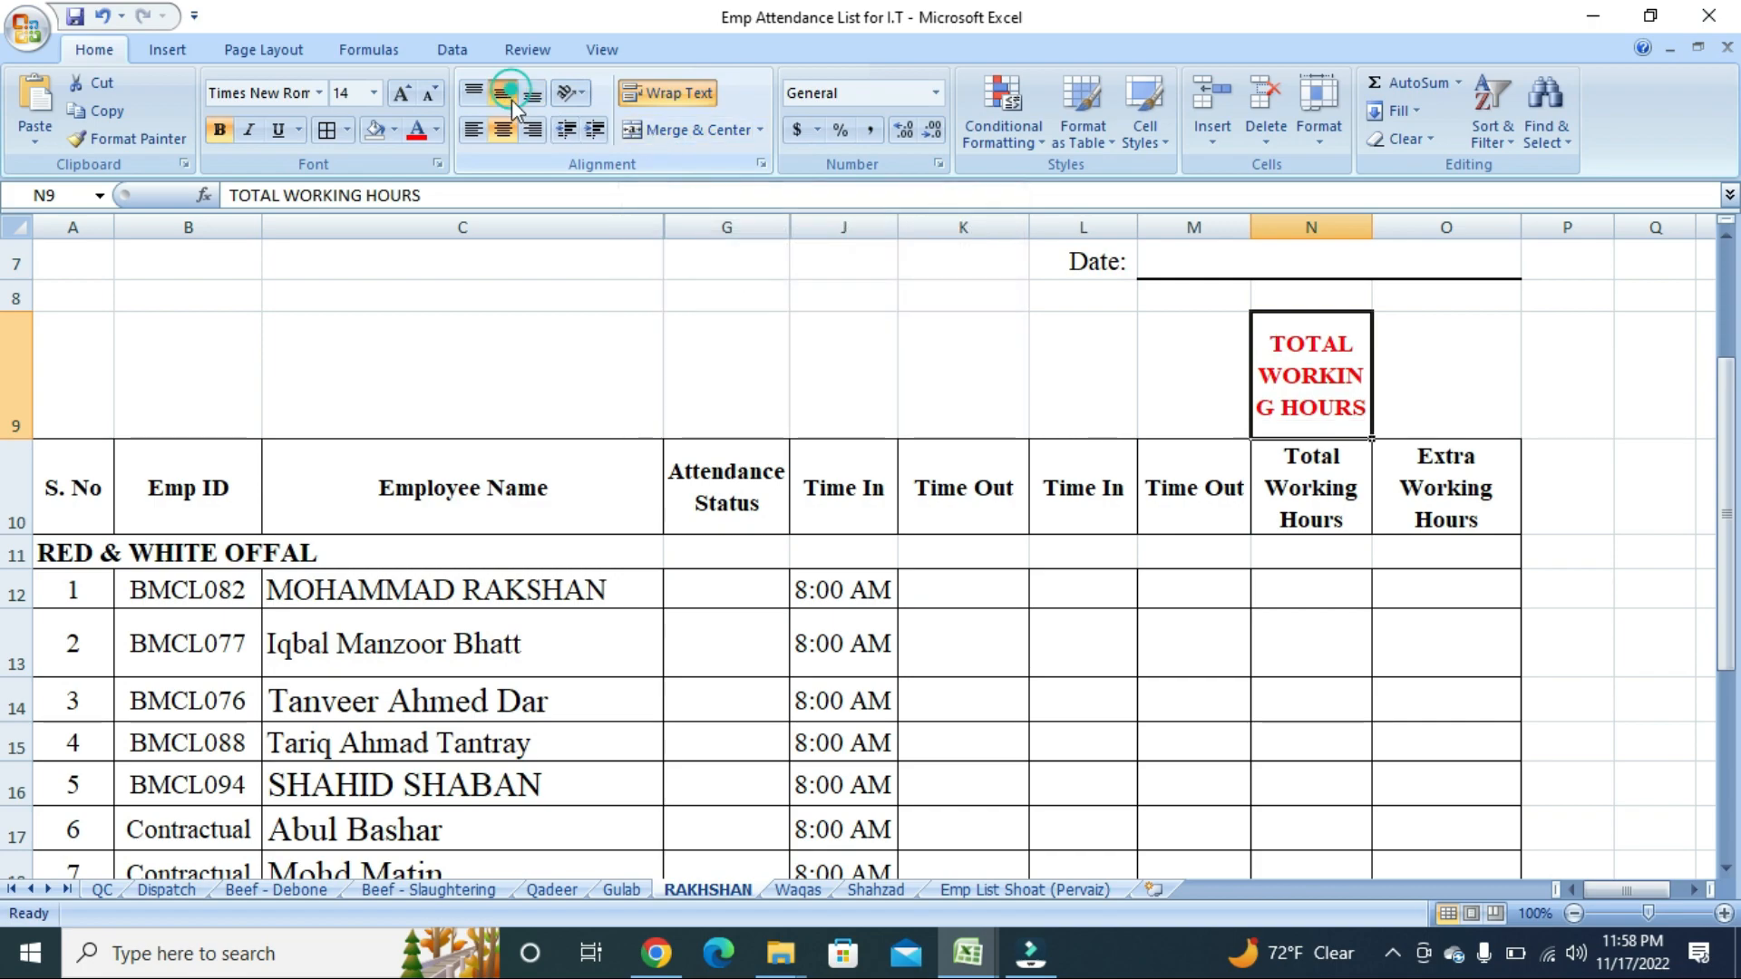
pyautogui.click(503, 130)
pyautogui.click(509, 94)
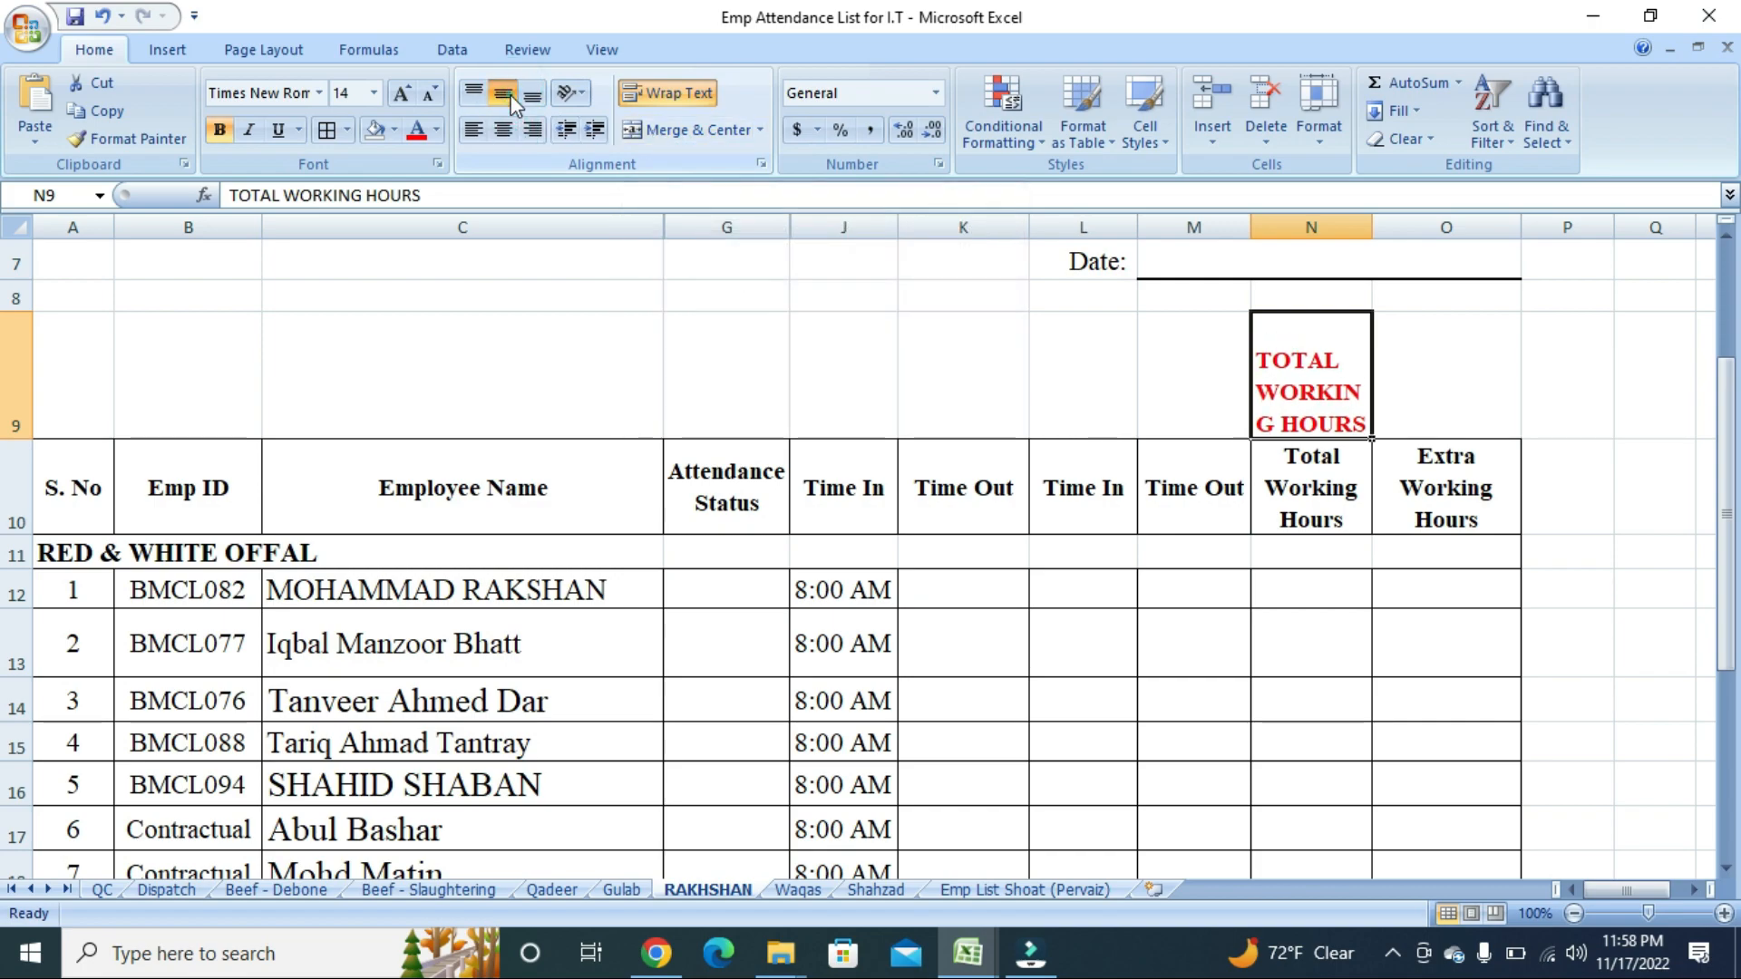
pyautogui.click(508, 94)
pyautogui.click(533, 96)
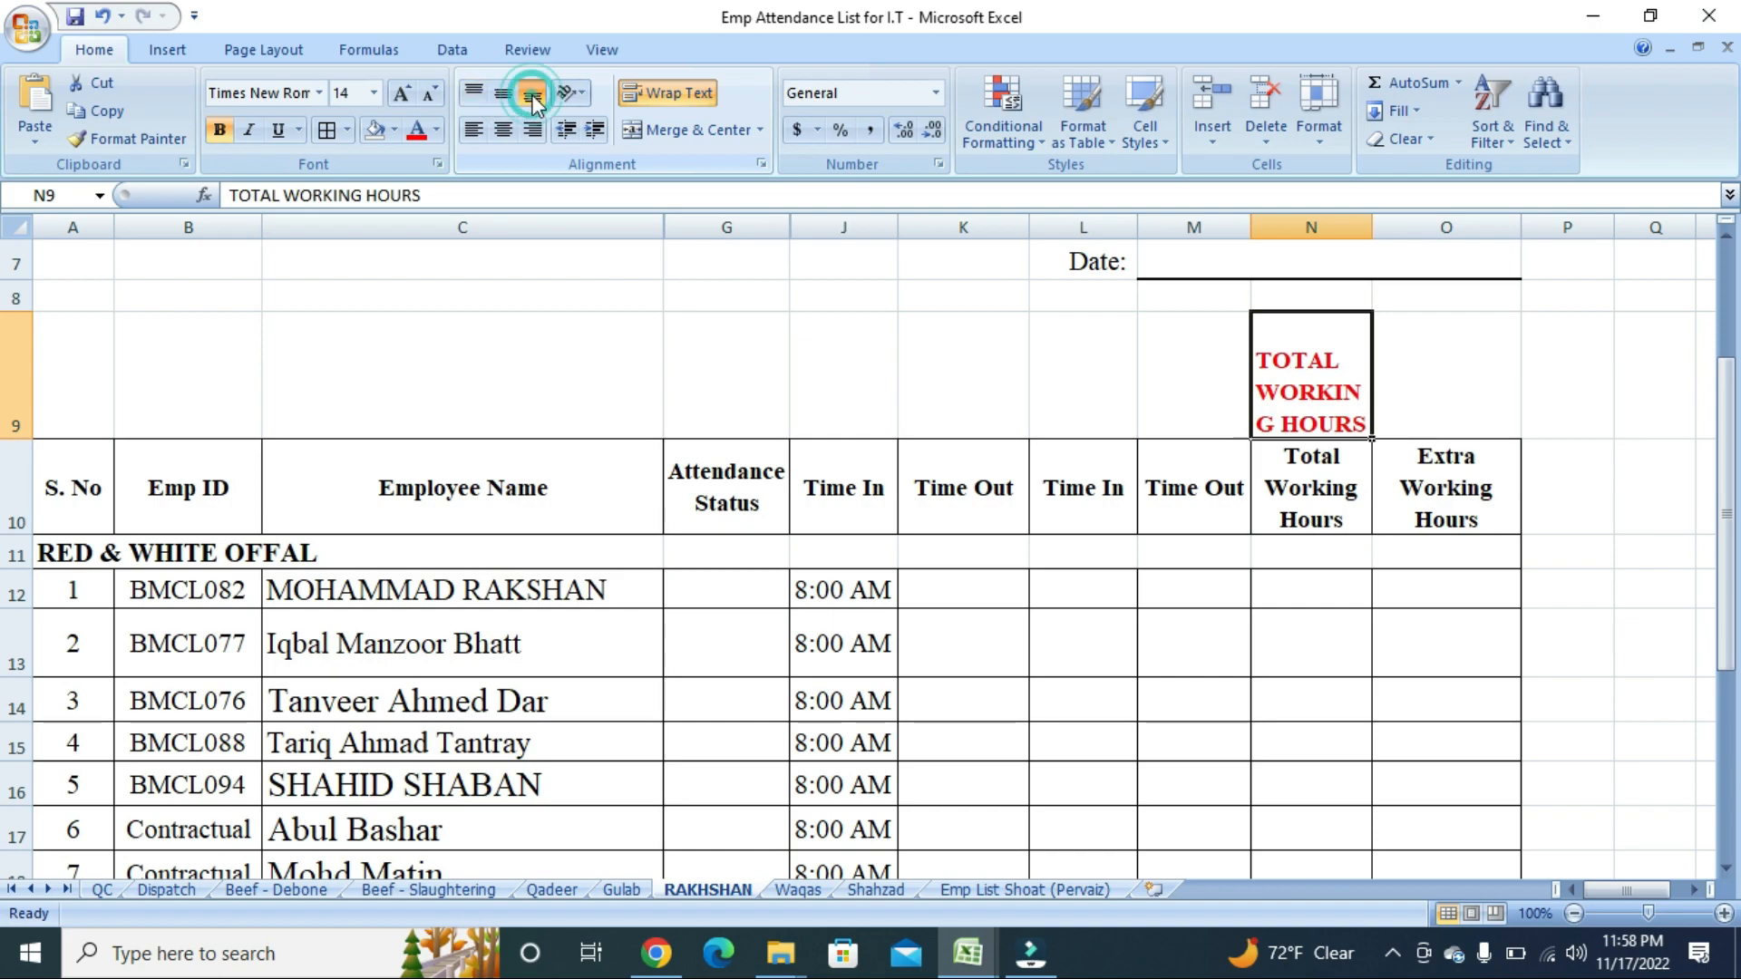
pyautogui.click(503, 94)
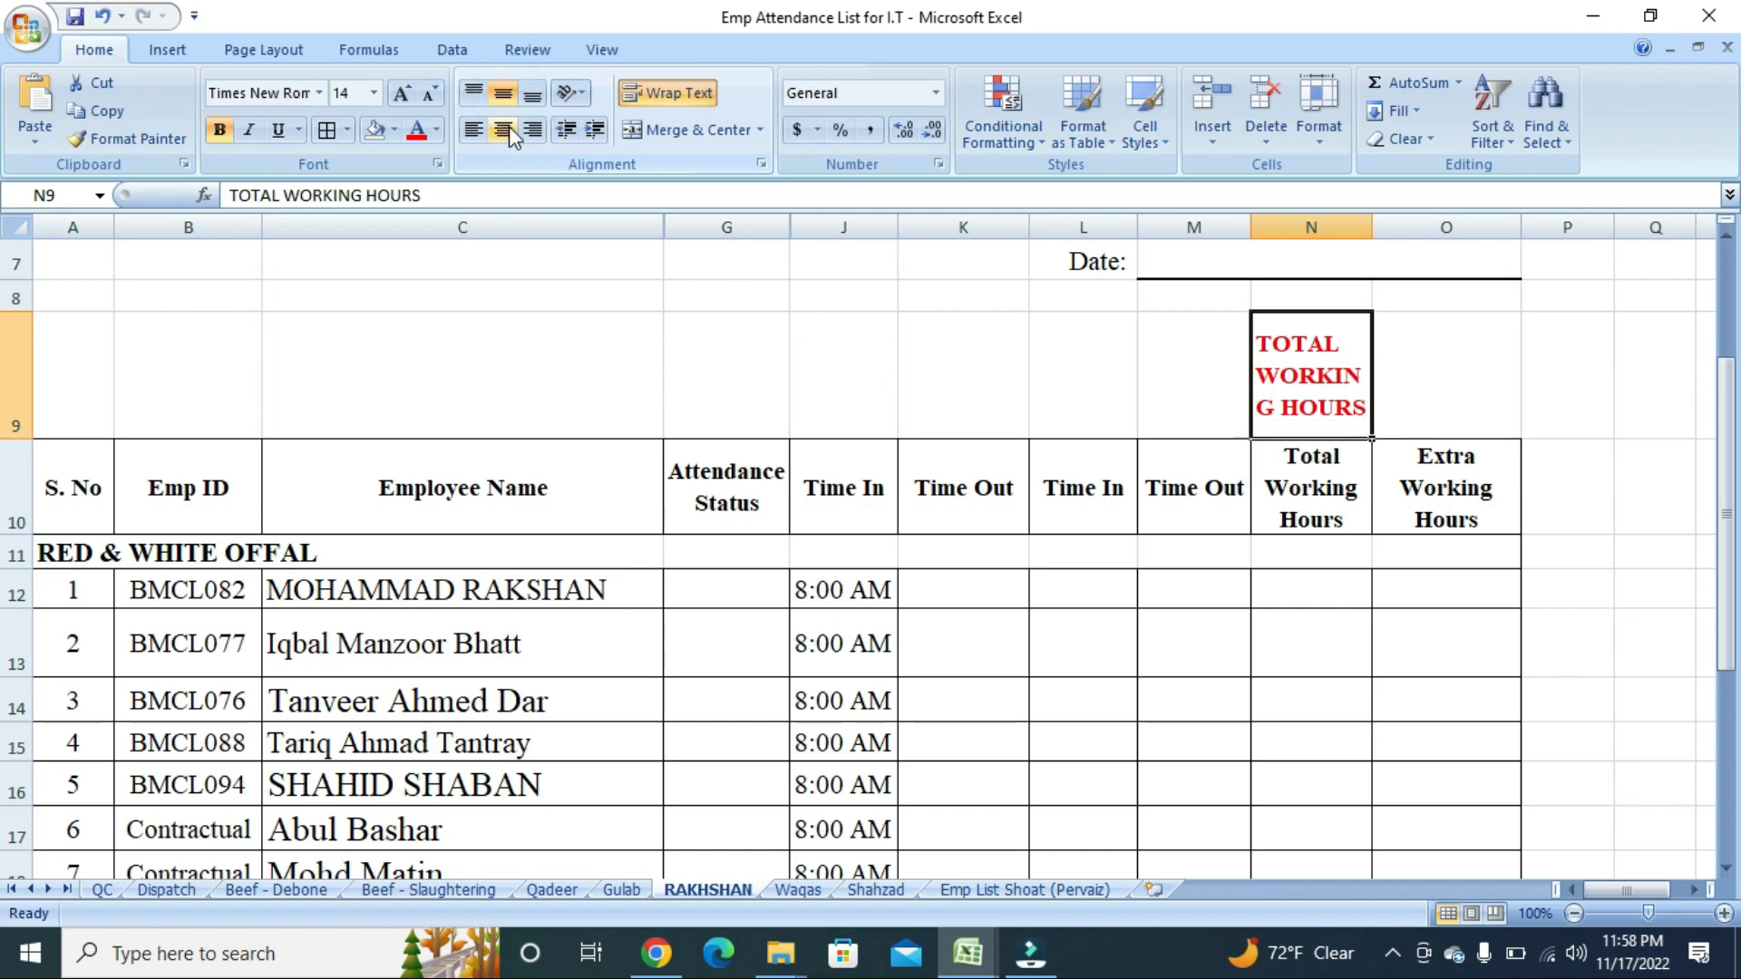
pyautogui.click(510, 134)
pyautogui.click(534, 130)
pyautogui.click(528, 92)
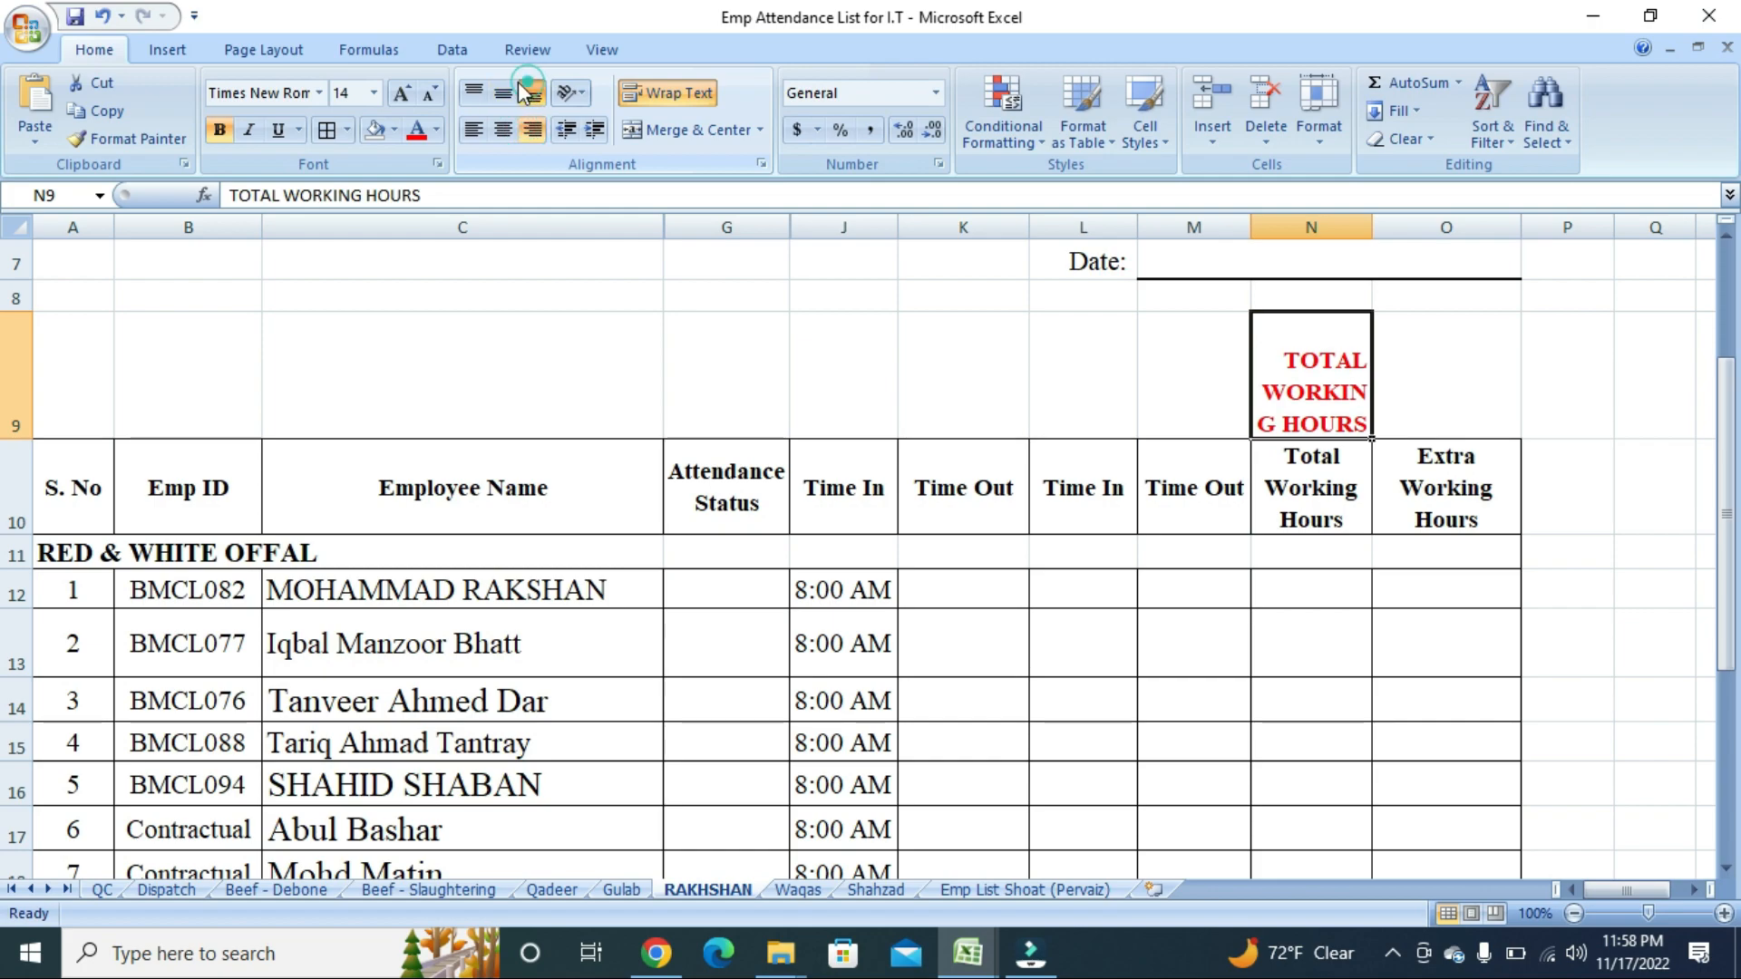
pyautogui.click(503, 93)
pyautogui.click(502, 130)
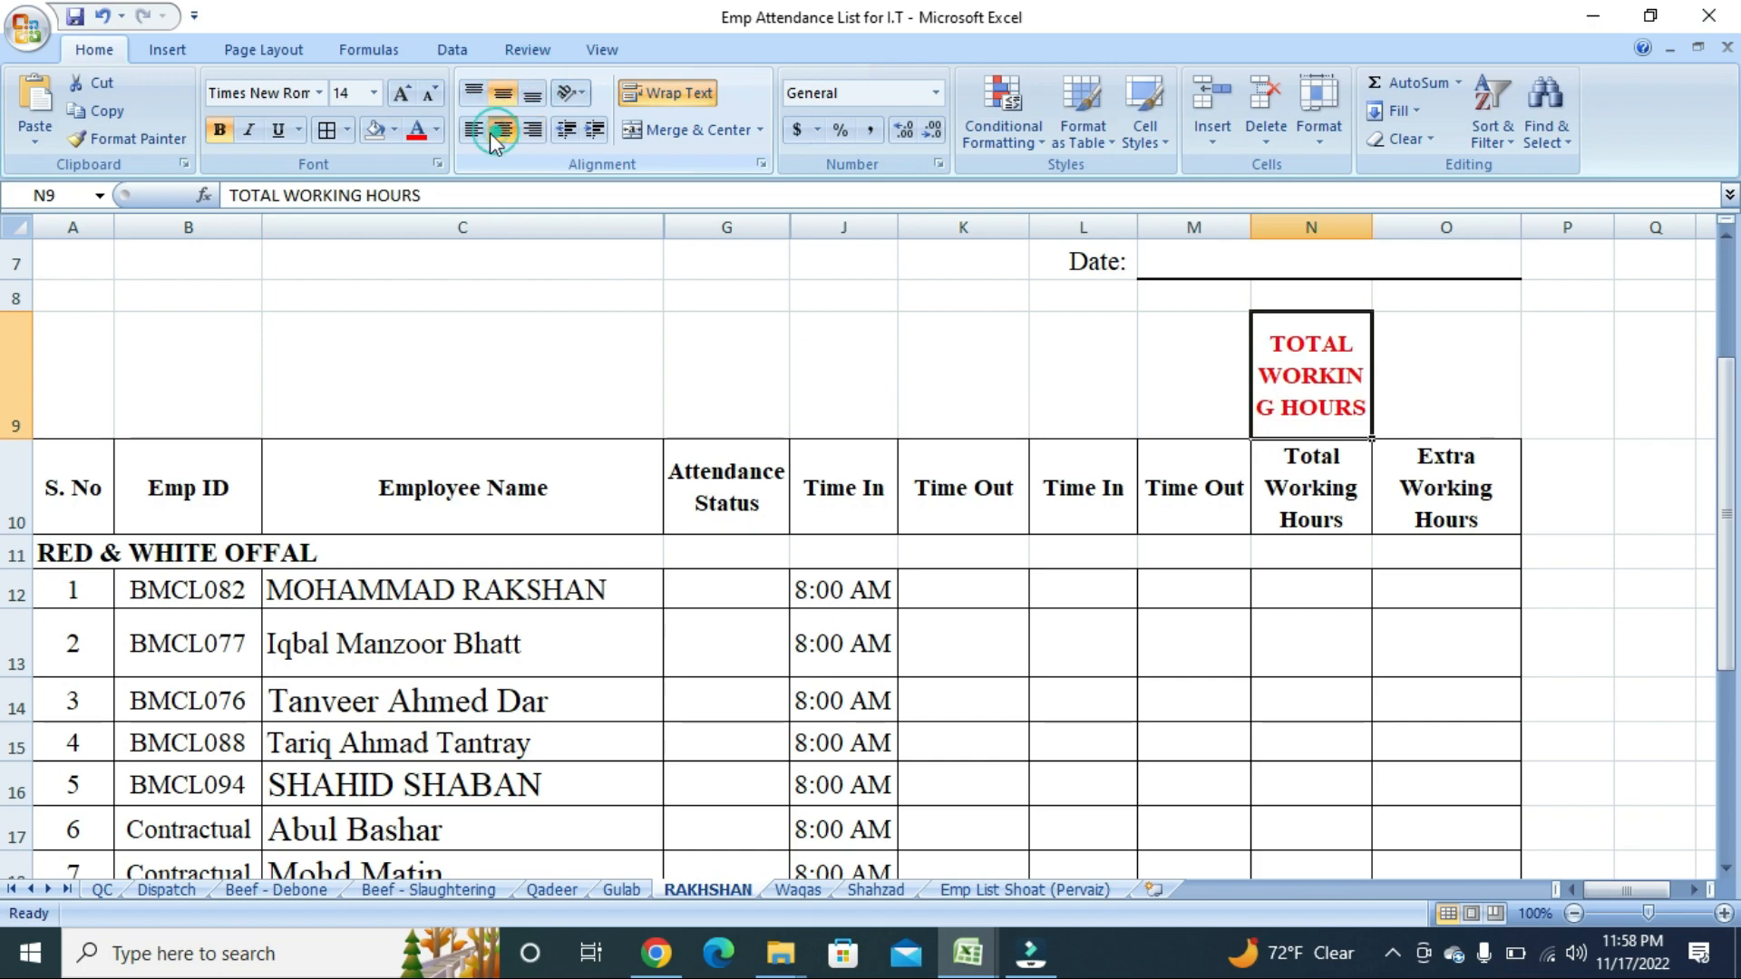
pyautogui.click(472, 129)
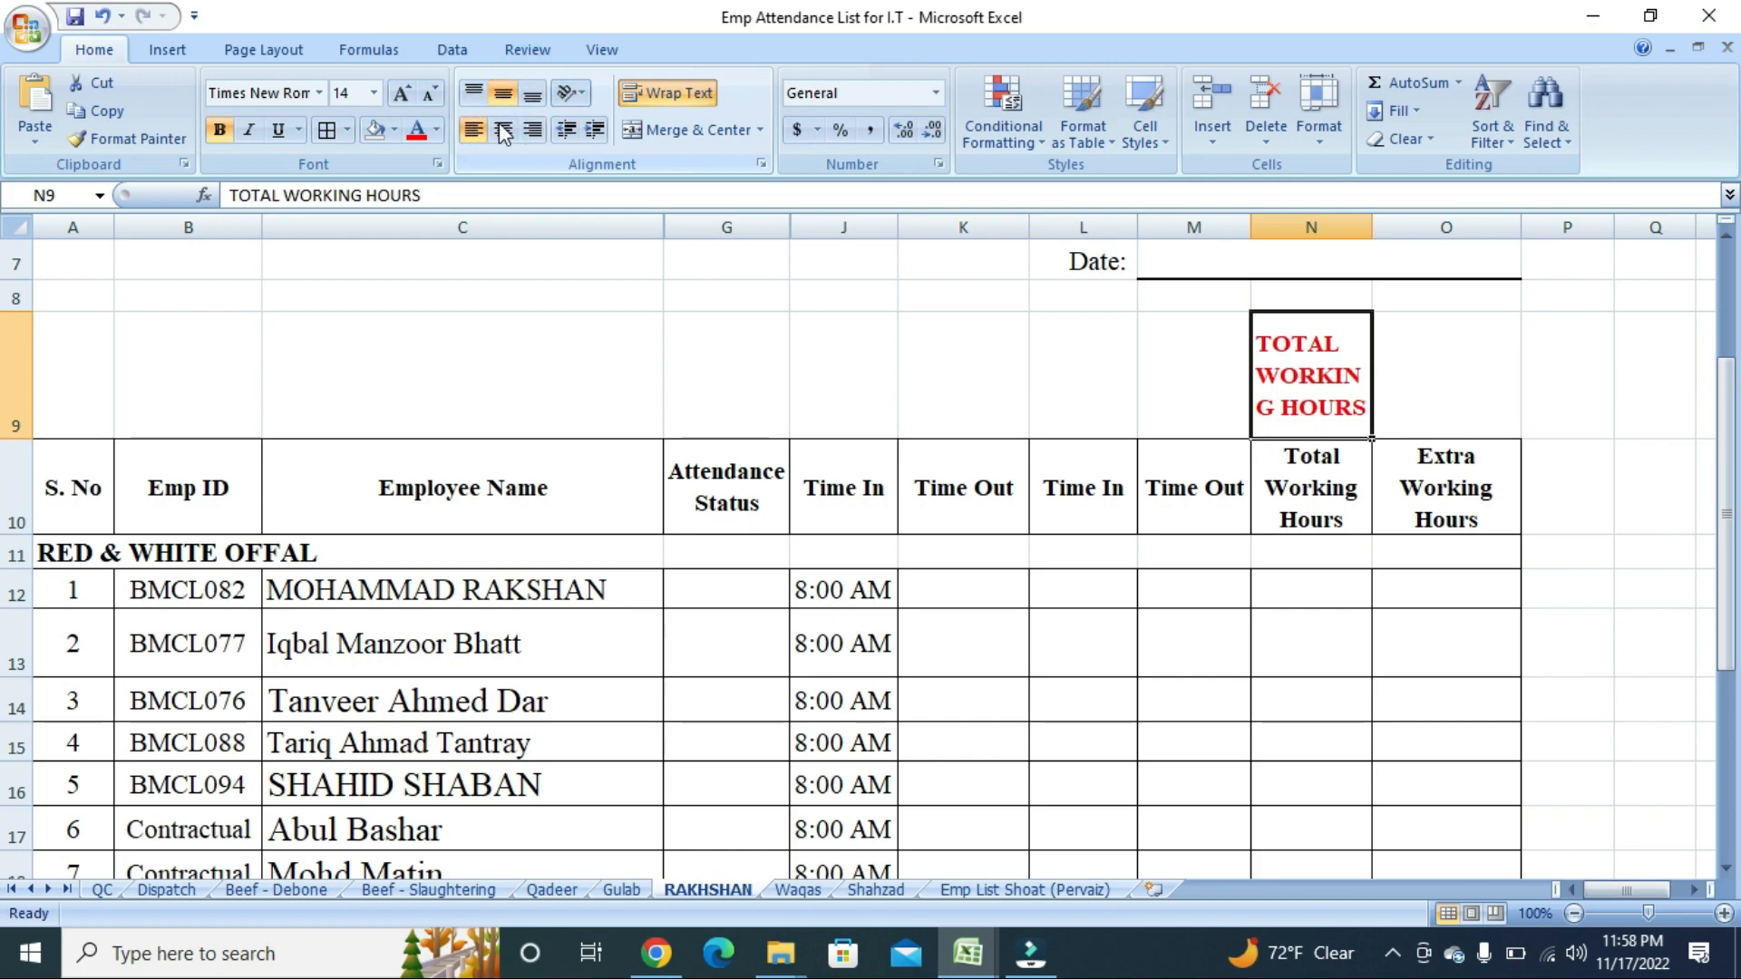
pyautogui.click(504, 135)
pyautogui.click(502, 95)
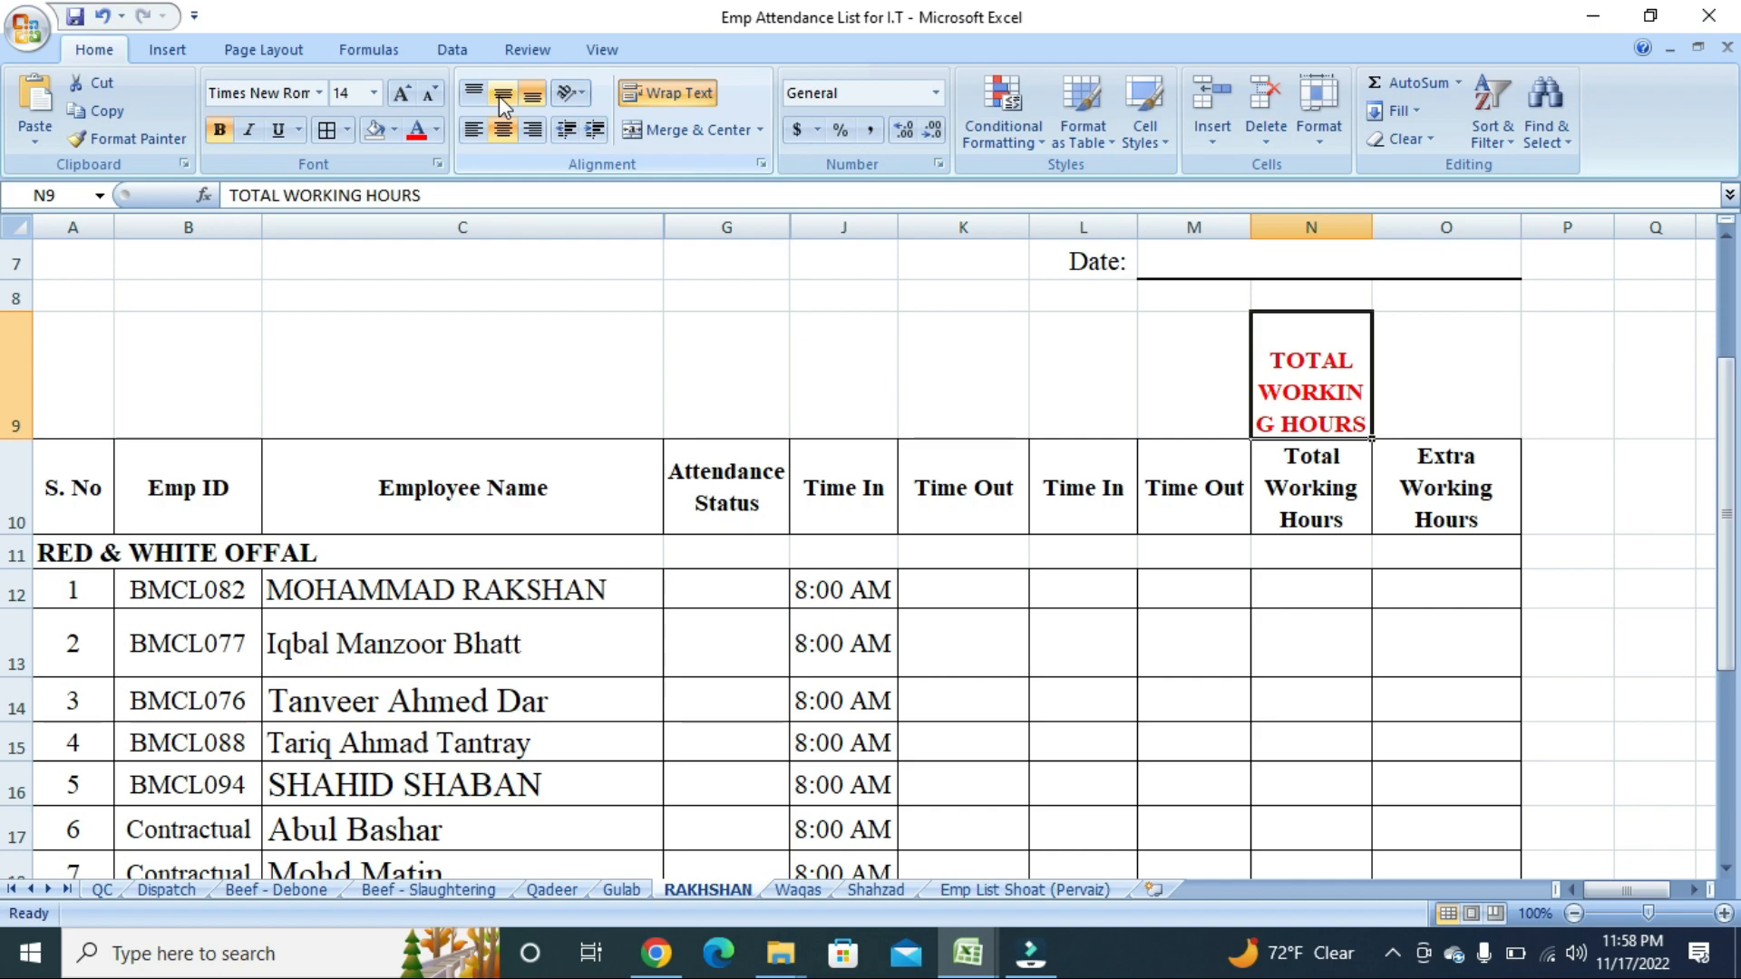
pyautogui.scroll(-3, 586, 369)
pyautogui.scroll(1, 590, 373)
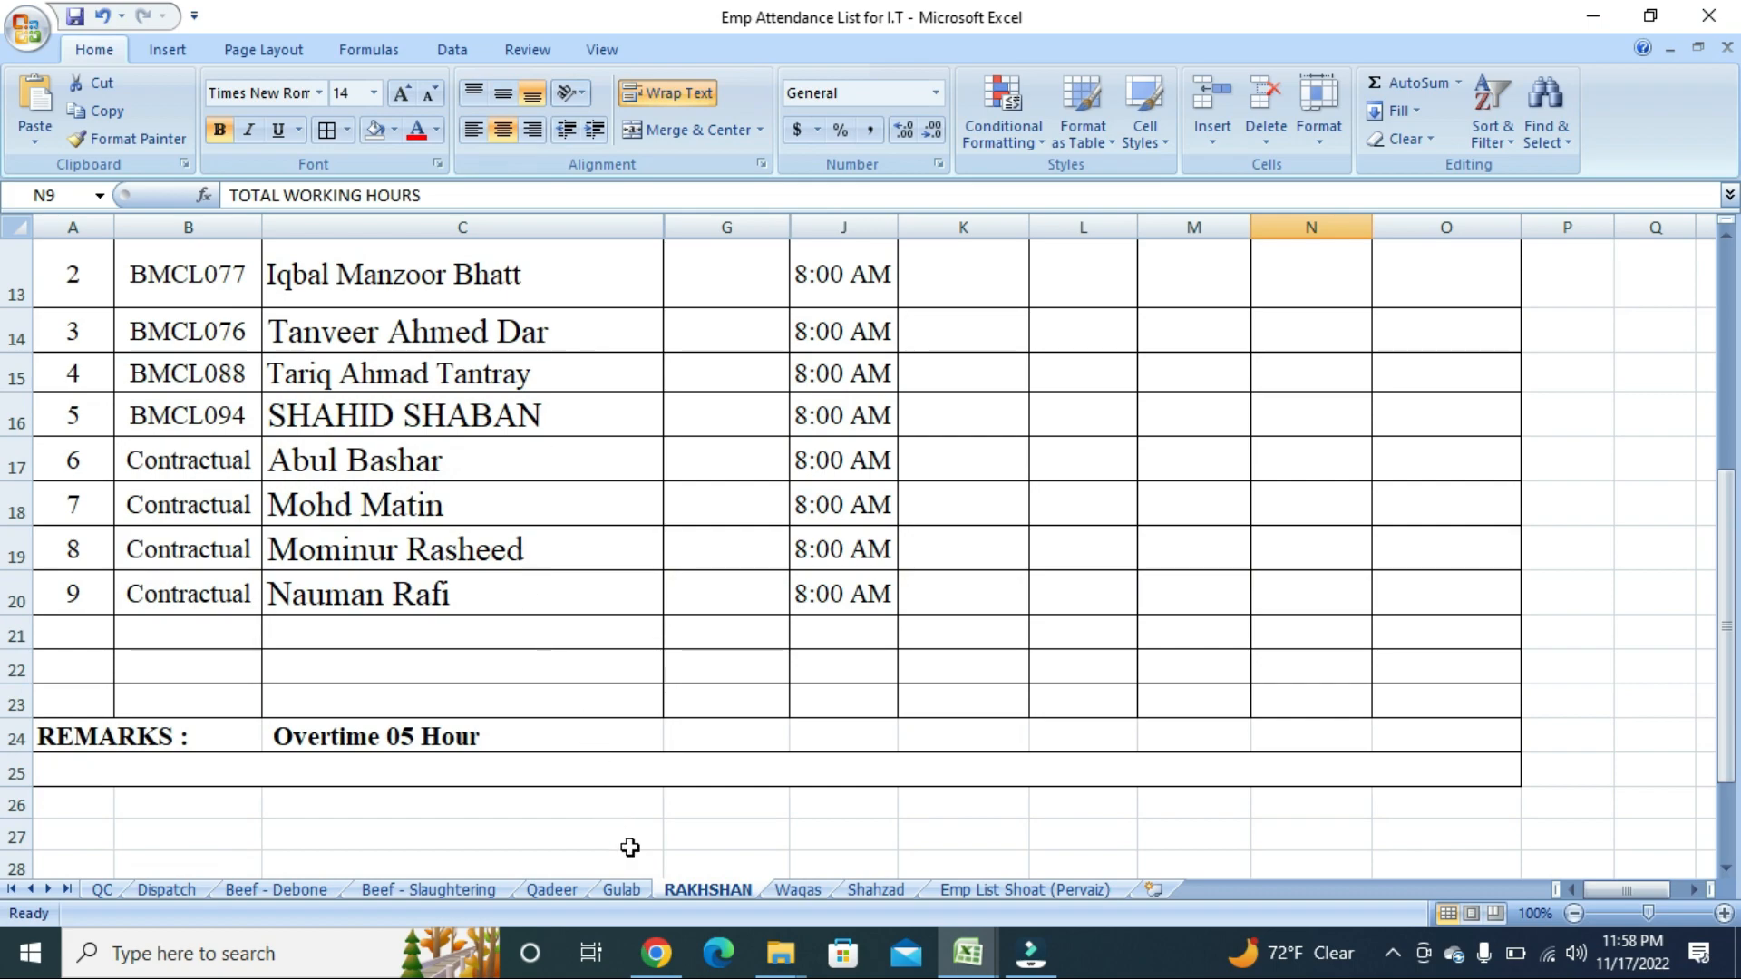
pyautogui.click(295, 890)
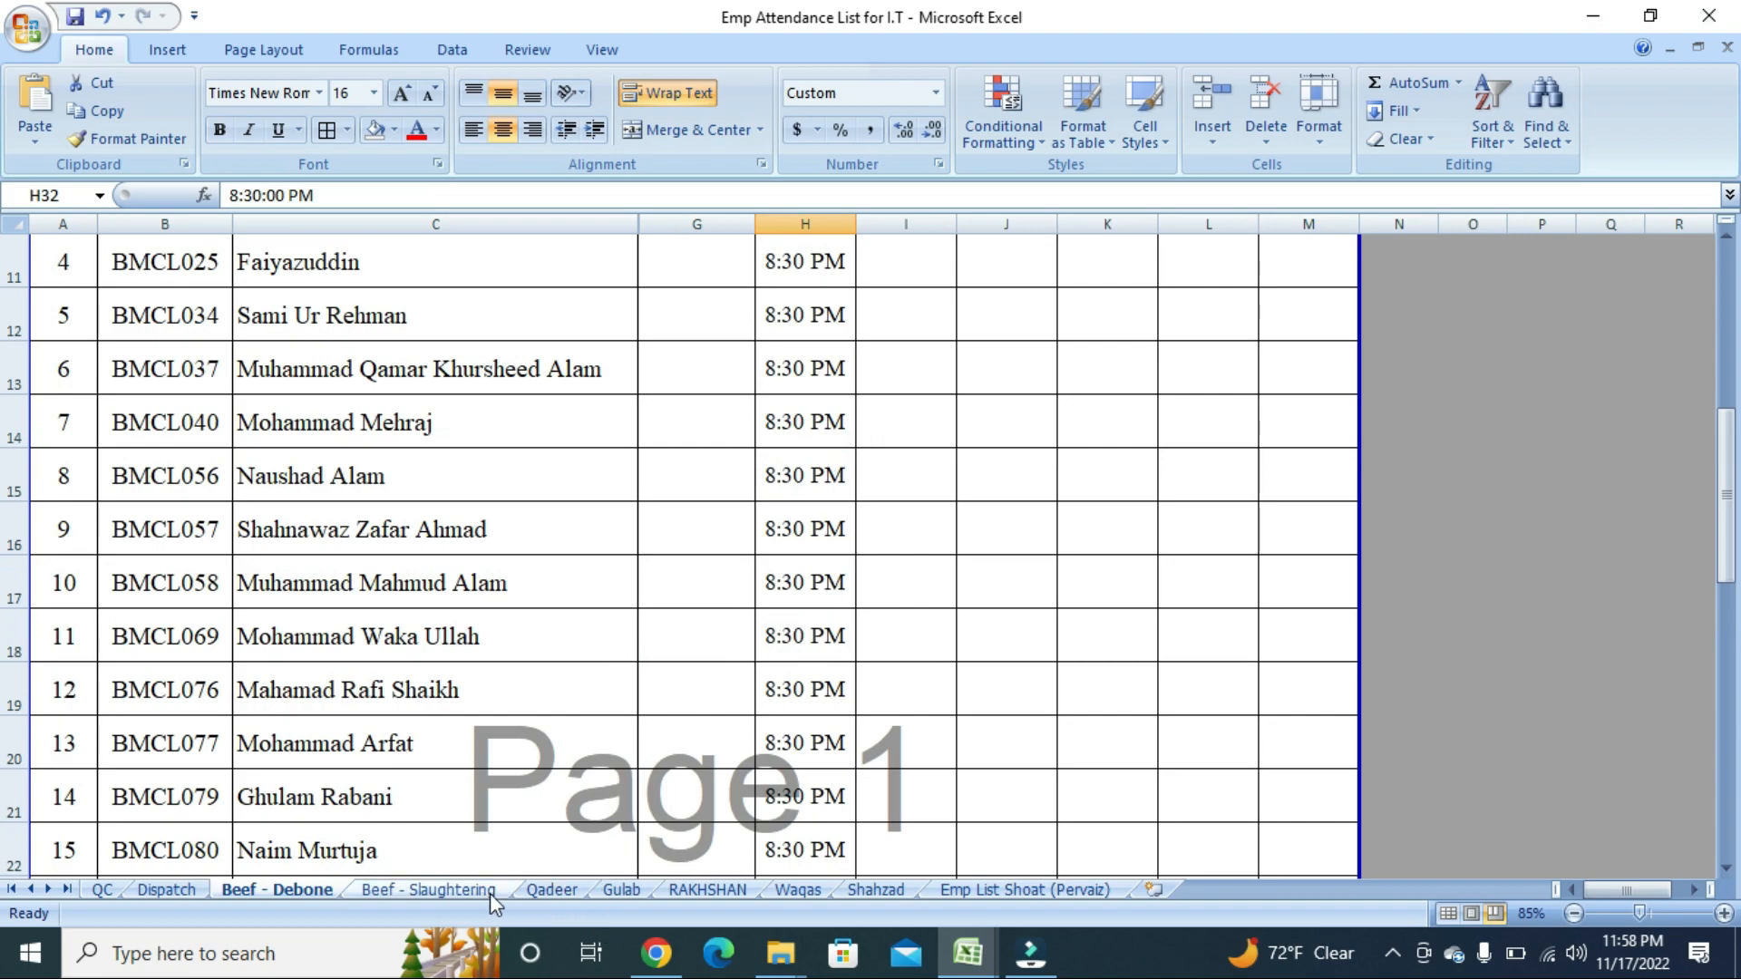
pyautogui.click(738, 891)
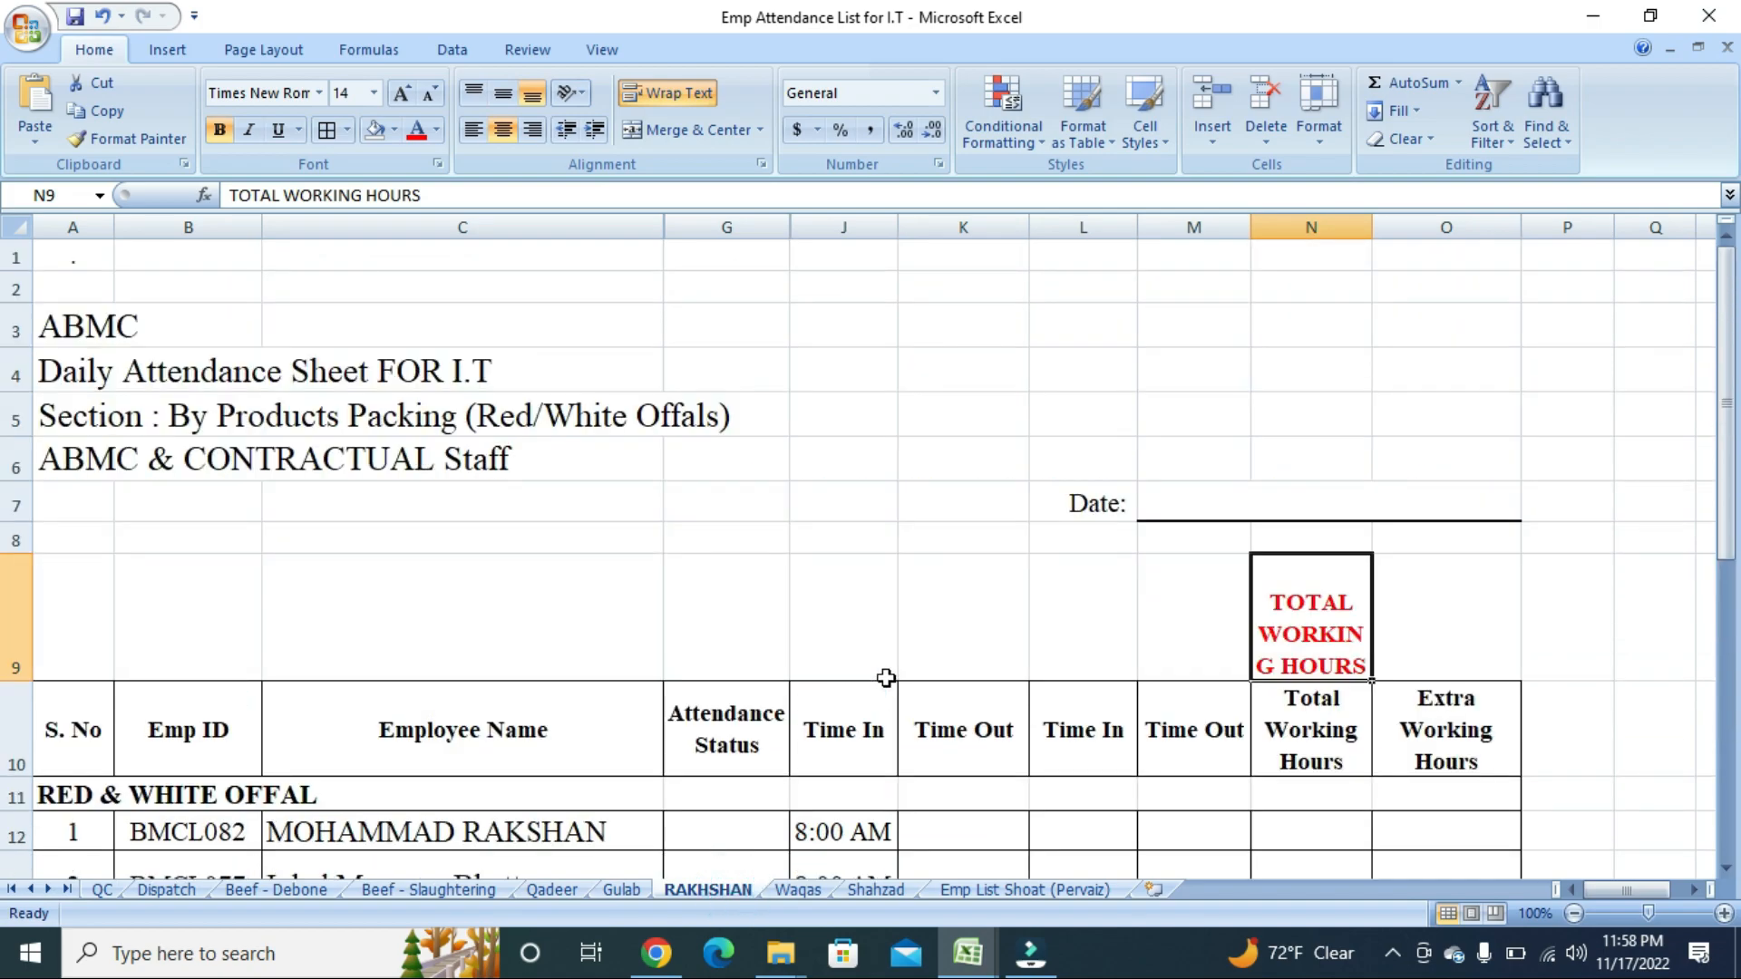
pyautogui.scroll(-1, 1112, 574)
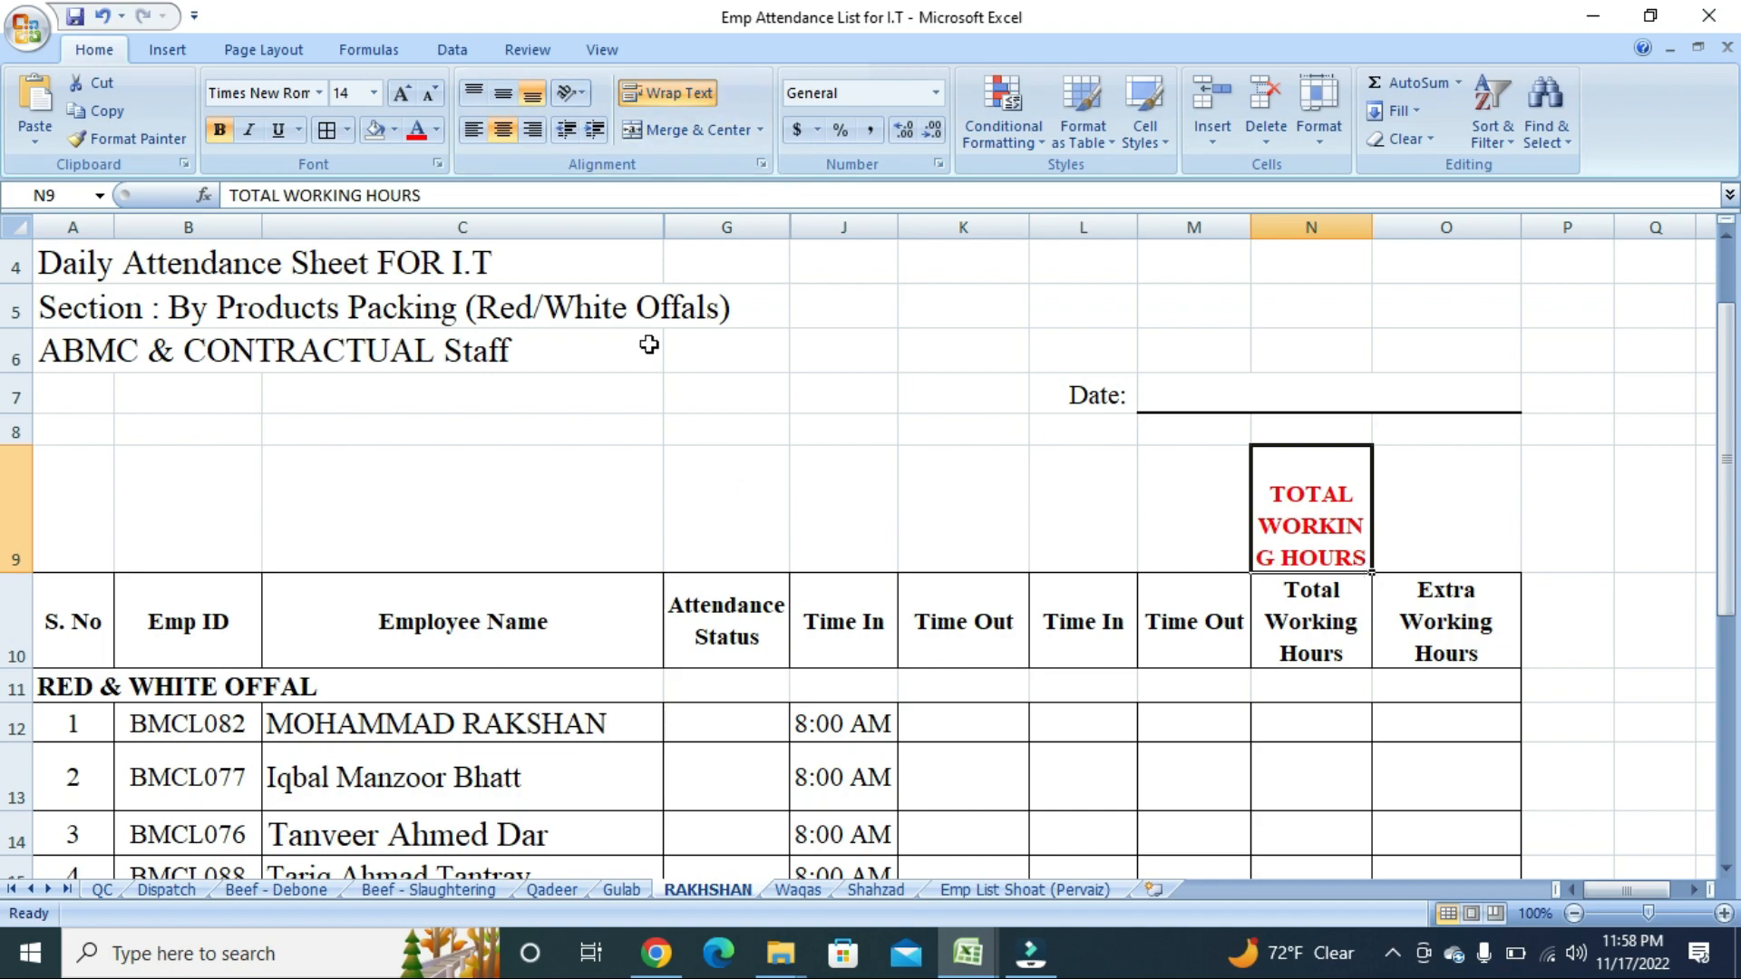
pyautogui.scroll(1, 649, 344)
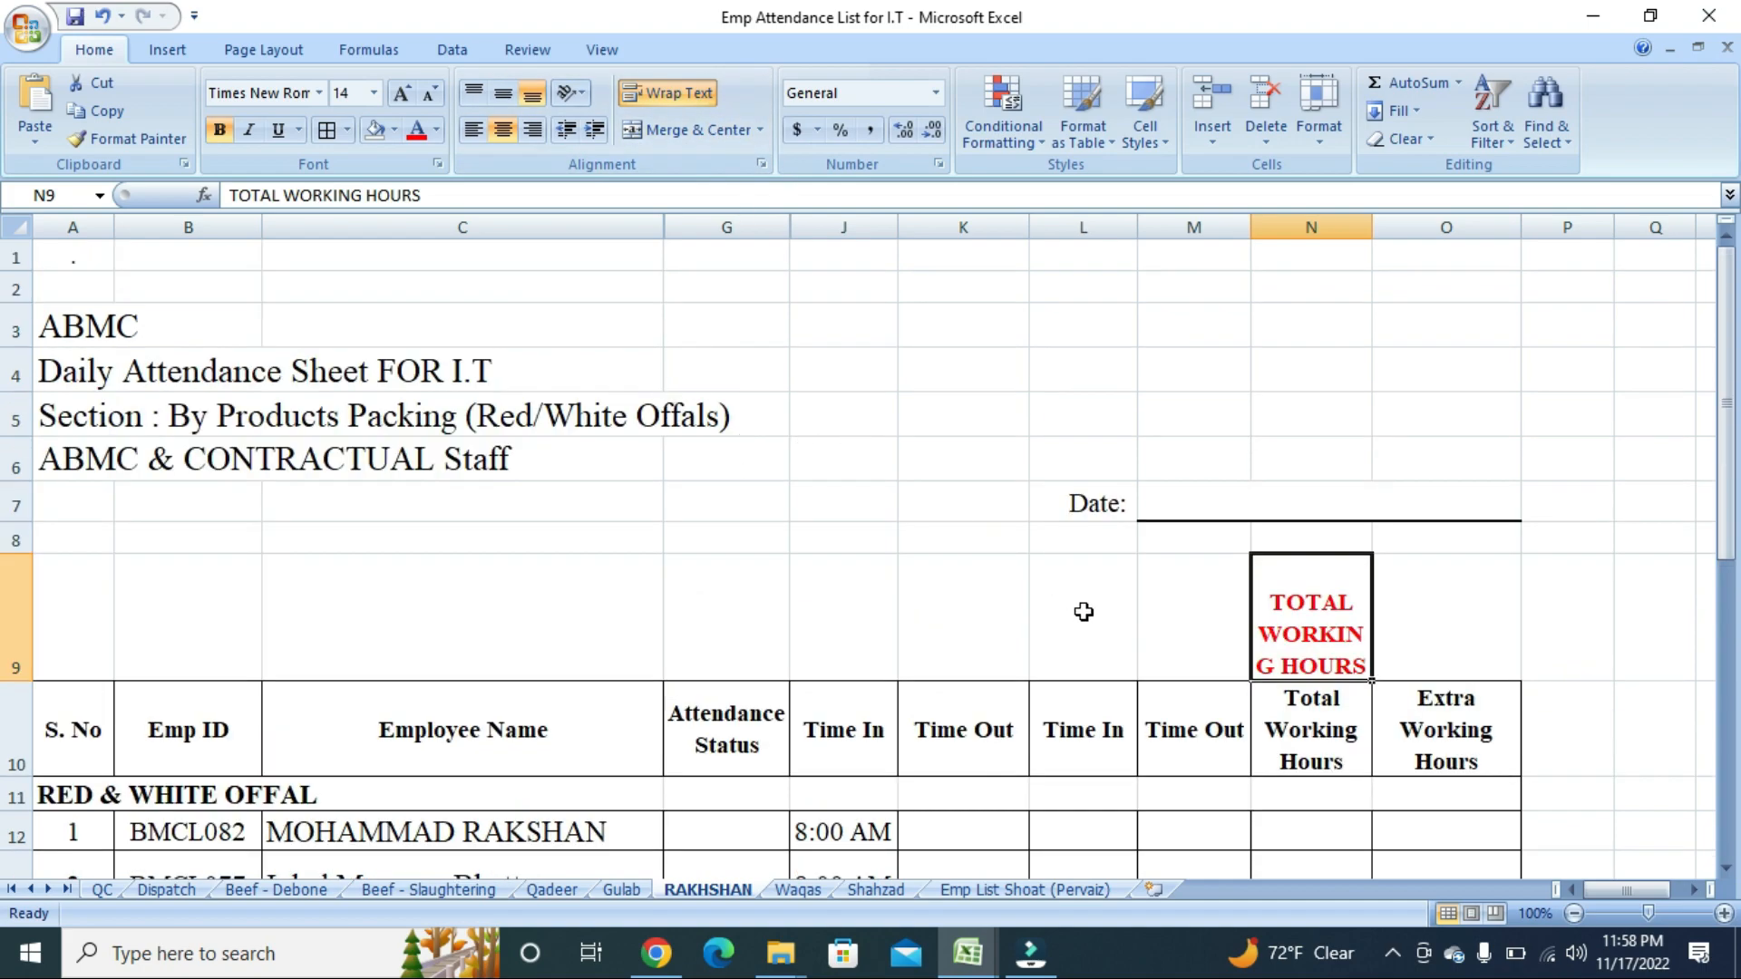
pyautogui.scroll(-2, 1119, 641)
pyautogui.click(1692, 889)
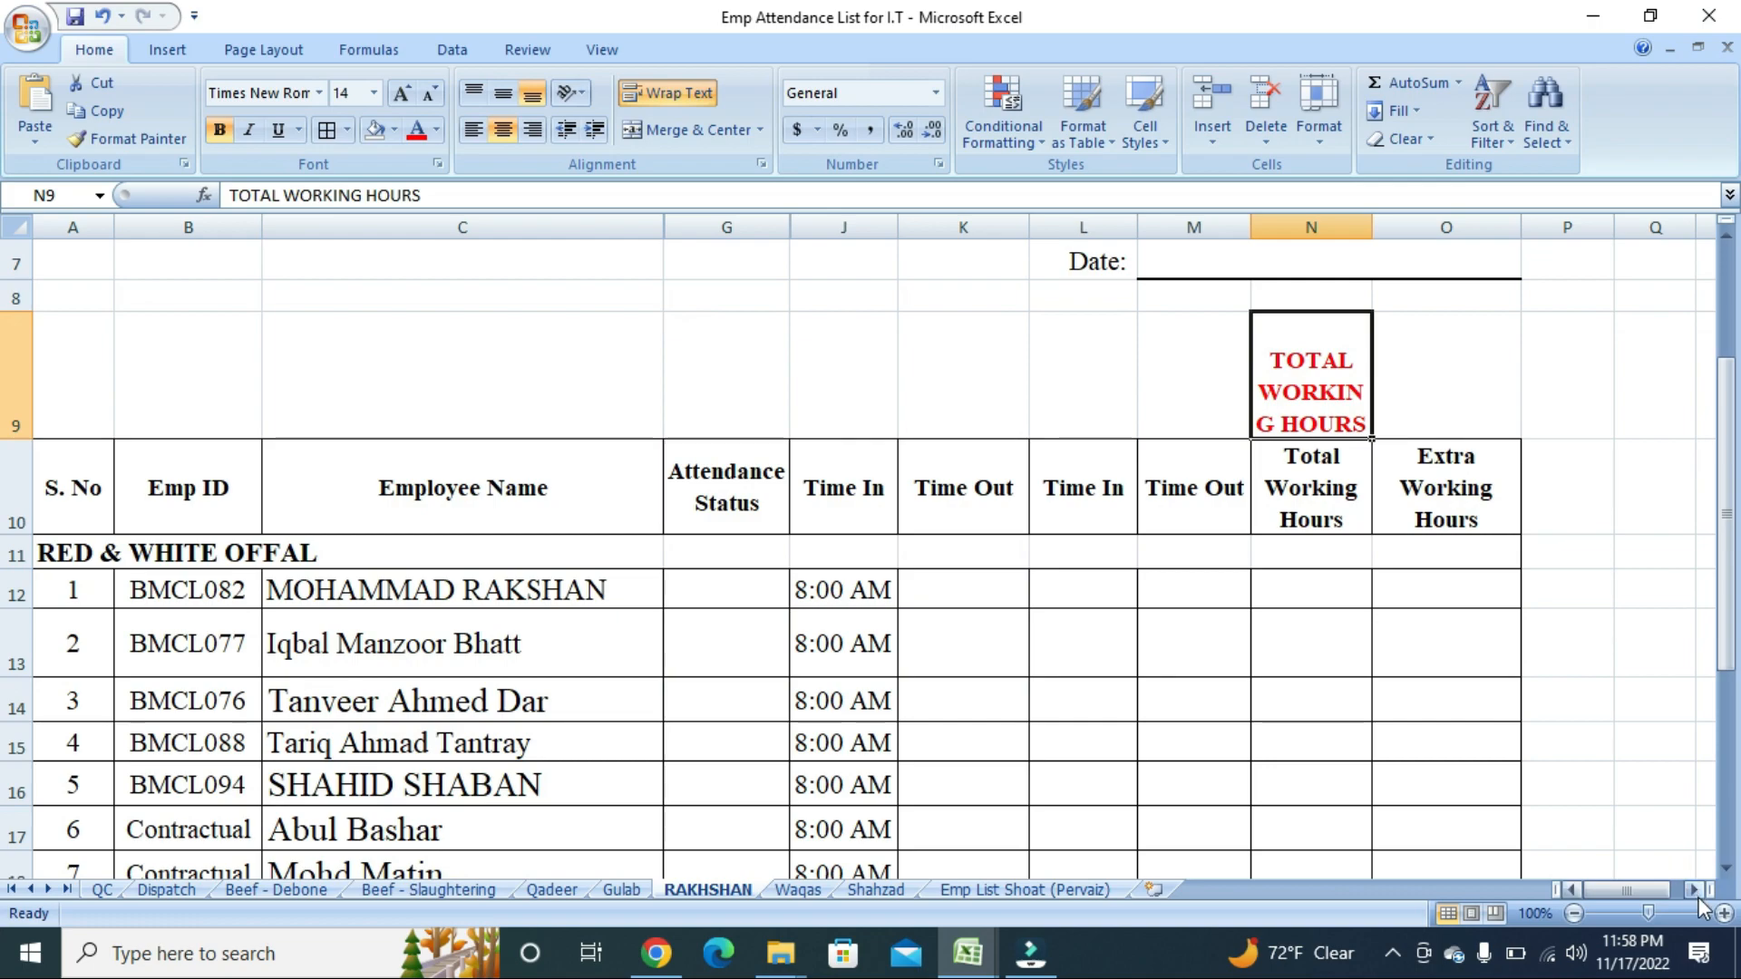
# Enter the employee's full name in cell L3.
pyautogui.scroll(2, 986, 543)
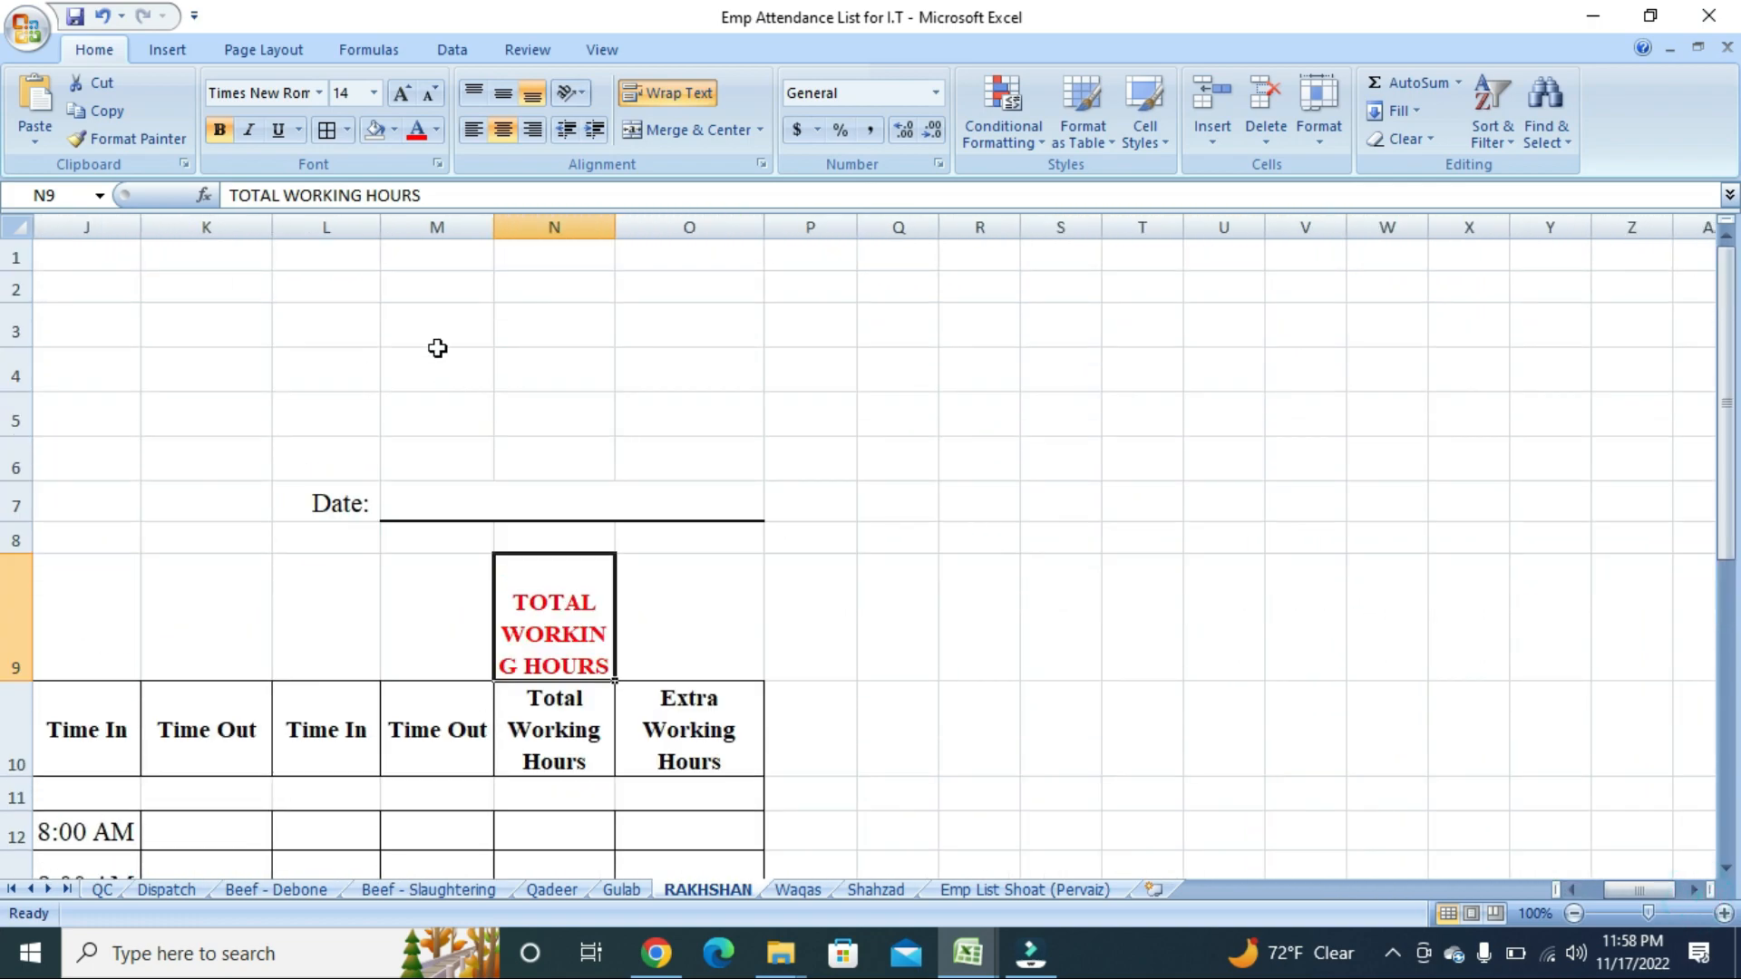
pyautogui.moveTo(349, 314); pyautogui.dragTo(689, 316)
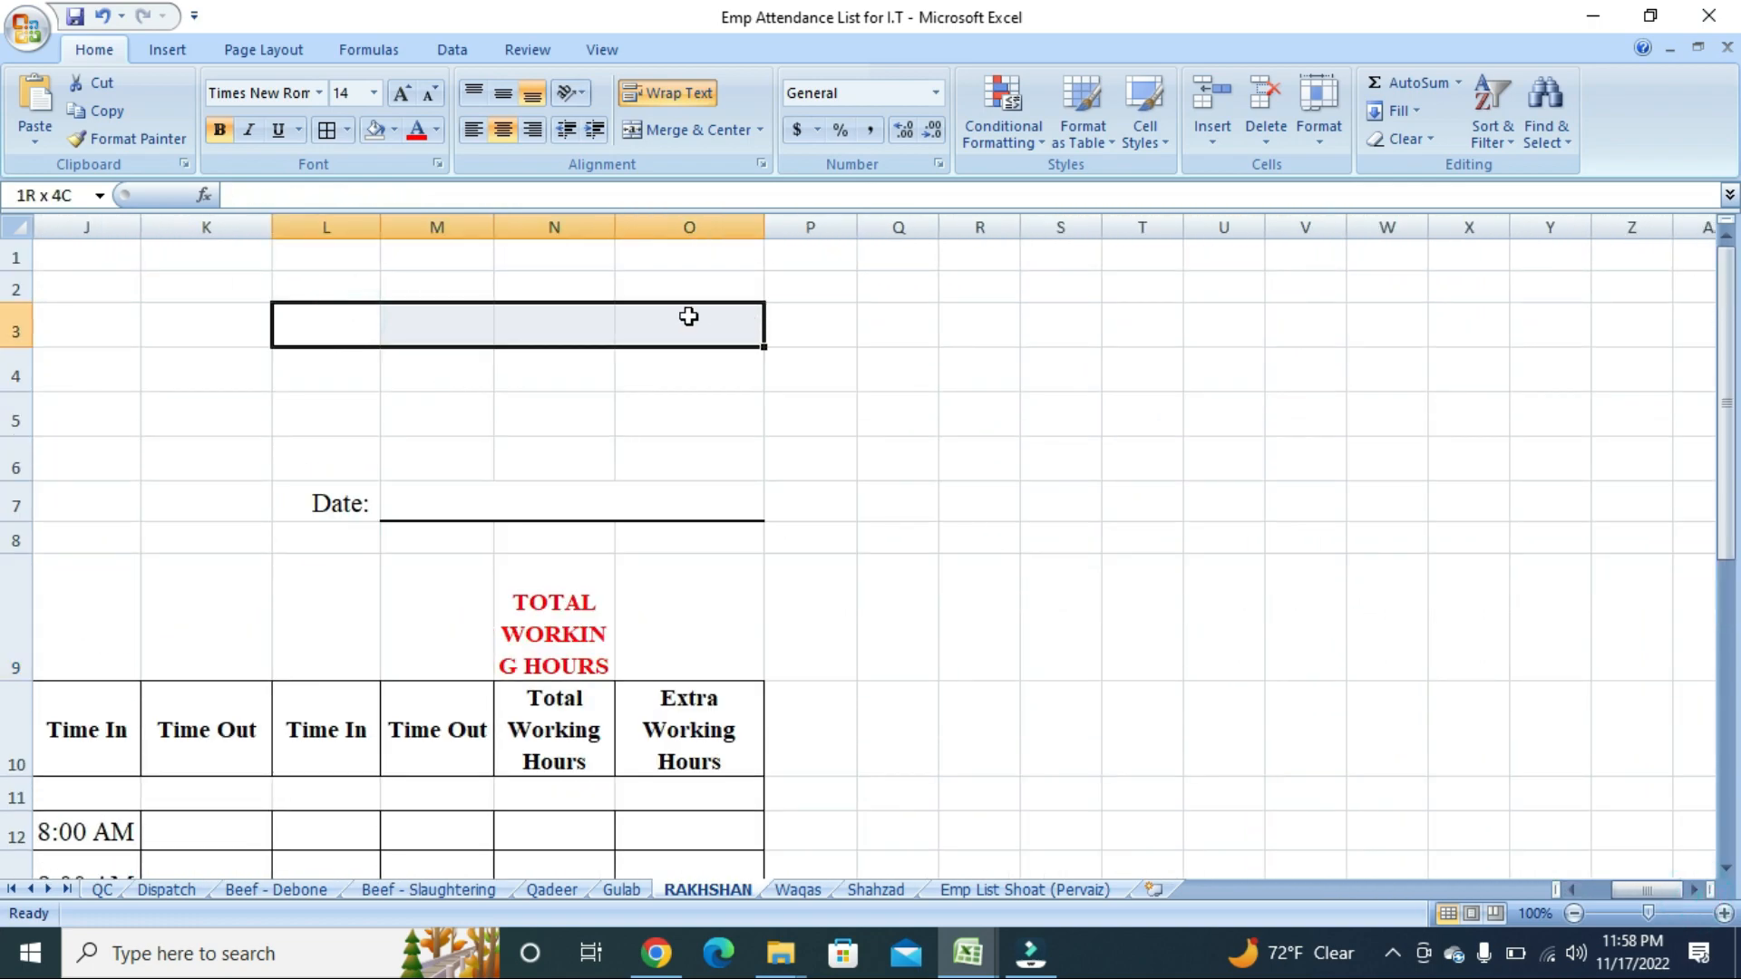
pyautogui.click(379, 332)
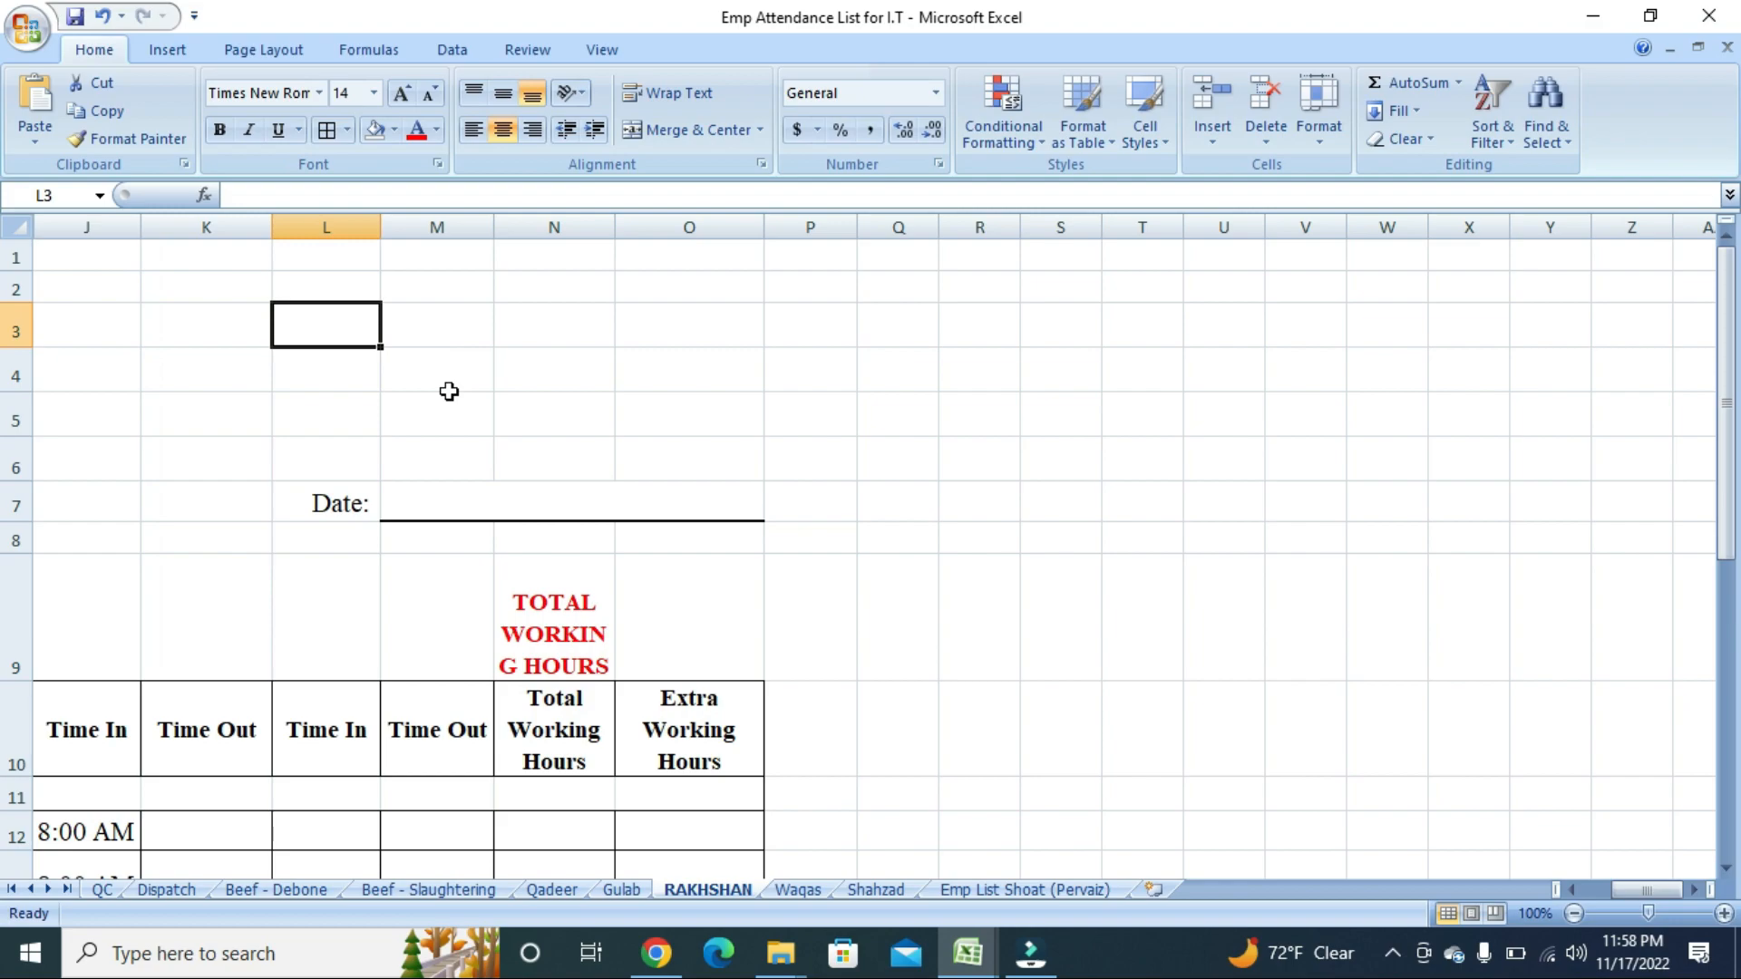
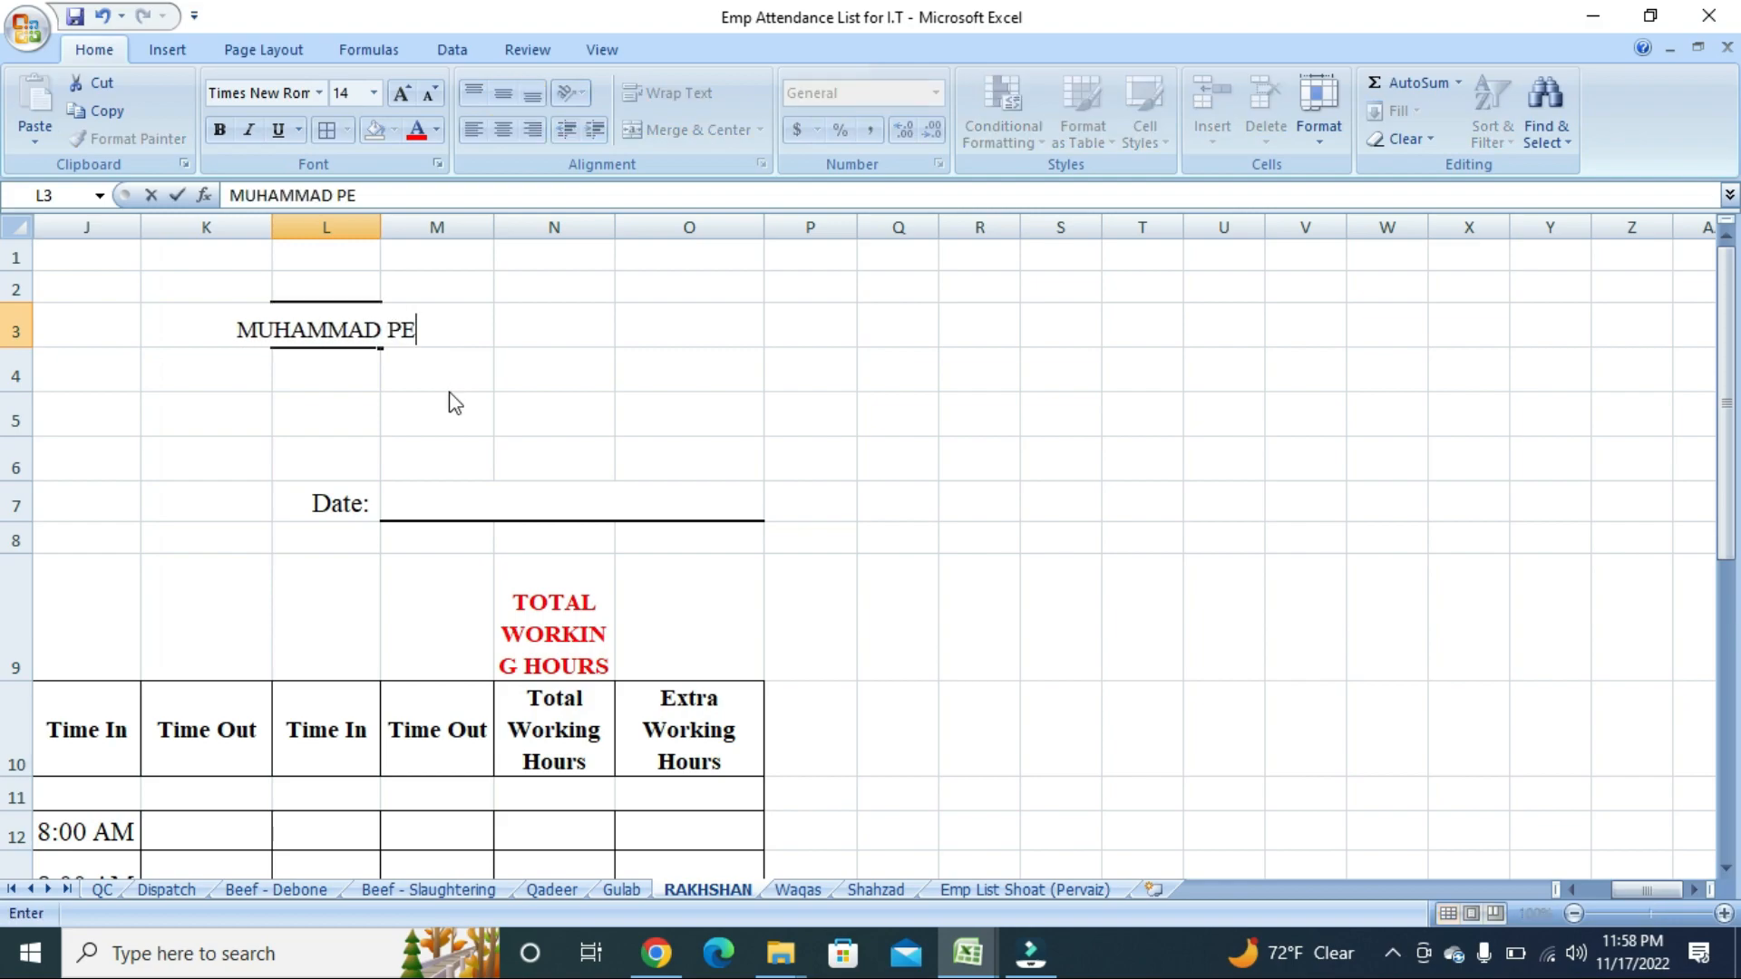
pyautogui.press('Return')
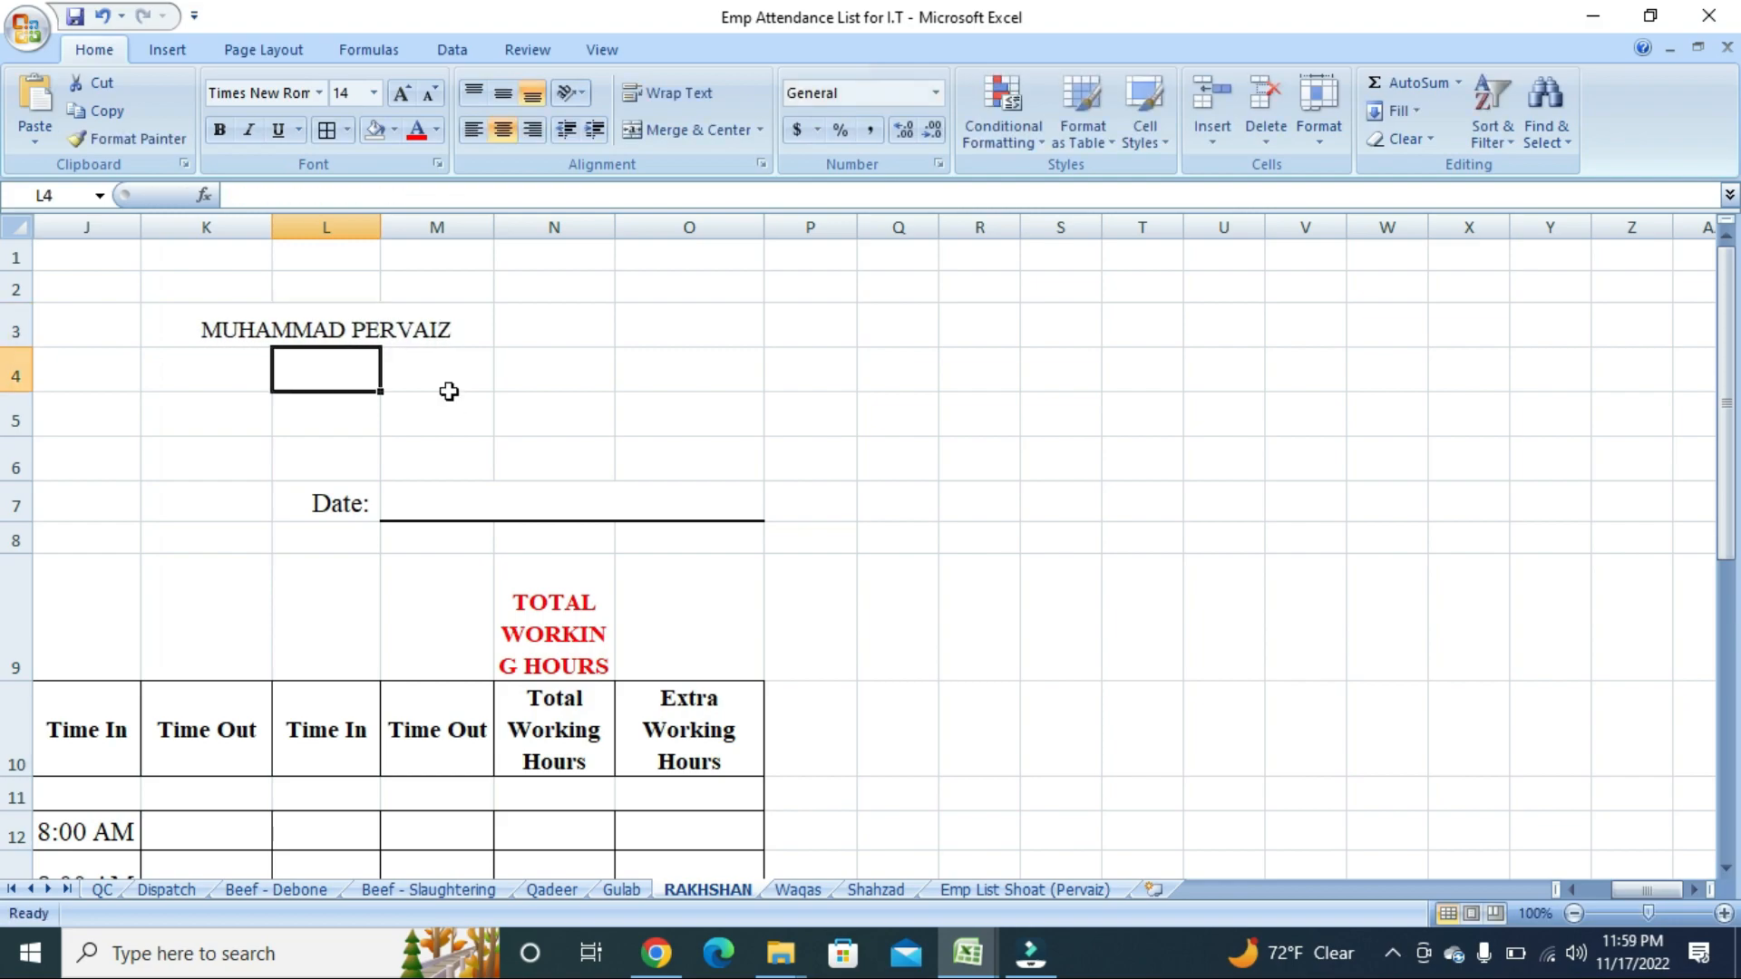
# Change the font size of the name in L3 to 20.
pyautogui.click(275, 320)
pyautogui.click(353, 92)
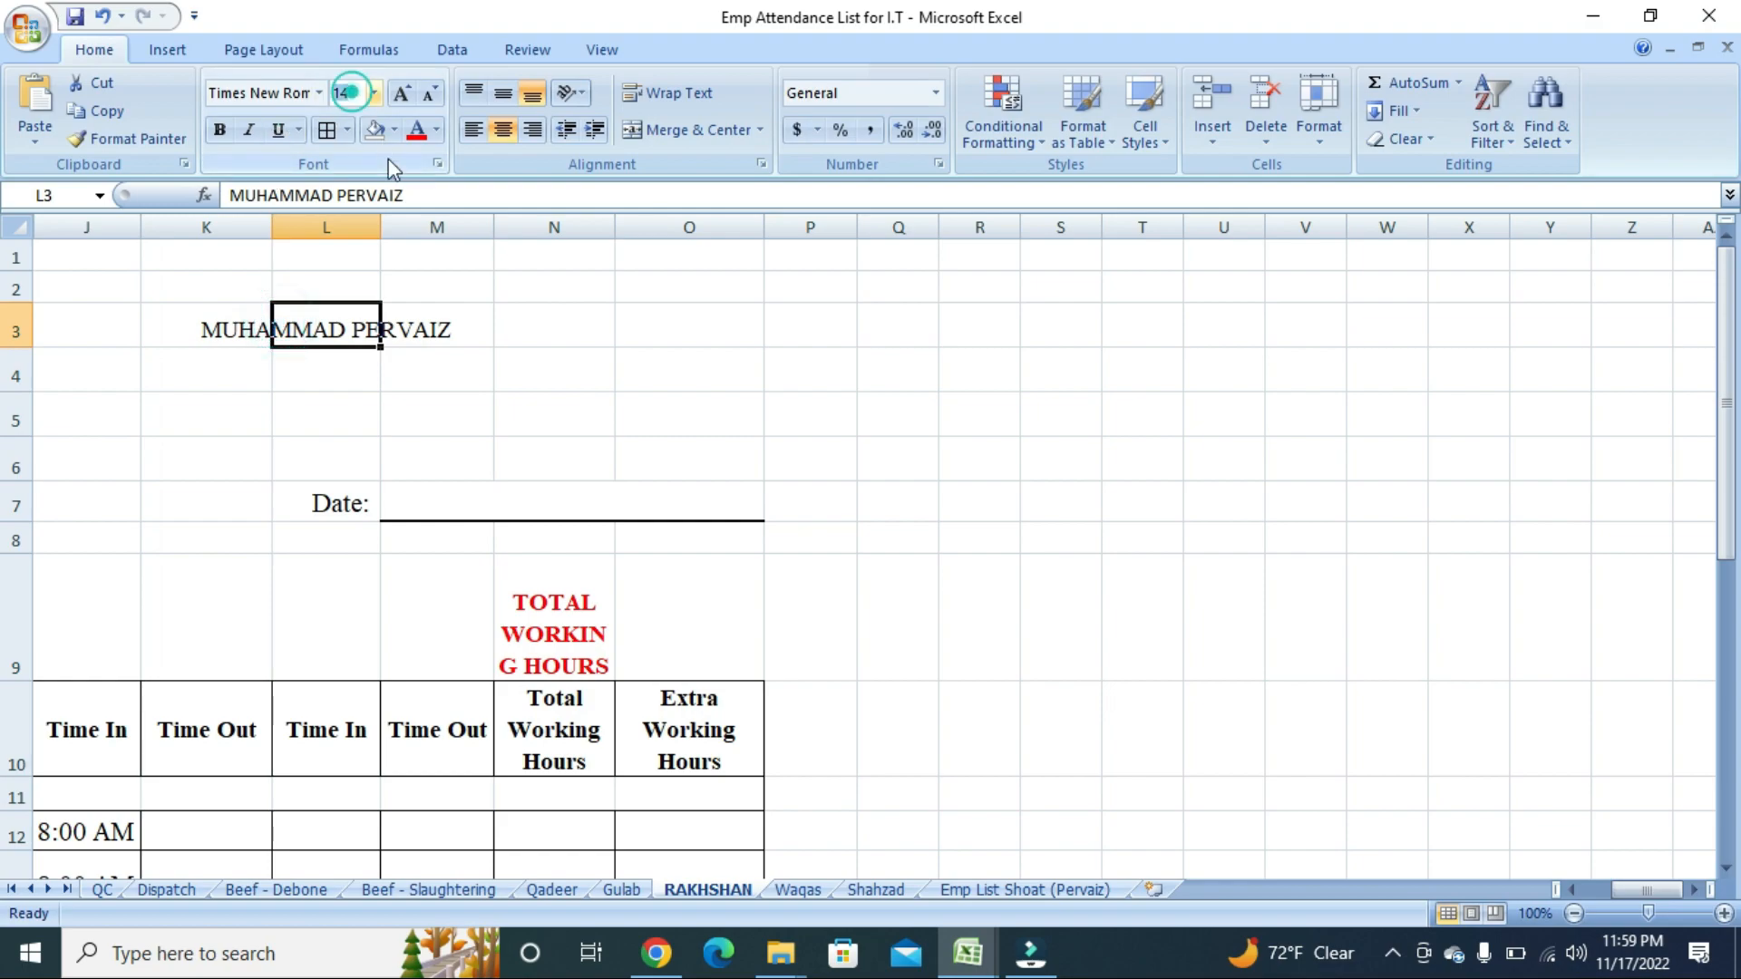
pyautogui.hotkey('alt', 'Down')
pyautogui.press('Escape')
pyautogui.click(347, 93)
pyautogui.hotkey('alt', 'Down')
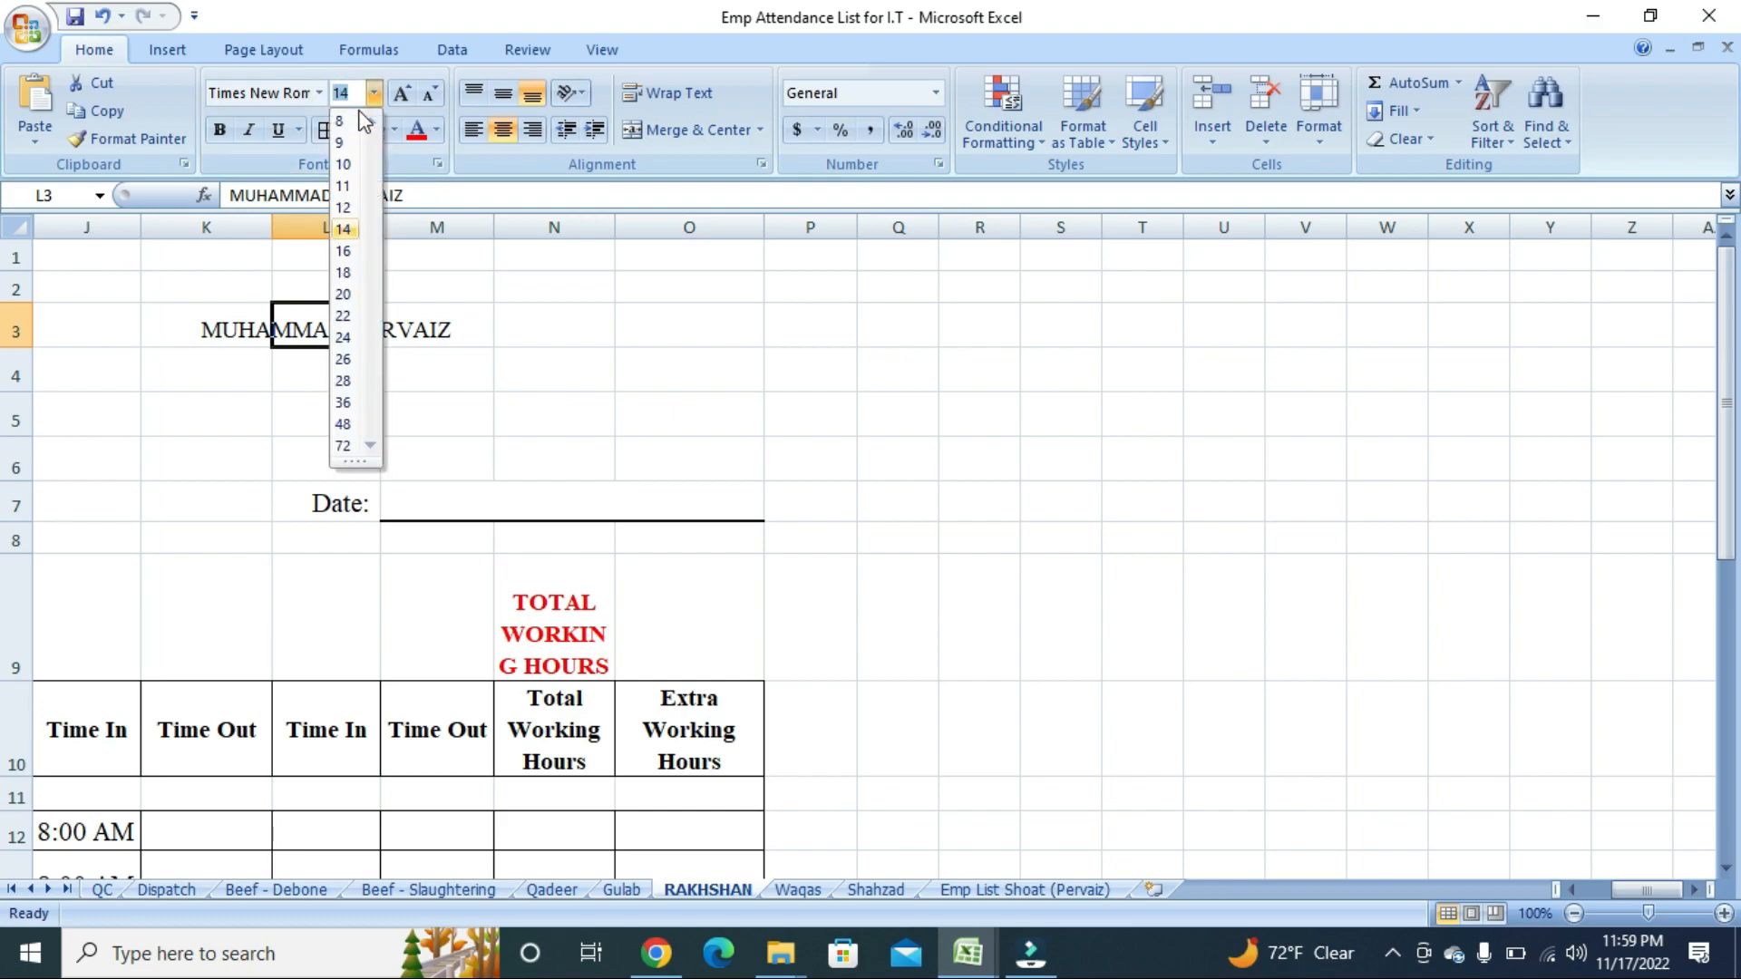
pyautogui.press('Down')
pyautogui.press('Down')
pyautogui.press('Down')
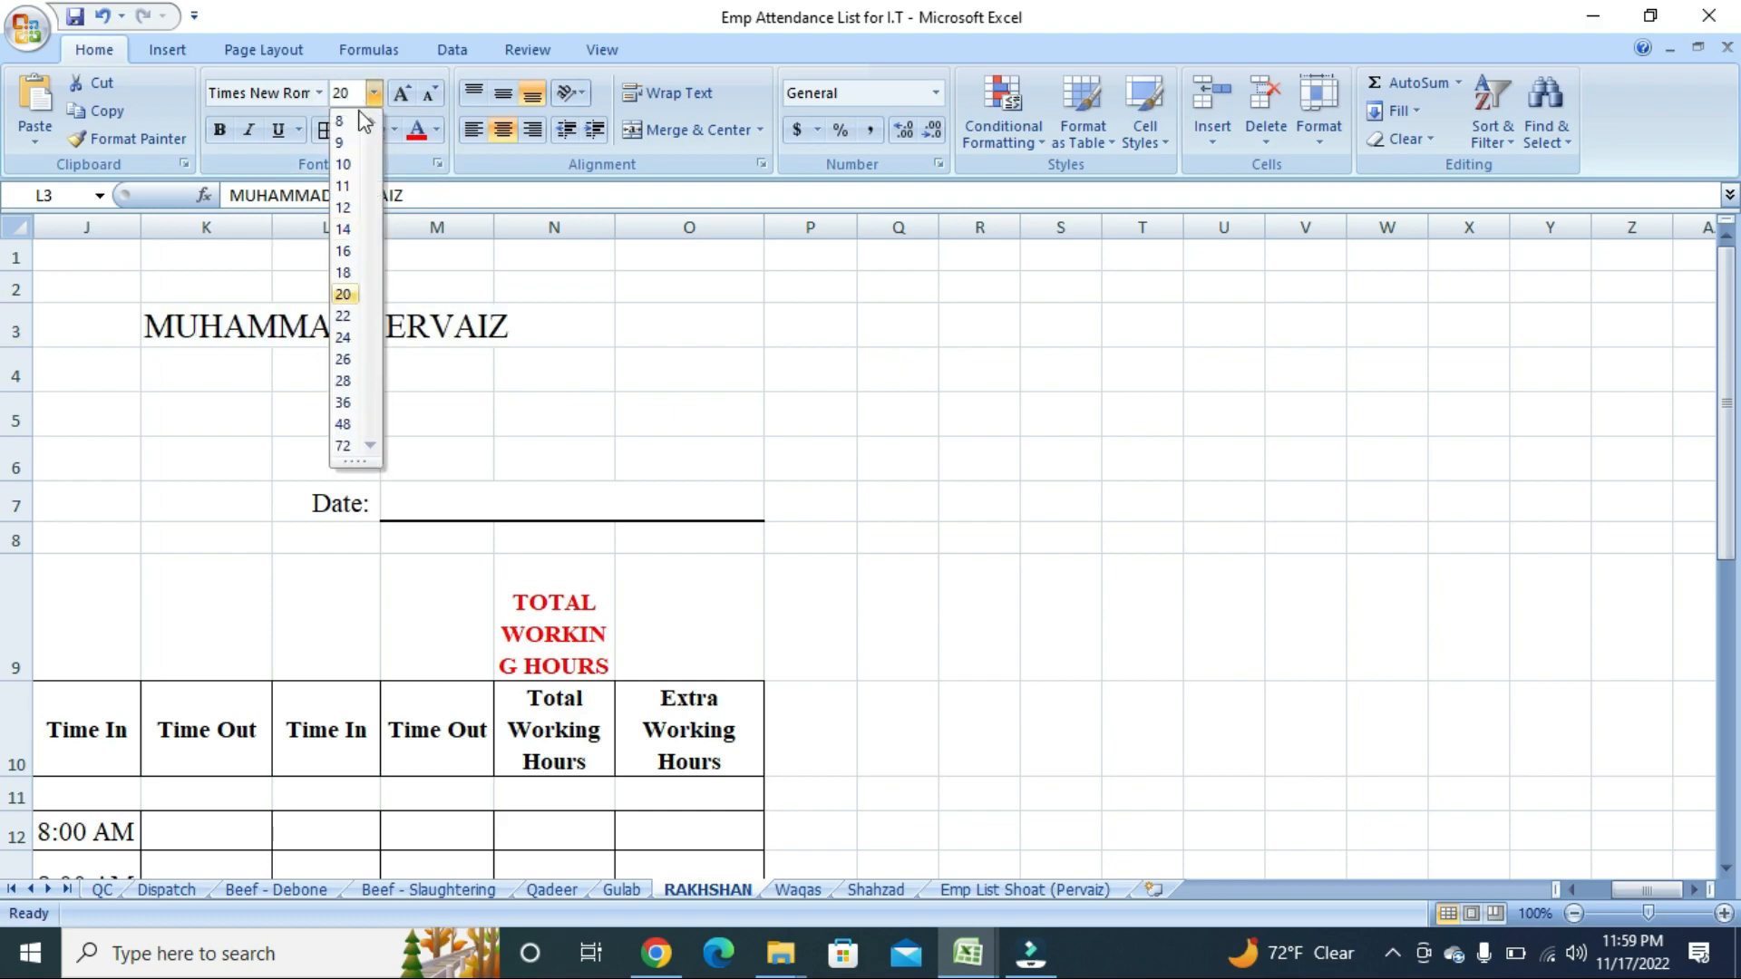
pyautogui.press('Return')
pyautogui.click(505, 454)
pyautogui.click(344, 324)
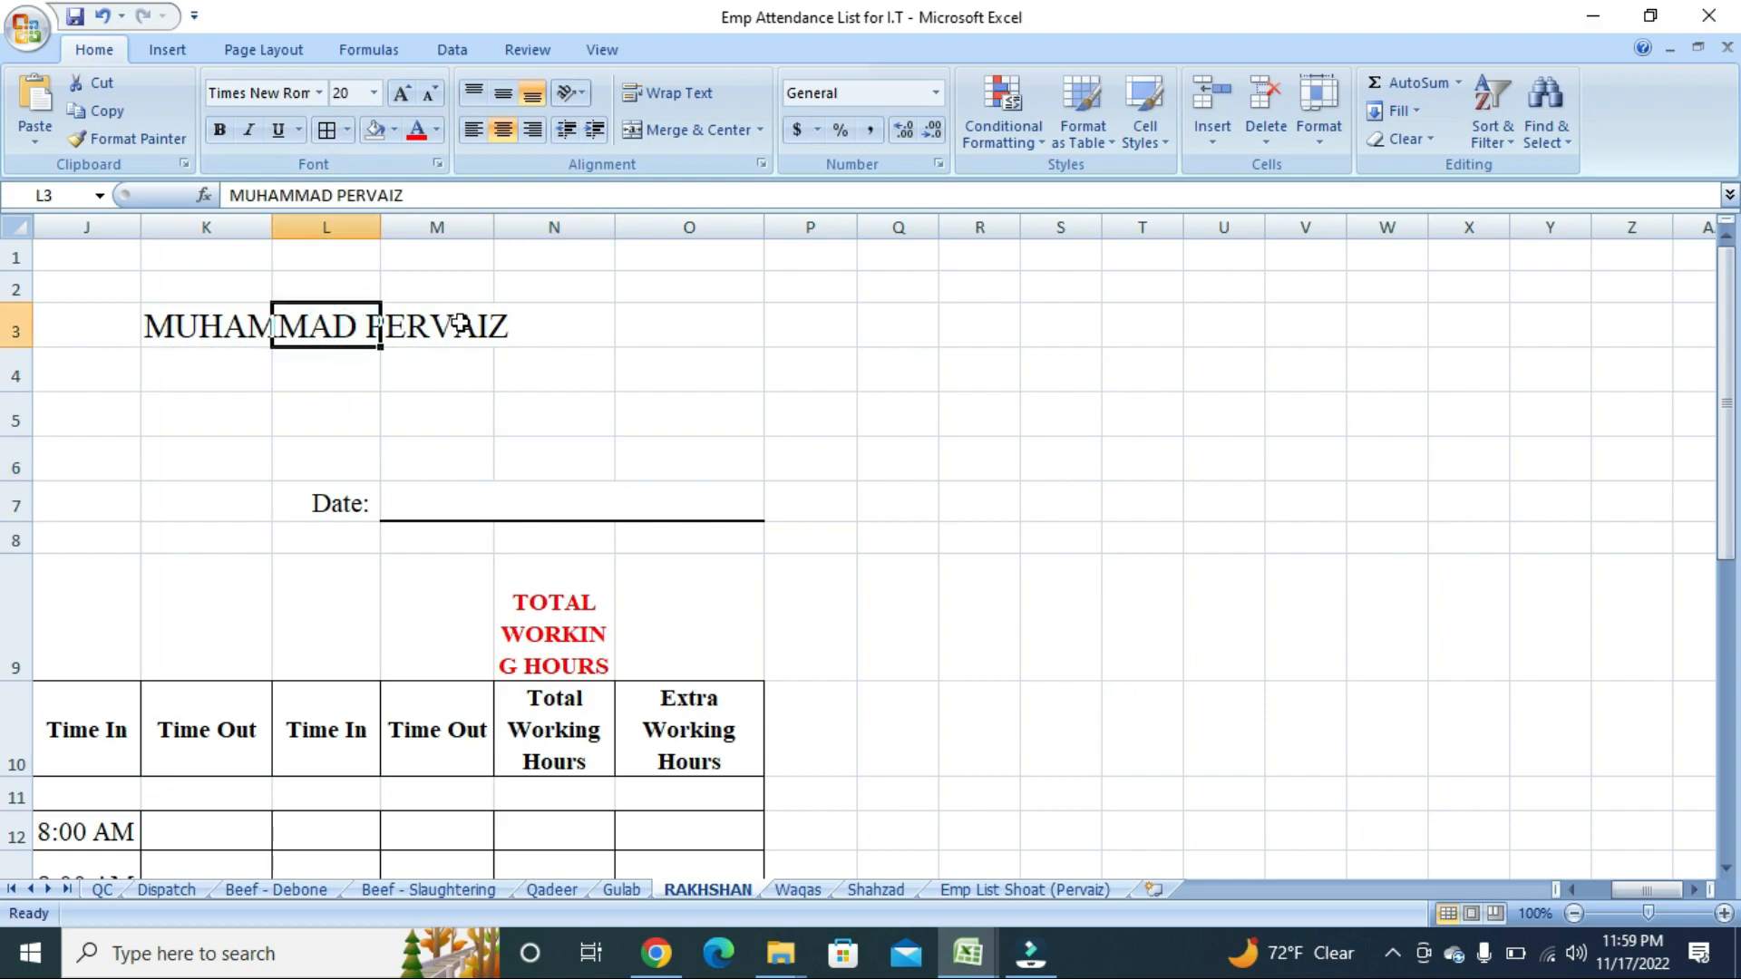
# Merge and centre cells K3 through N3.
pyautogui.click(221, 354)
pyautogui.moveTo(207, 326); pyautogui.dragTo(537, 326)
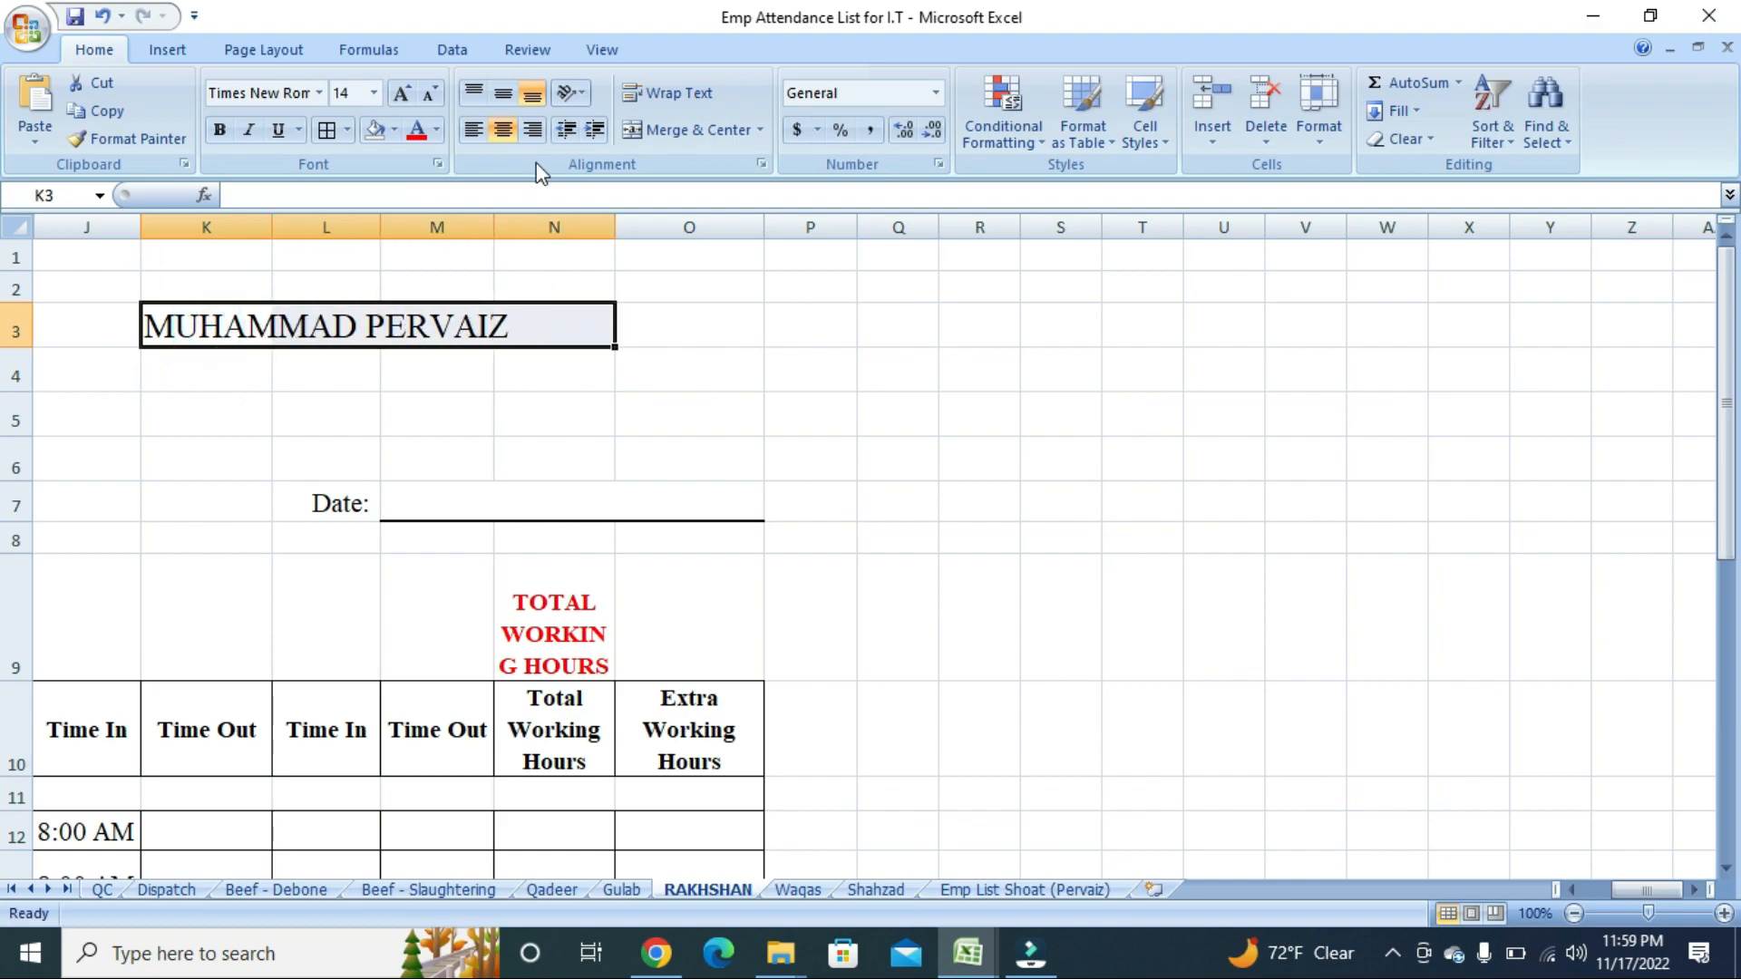
pyautogui.click(713, 132)
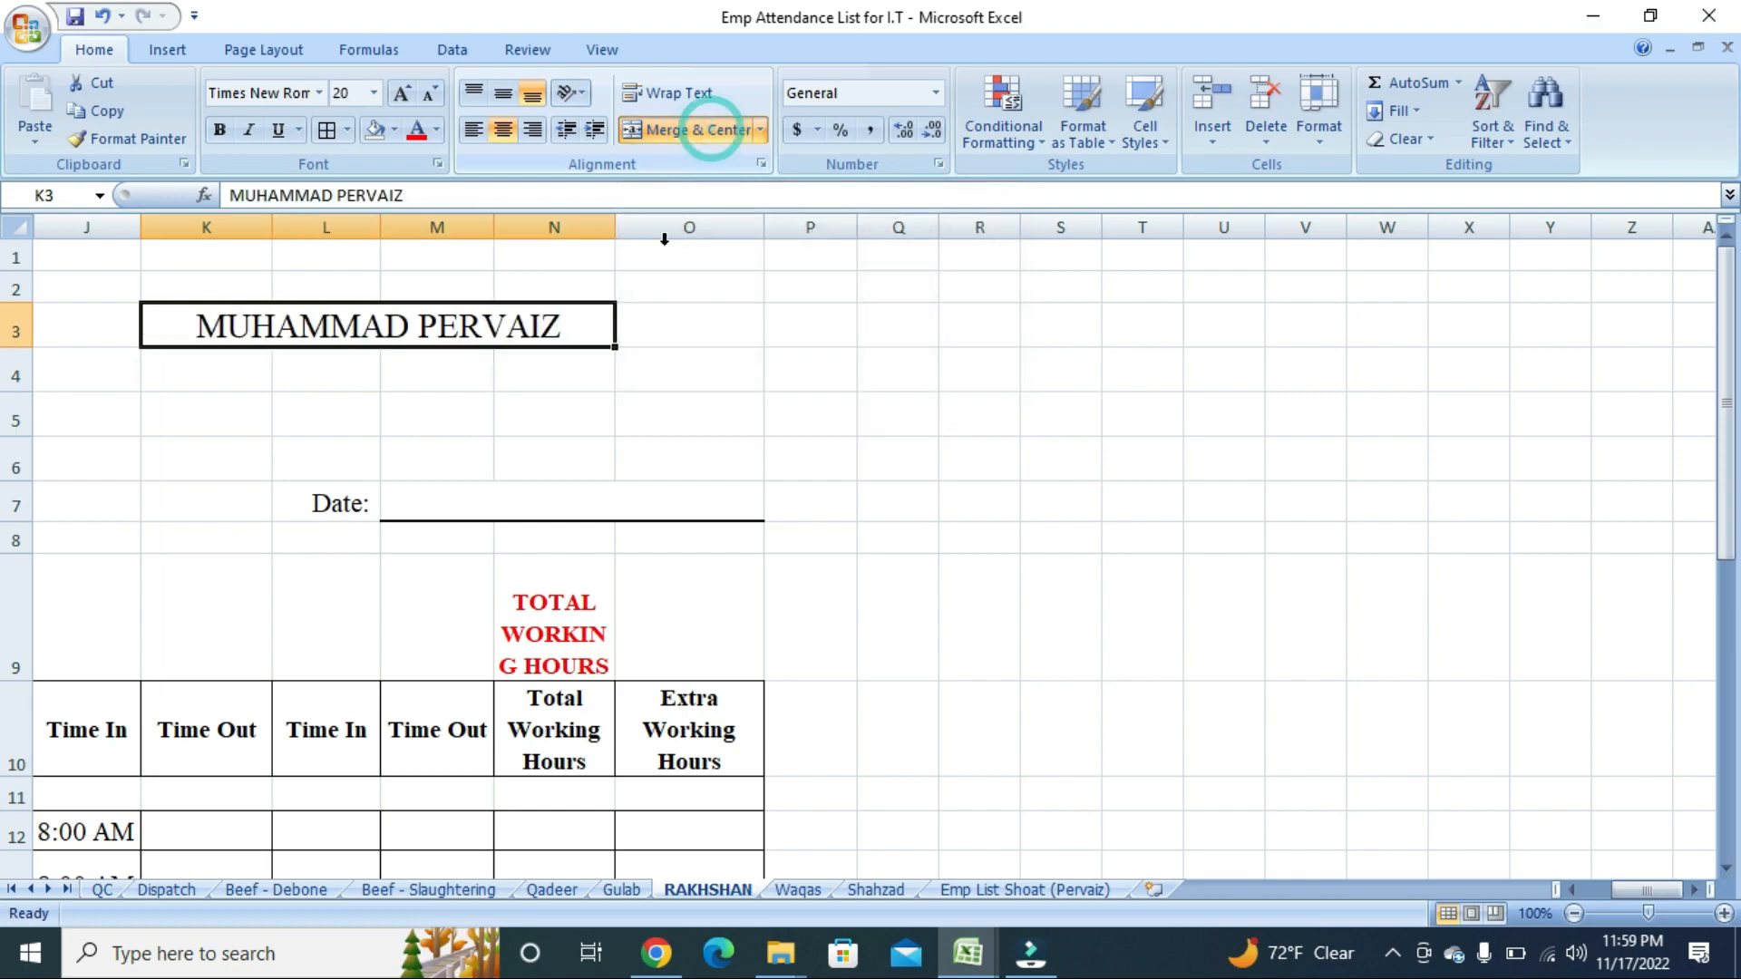
pyautogui.click(399, 403)
pyautogui.click(381, 331)
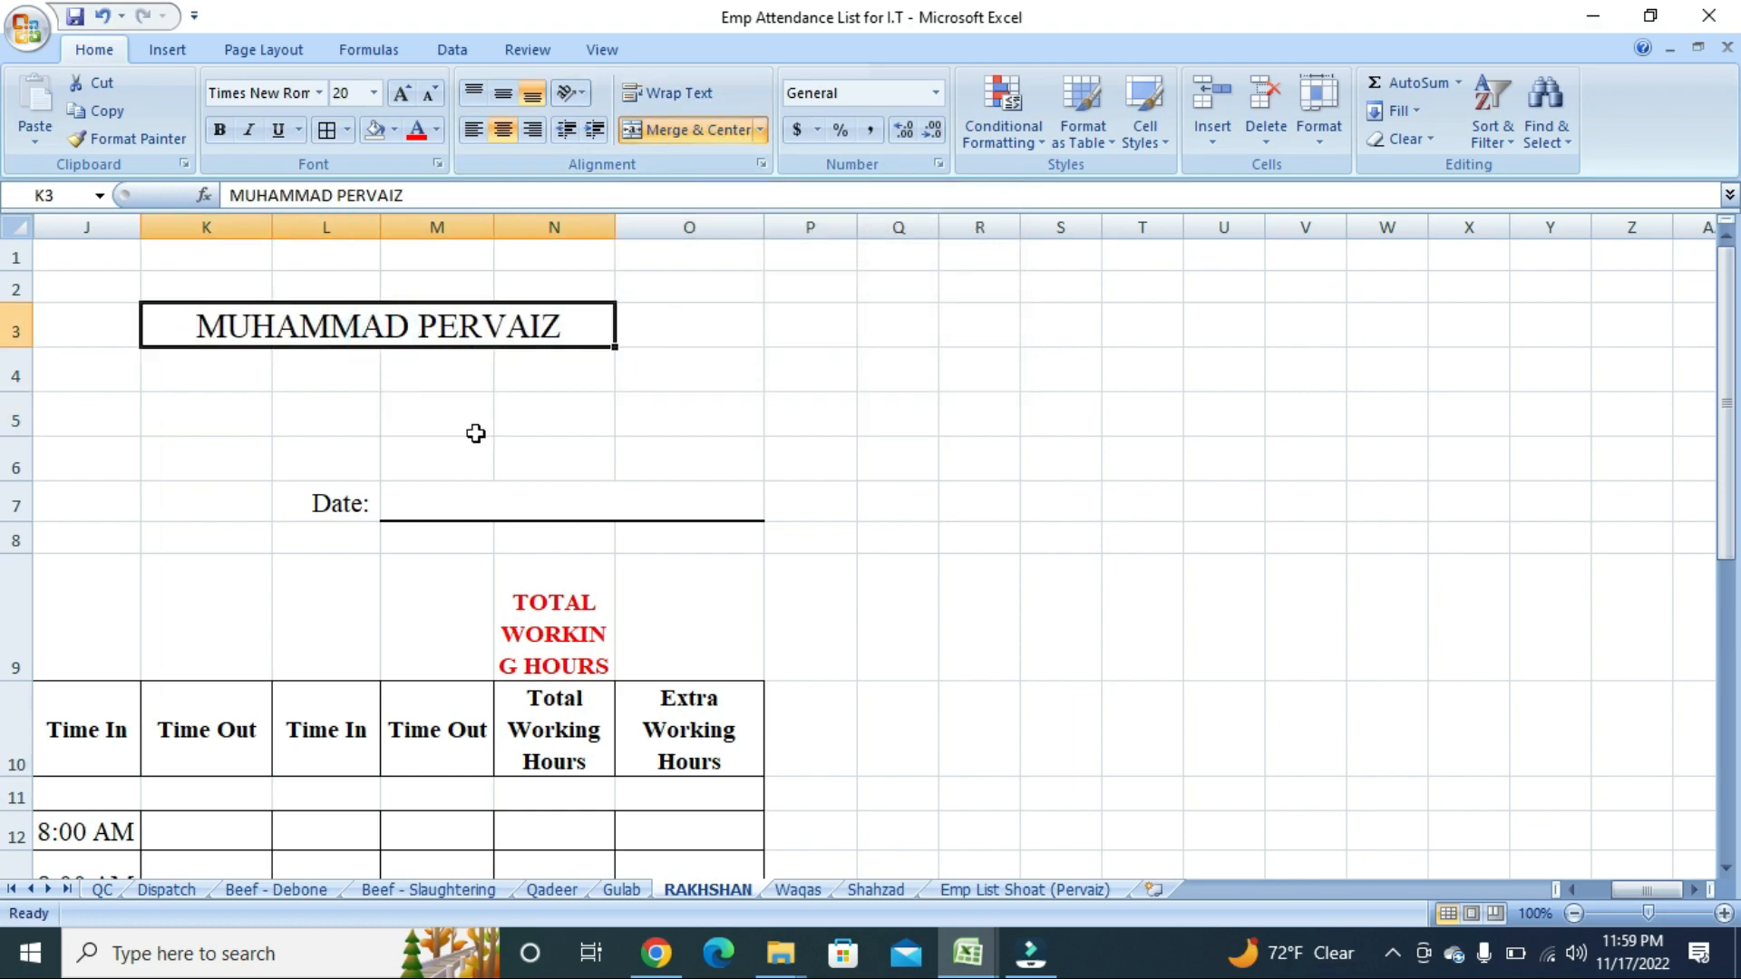
# Replace the merged cell's contents with 123.
pyautogui.write('123')
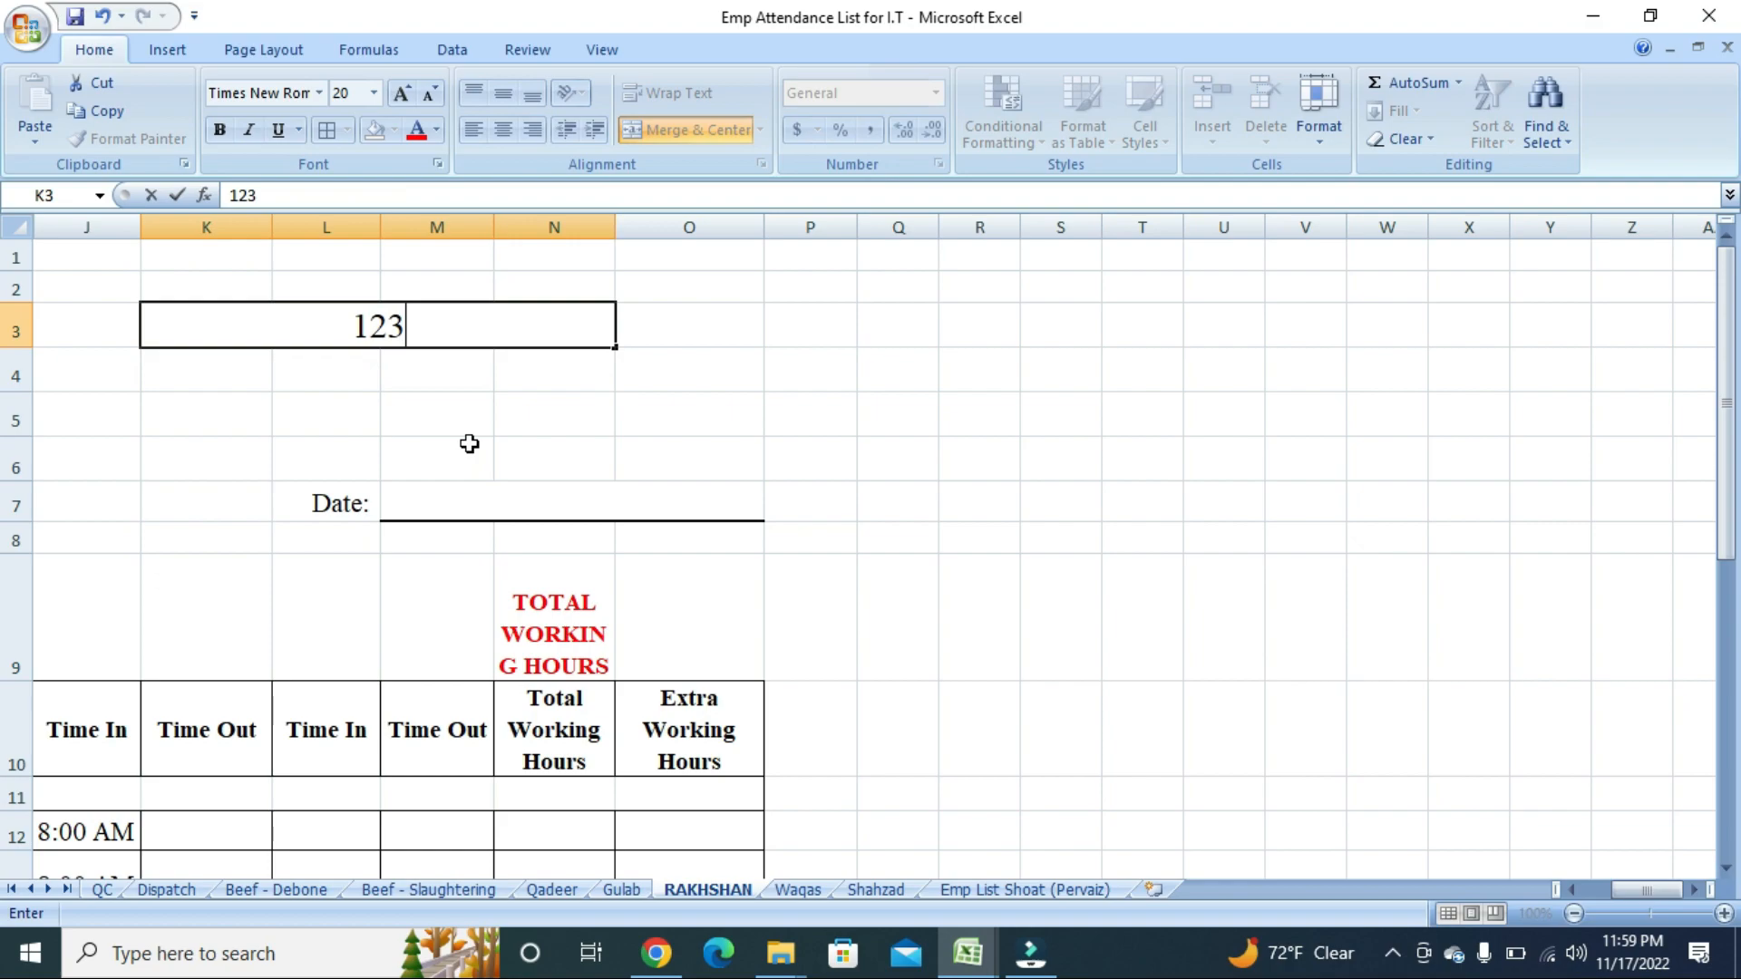
pyautogui.press('Return')
pyautogui.click(435, 419)
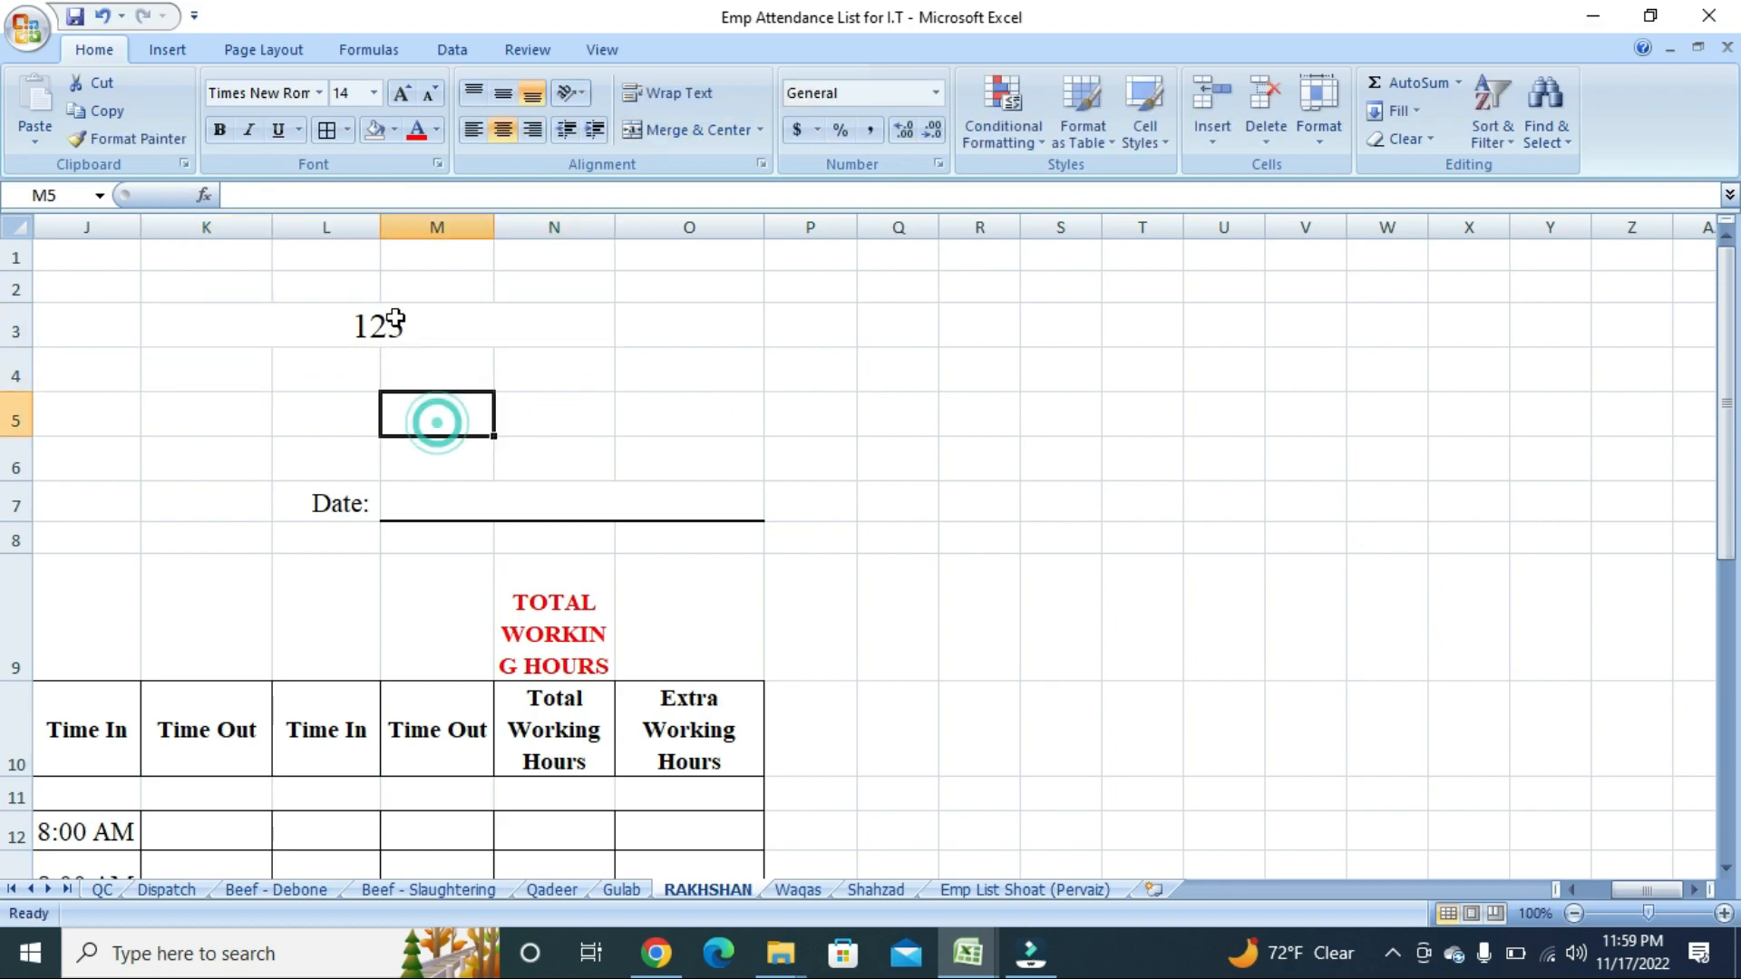
pyautogui.click(395, 320)
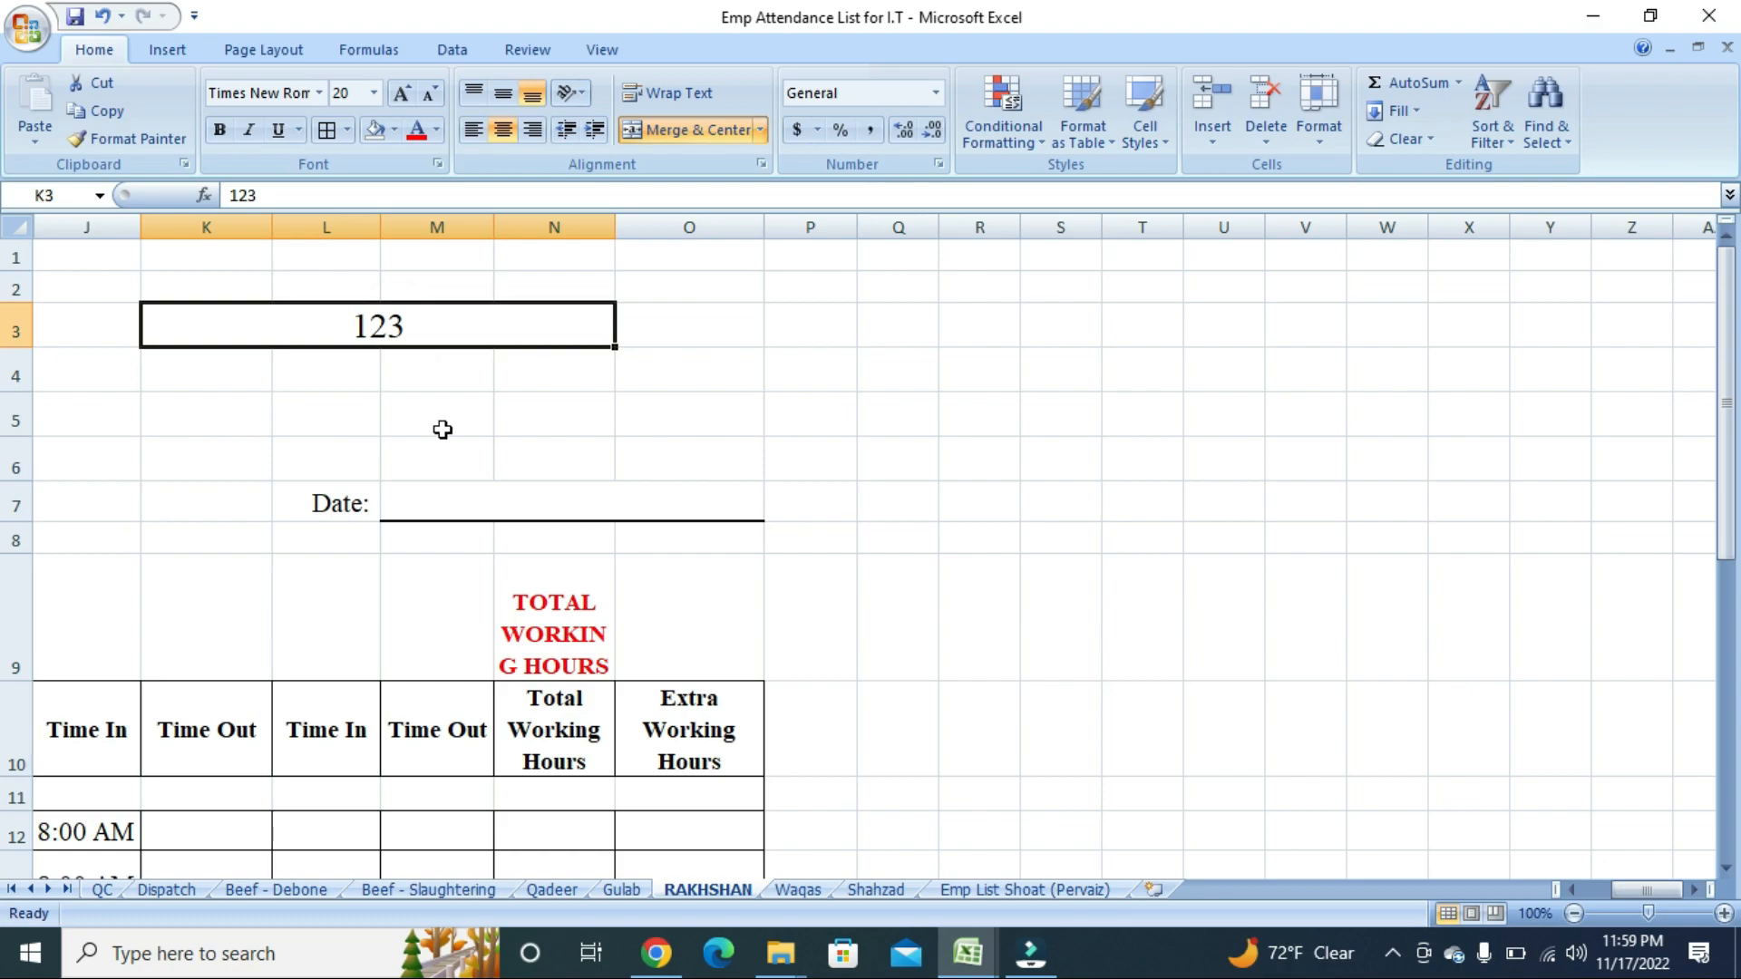
pyautogui.click(439, 376)
pyautogui.click(436, 334)
pyautogui.click(436, 333)
# Unmerge K3:N3 and confirm K3 through N3 are separate cells again.
pyautogui.click(665, 129)
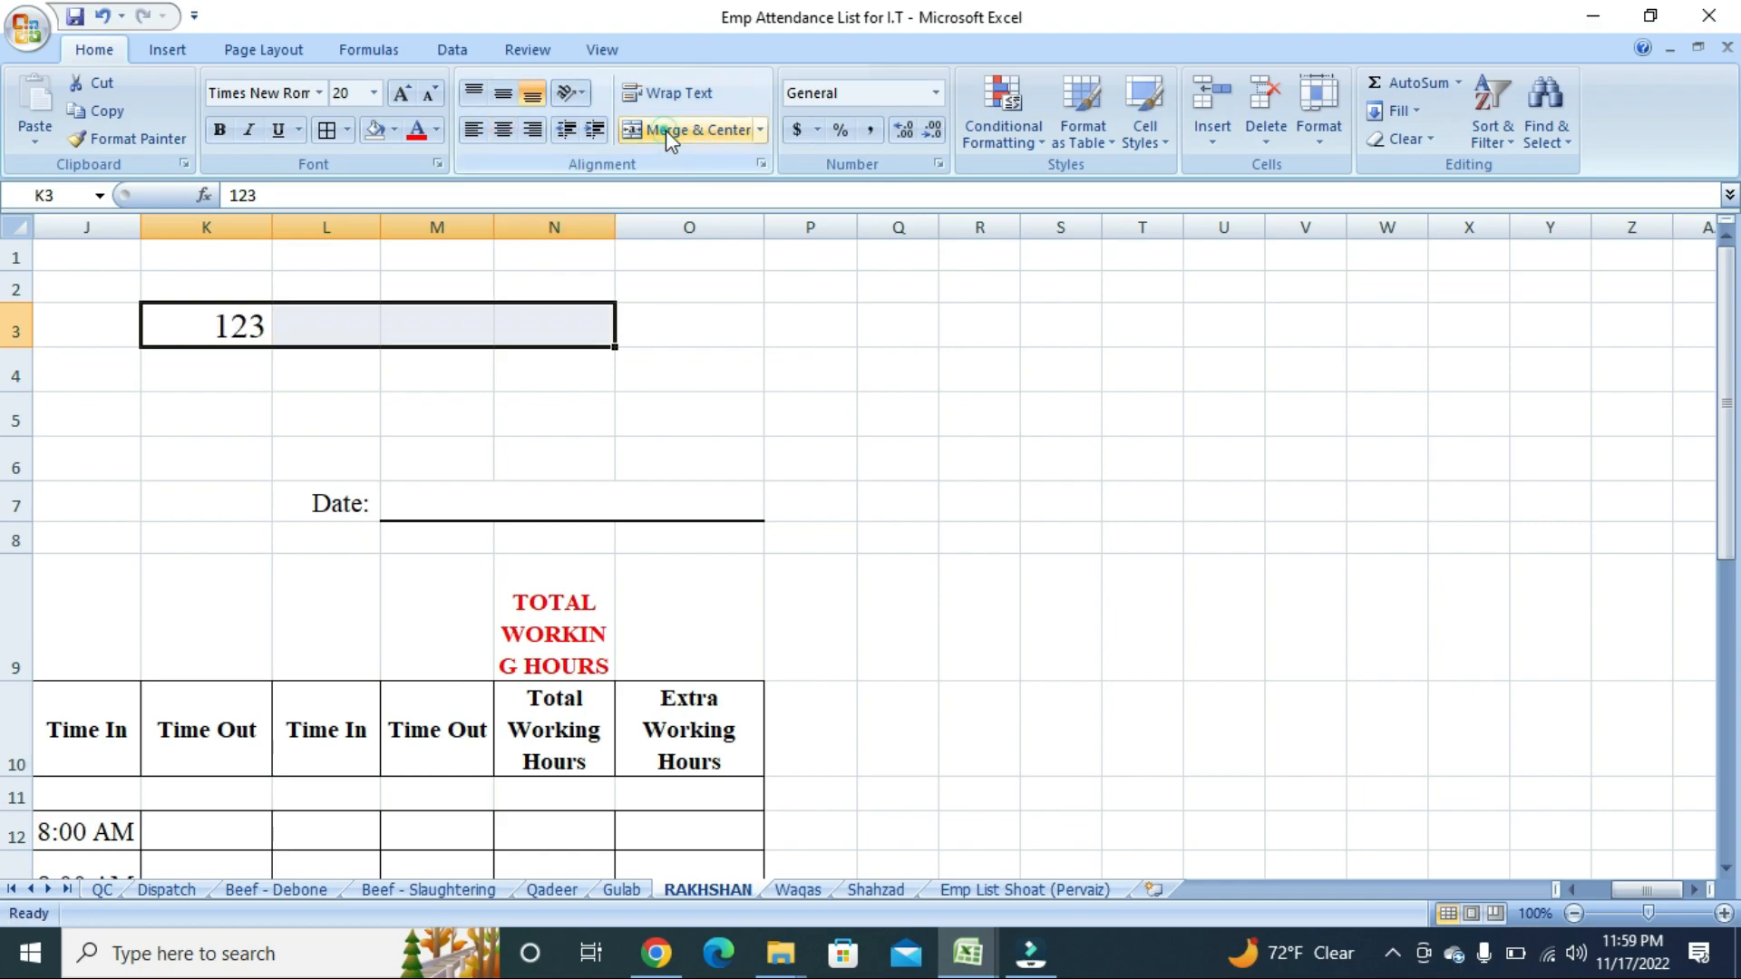
pyautogui.click(465, 383)
pyautogui.click(237, 333)
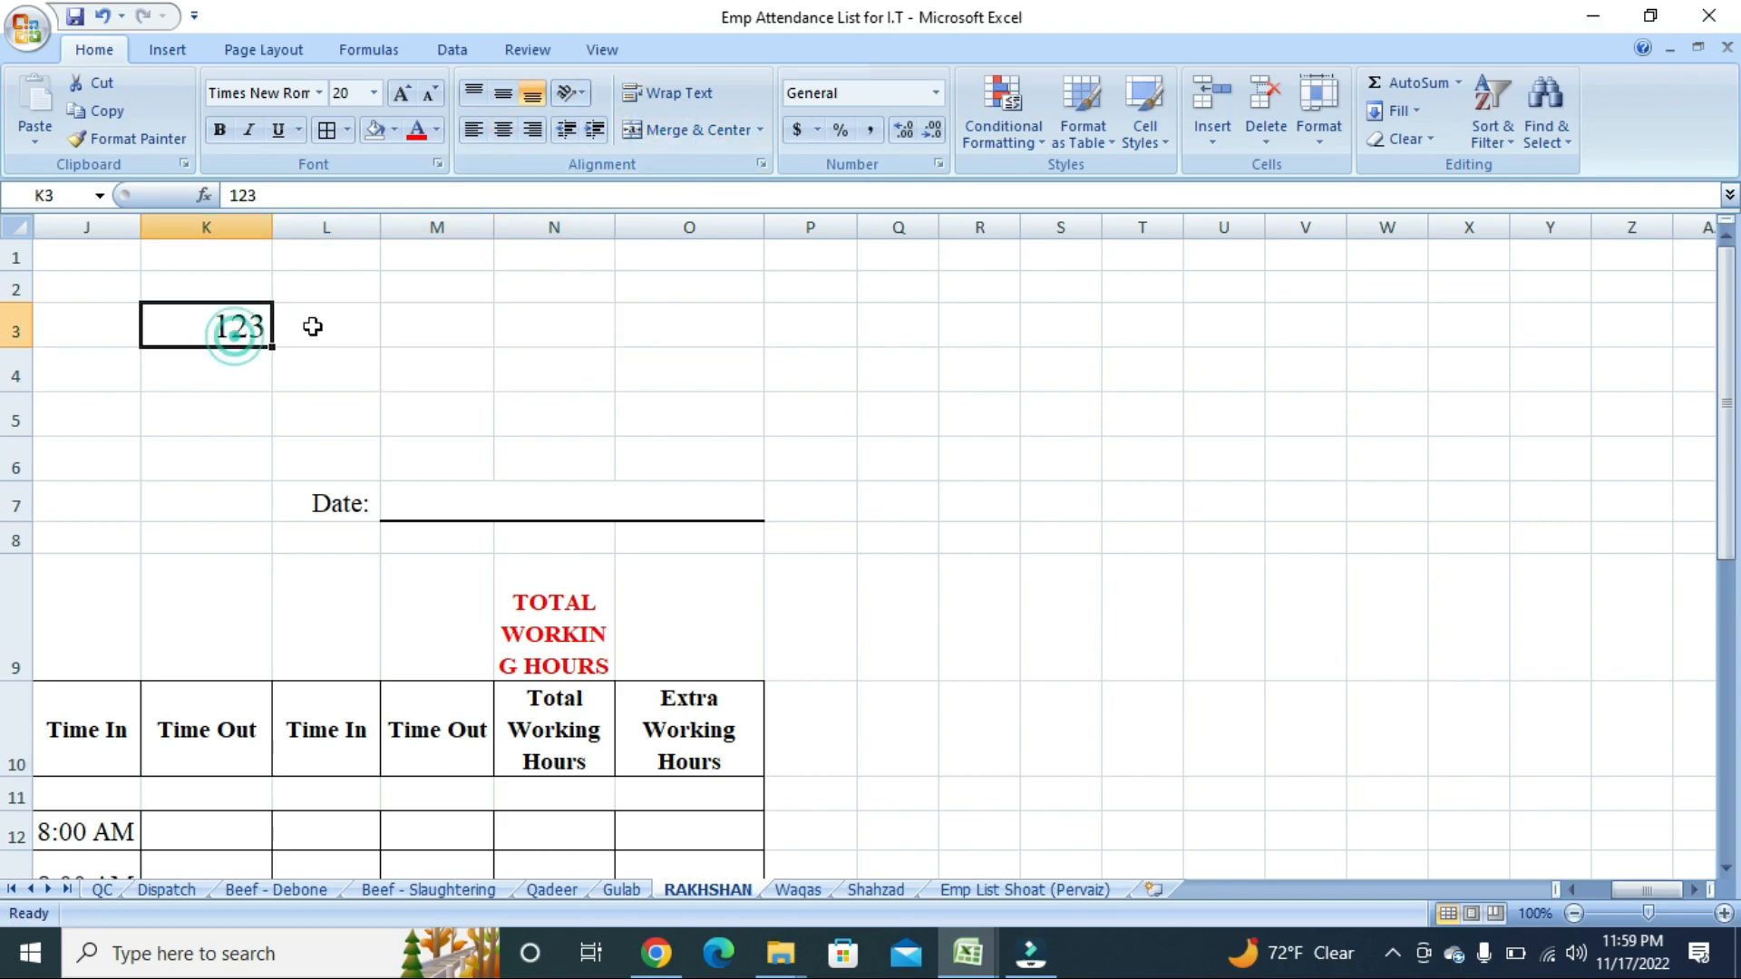
pyautogui.click(312, 326)
pyautogui.press('Right')
pyautogui.press('Right')
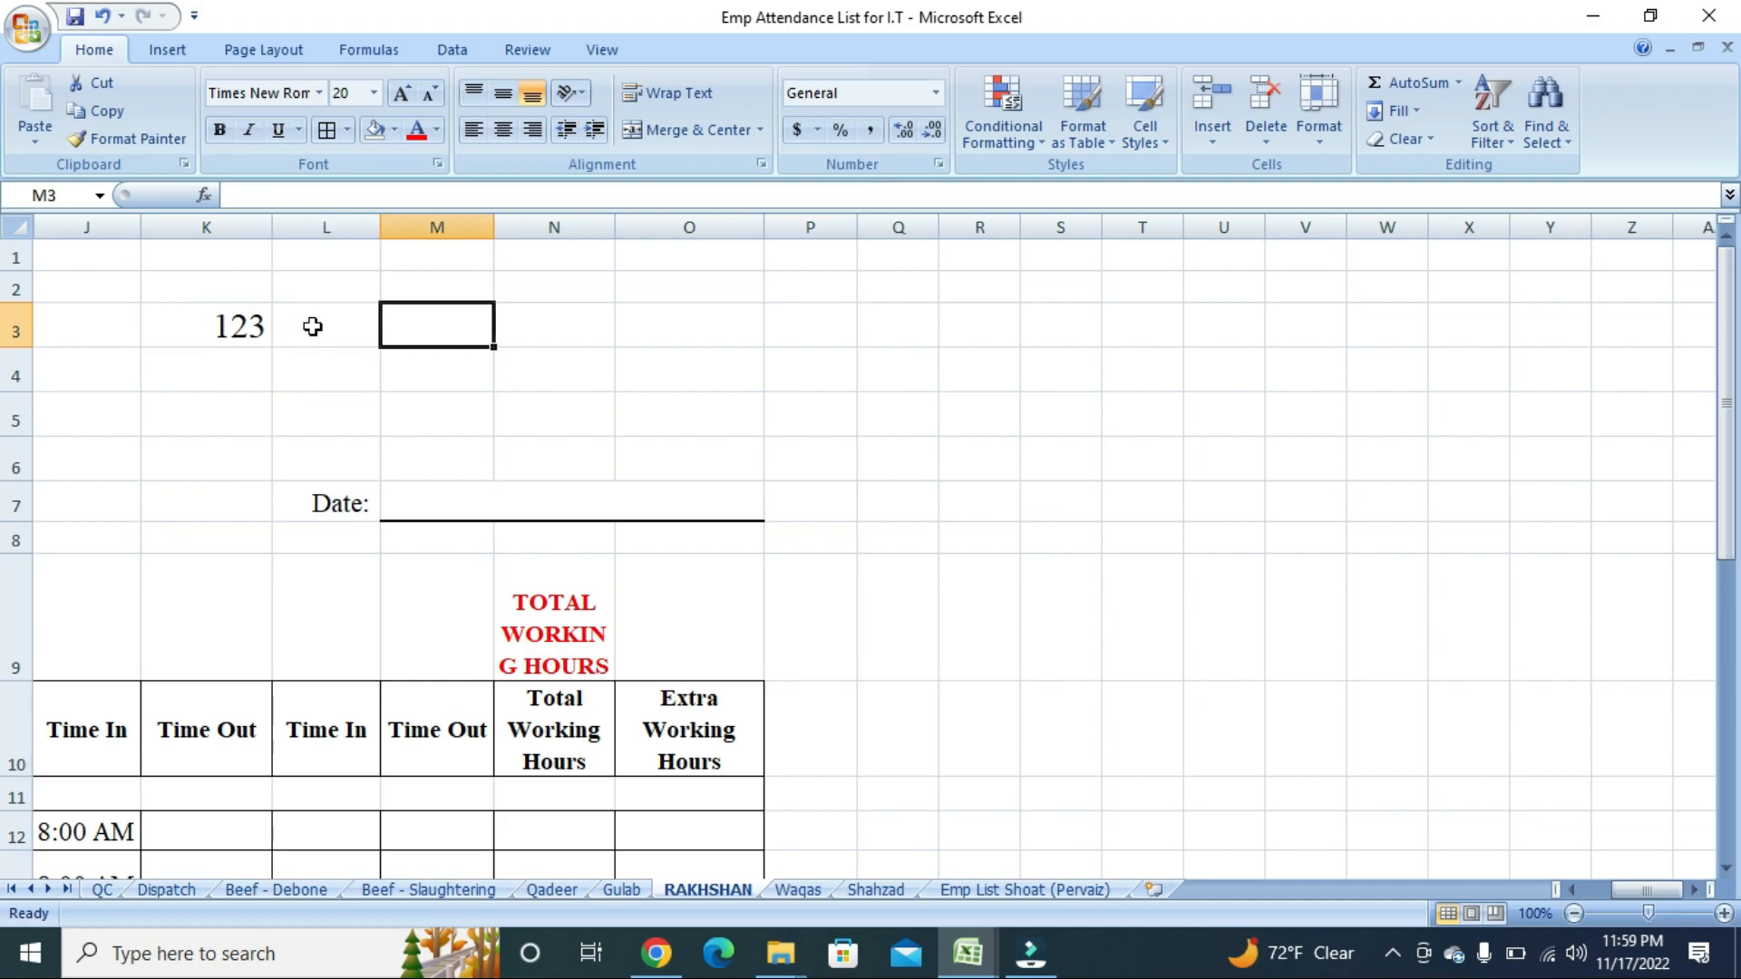
pyautogui.press('Left')
pyautogui.press('Left')
pyautogui.press('Left')
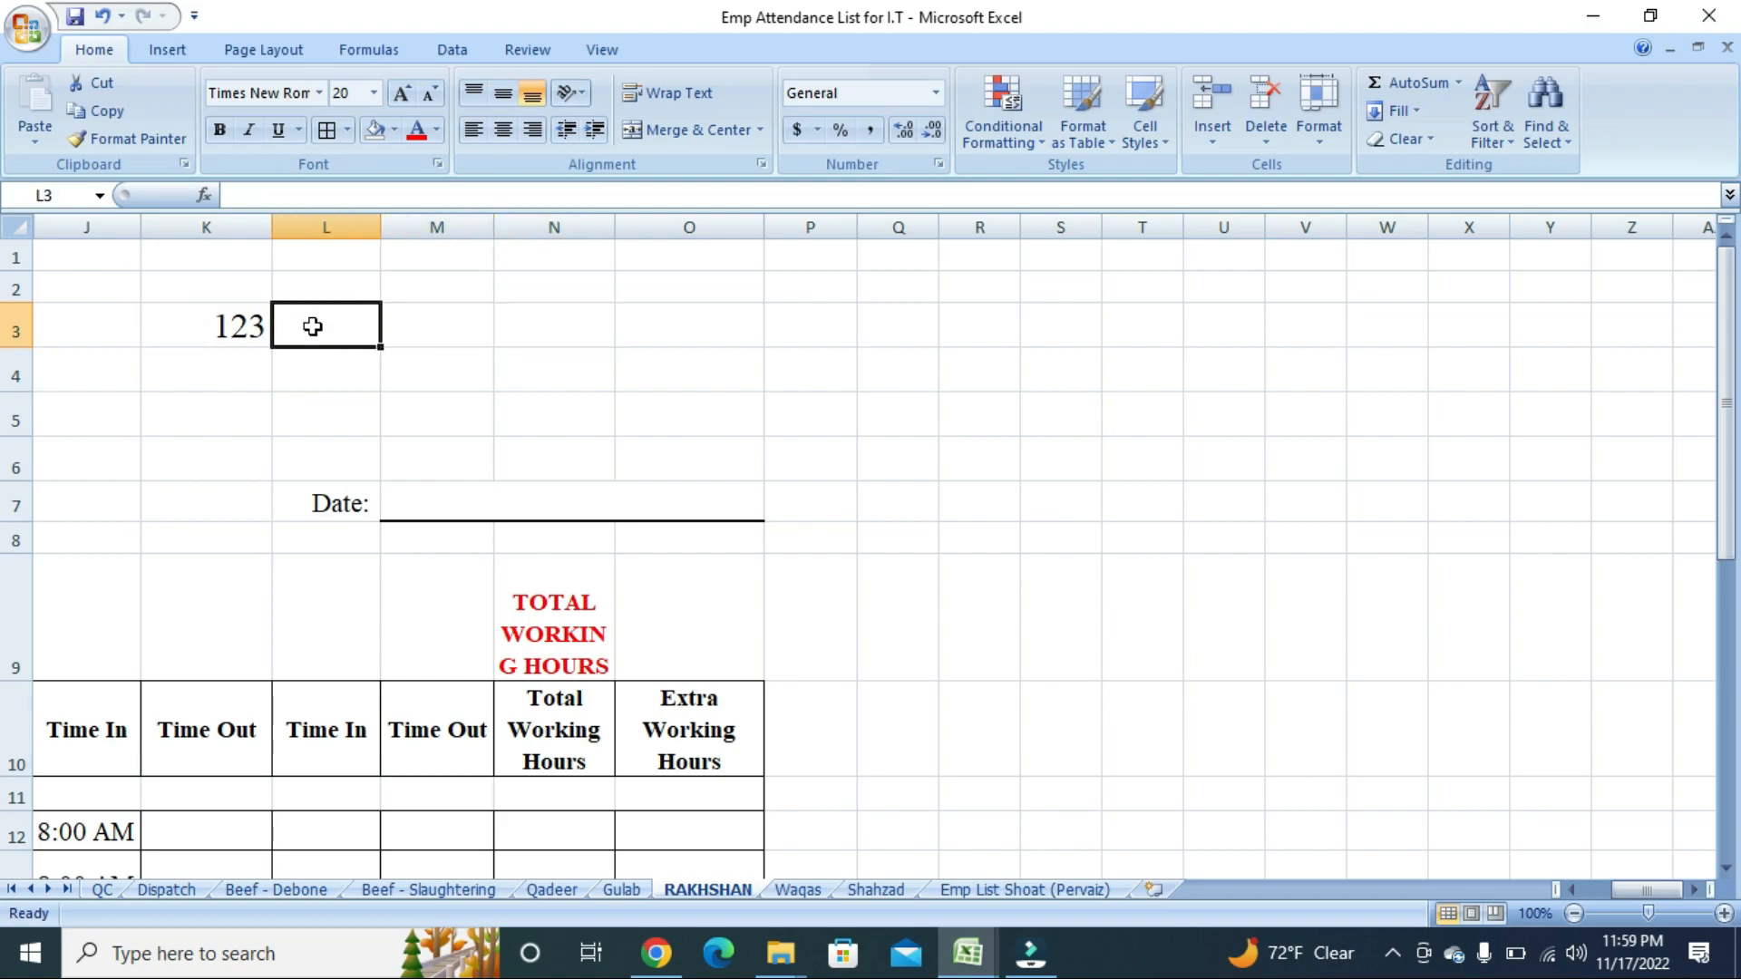
pyautogui.click(410, 343)
# Merge and centre K3:U3, then unmerge it so 123 sits alone in K3.
pyautogui.moveTo(178, 326); pyautogui.dragTo(1242, 313)
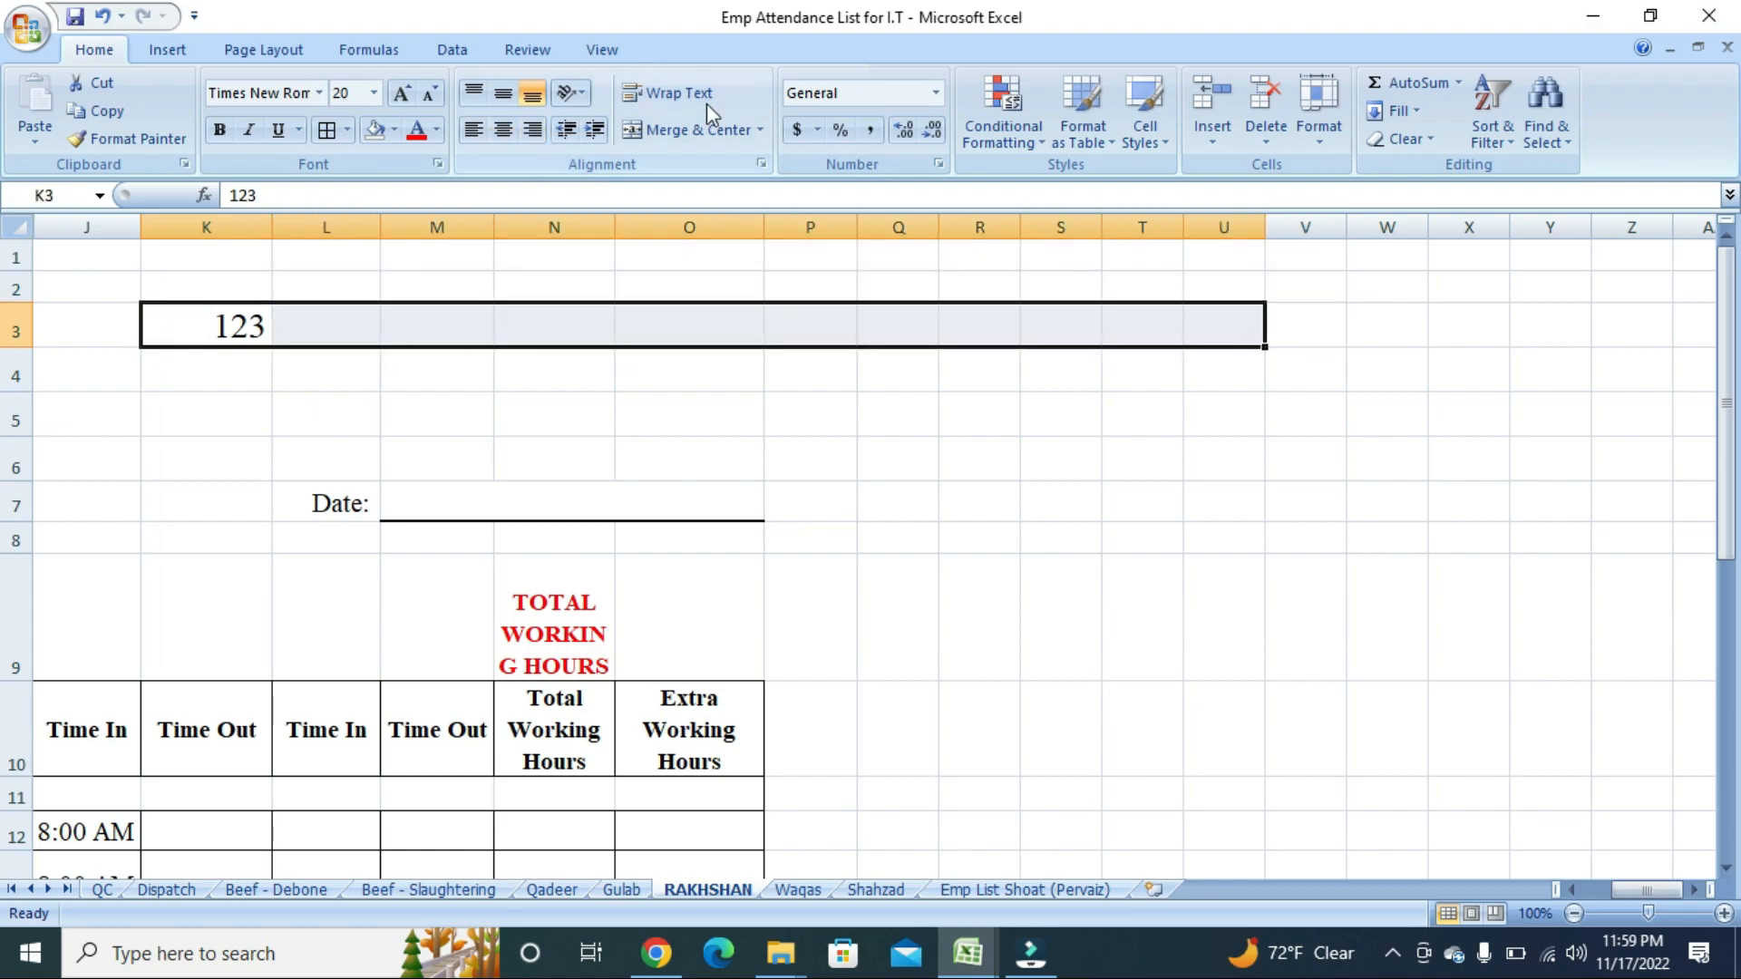
pyautogui.click(698, 129)
pyautogui.click(673, 367)
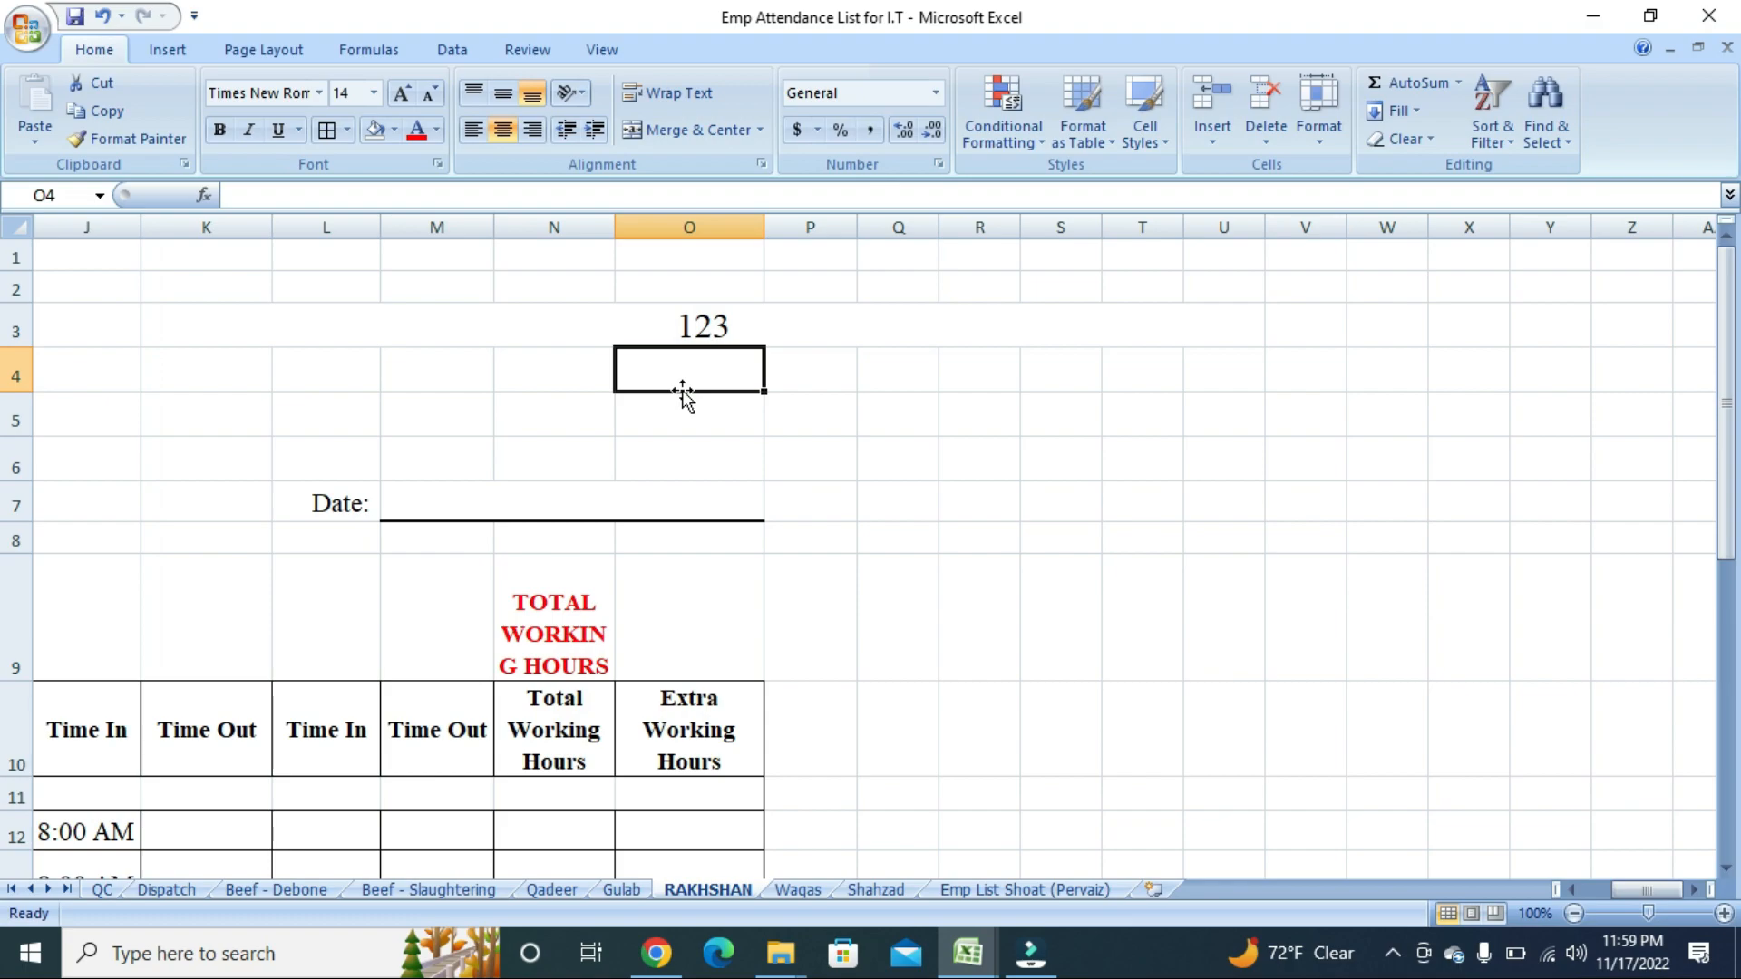
pyautogui.press('Up')
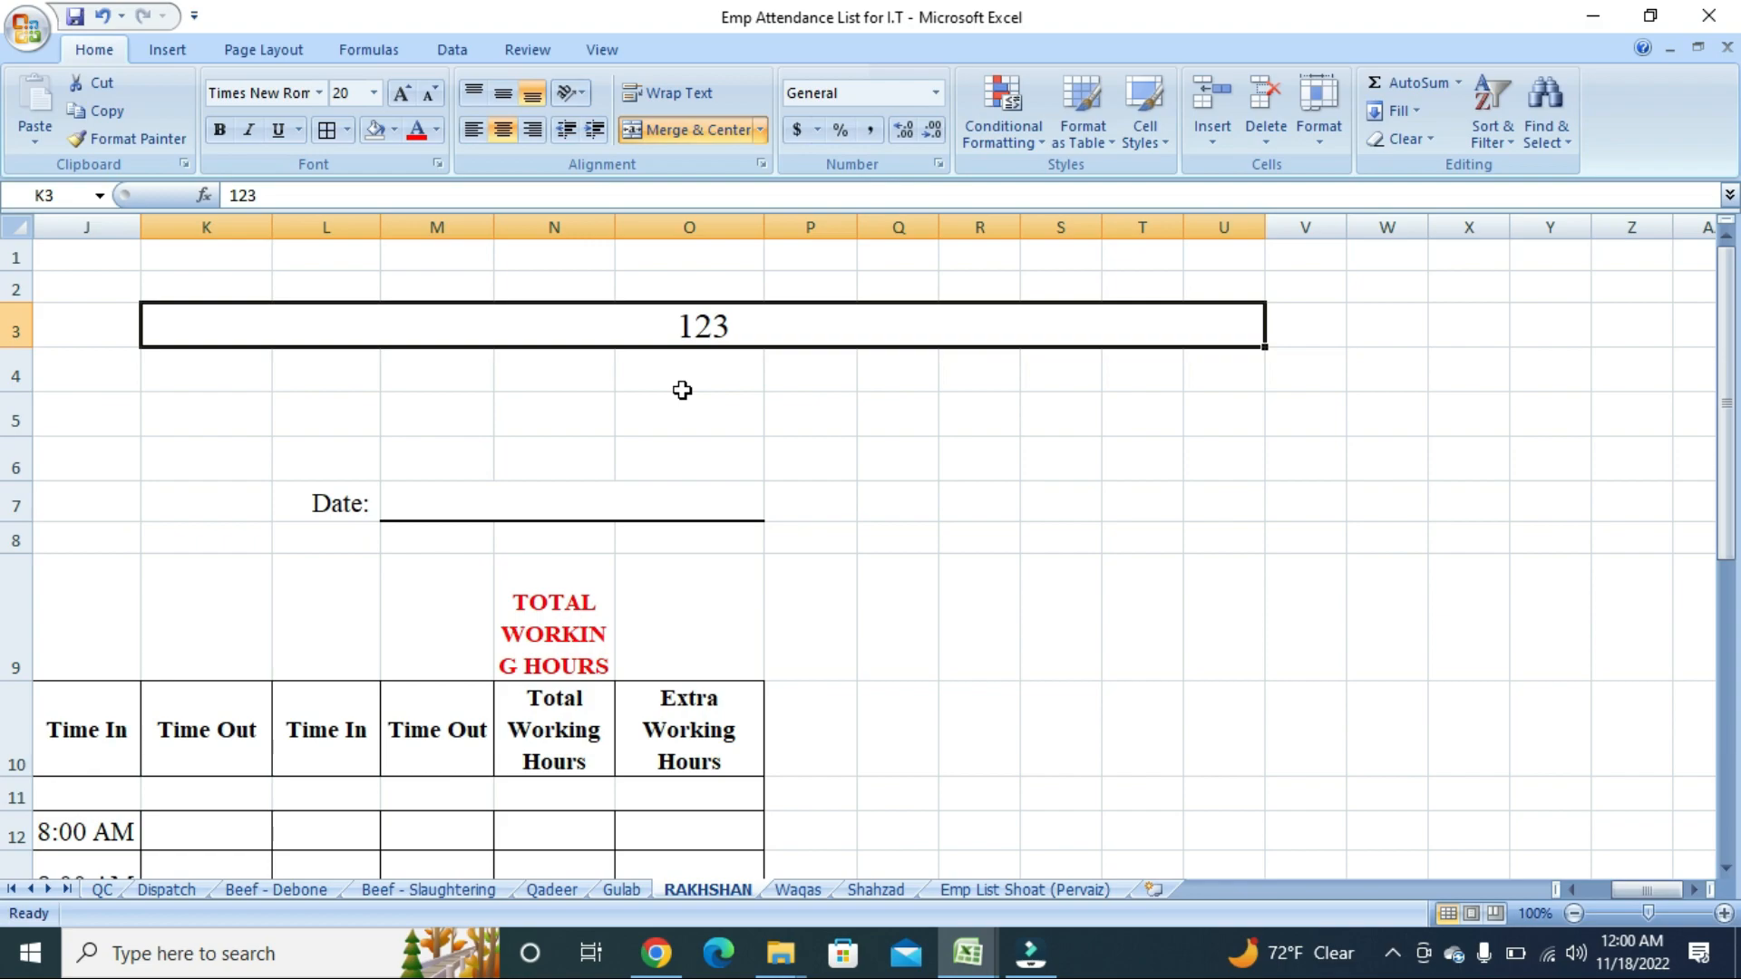
pyautogui.click(682, 133)
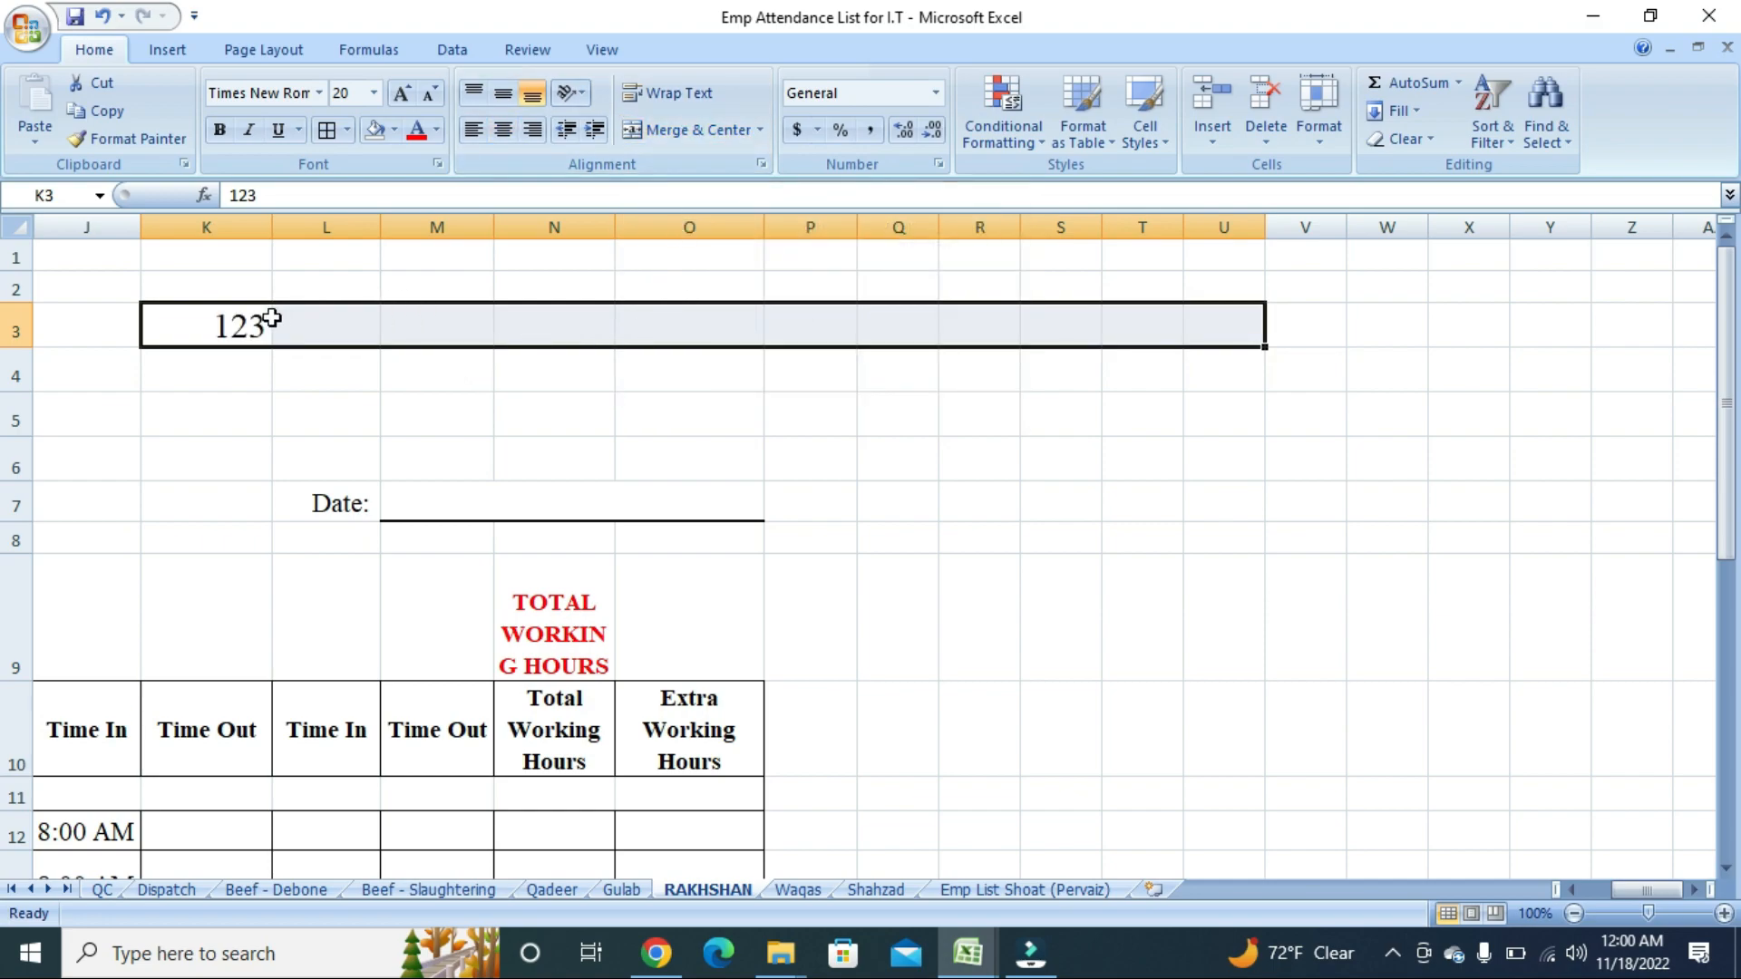
# Check cells L3 through N3, jump back to A3, then show the open workbook previews.
pyautogui.click(305, 326)
pyautogui.click(433, 325)
pyautogui.click(533, 323)
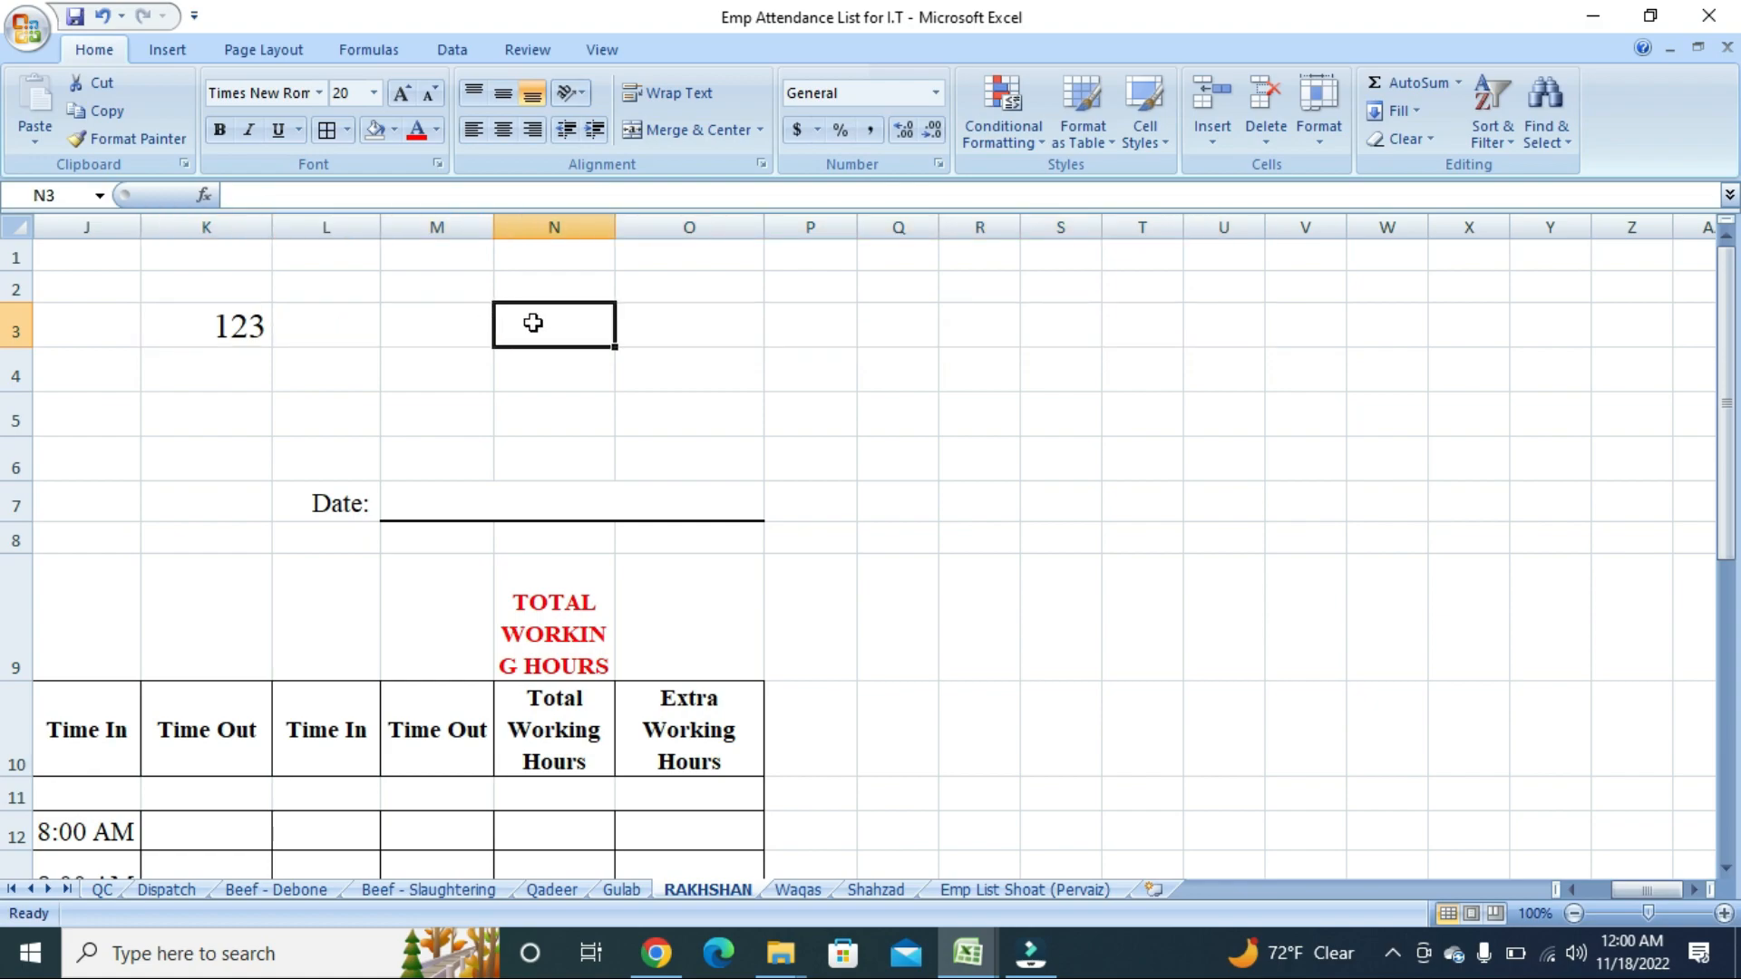
pyautogui.press('Left')
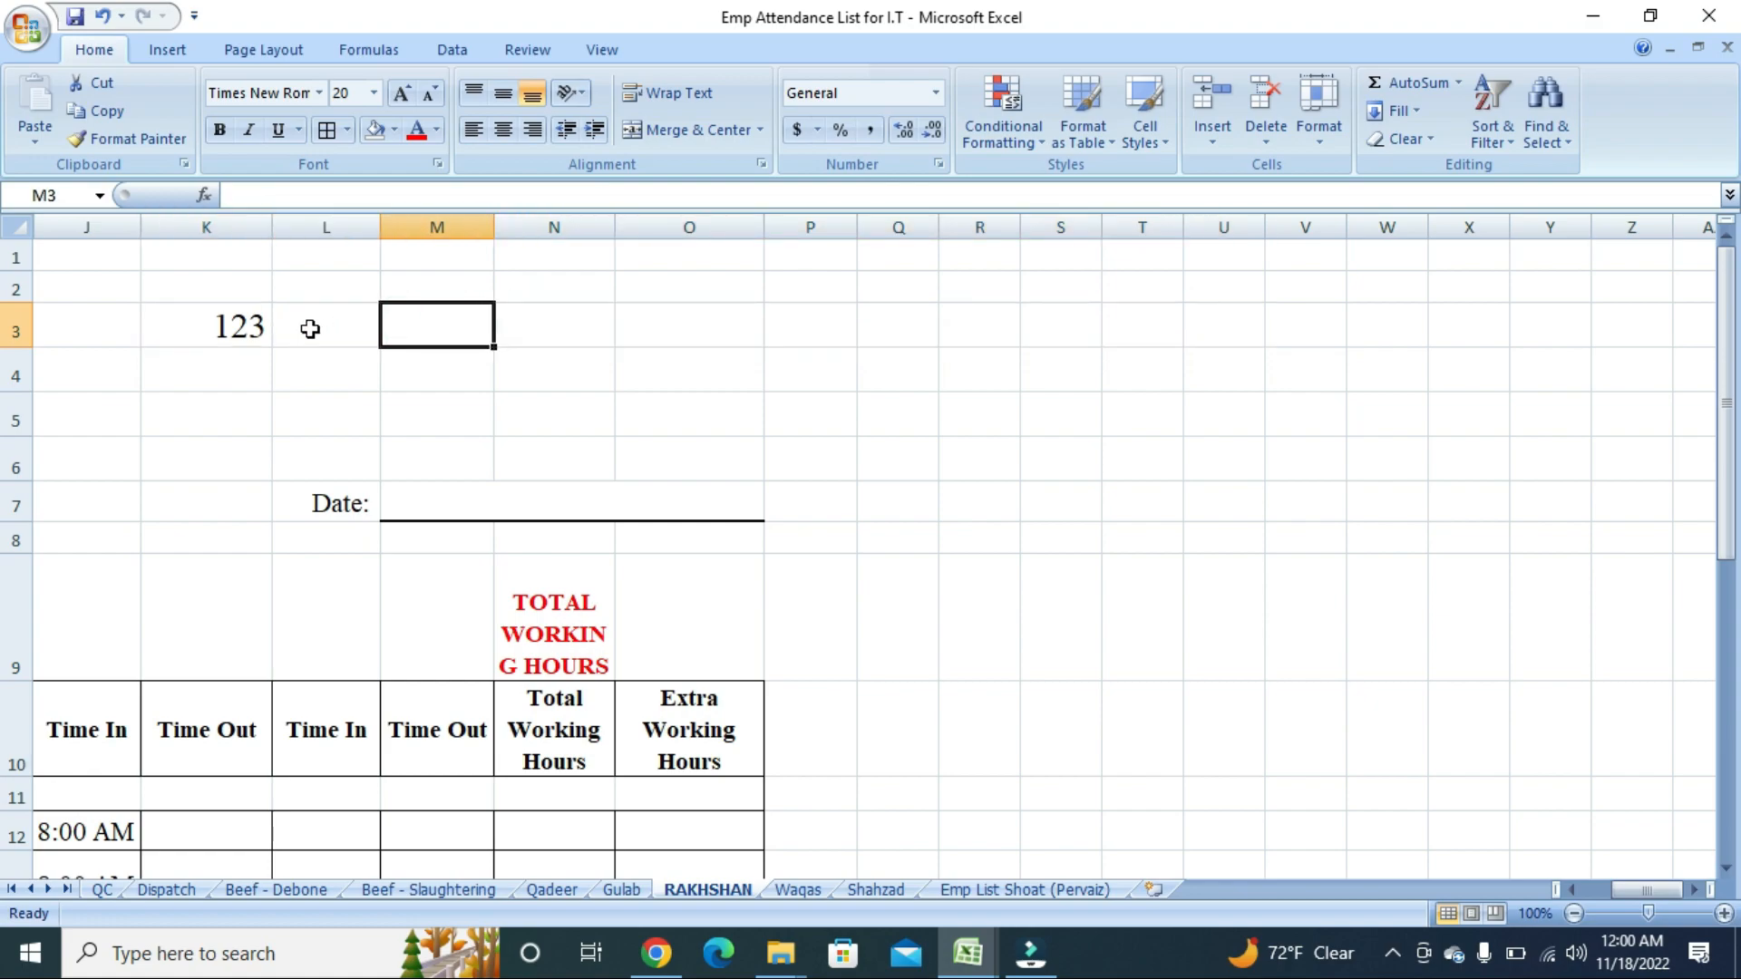
pyautogui.press('Home')
pyautogui.scroll(-2, 305, 393)
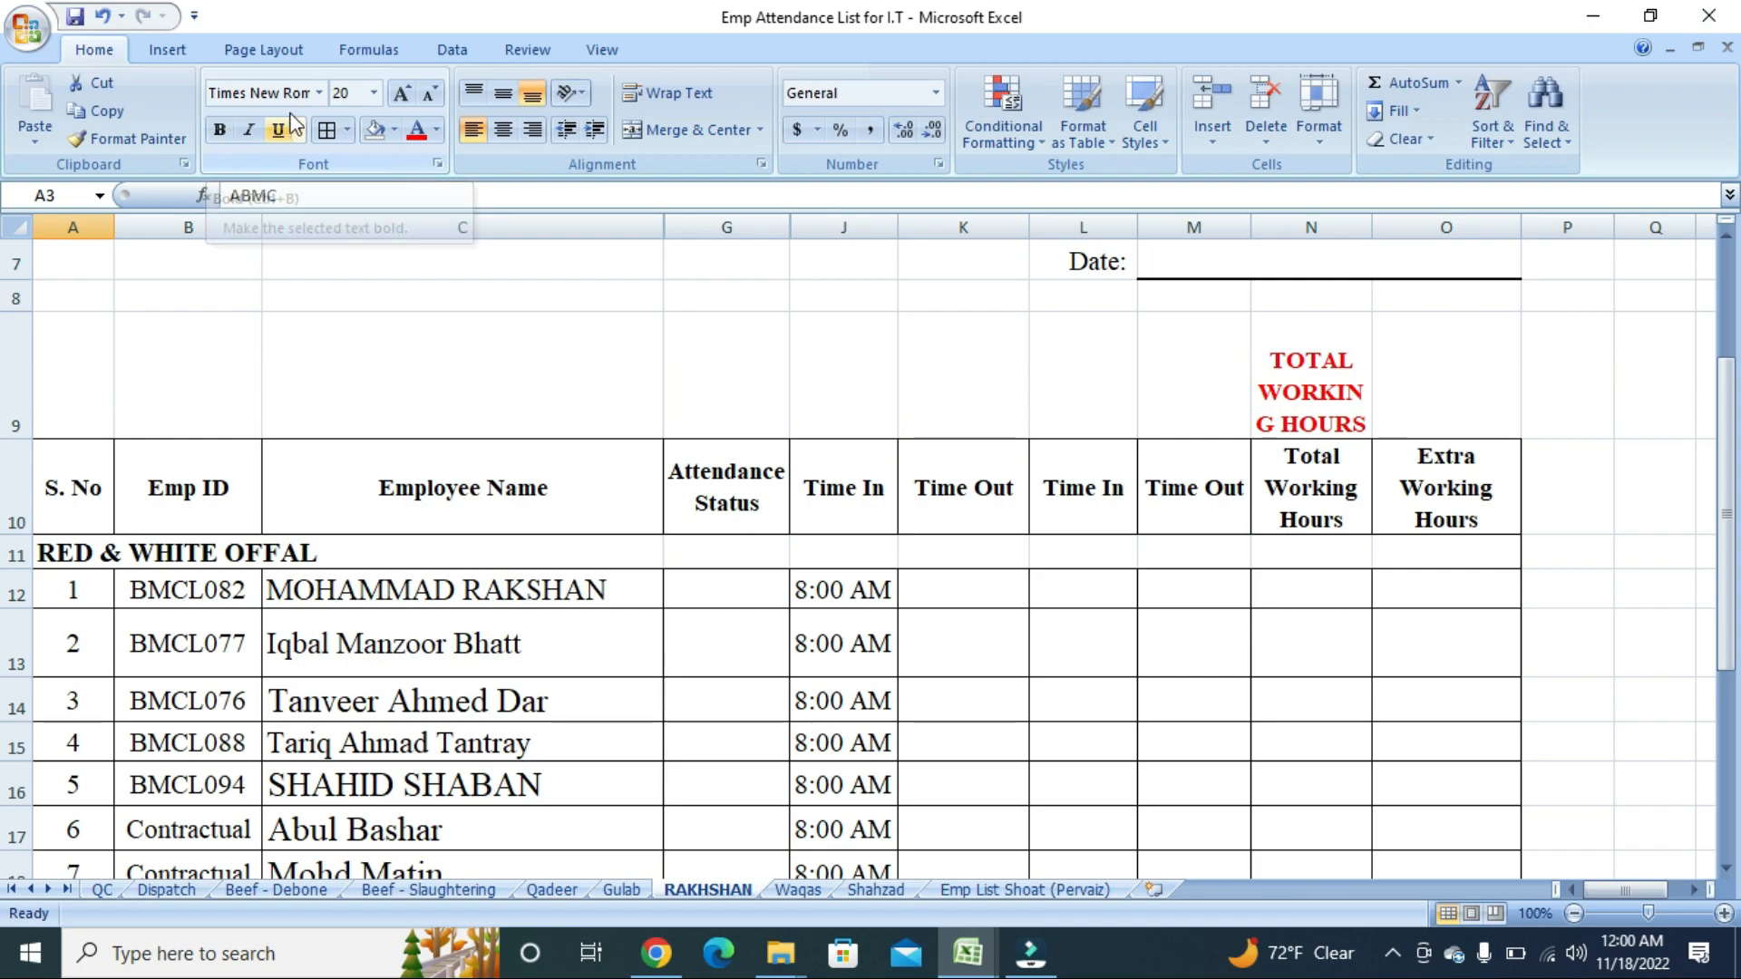
pyautogui.scroll(2, 486, 389)
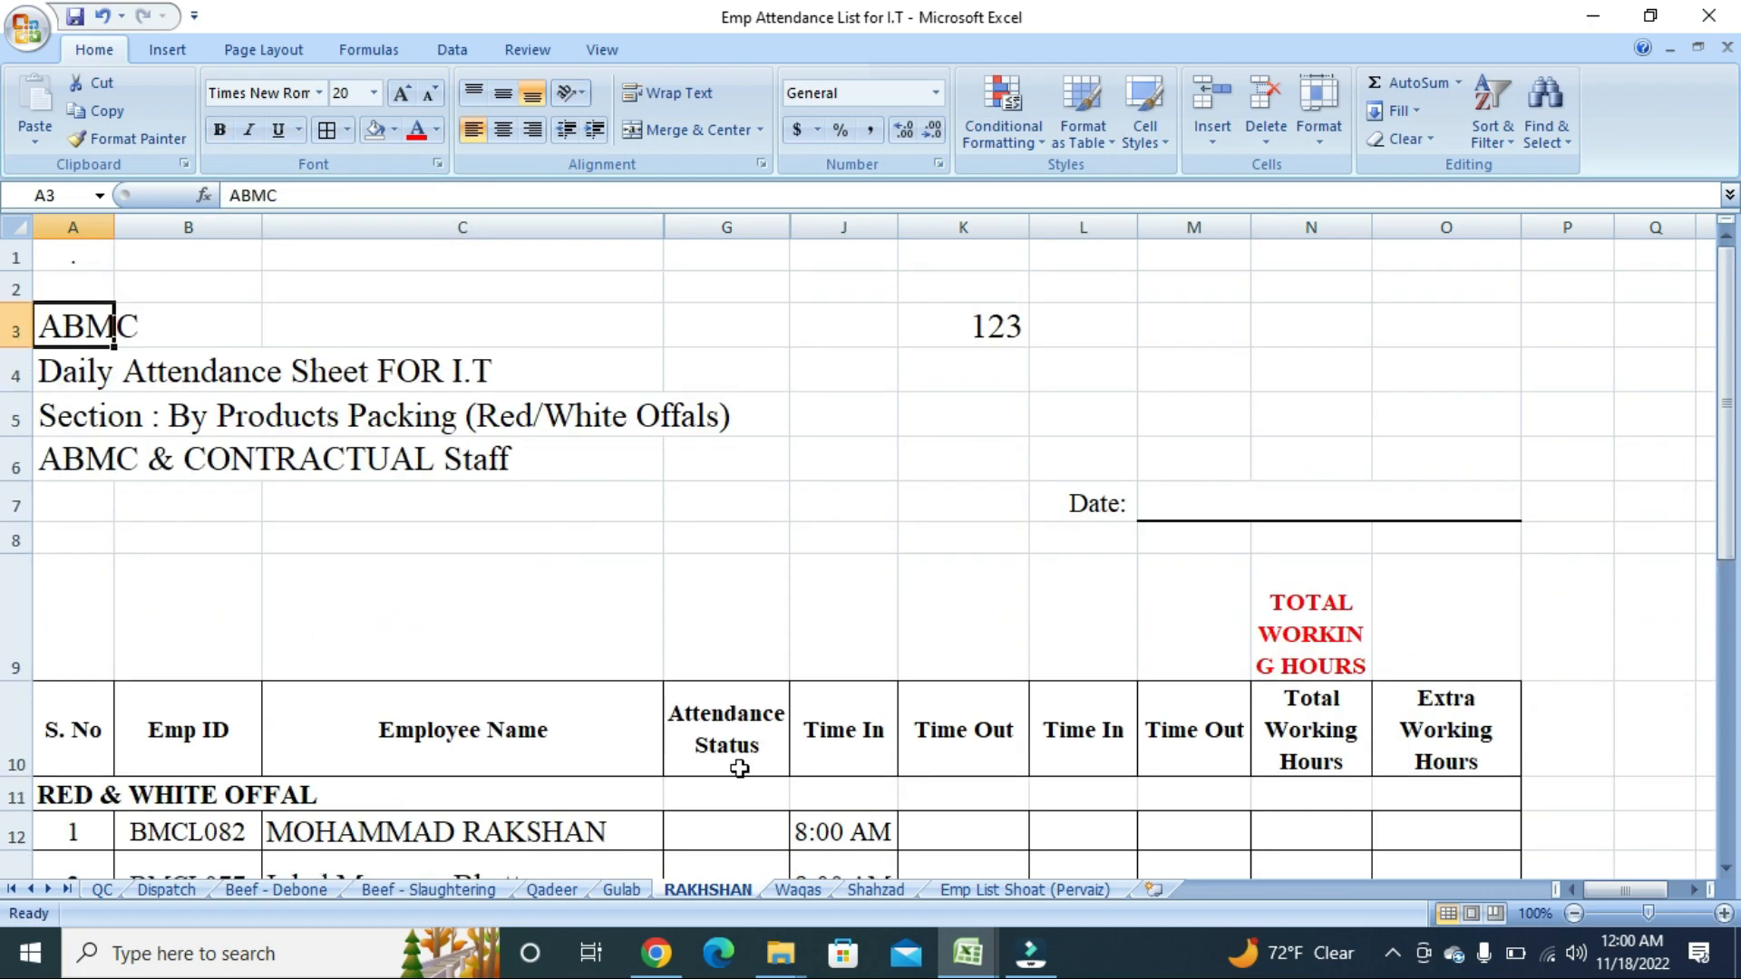
pyautogui.moveTo(989, 961)
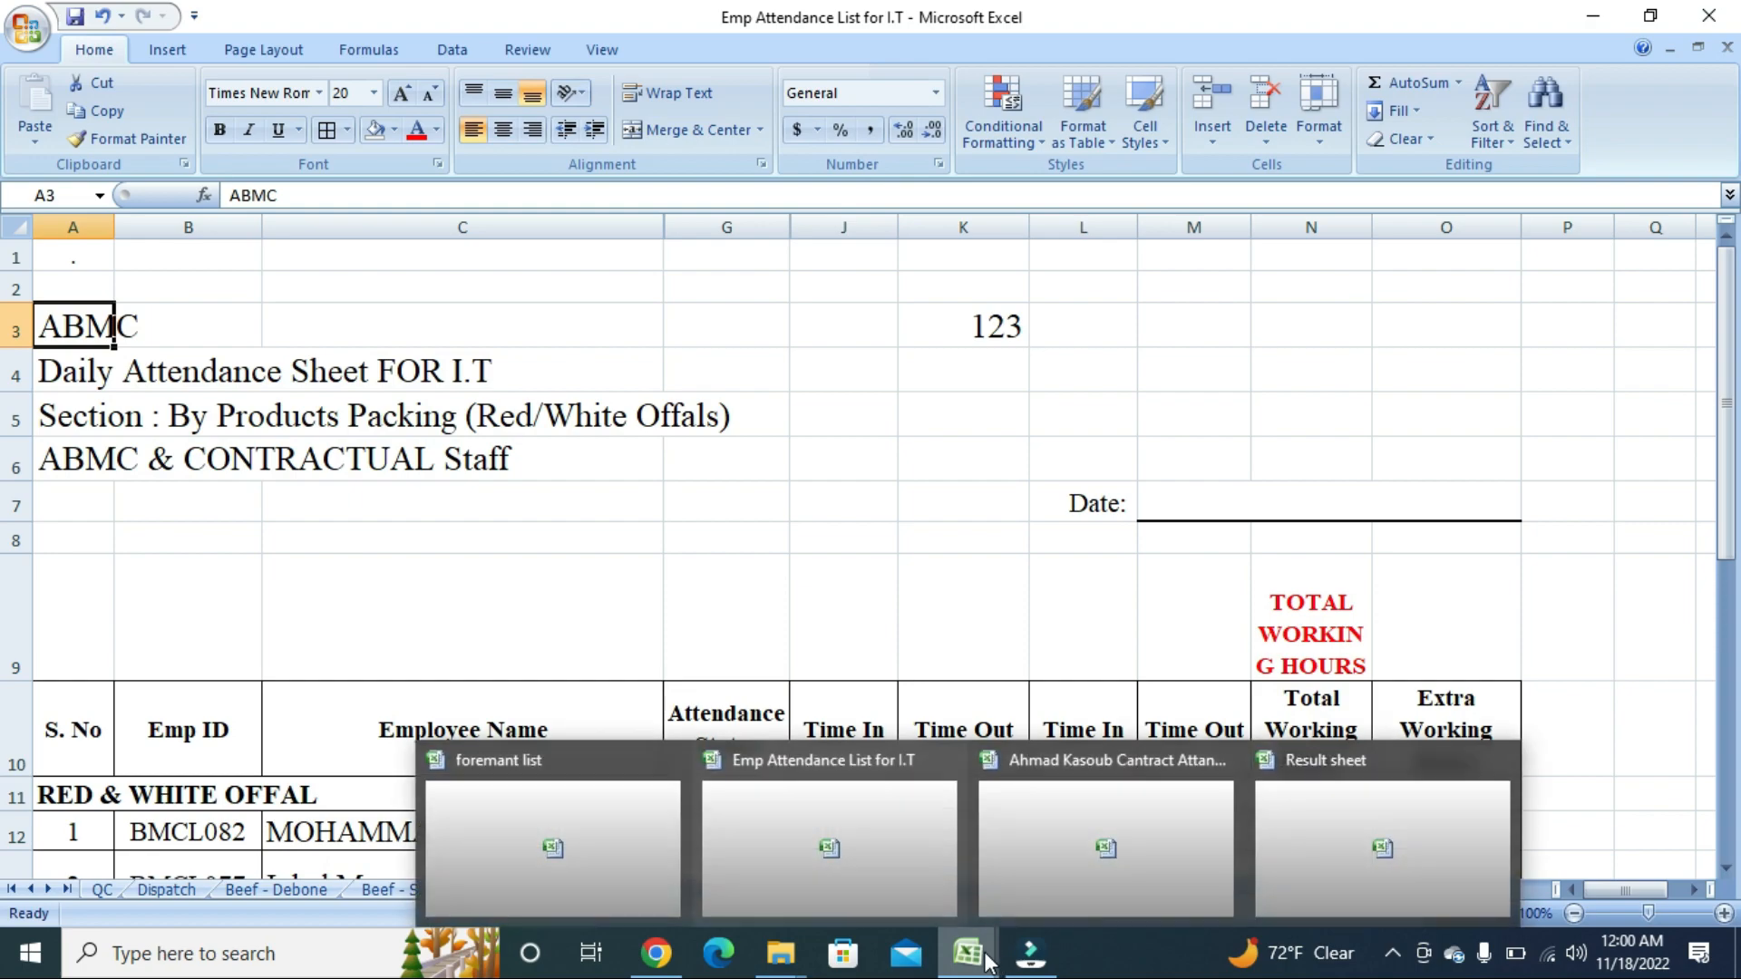
# Switch to the Result sheet workbook and set title cell C3 to Arial Rounded MT Bold.
pyautogui.click(1303, 812)
pyautogui.click(377, 336)
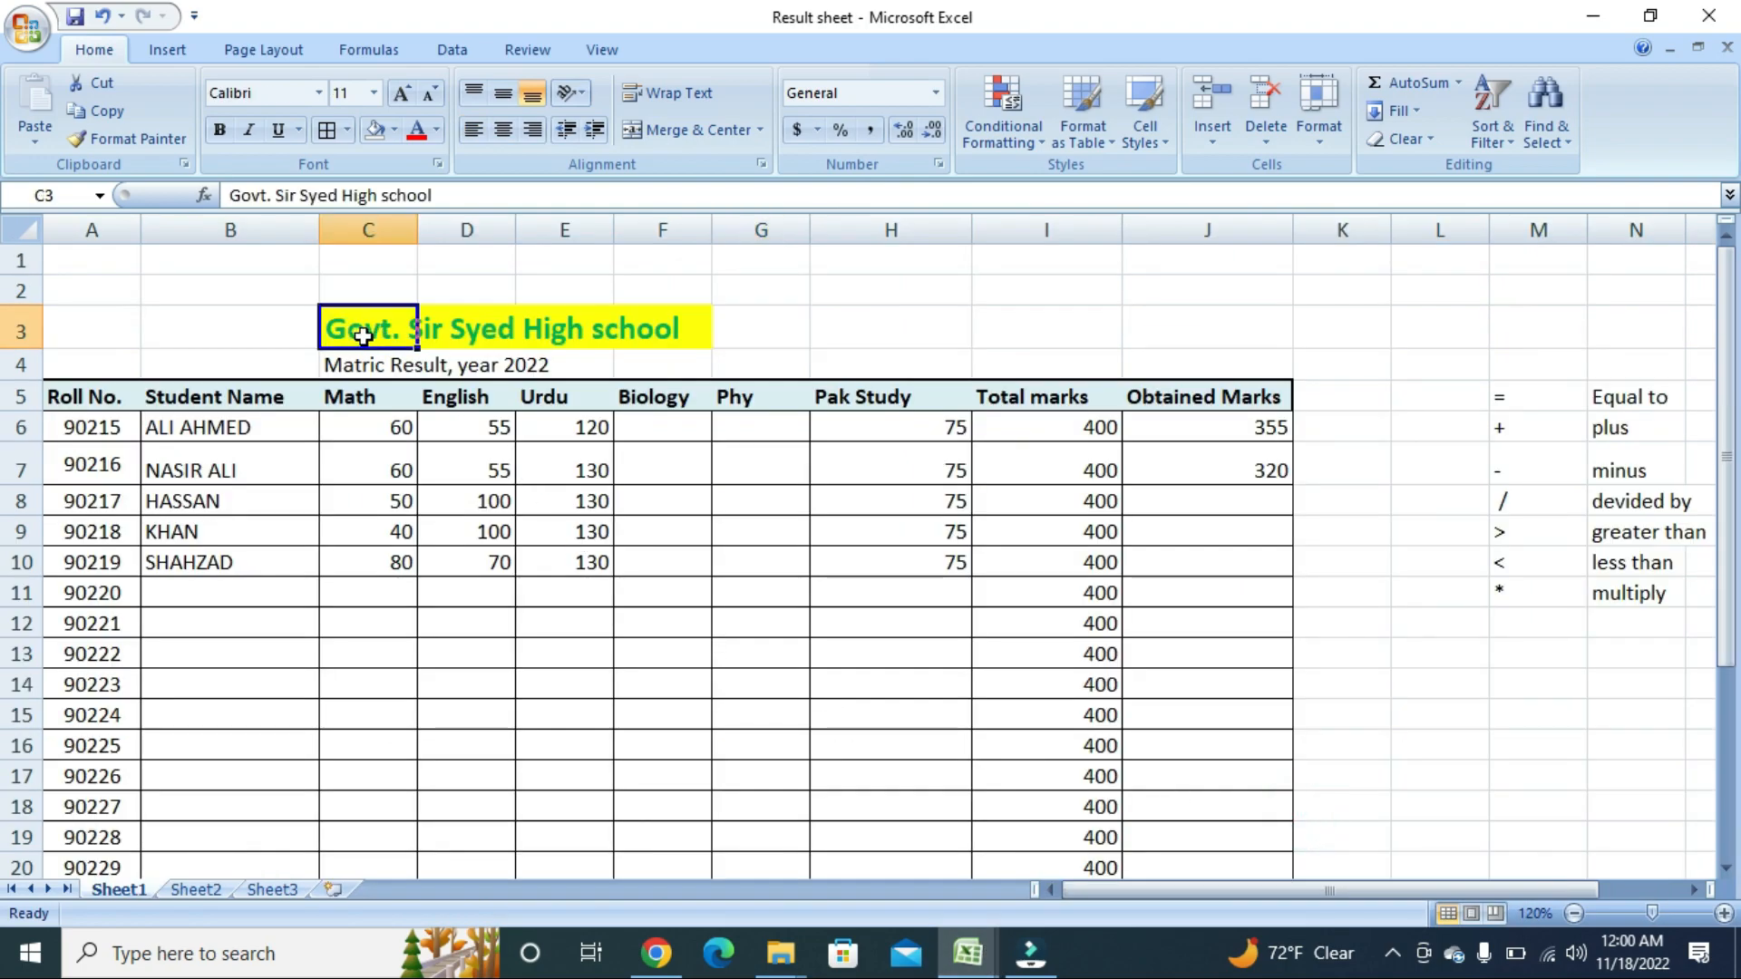
pyautogui.click(318, 93)
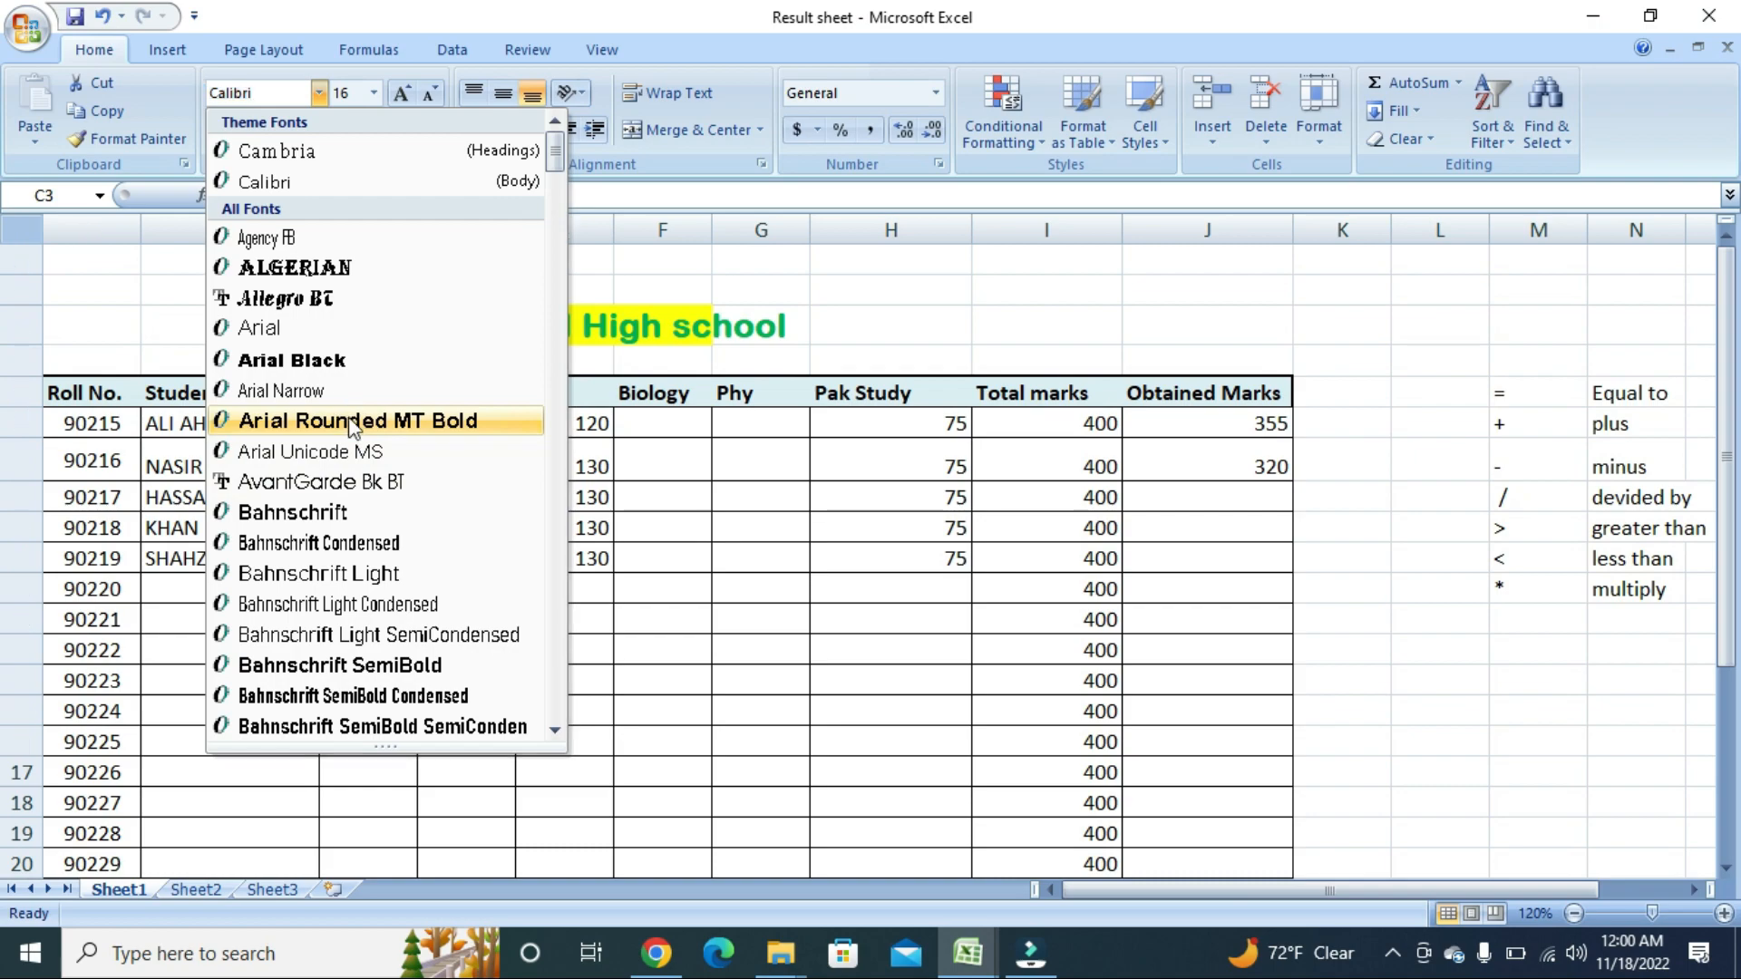
pyautogui.click(352, 423)
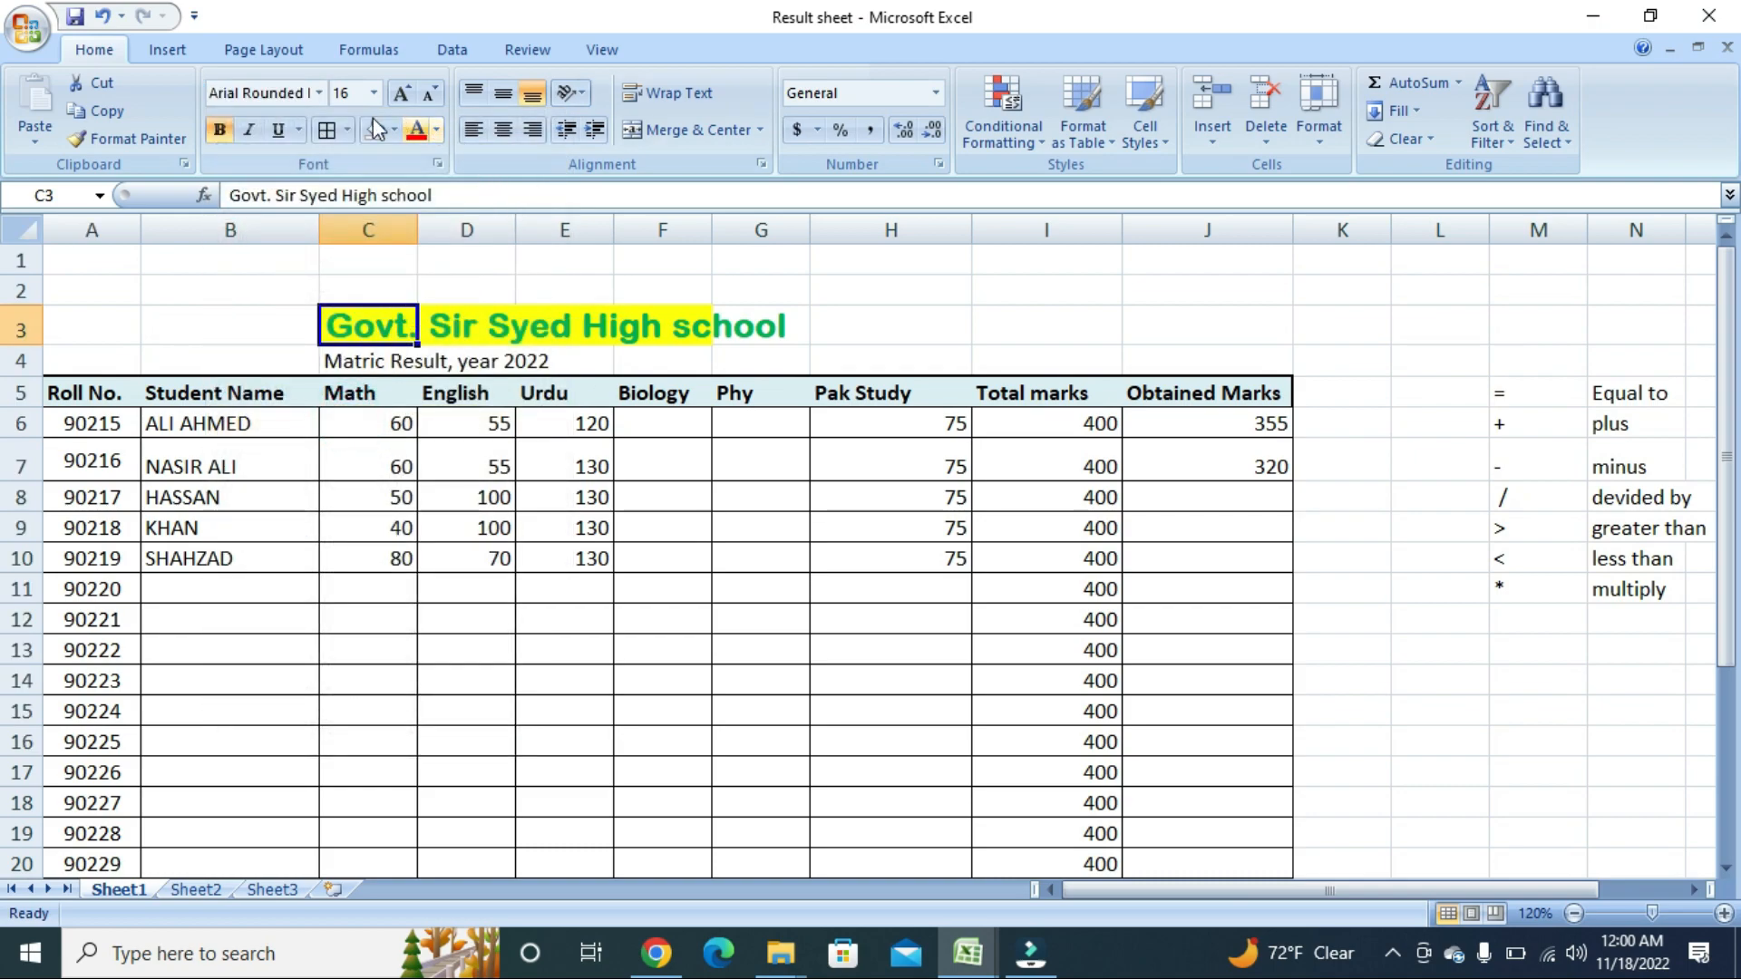
# Remove the yellow fill from C3, then select title cells D3:F3.
pyautogui.click(466, 324)
pyautogui.click(580, 325)
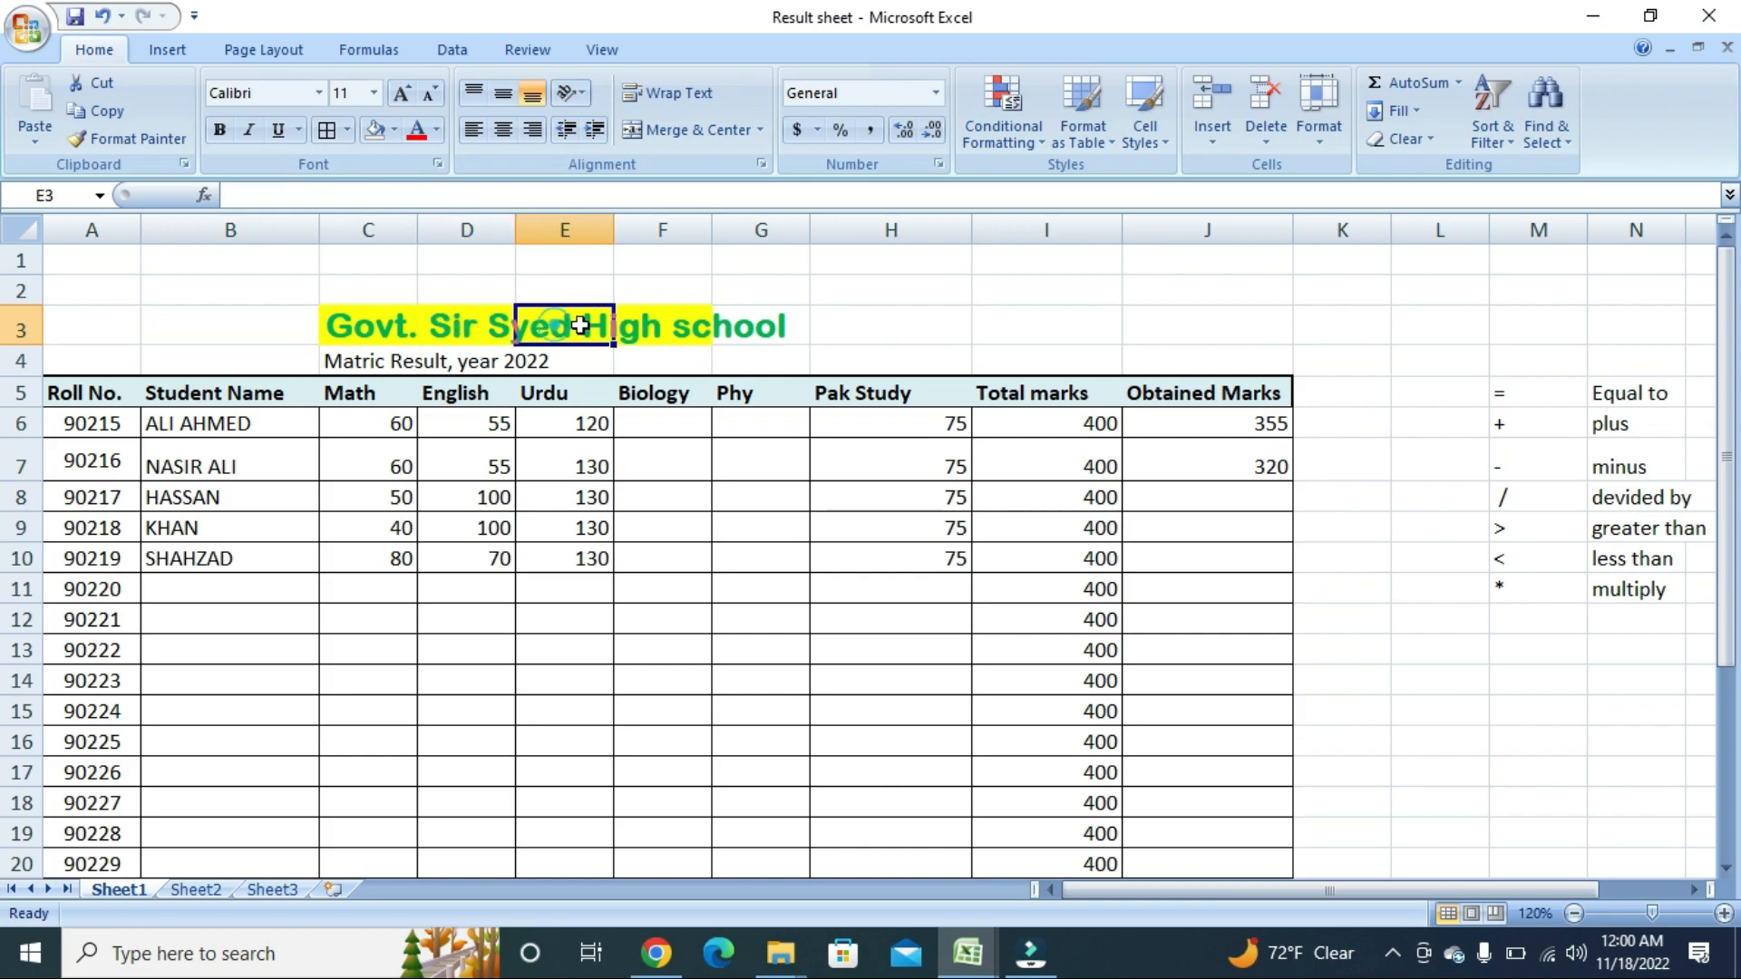
pyautogui.click(662, 324)
pyautogui.click(367, 325)
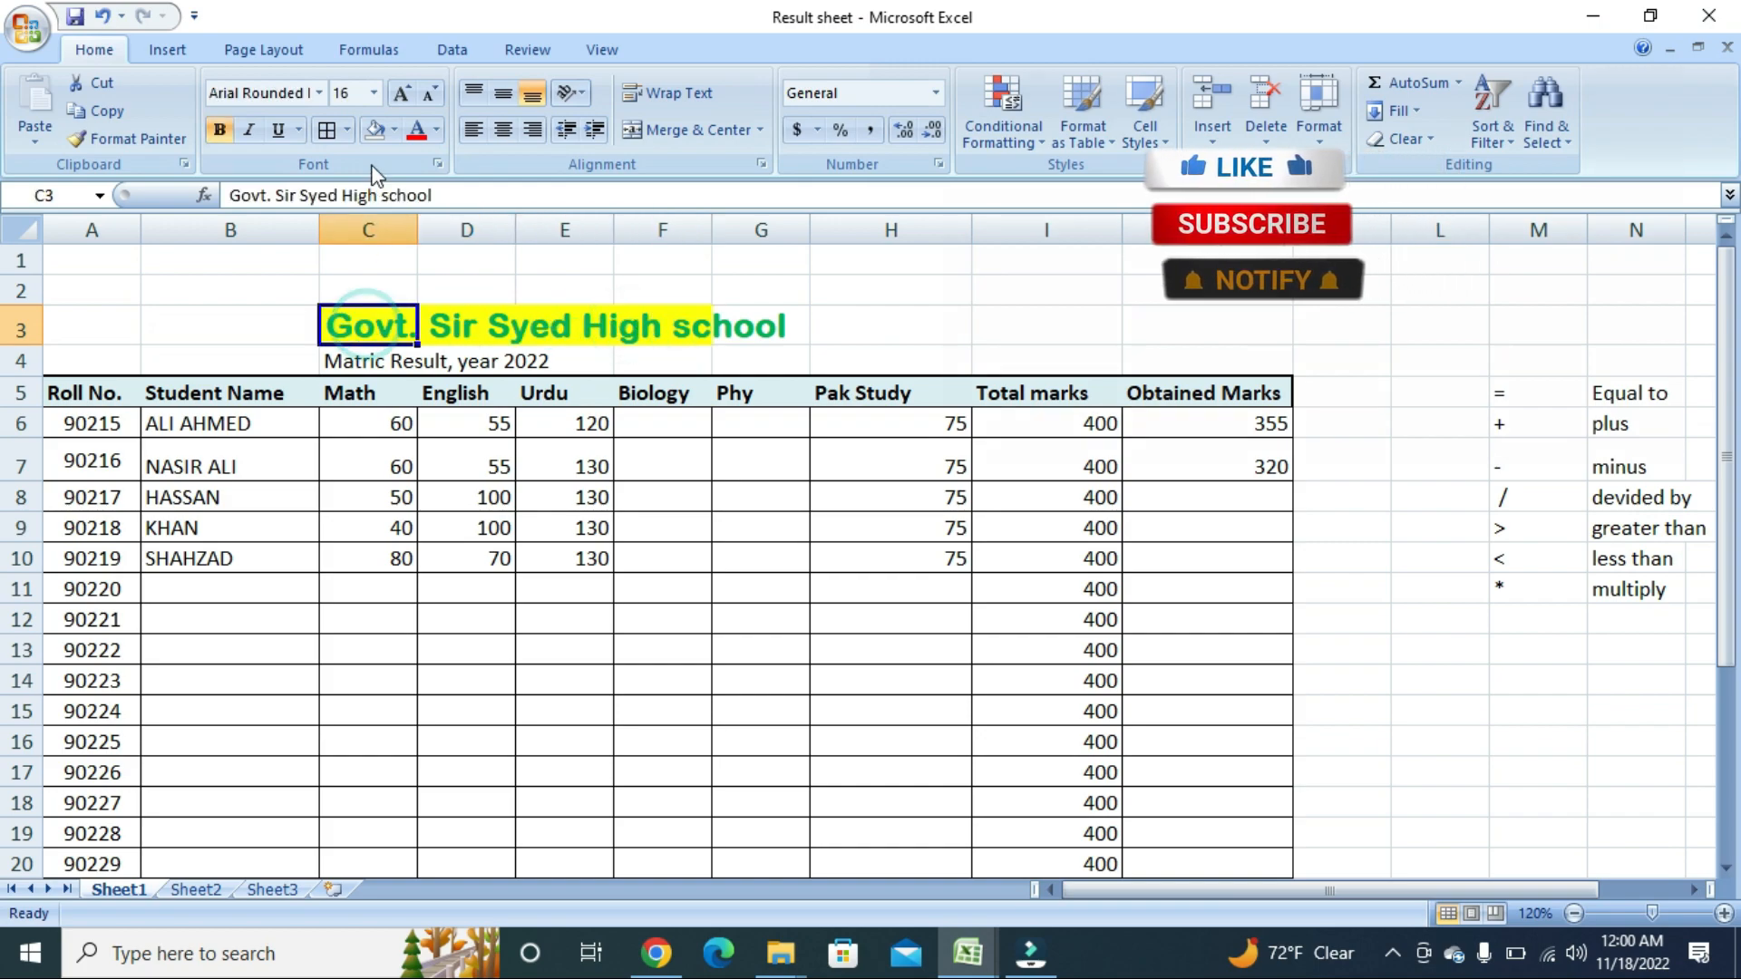
pyautogui.click(395, 130)
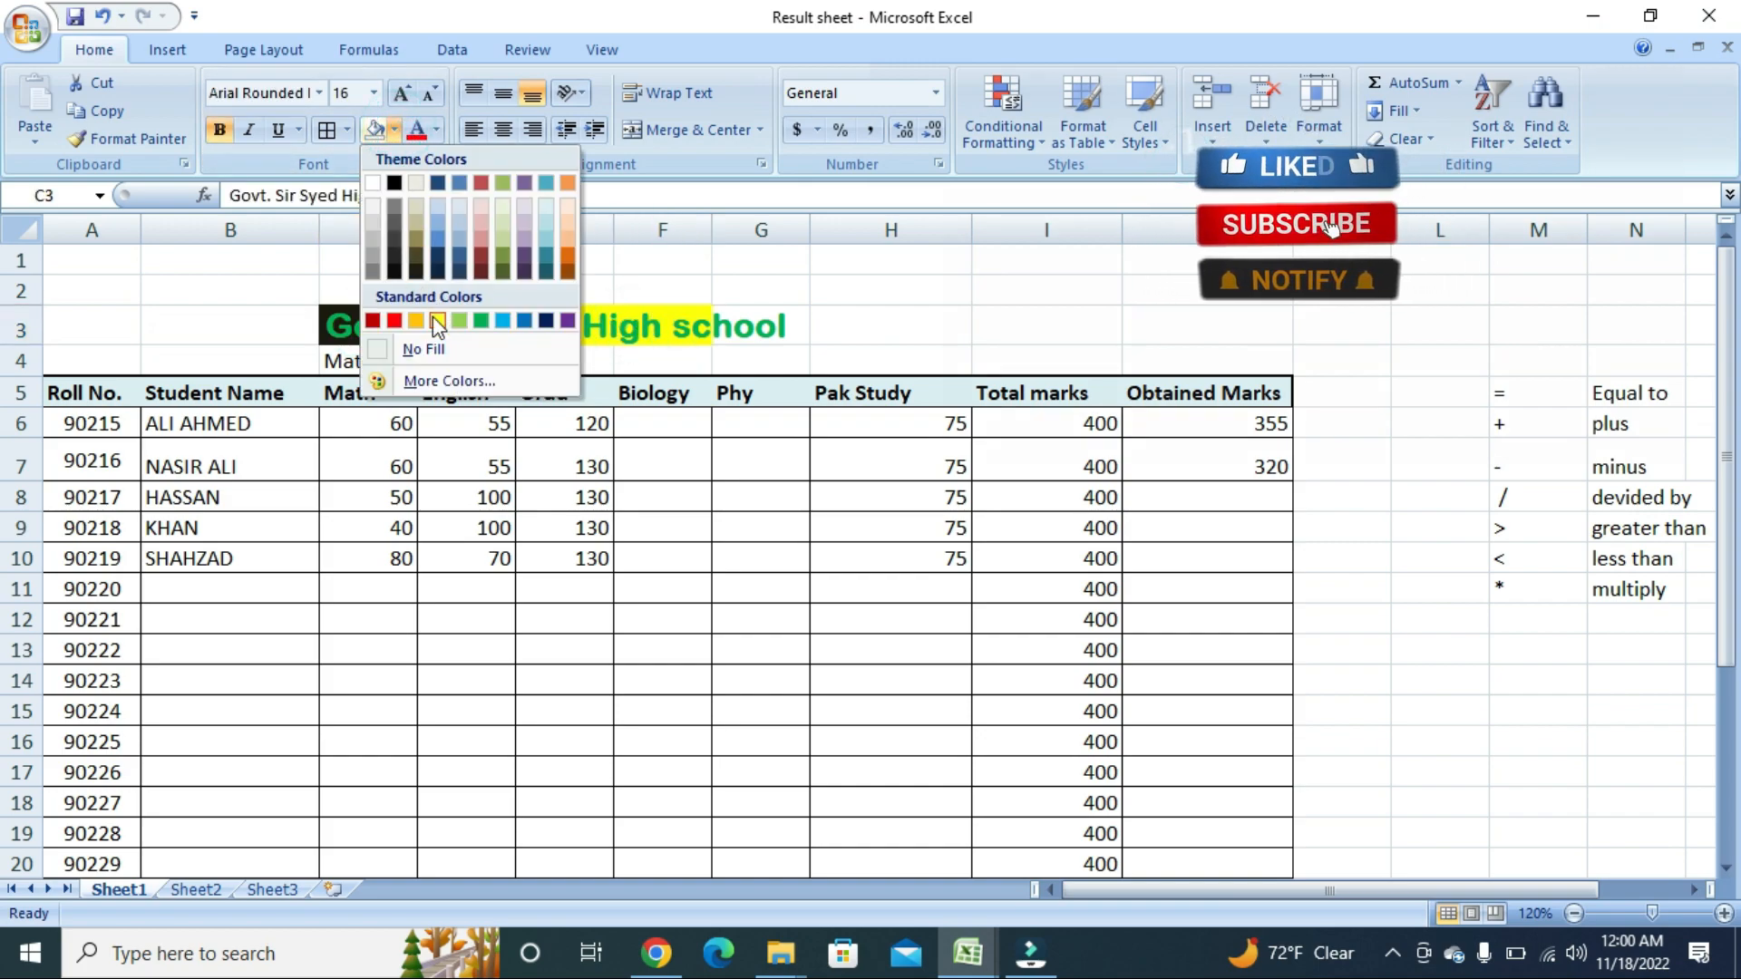
pyautogui.click(424, 349)
pyautogui.click(455, 325)
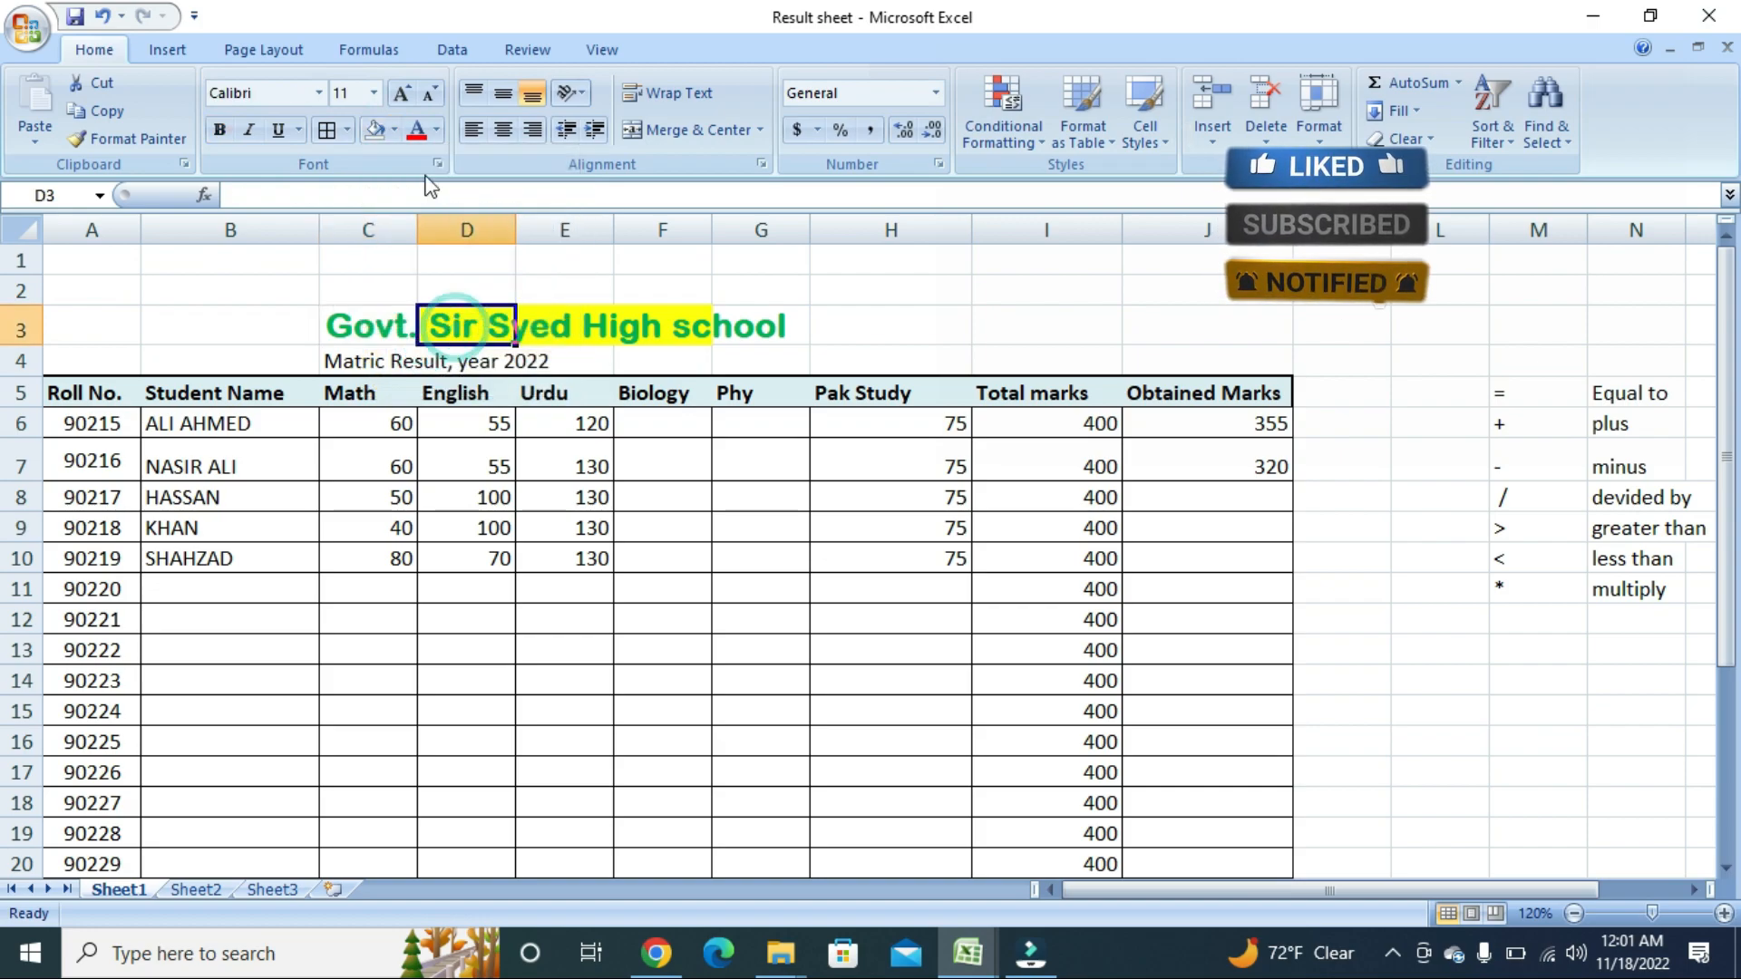
pyautogui.moveTo(427, 318); pyautogui.dragTo(653, 323)
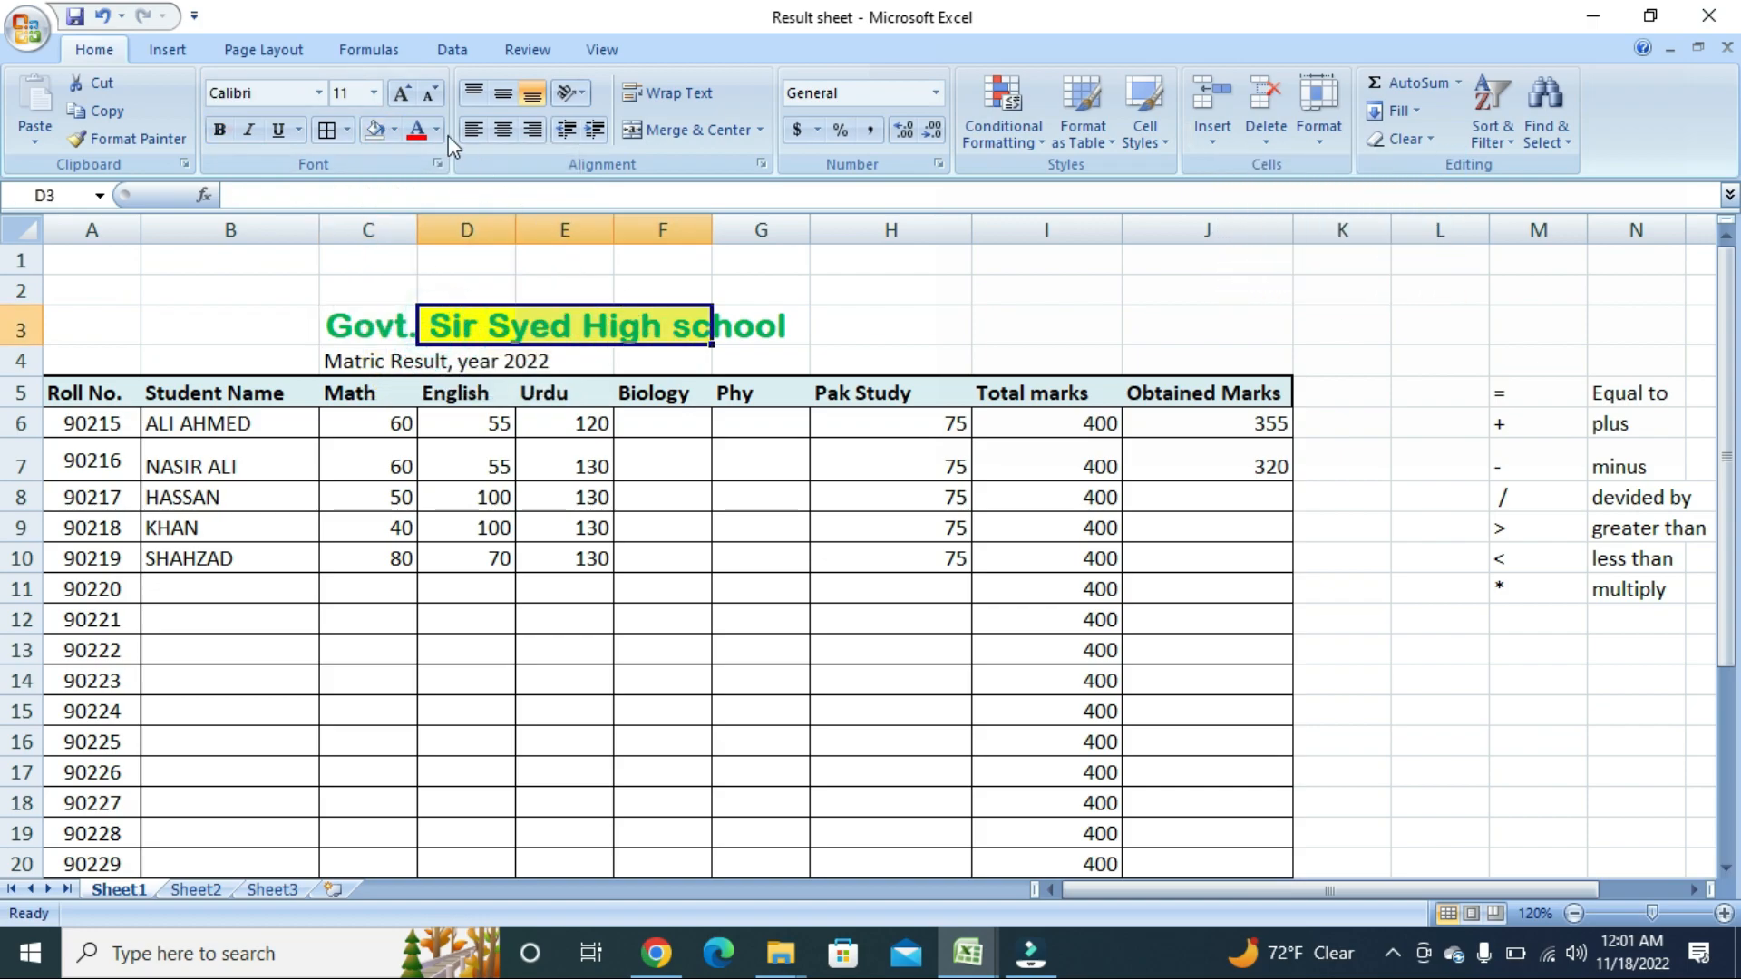